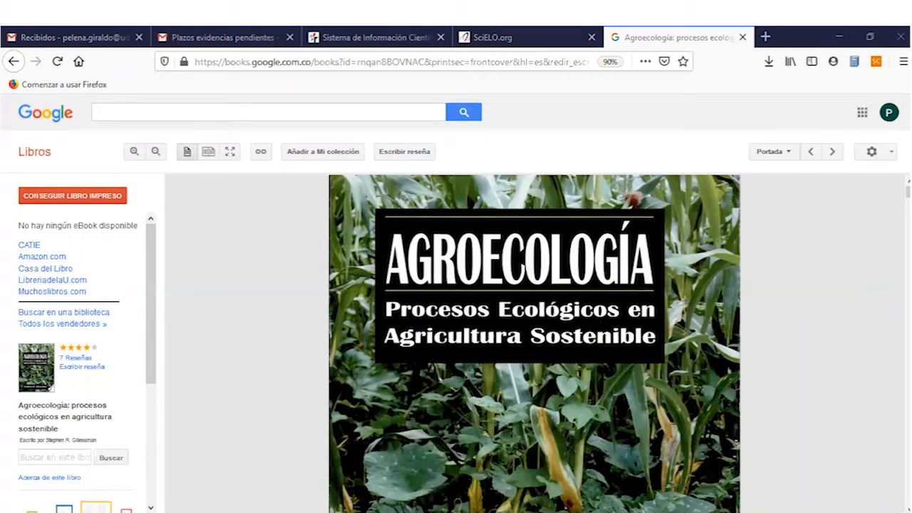
- Switch from the Google Books page to Zotero's library window
mouse_move(478, 512)
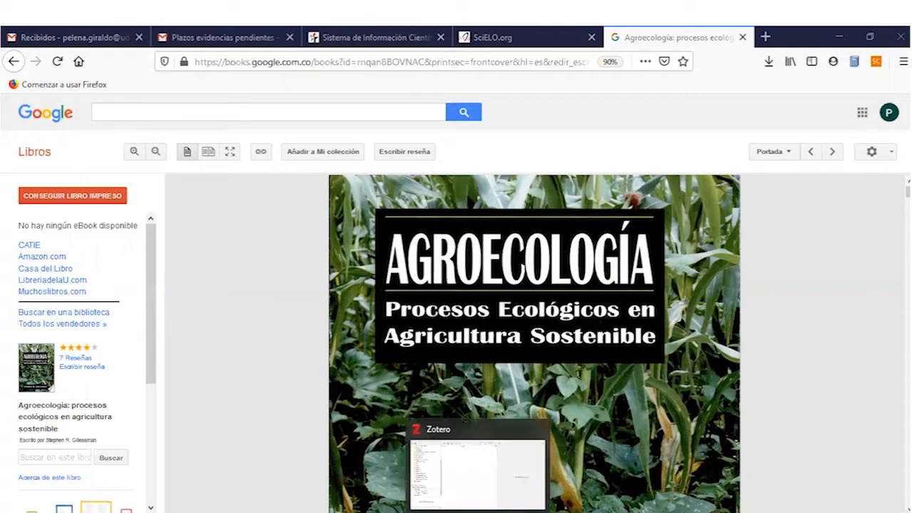
click(478, 512)
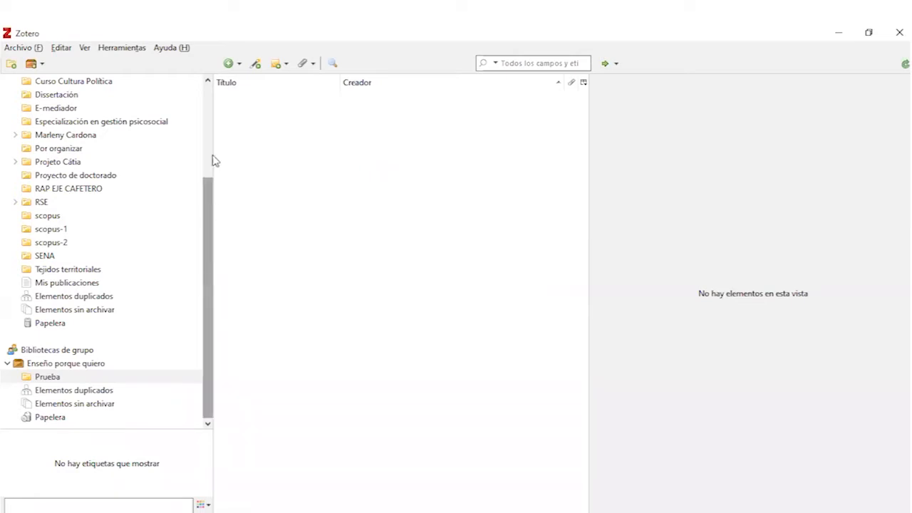
click(208, 107)
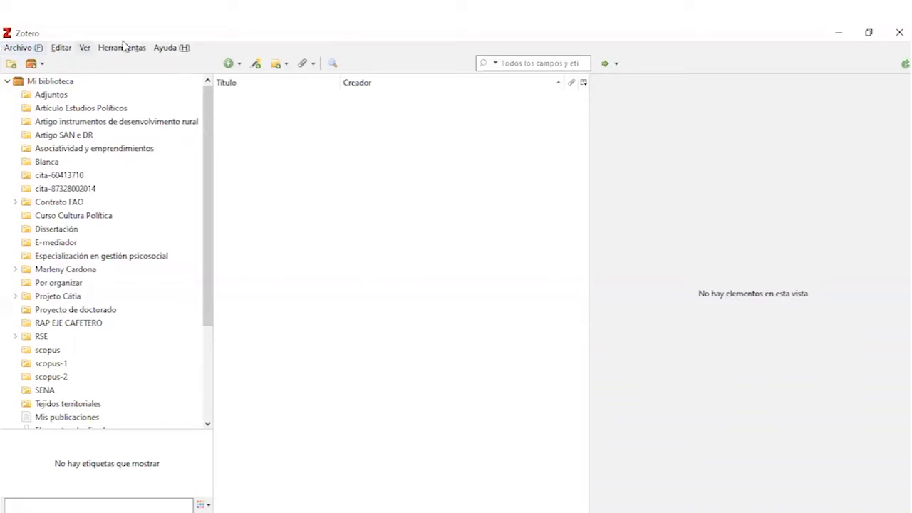
- Examine the available new-item types and the editing, tools and help commands
click(27, 49)
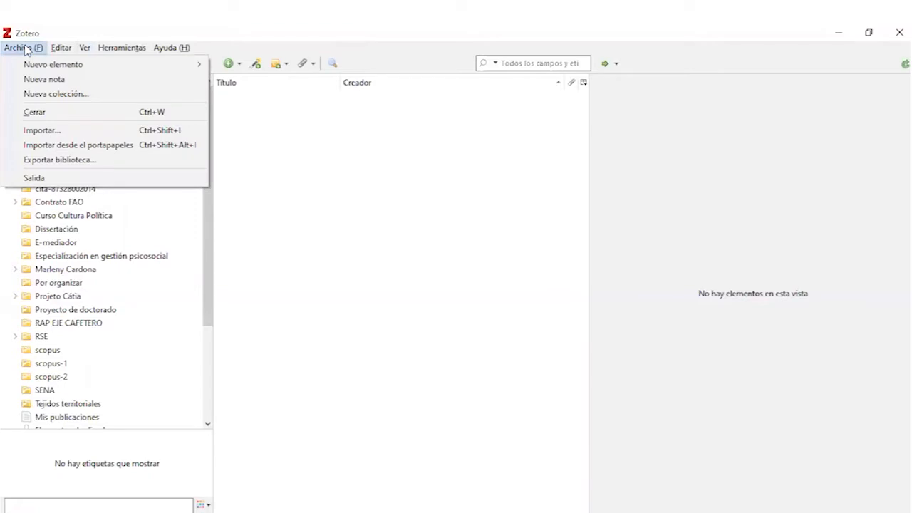
mouse_move(48, 65)
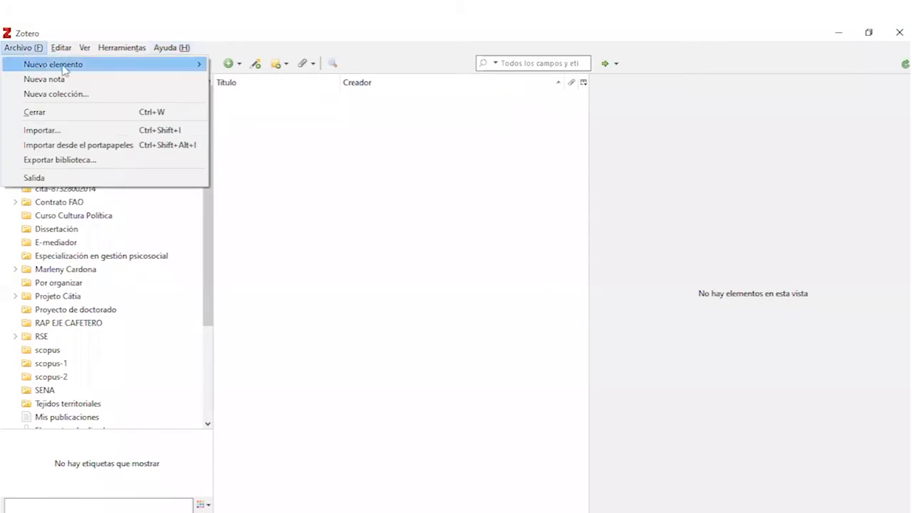
mouse_move(137, 69)
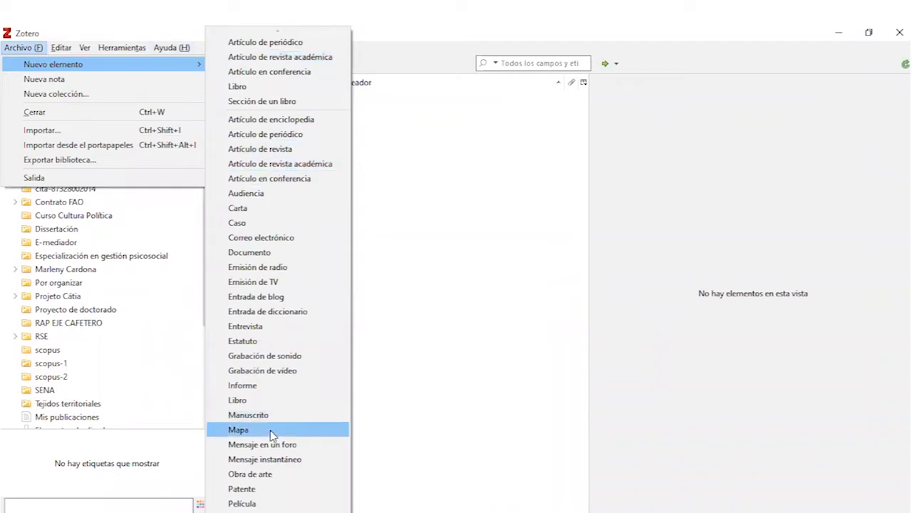
scroll(270, 434, down, 3)
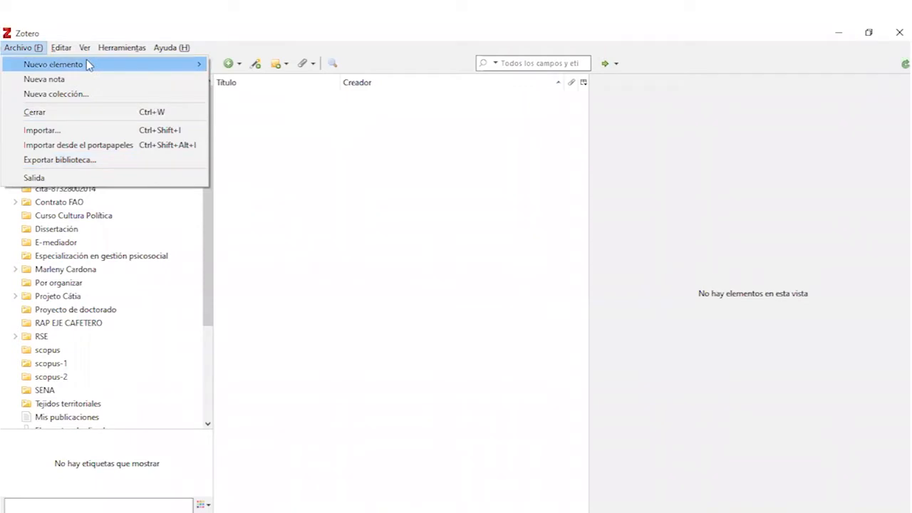
mouse_move(64, 47)
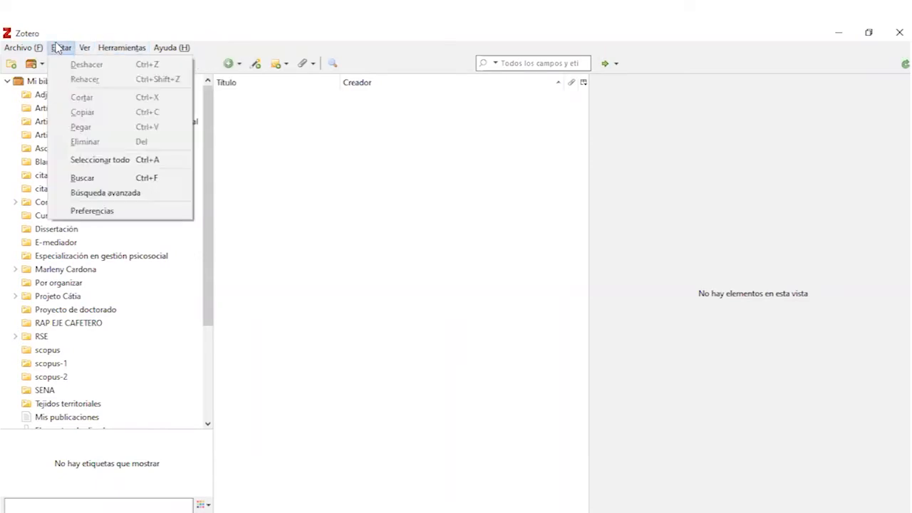
mouse_move(111, 44)
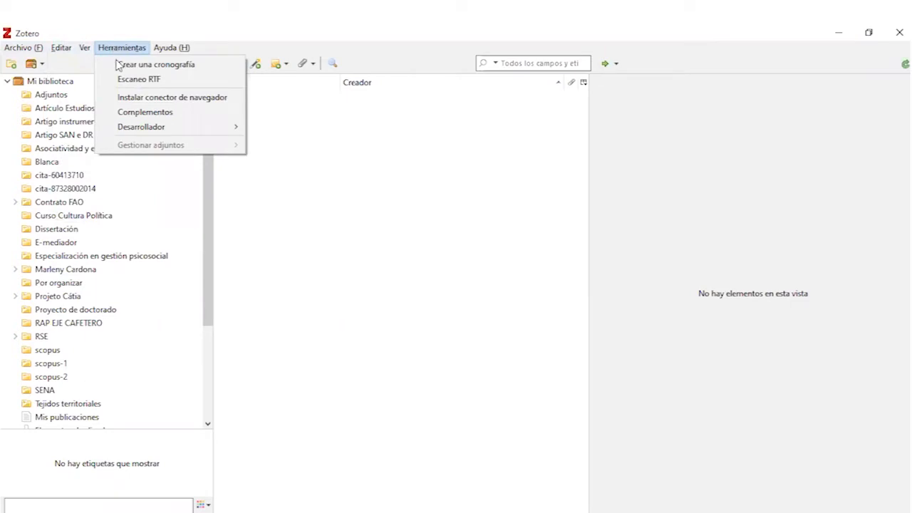
click(178, 48)
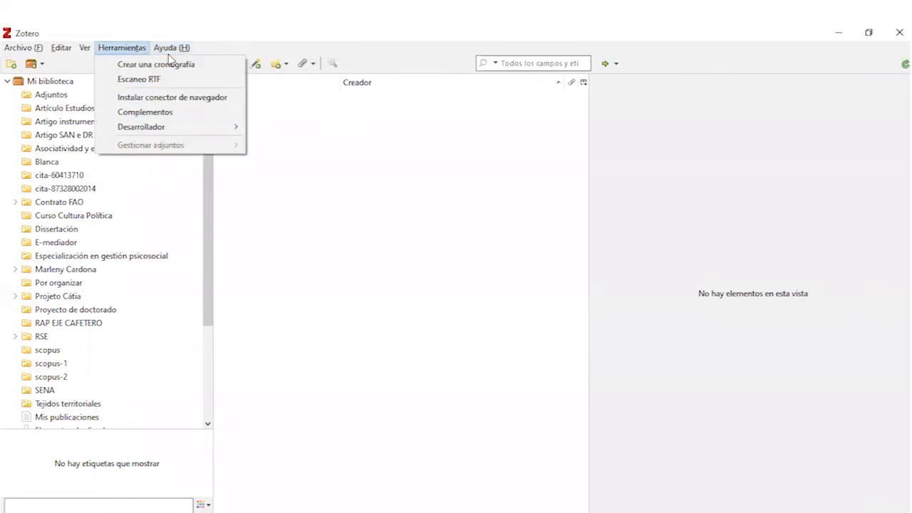
mouse_move(173, 51)
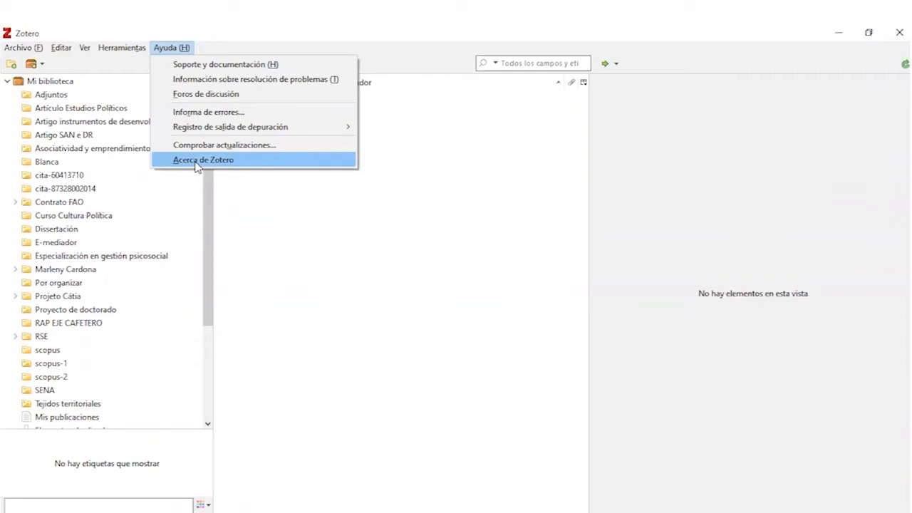
click(365, 263)
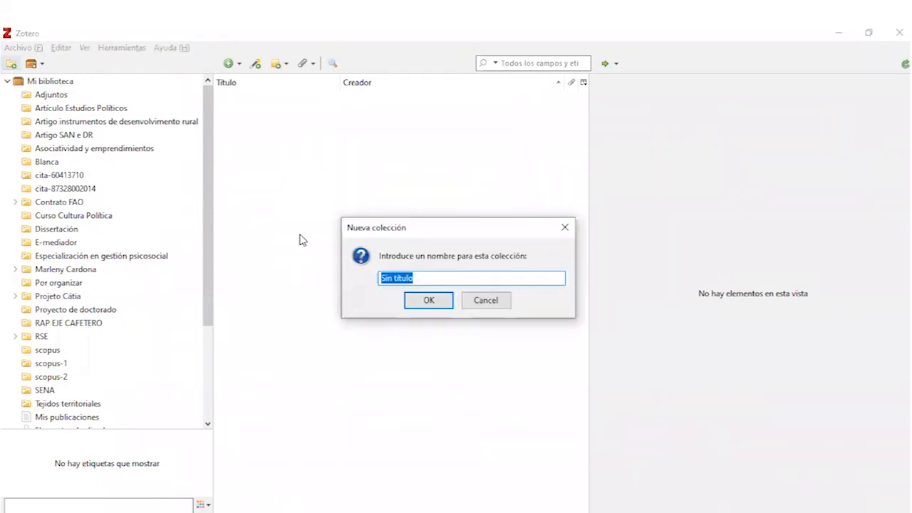
- Create a collection named "Enseño porque quiero" in the Enseño porque quiero group library
text(Ensec)
key(BackSpace)
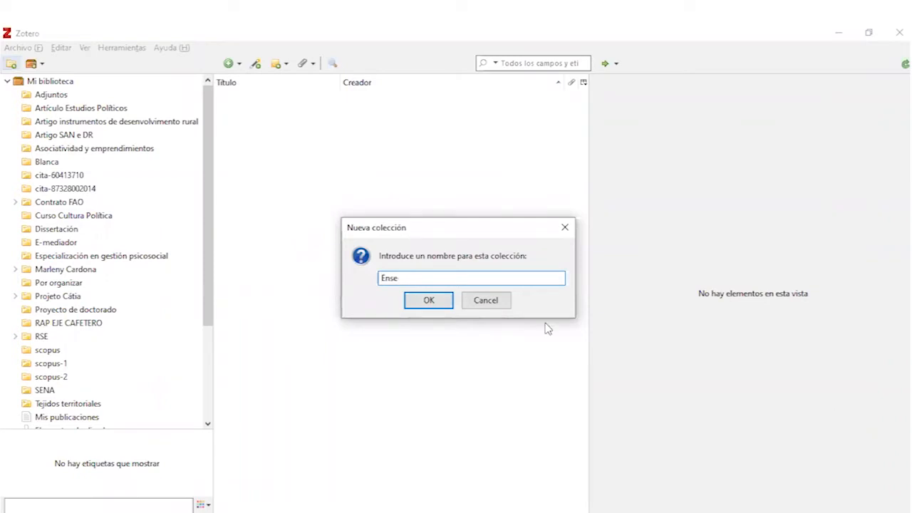
text(ño porque quiero)
click(431, 302)
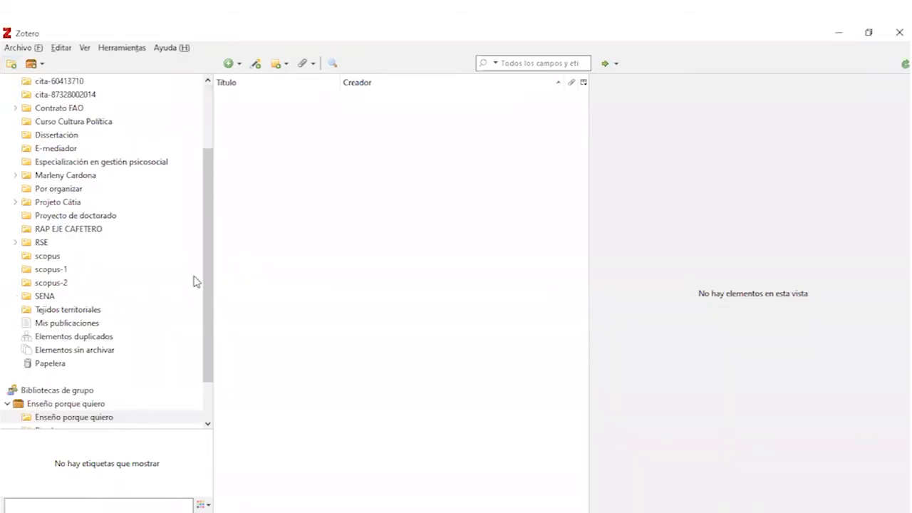
scroll(89, 277, up, 3)
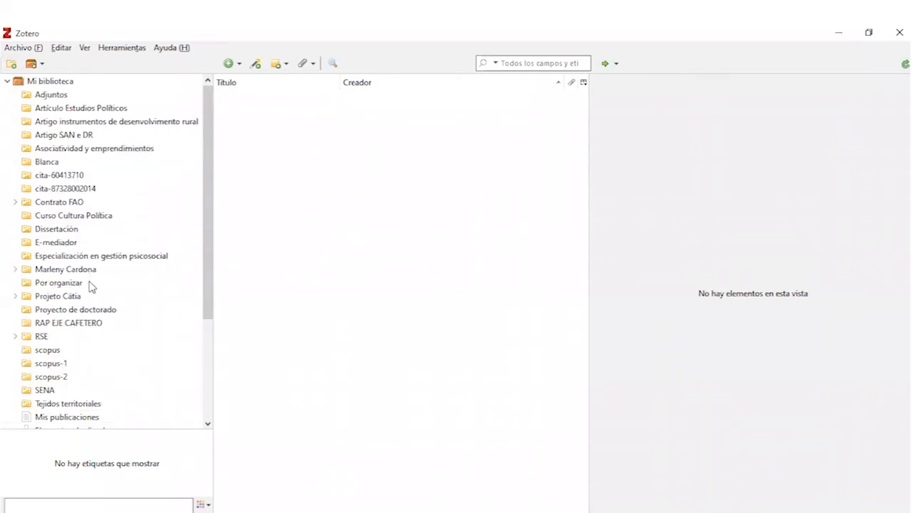
scroll(129, 306, down, 3)
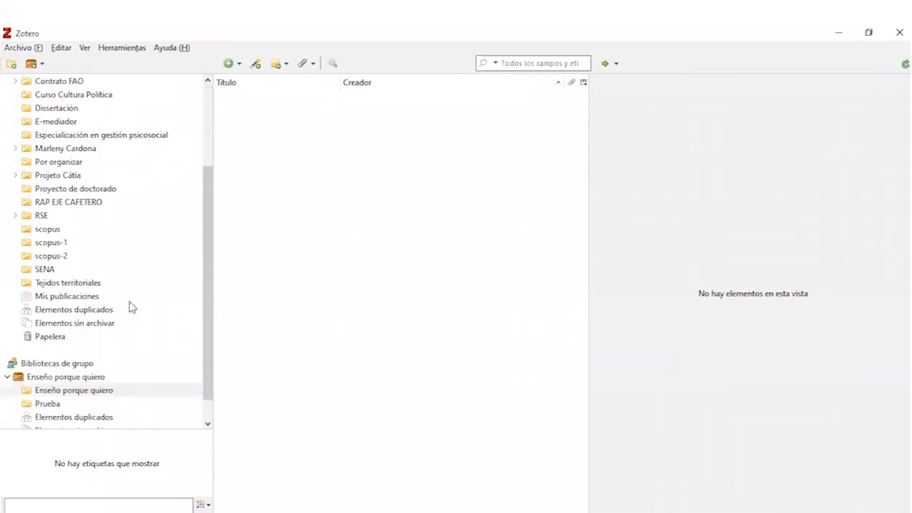
scroll(117, 356, down, 1)
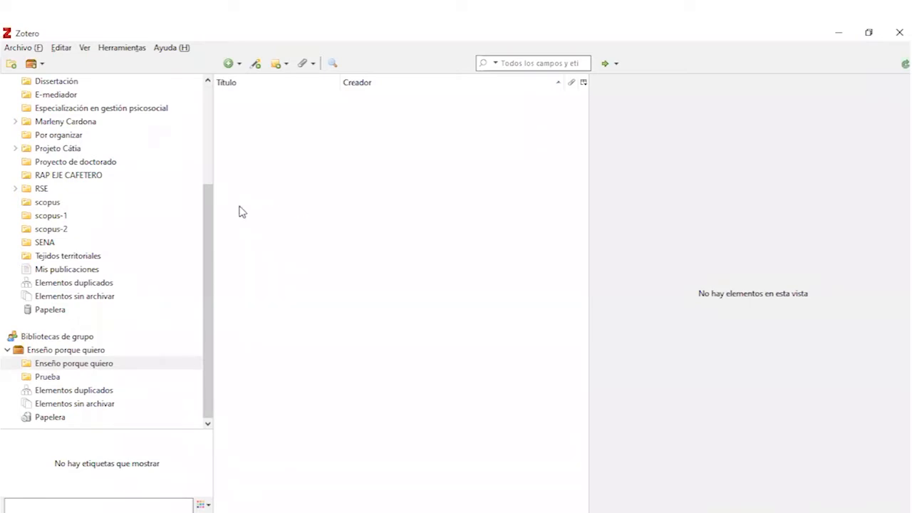
- Generate a report from the "Asociatividad y emprendimientos" collection
drag(207, 254, 204, 174)
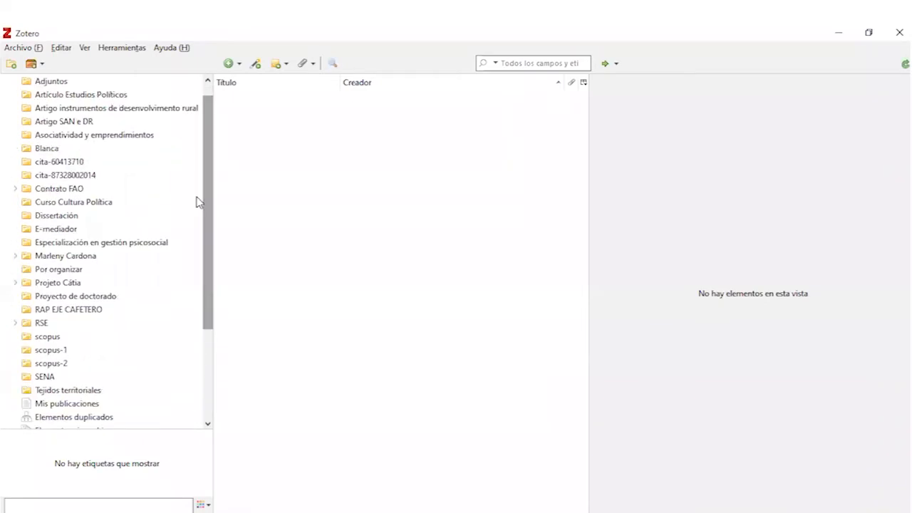
click(111, 137)
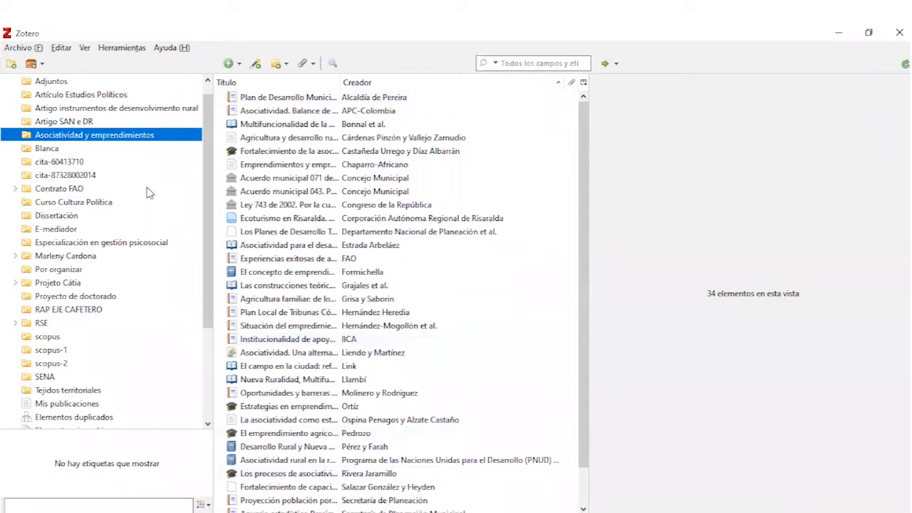
right_click(122, 136)
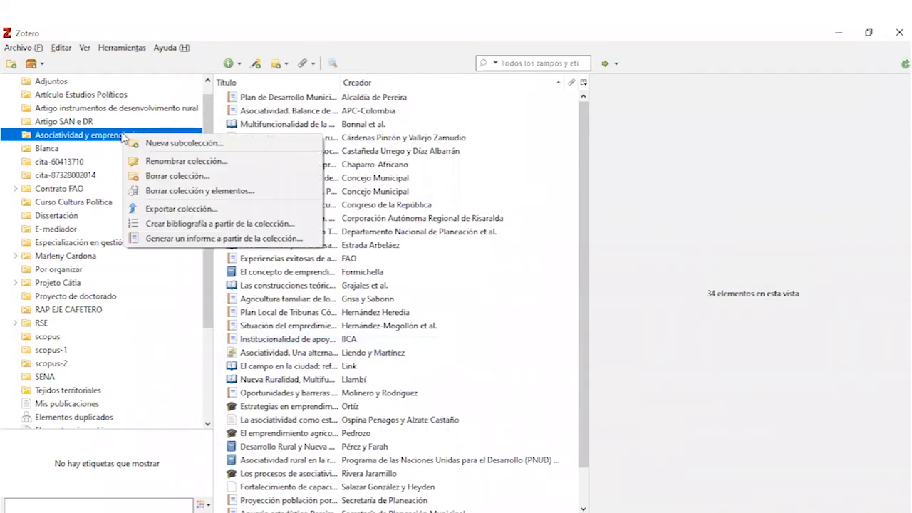
click(163, 239)
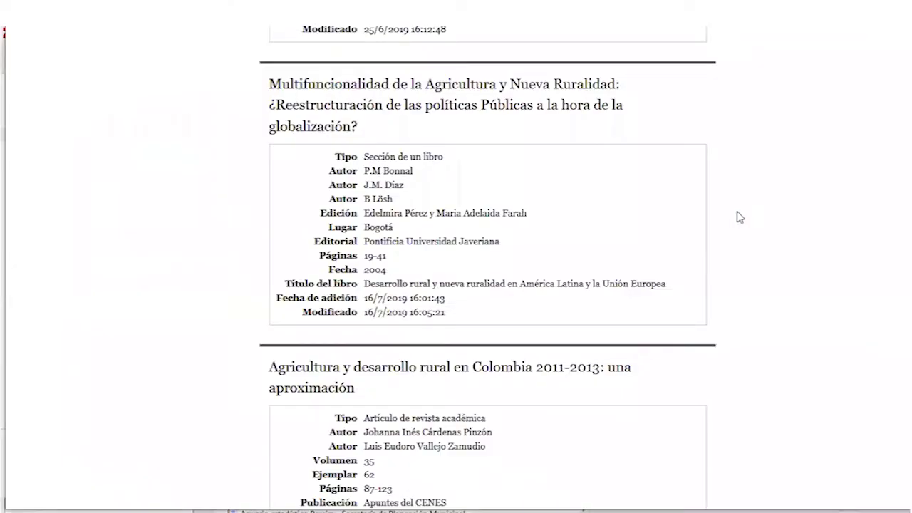
- Read through the report's reference entries, checking item types, authors, dates and abstracts, and return to the library window
scroll(740, 218, down, 2)
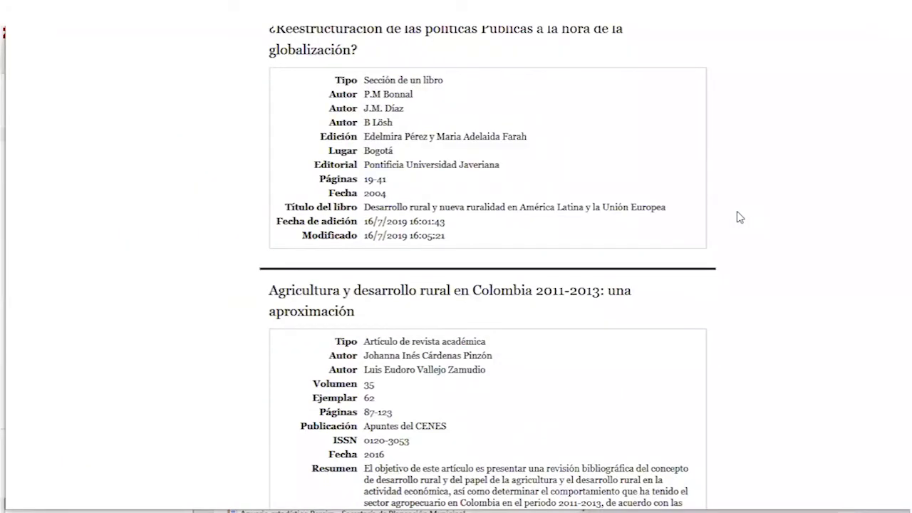
scroll(740, 217, down, 6)
scroll(739, 217, down, 4)
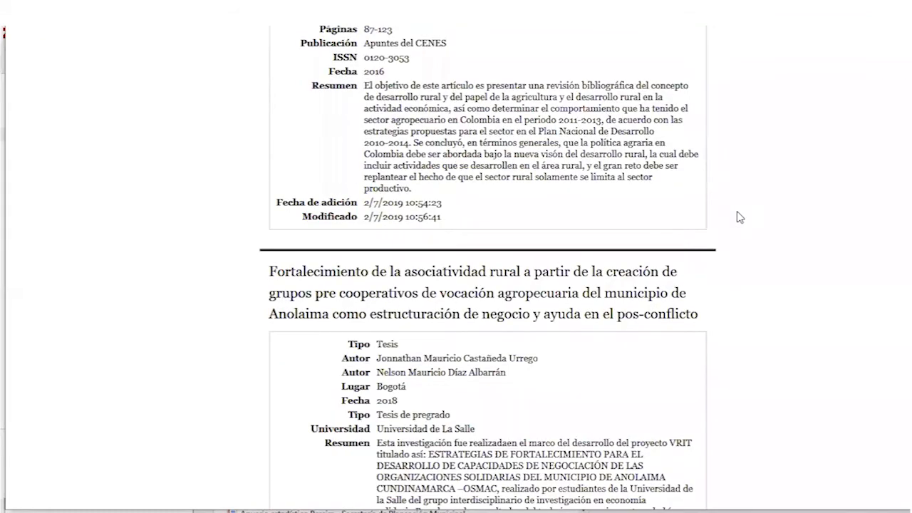
scroll(739, 217, down, 20)
scroll(740, 217, down, 20)
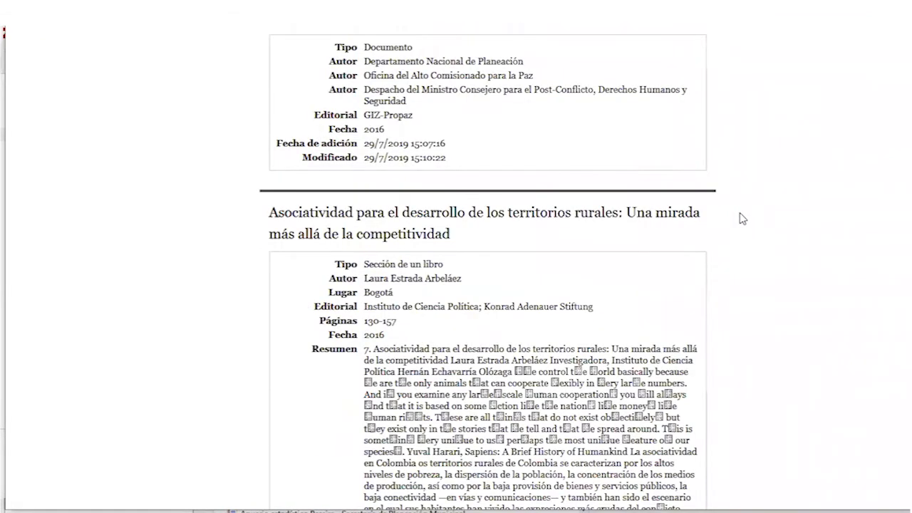
scroll(740, 218, down, 12)
scroll(741, 218, down, 8)
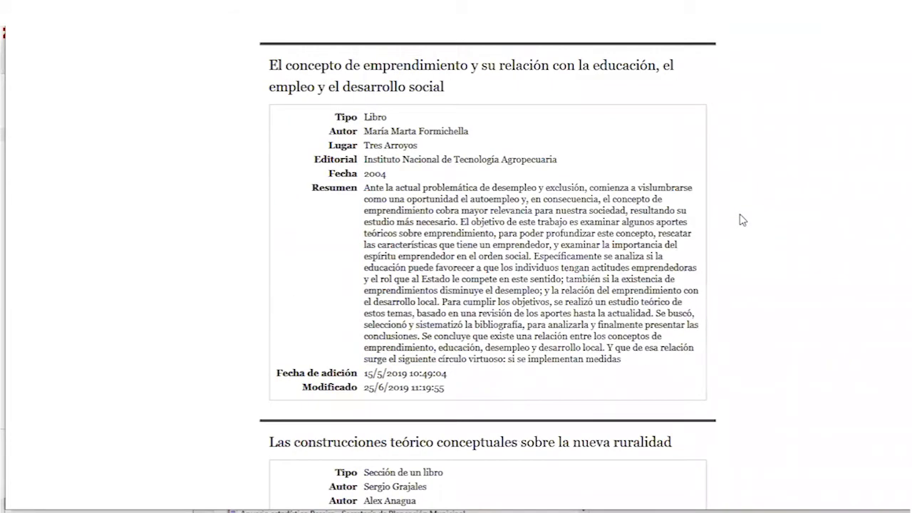
scroll(741, 219, down, 20)
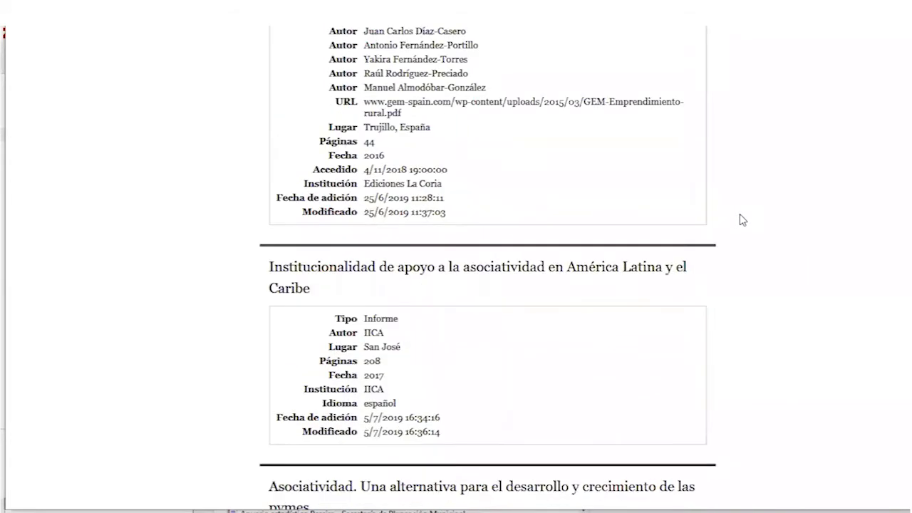
scroll(741, 219, down, 2)
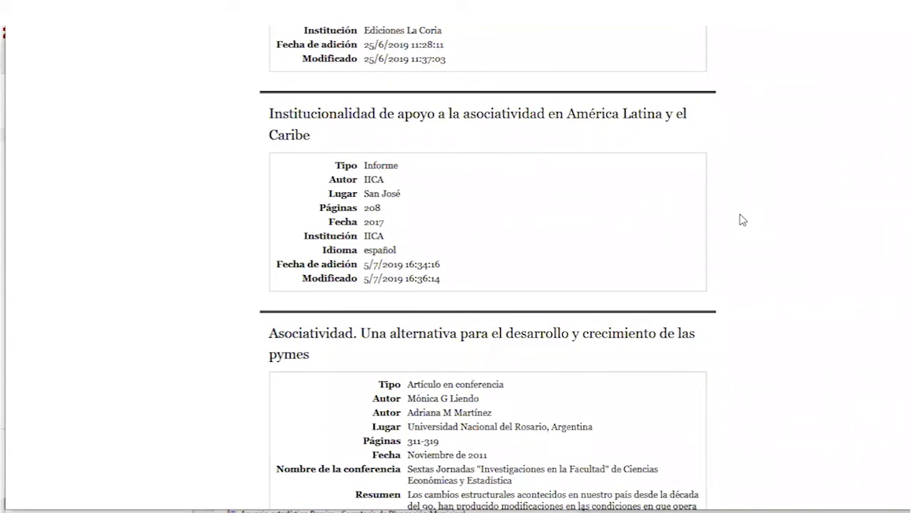
scroll(740, 219, down, 20)
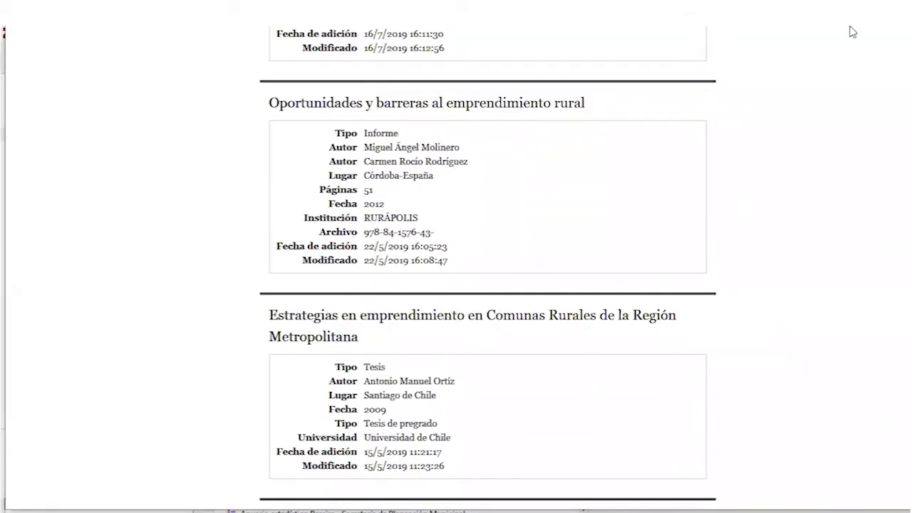
scroll(853, 32, down, 6)
drag(866, 32, 783, 61)
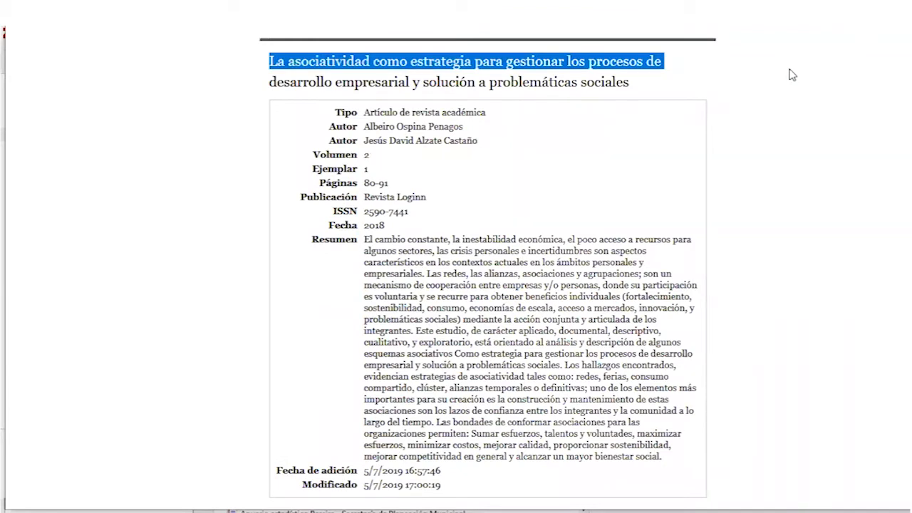
click(3, 134)
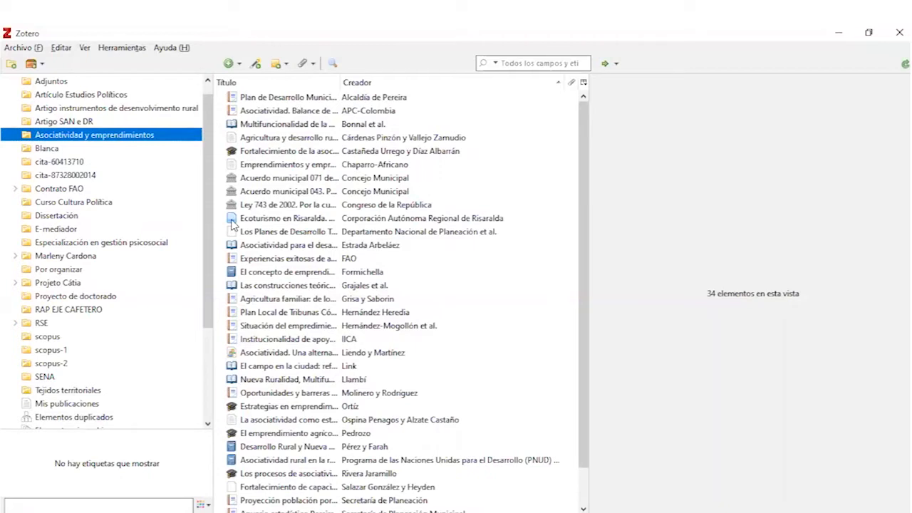
- Select the "Enseño porque quiero" collection and review the full list of item types that can be added to it
scroll(82, 383, down, 3)
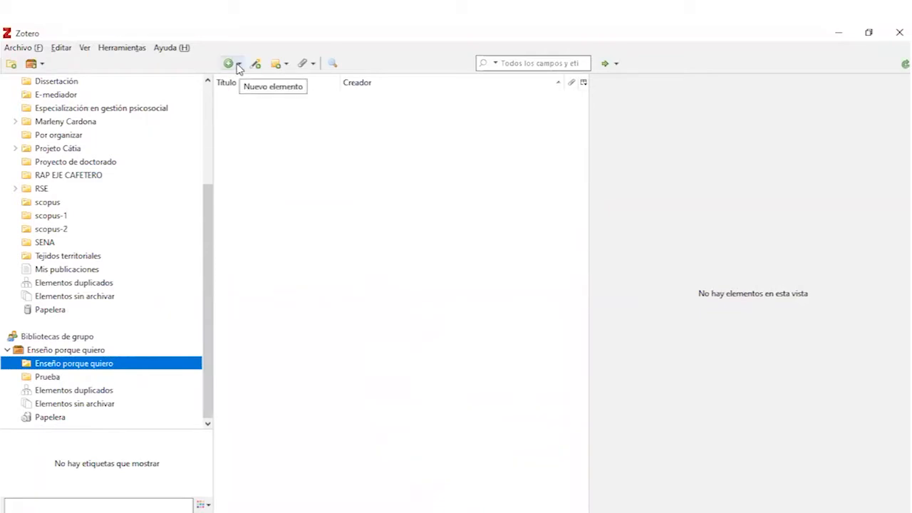
click(239, 65)
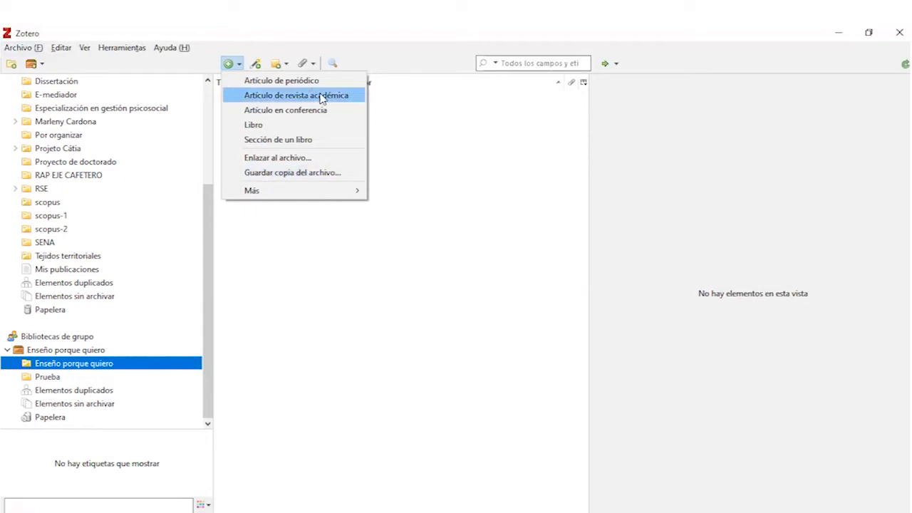
mouse_move(358, 196)
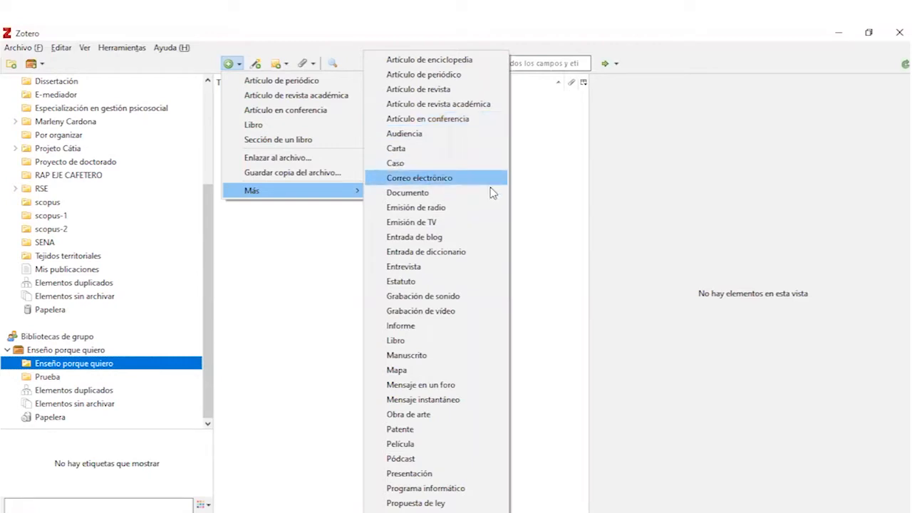
click(300, 312)
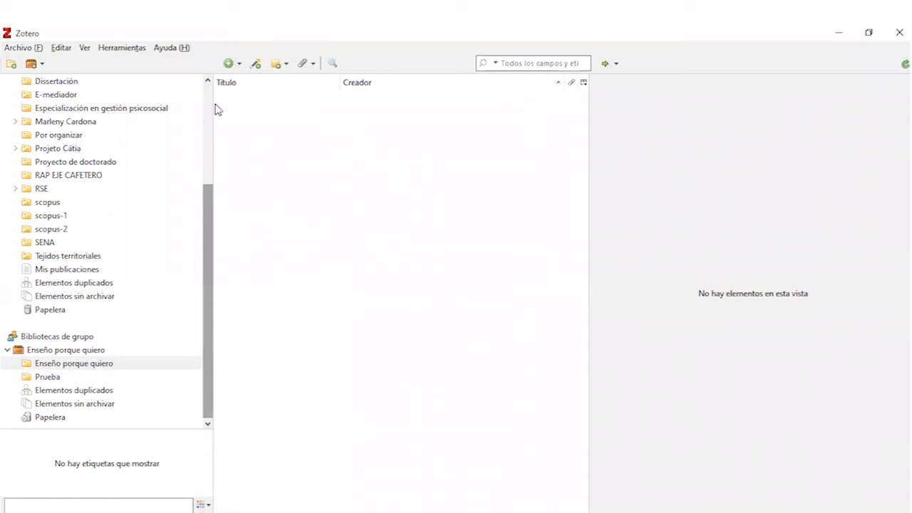
scroll(214, 106, up, 4)
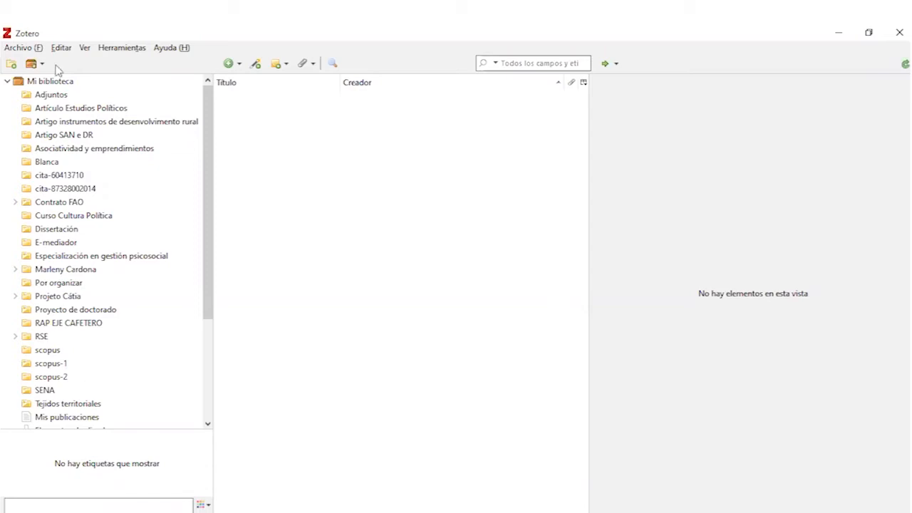
- Look over the file, editing and tool commands, including add-ons, and switch to the Firefox window
click(22, 48)
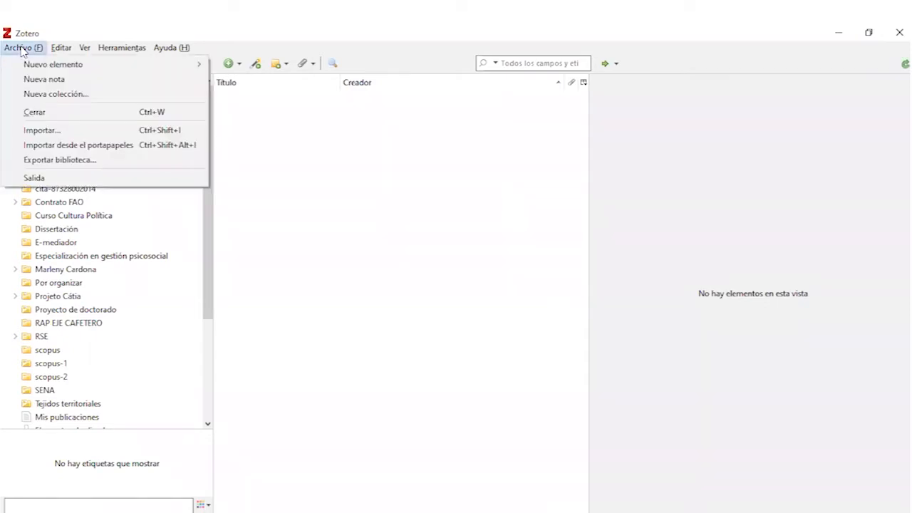
mouse_move(64, 47)
mouse_move(109, 50)
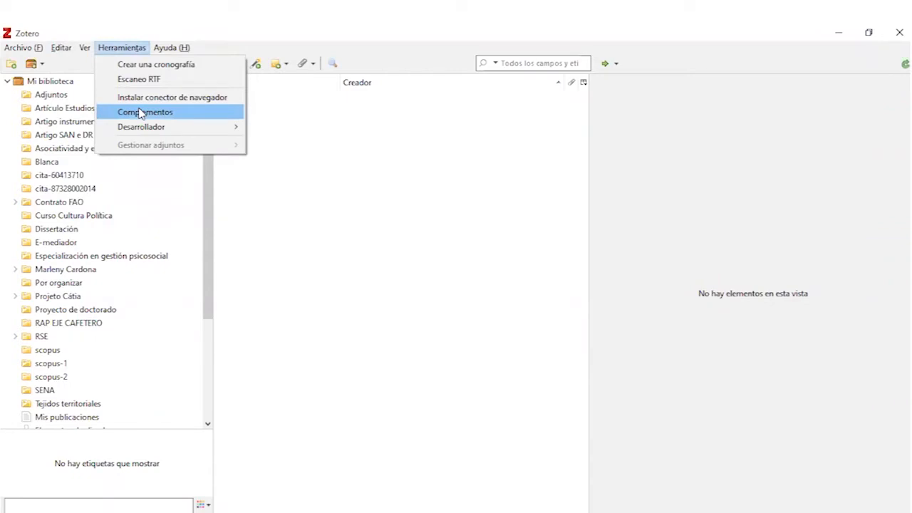
click(840, 34)
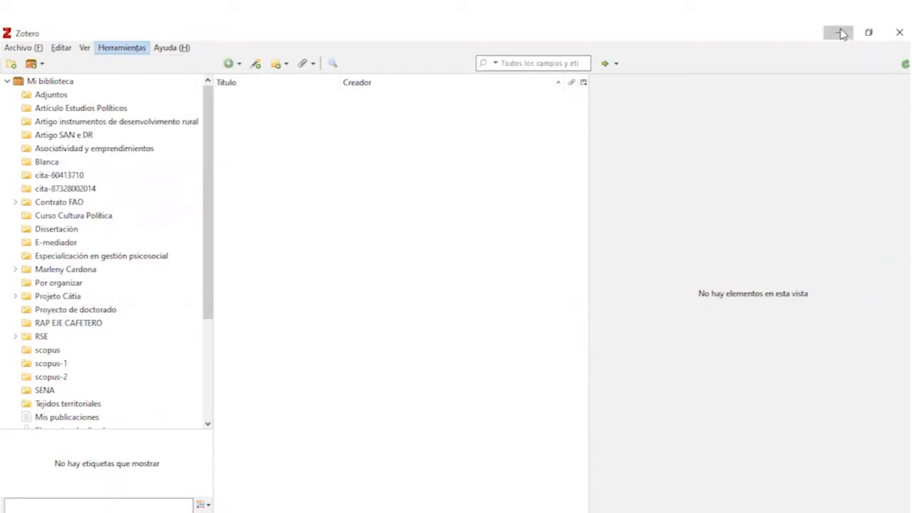
click(843, 34)
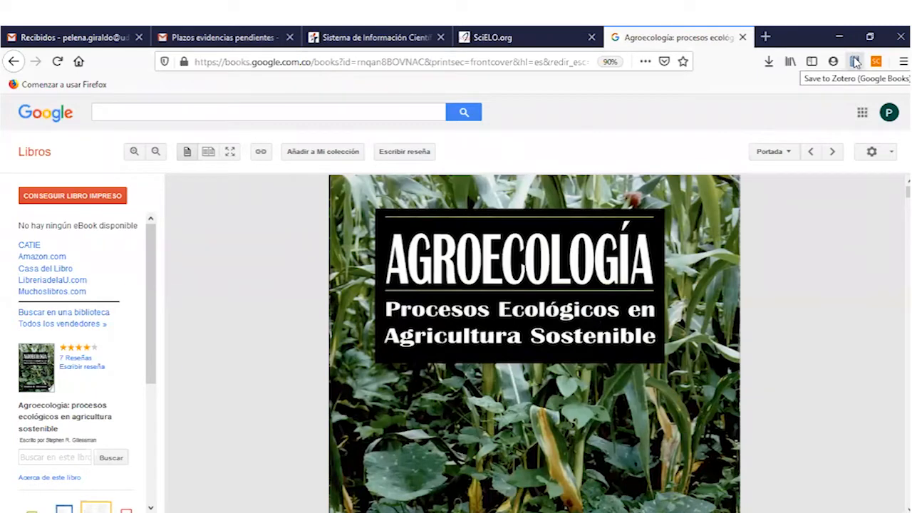
- Load youtube.com in a new browser tab to check the Zotero connector there, and return to Zotero
click(765, 39)
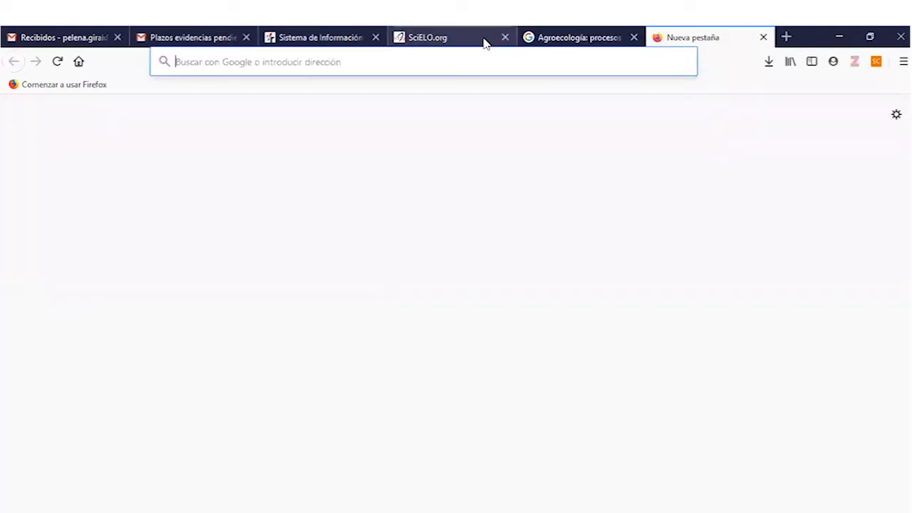
text(youtube.com/)
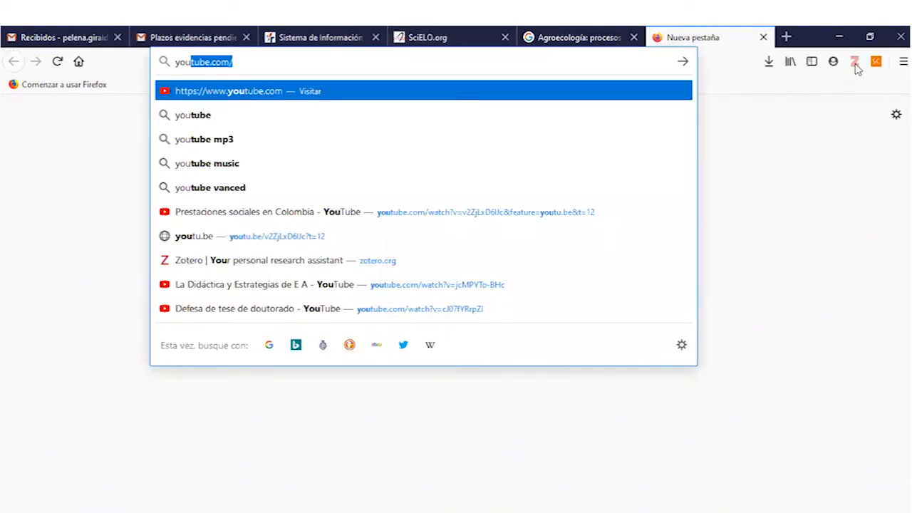
key(Return)
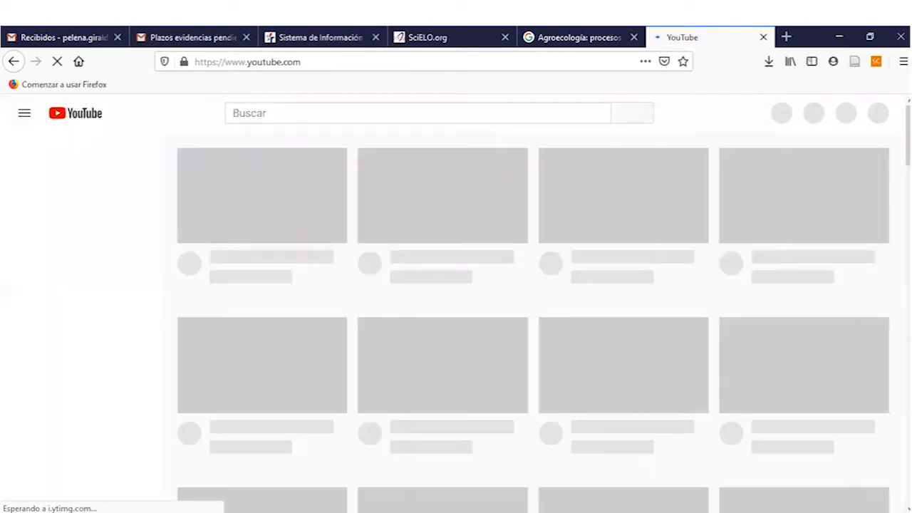
mouse_move(477, 512)
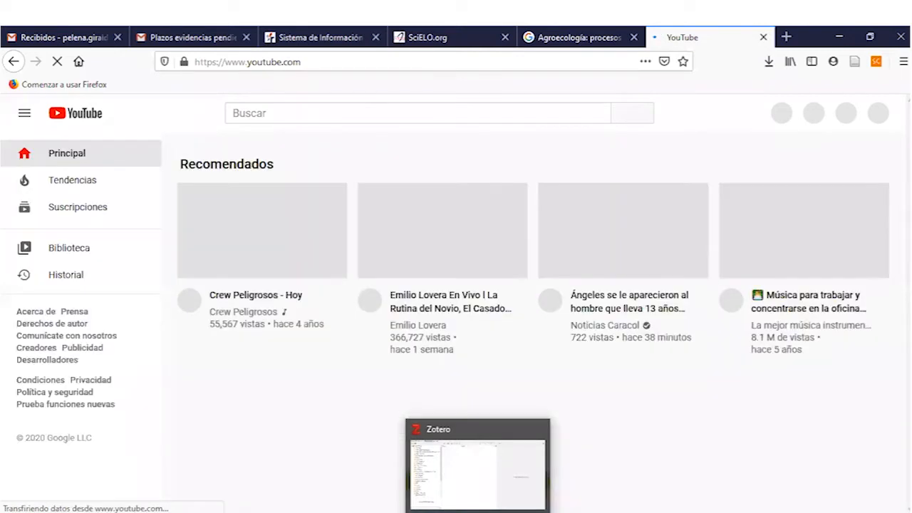
click(477, 512)
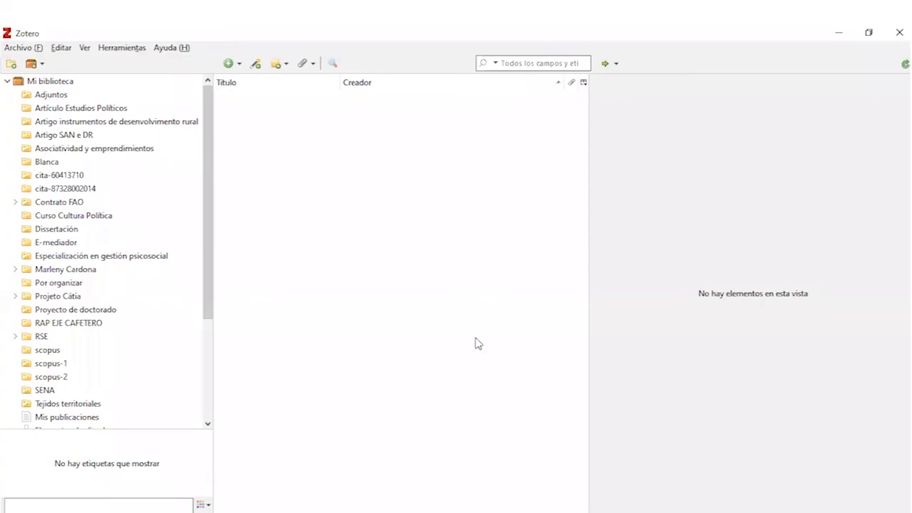
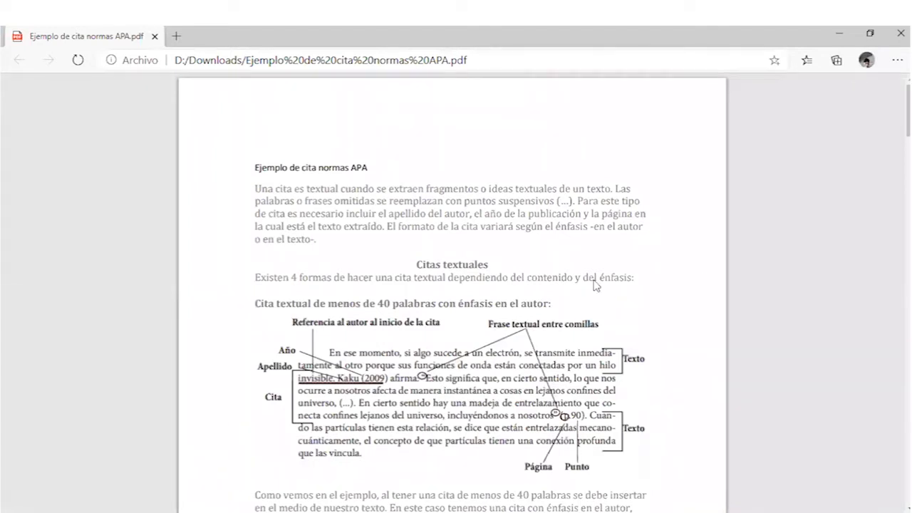
- Read through the APA citation examples PDF, covering textual and paraphrased citations, and return to Zotero
scroll(589, 310, down, 5)
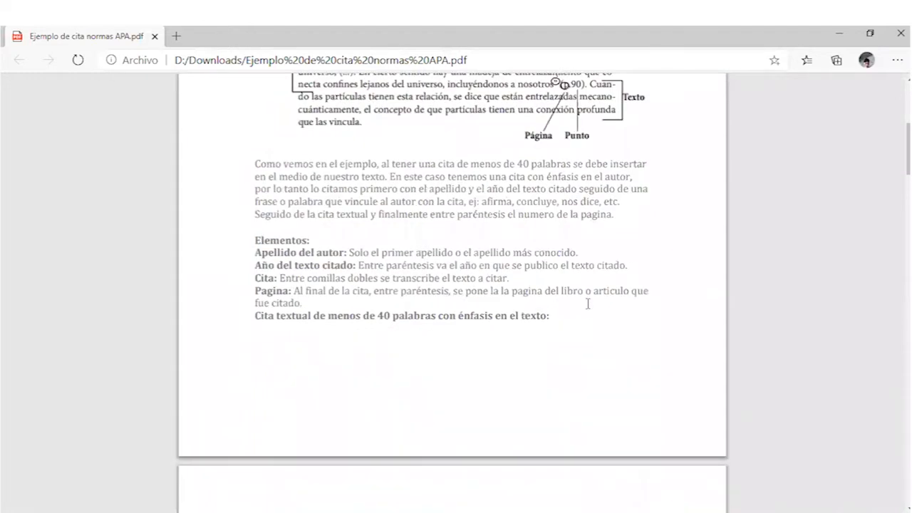
scroll(589, 299, up, 1)
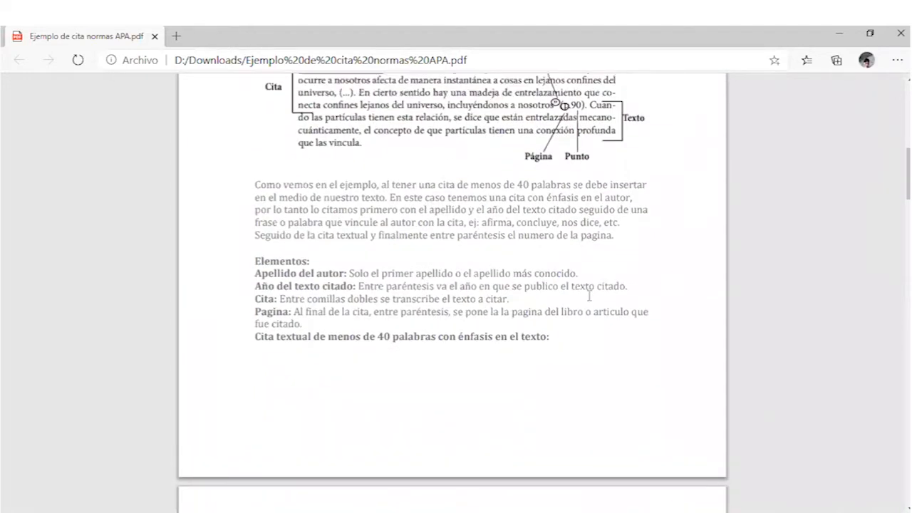
scroll(589, 298, down, 5)
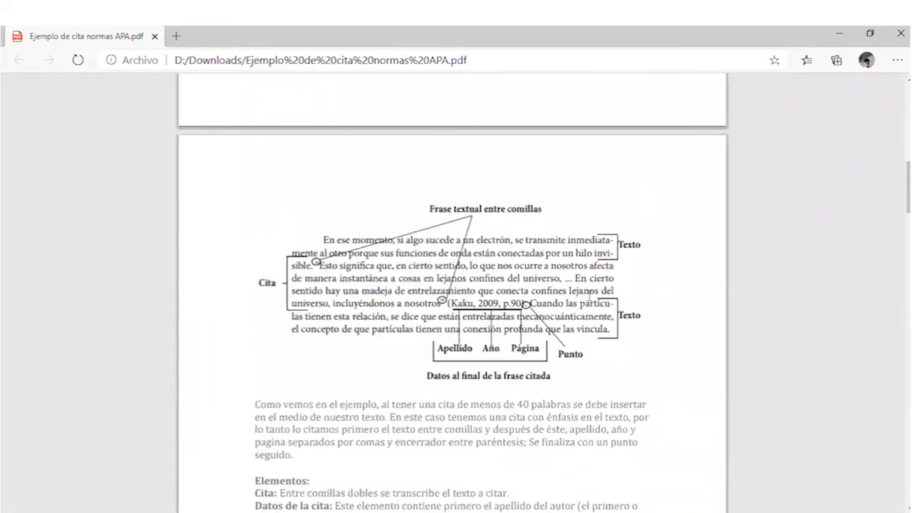
scroll(589, 294, down, 3)
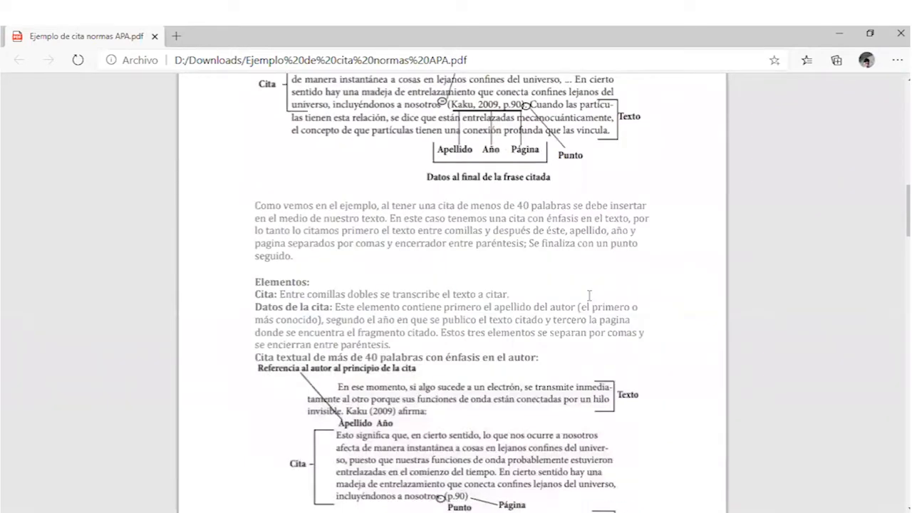
scroll(589, 294, down, 5)
scroll(253, 285, down, 3)
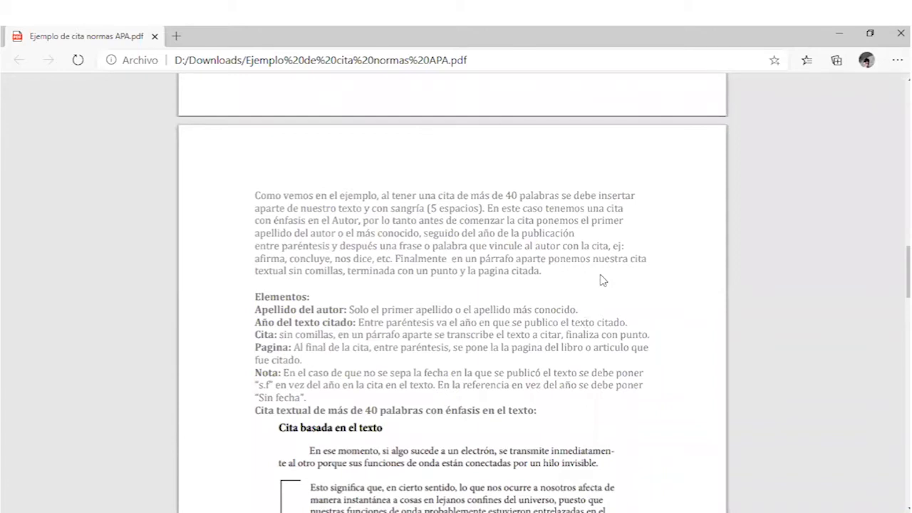
scroll(525, 295, down, 9)
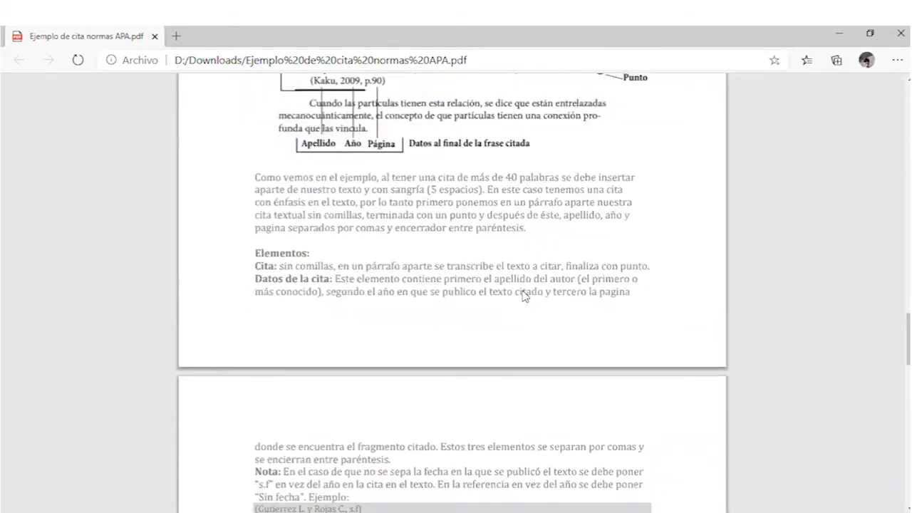
scroll(526, 299, down, 3)
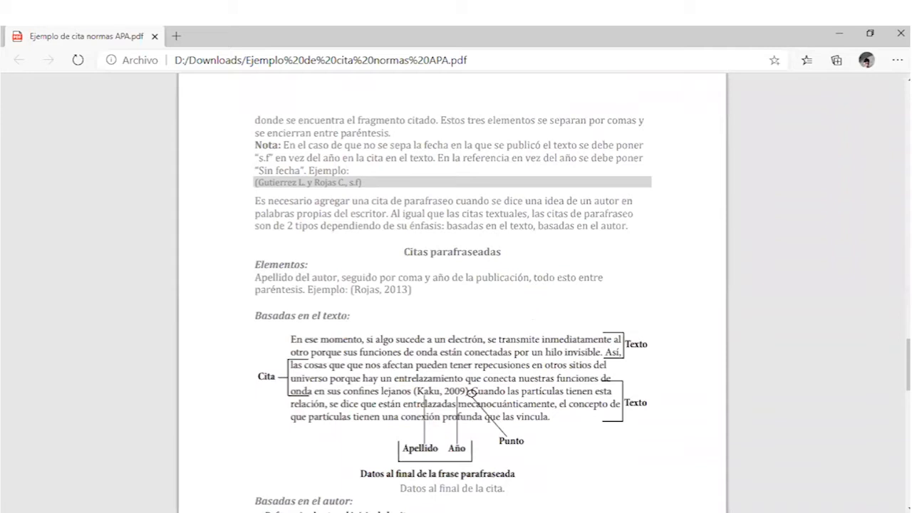
mouse_move(477, 512)
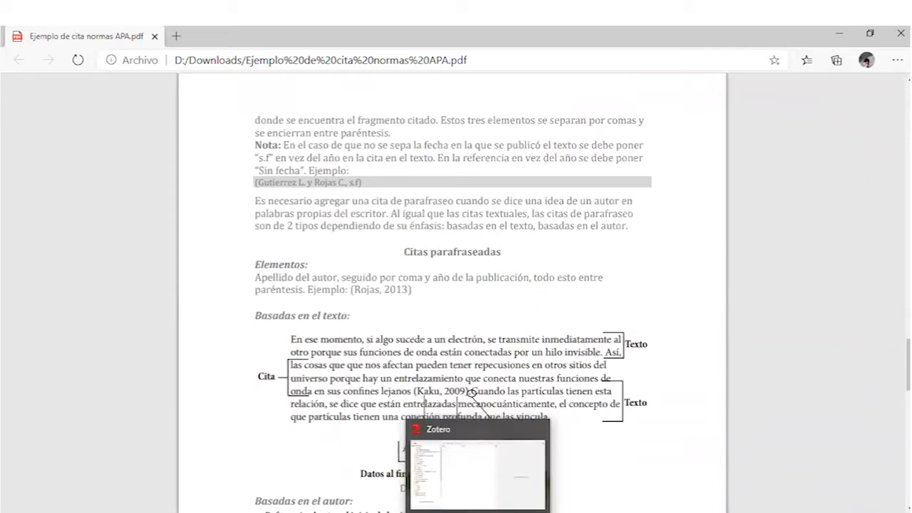
click(477, 512)
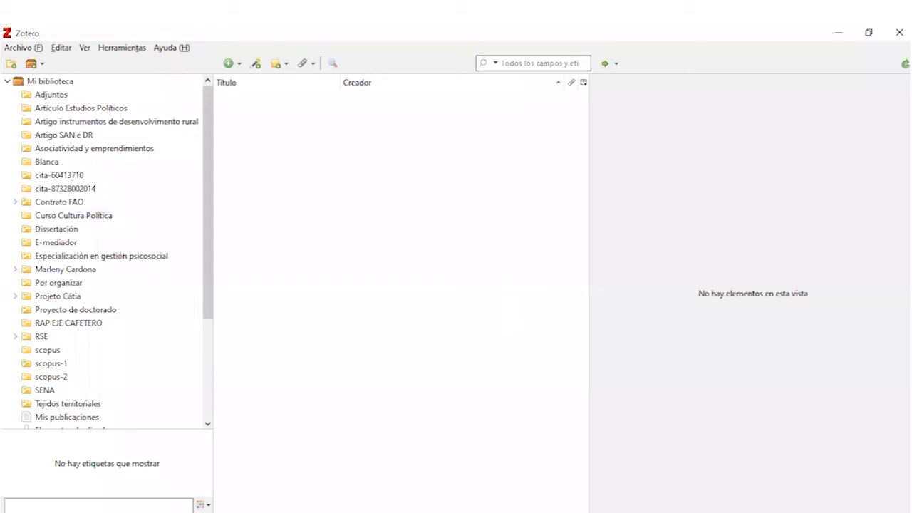
- Switch to Firefox and search for articles on "políticas públicas" in Redalyc
mouse_move(378, 512)
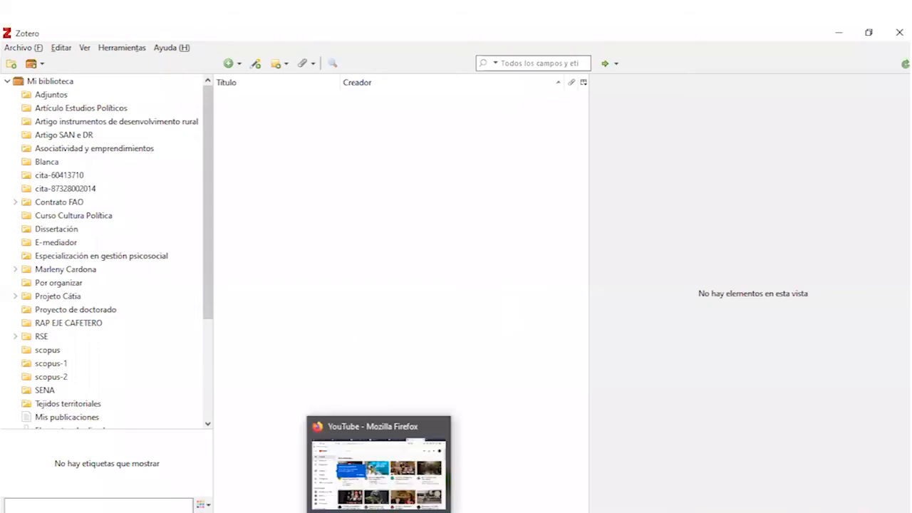
click(378, 512)
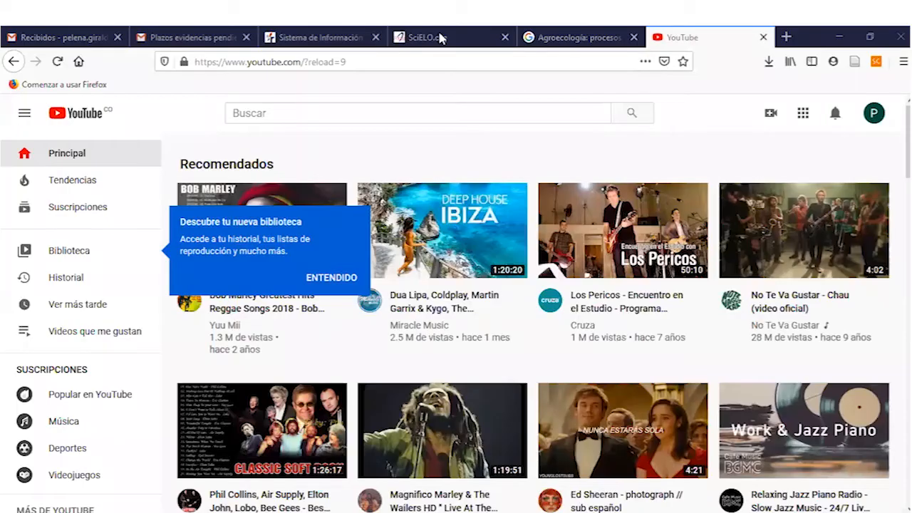
click(426, 37)
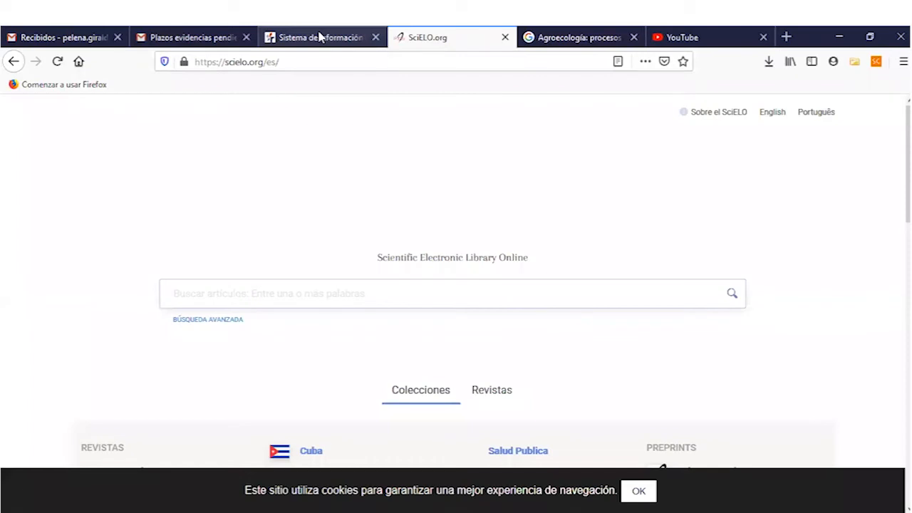
click(319, 37)
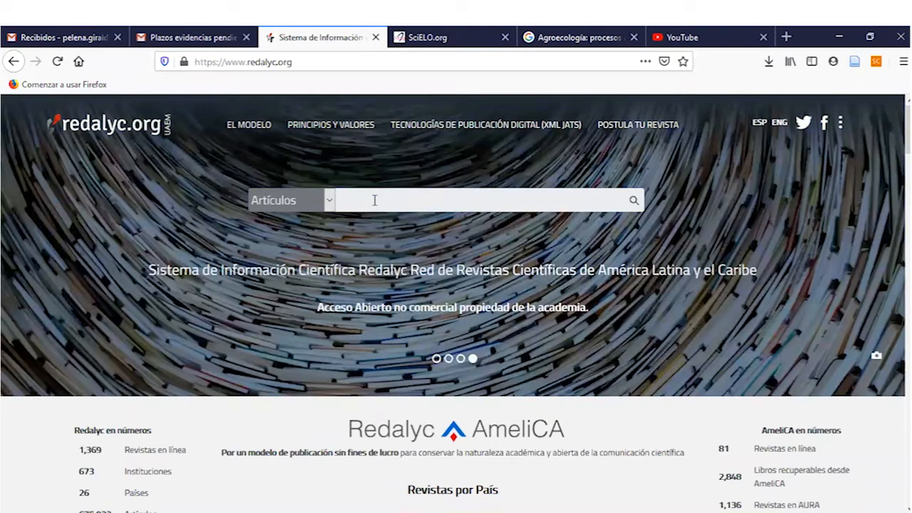
click(374, 200)
text(pol)
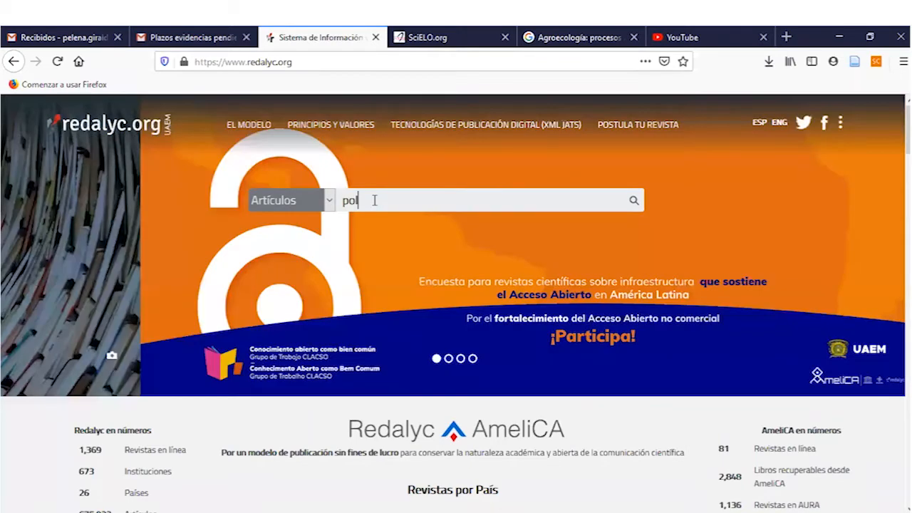
text(íticas púb)
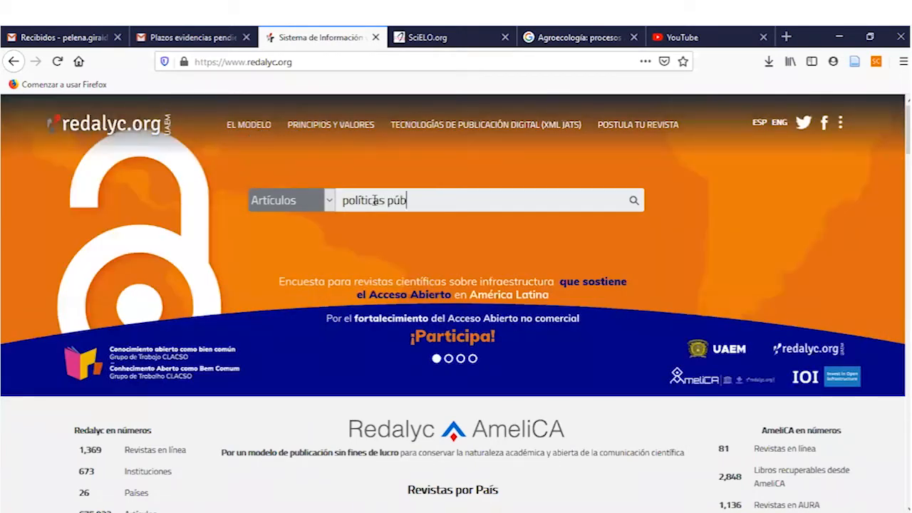
text(licas)
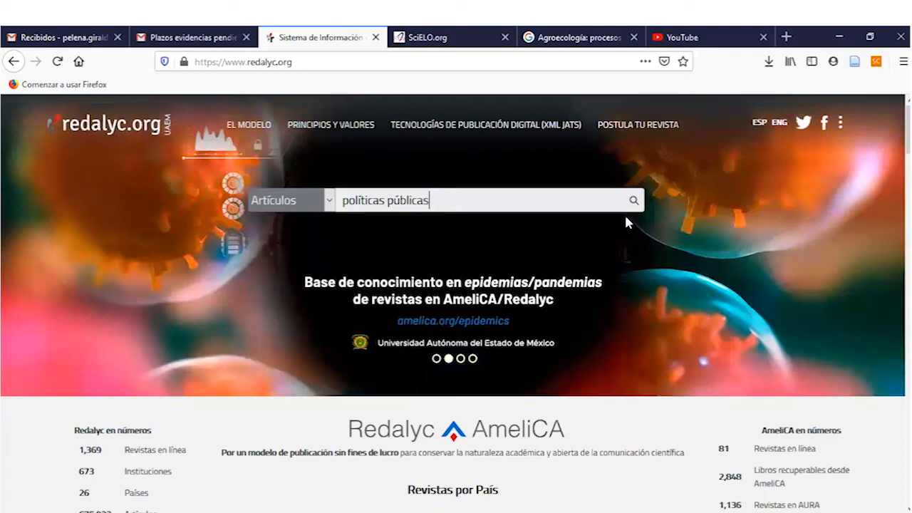
click(634, 201)
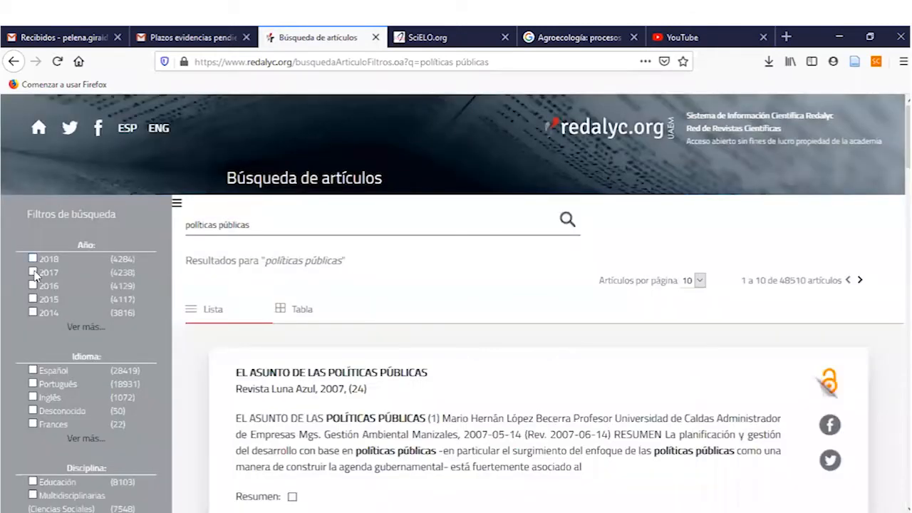
- Filter the article results by the years 2018, 2017 and 2016
click(32, 259)
click(33, 272)
click(32, 285)
- Open the article "Por una política de estado para las universidades públicas colombianas" from the filtered results
scroll(442, 310, down, 4)
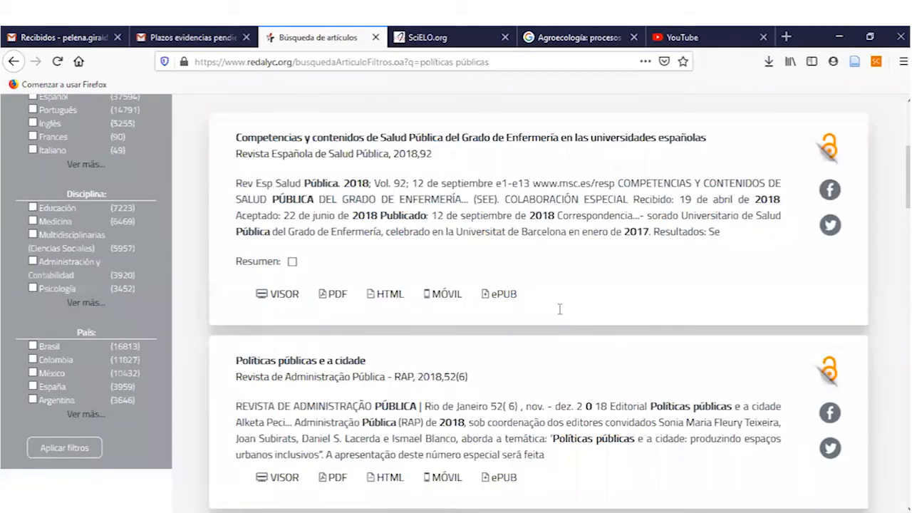
scroll(560, 311, down, 4)
scroll(367, 275, down, 1)
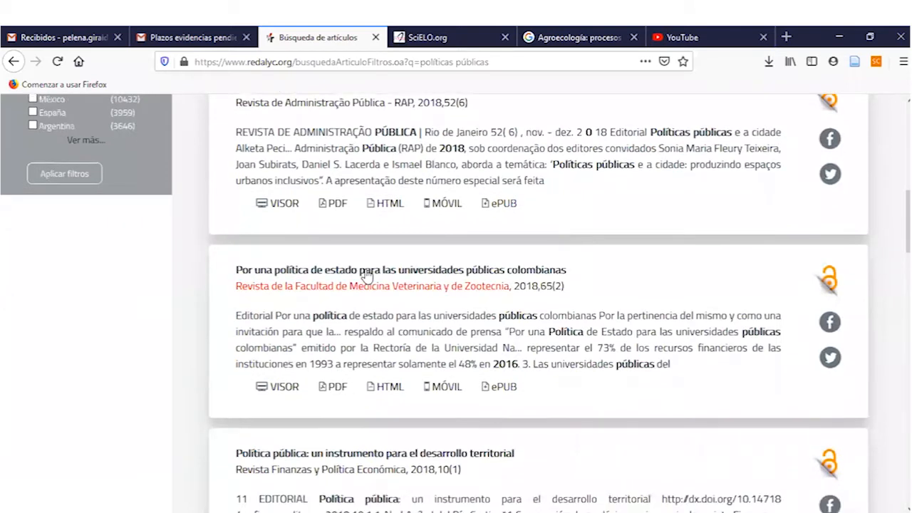
click(366, 275)
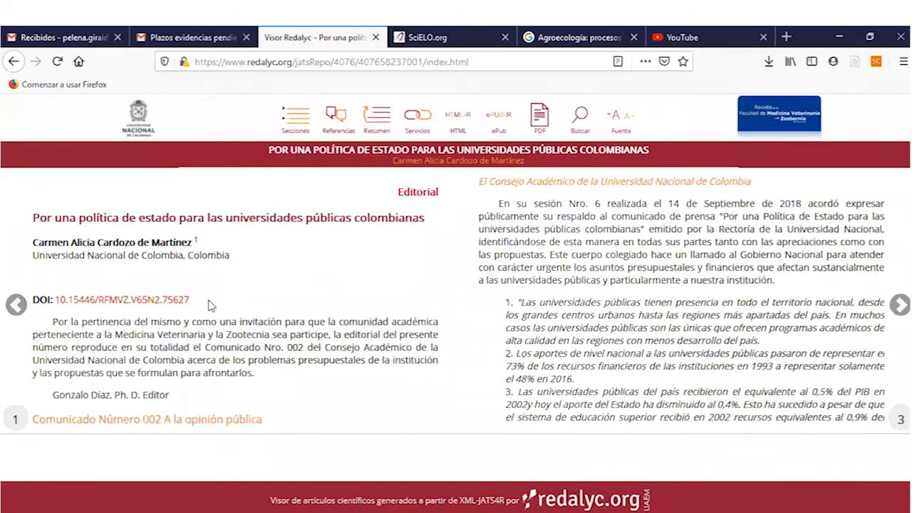
- Copy the article's full DOI, 10.15446/RFMVZ.V65N2.75627
drag(191, 302, 60, 302)
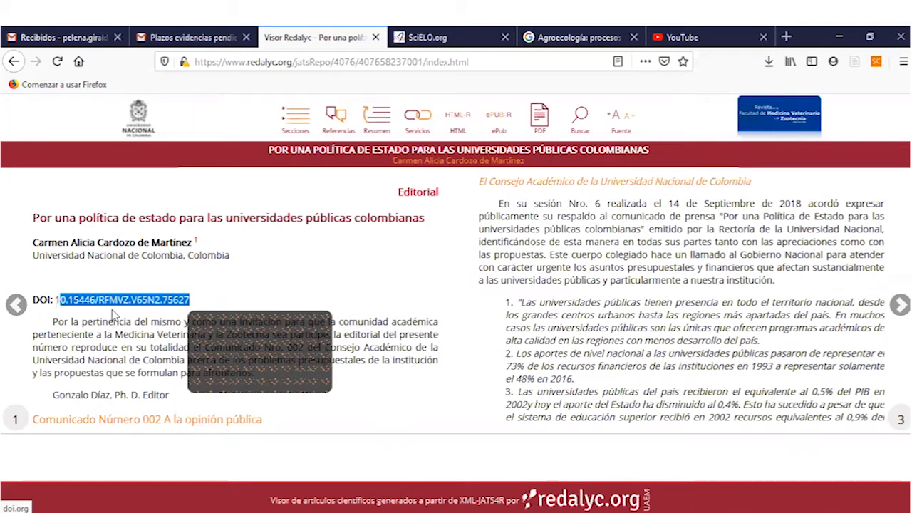
key(shift+Left)
key(ctrl+c)
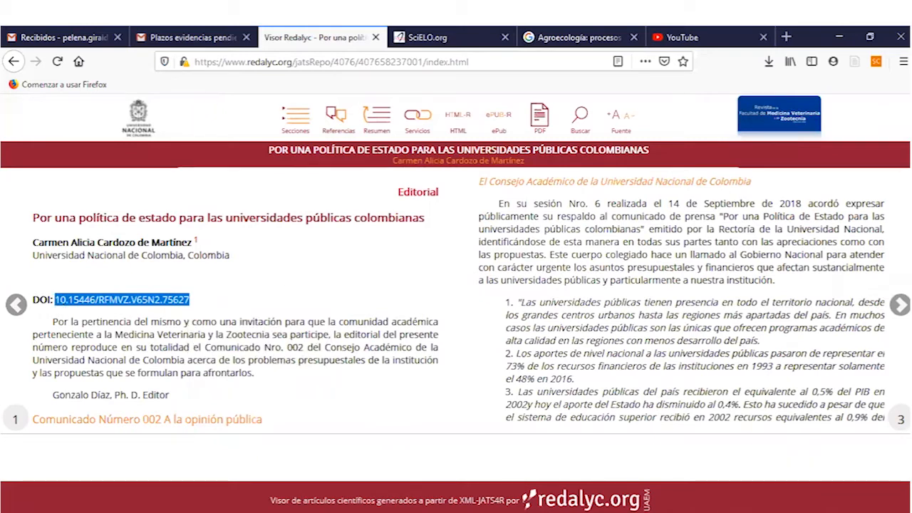
- Switch to Zotero and add the article to the "Enseño porque quiero" collection by its copied DOI
key(alt+Tab)
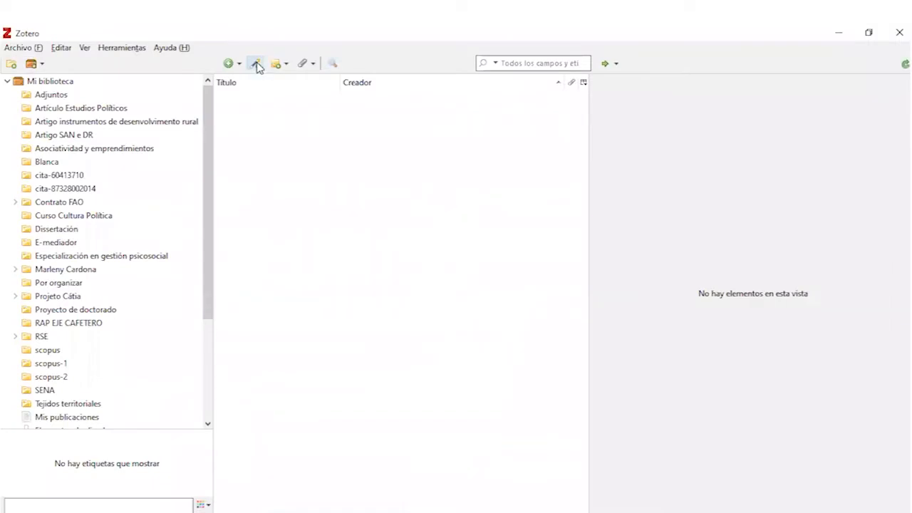
click(257, 64)
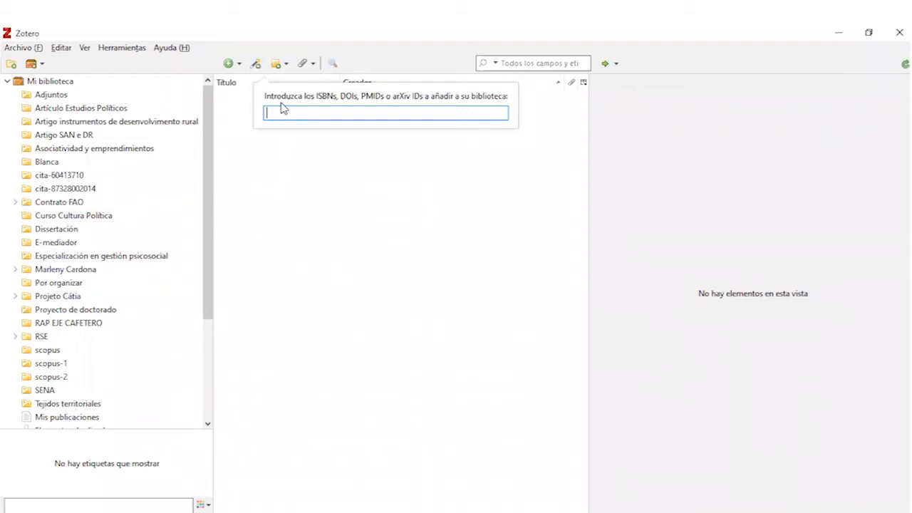
key(ctrl+v)
key(Return)
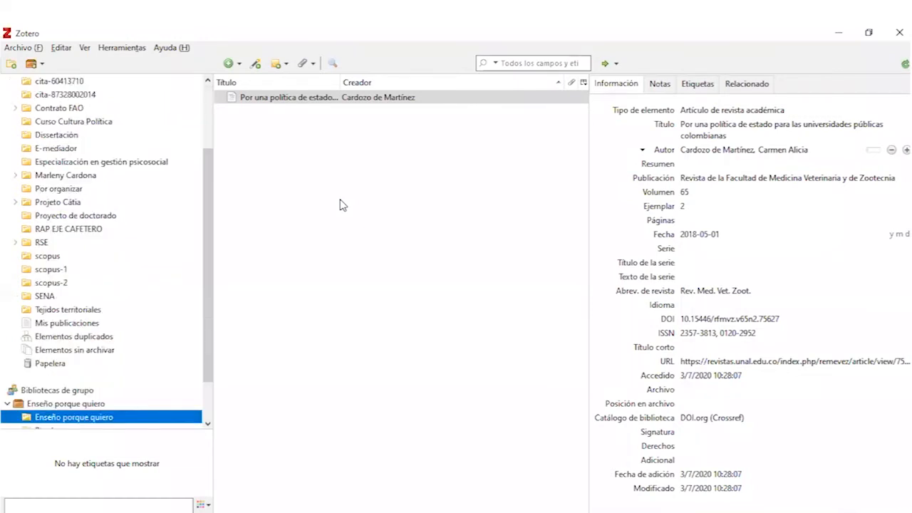
- Switch to the SciELO site in the browser and search its articles for "agricultura campesina"
drag(208, 243, 53, 363)
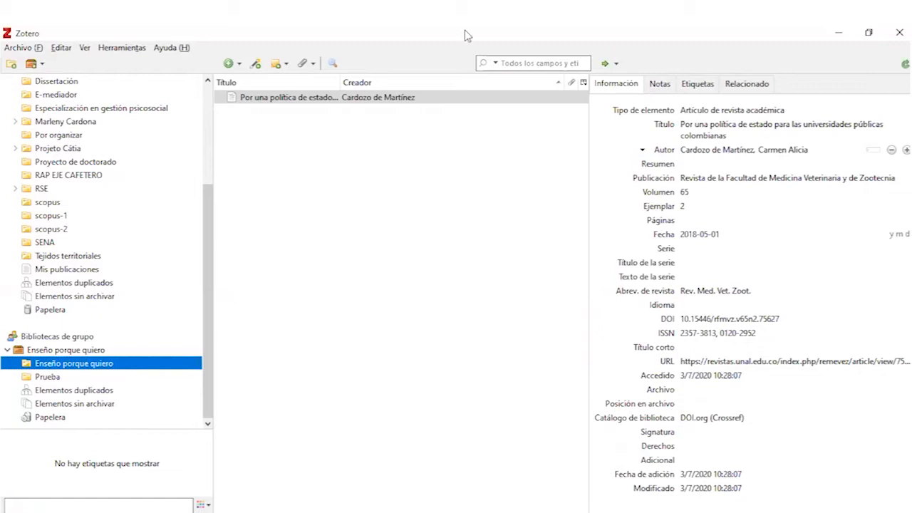
key(alt+Tab)
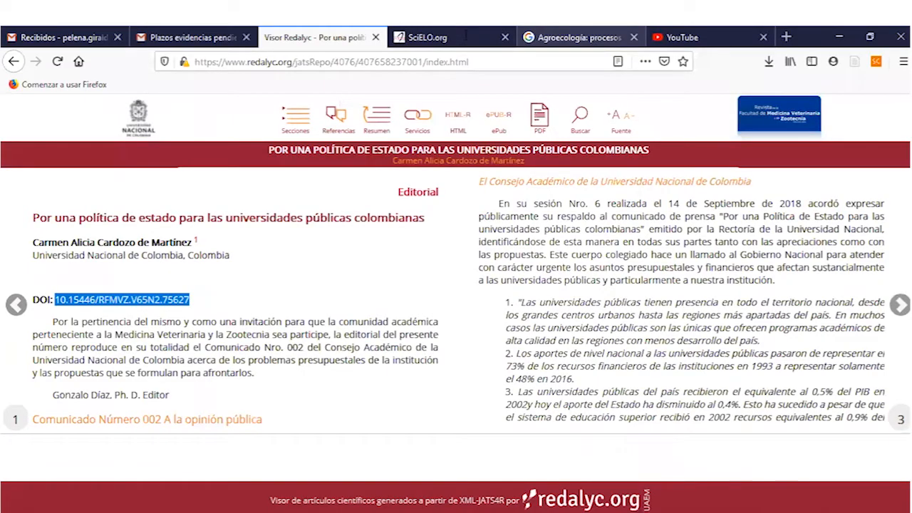
click(463, 37)
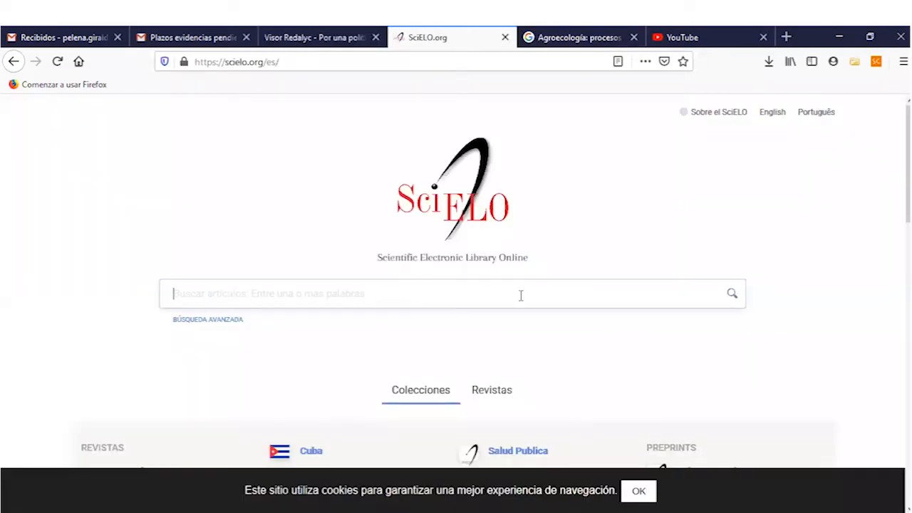
text(a)
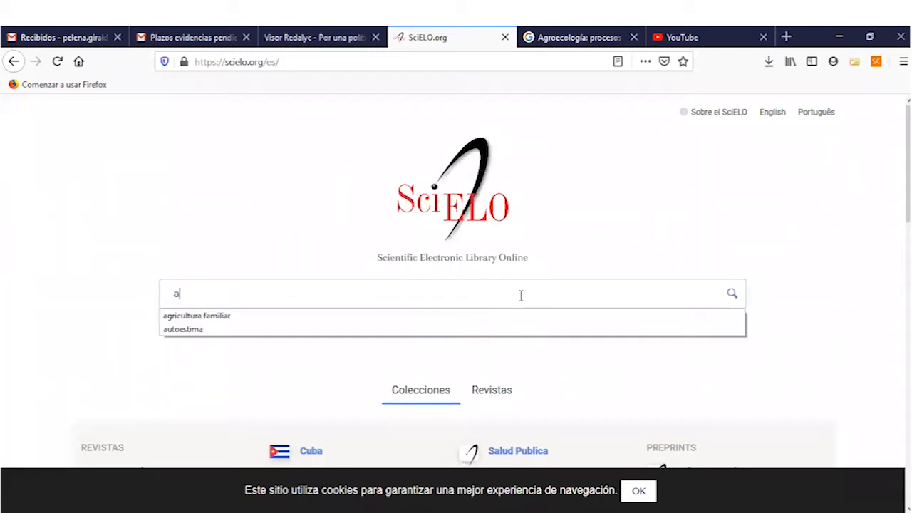
text(gricultura campesina)
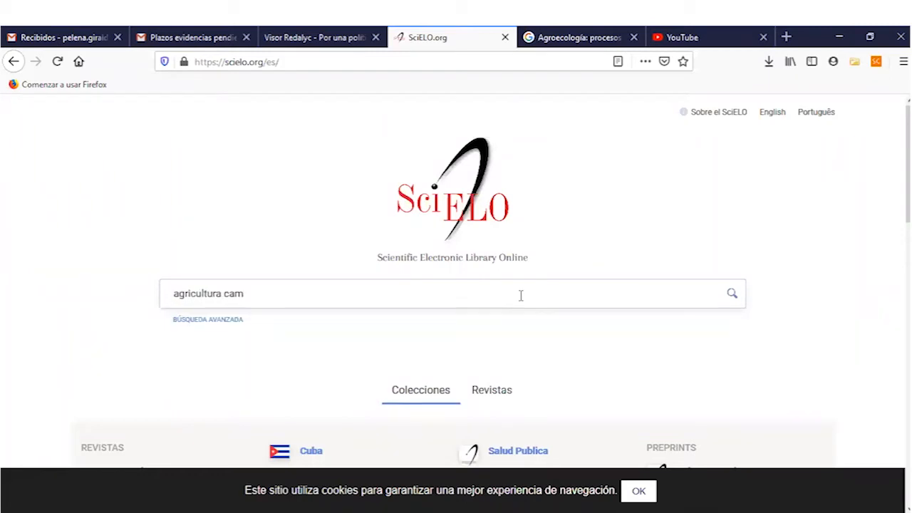
click(732, 296)
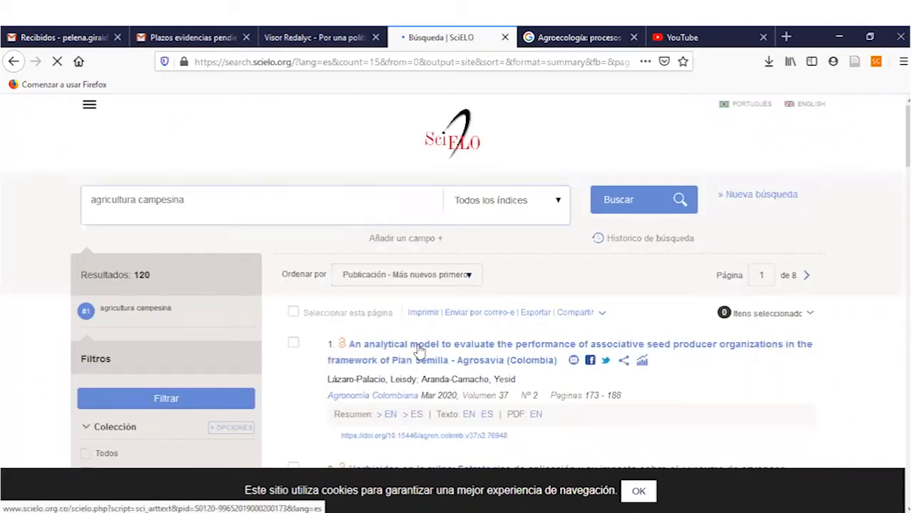
- Open the article "An analytical model to evaluate the performance of associative seed producer organizations" and import its BibTeX citation into Zotero as a new collection
click(419, 350)
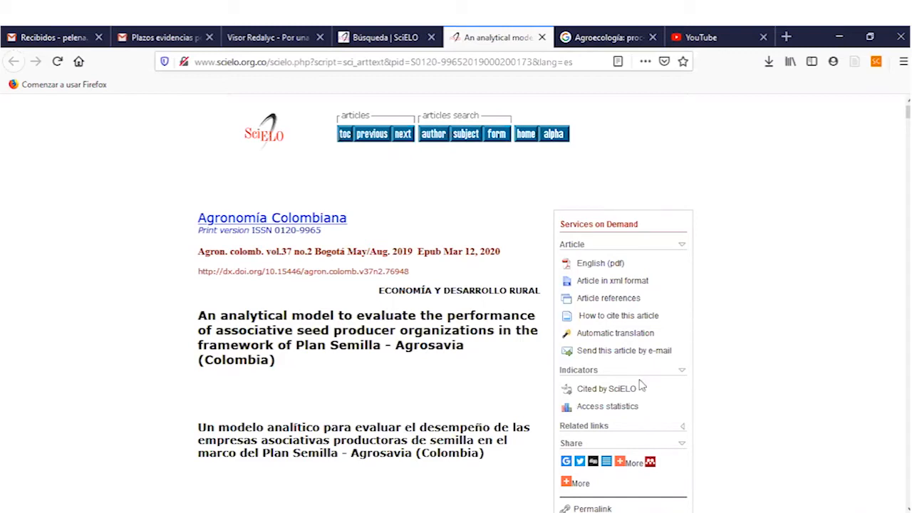
click(600, 322)
click(614, 322)
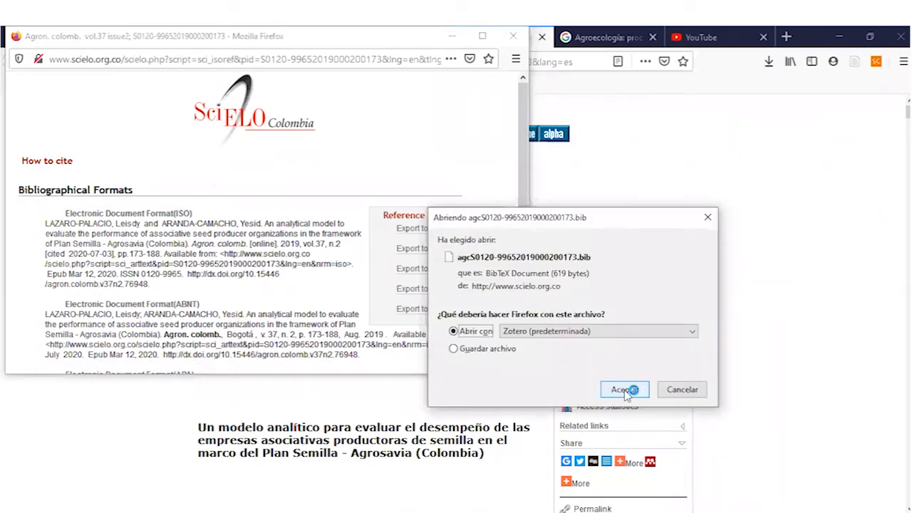
click(624, 389)
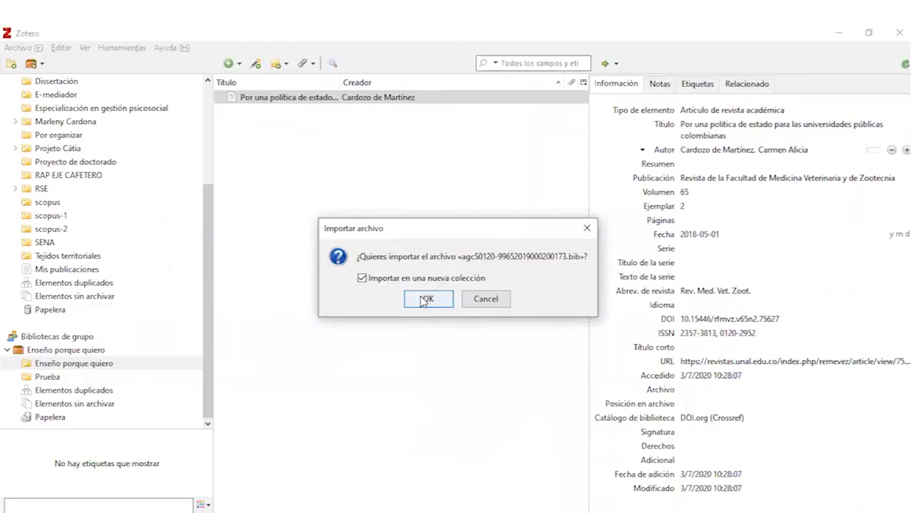
click(426, 299)
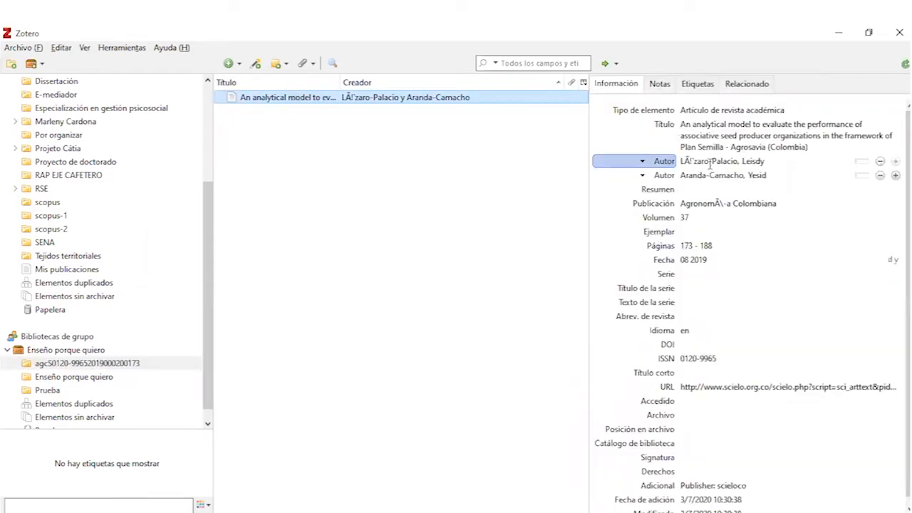
- Correct the garbled characters in the first author's surname to "á"
click(698, 161)
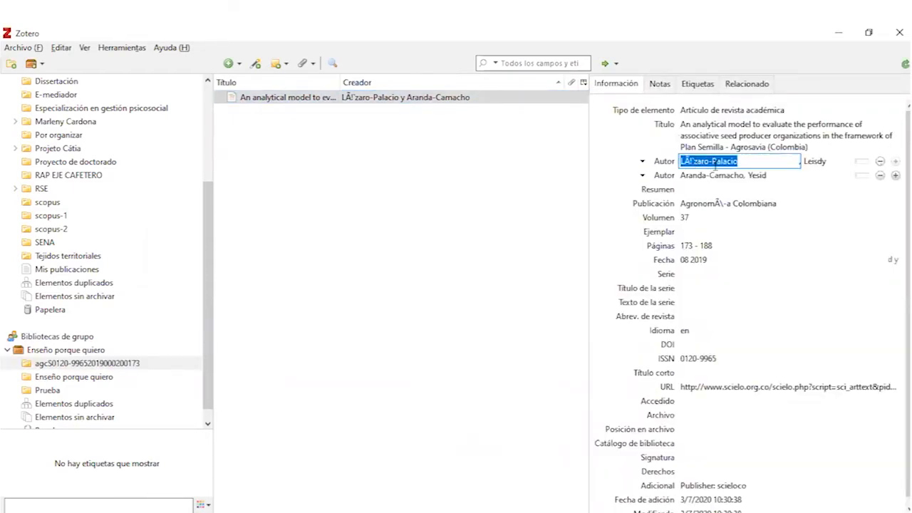
click(715, 163)
key(BackSpace)
key(BackSpace)
text(á)
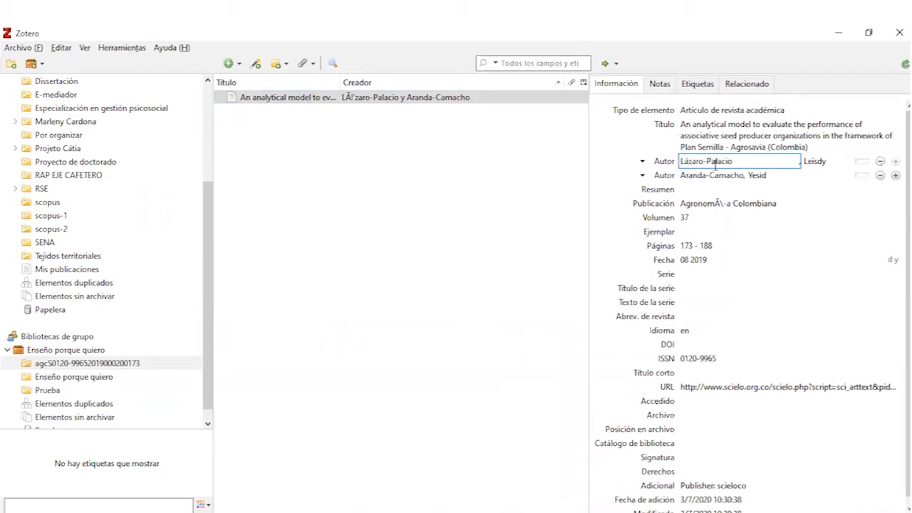
- Correct the imported article's publication name to "Agronomía colombiana"
click(729, 205)
click(740, 207)
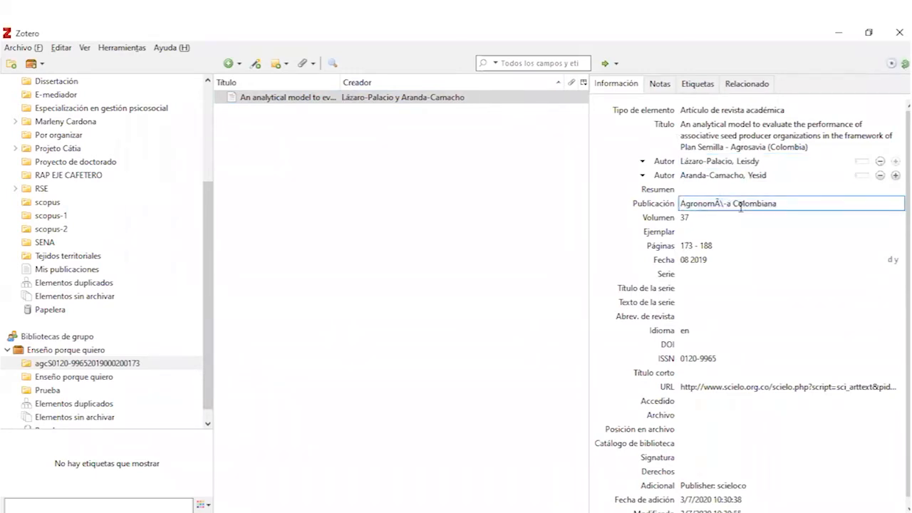
key(BackSpace)
key(BackSpace)
key(BackSpace)
key(BackSpace)
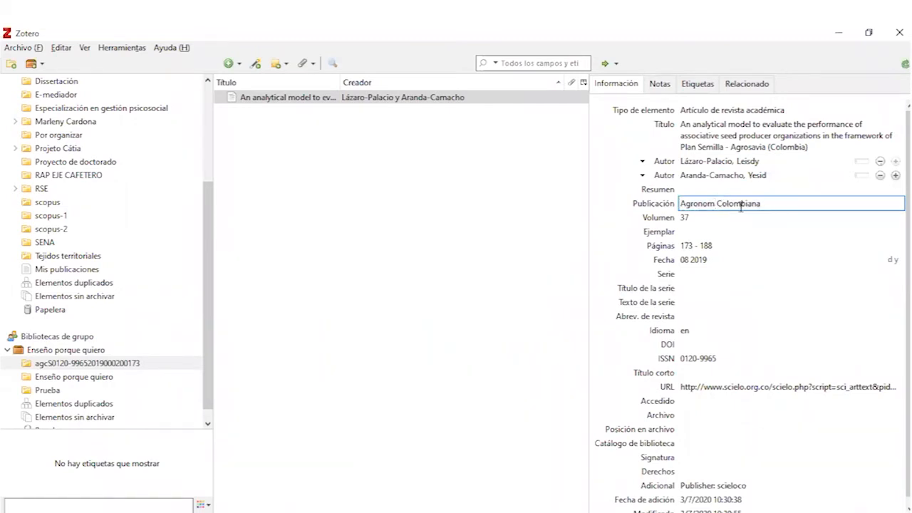
text(ía)
key(Down)
key(Return)
- Add the imported article to the "Enseño porque quiero" collection and check the details of both references there
click(320, 117)
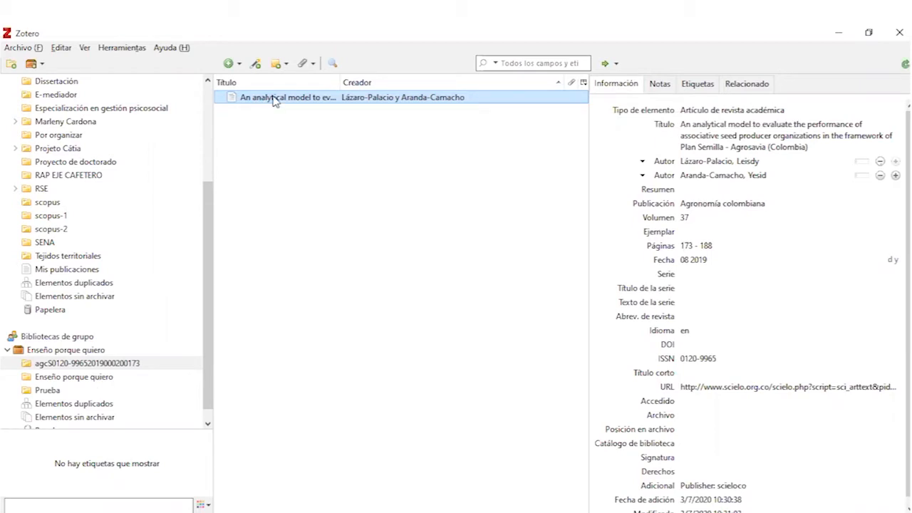
drag(108, 363, 71, 373)
click(72, 377)
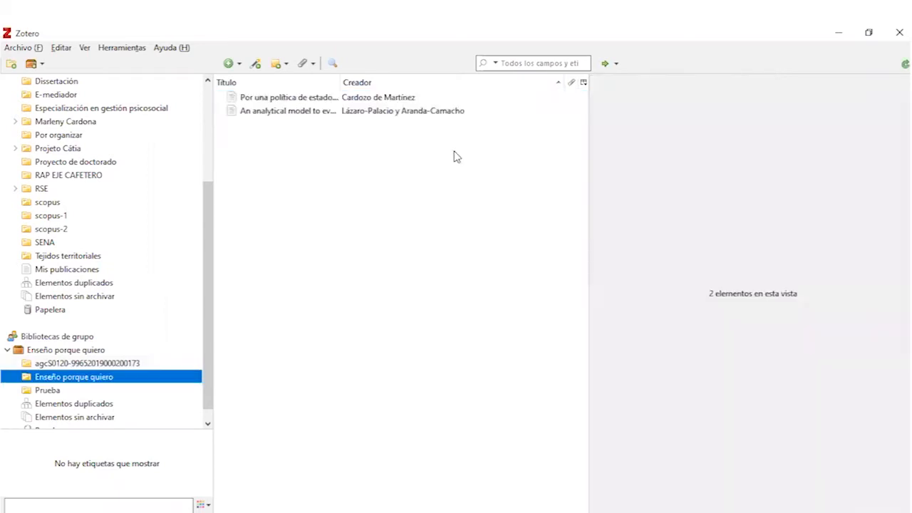
click(390, 100)
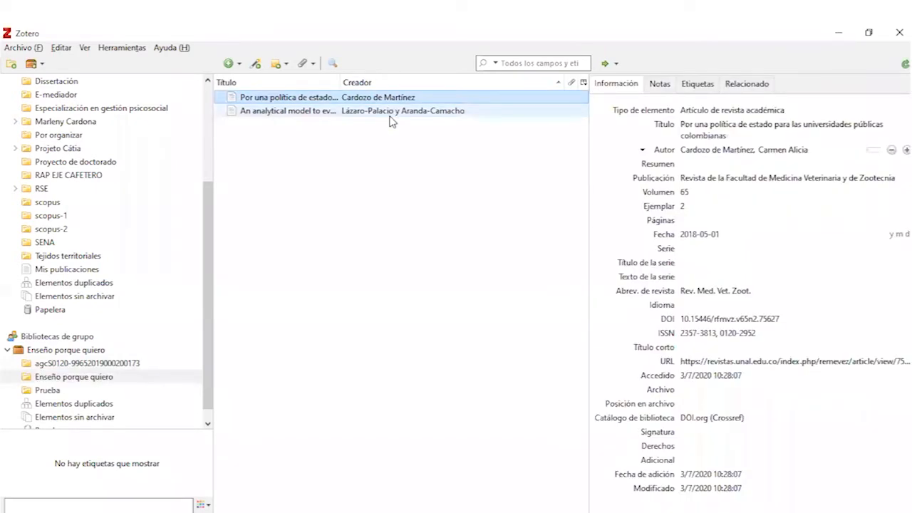
click(390, 115)
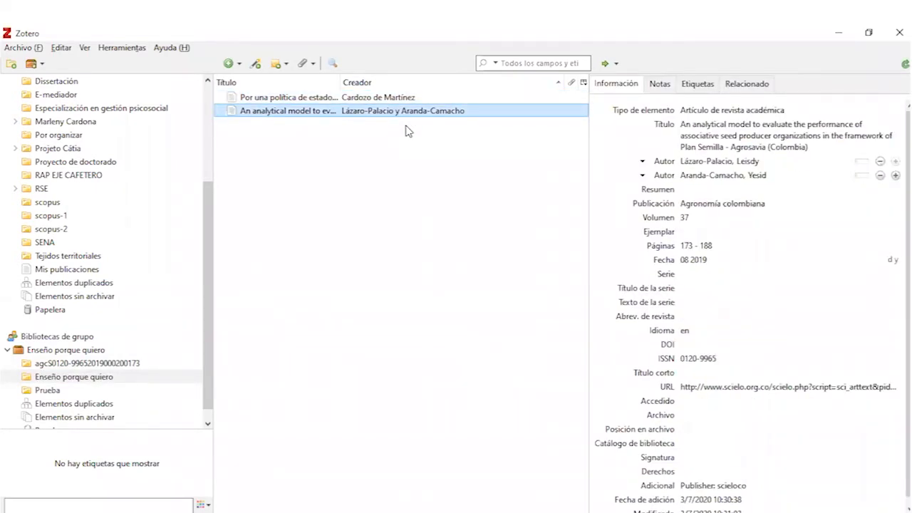
- Create a blank book item in the "Enseño porque quiero" collection and bring up the Agroecología book in Google Books for reference
click(239, 65)
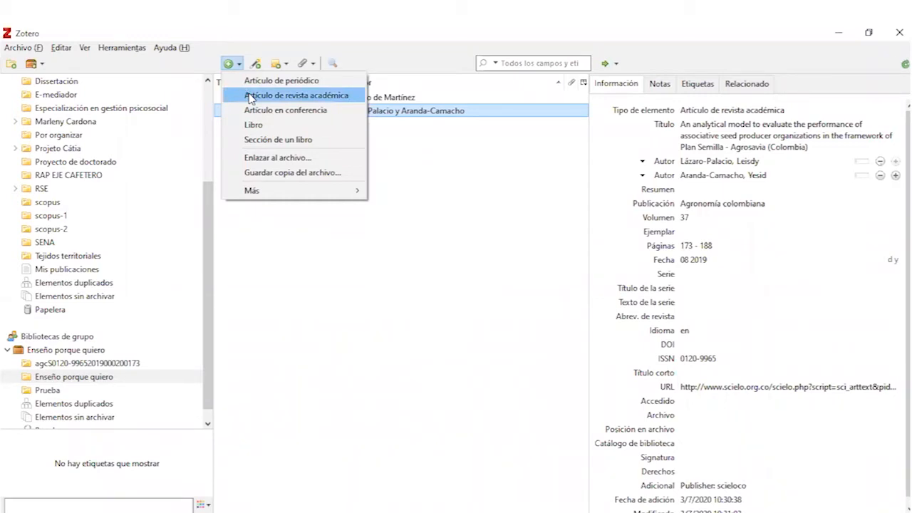
click(261, 126)
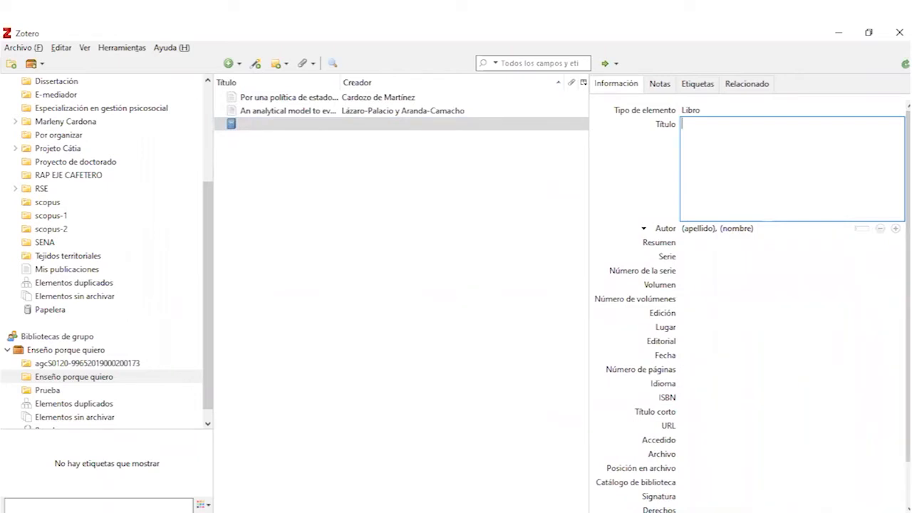
key(alt+Tab)
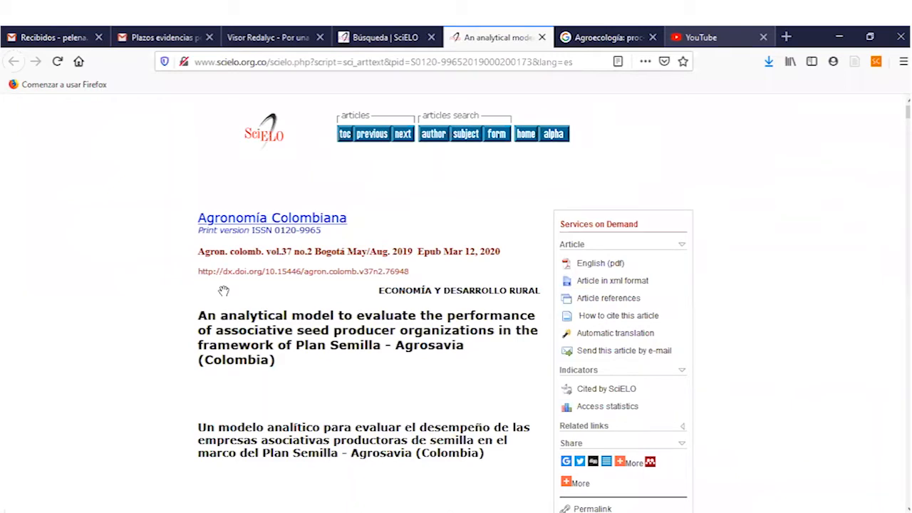
key(ctrl+Tab)
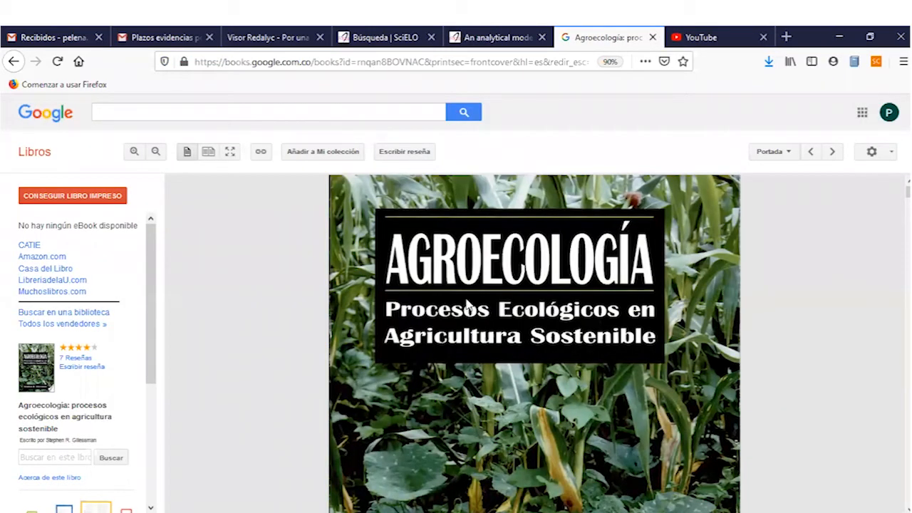
key(alt+Tab)
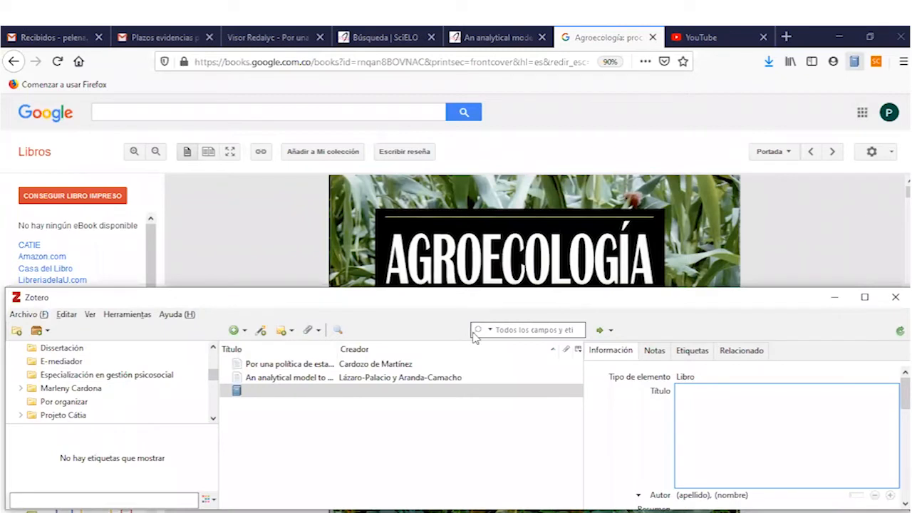
- Title the new book "Agroecología. Procesos ecológicosen agricultura sostenible" and open its author surname field for editing
drag(475, 337, 475, 338)
text(Agr)
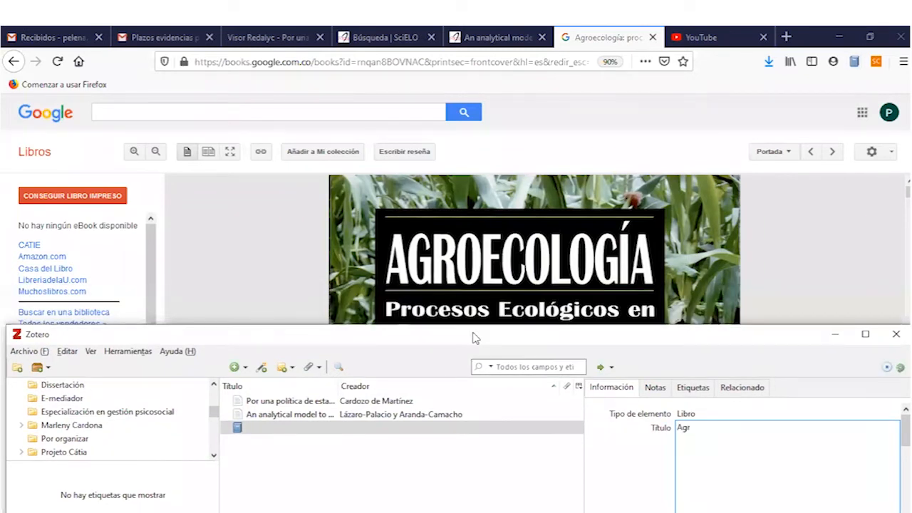
text(oecología. Procesos)
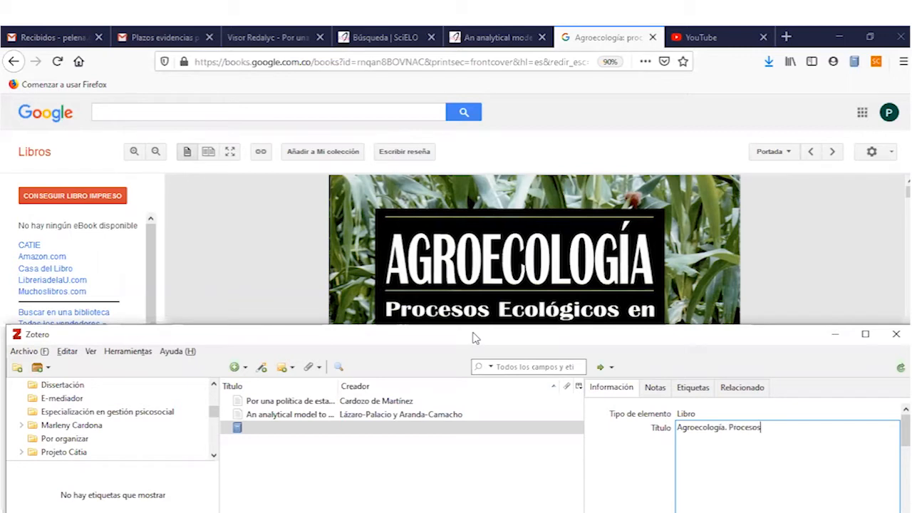
text( ecológicos)
drag(505, 337, 510, 367)
text(en agricultura soste)
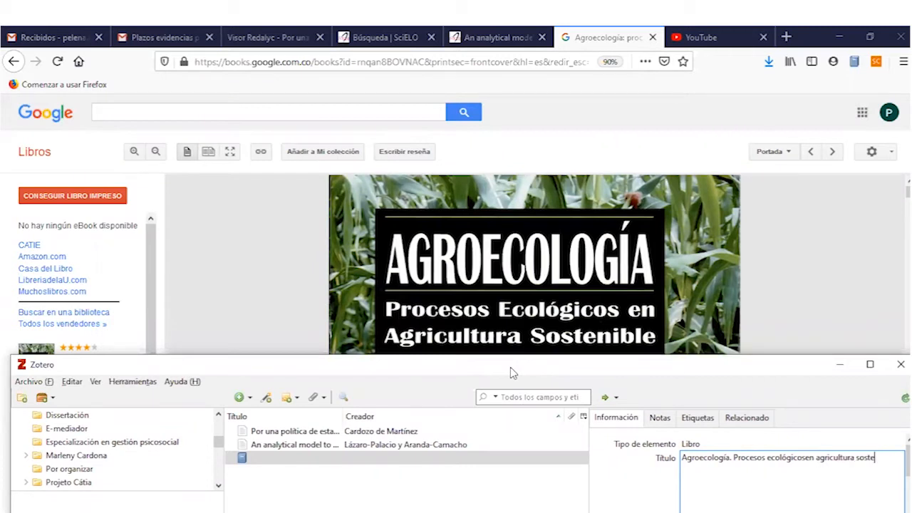
text(nible)
drag(539, 365, 534, 189)
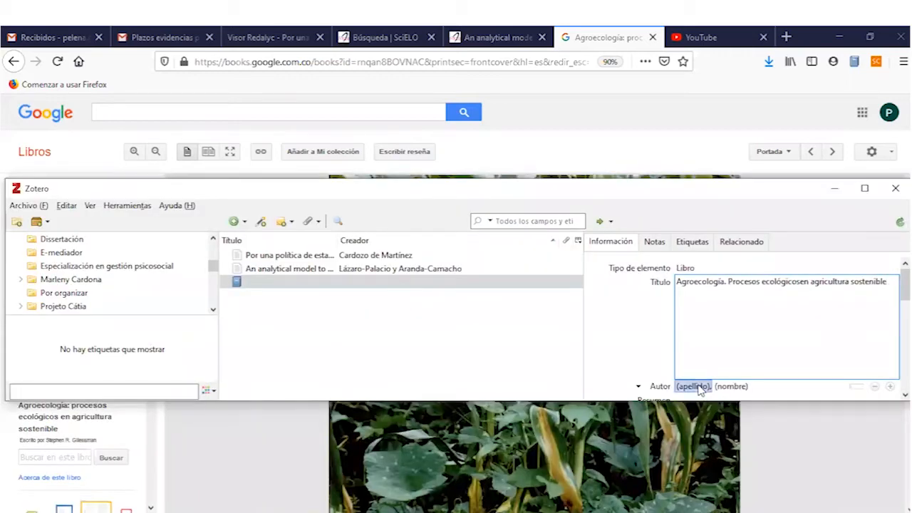
click(699, 387)
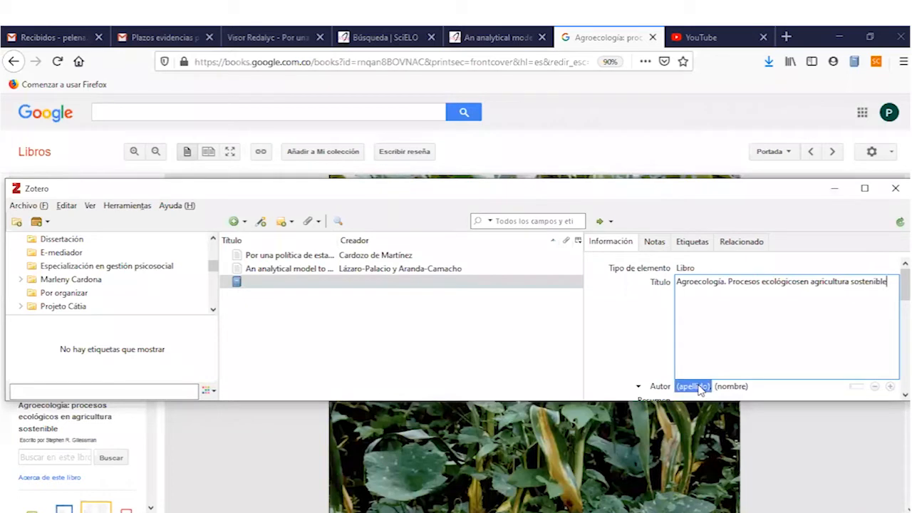
click(700, 386)
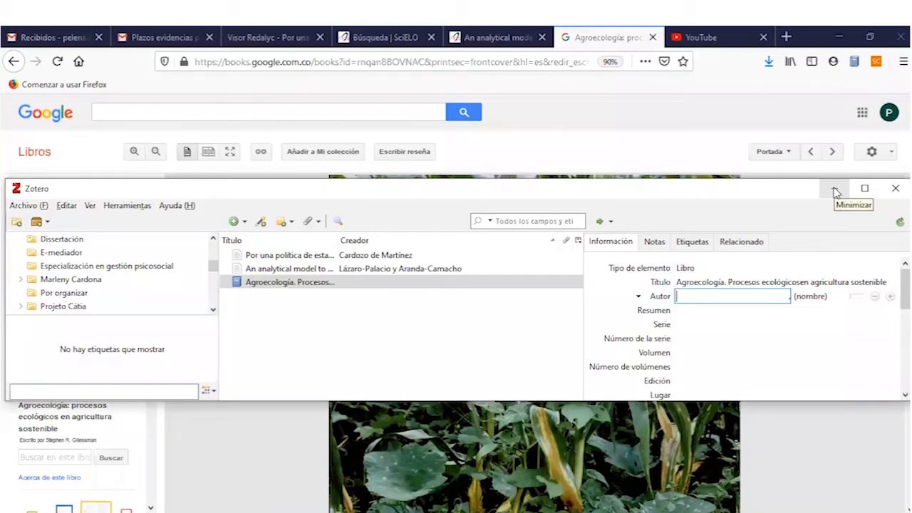
- Revisit the Redalyc article in the browser, and bring Zotero back in a maximised window
click(339, 94)
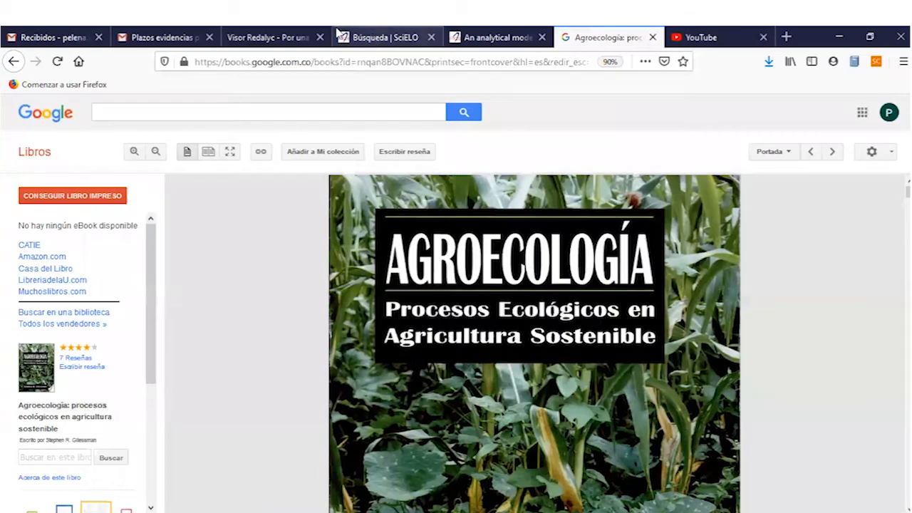
click(265, 37)
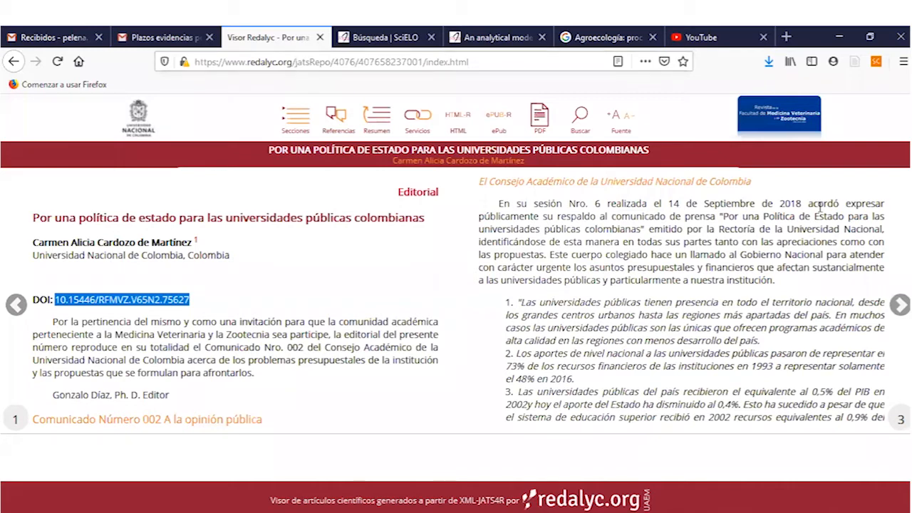
key(alt+Tab)
click(865, 188)
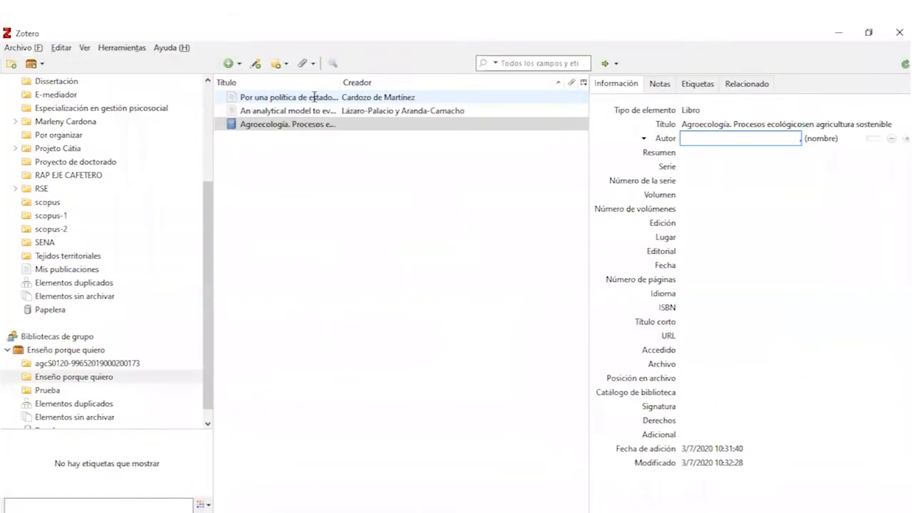
- Remove all three references from the "Enseño porque quiero" collection and return to the Redalyc article in the browser
click(435, 153)
key(ctrl+a)
key(Delete)
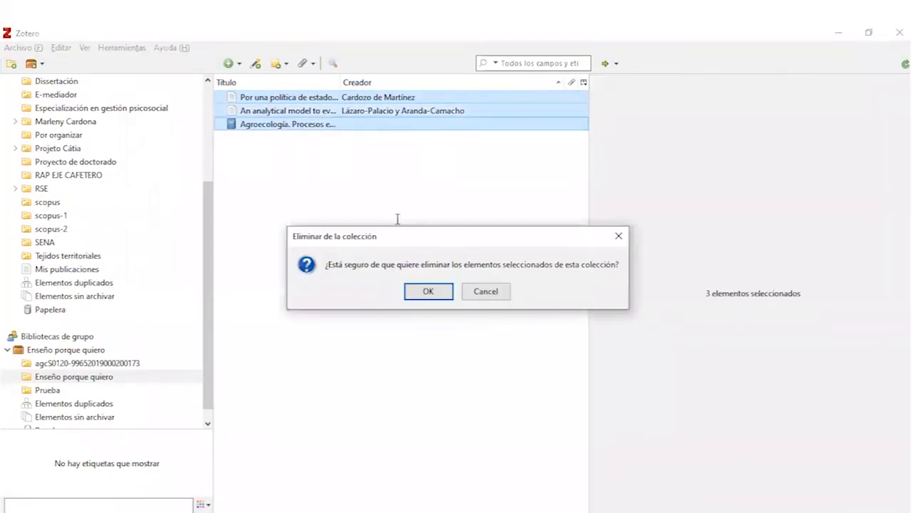
click(413, 288)
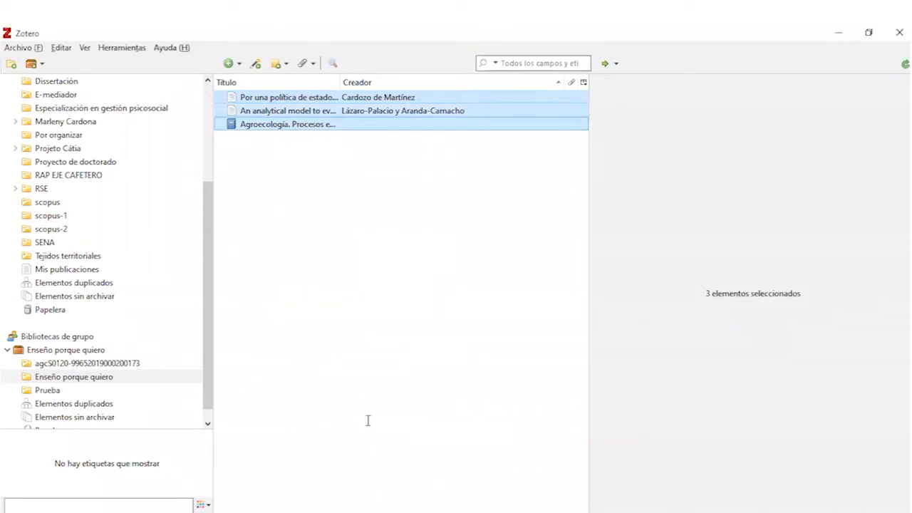
key(alt+Tab)
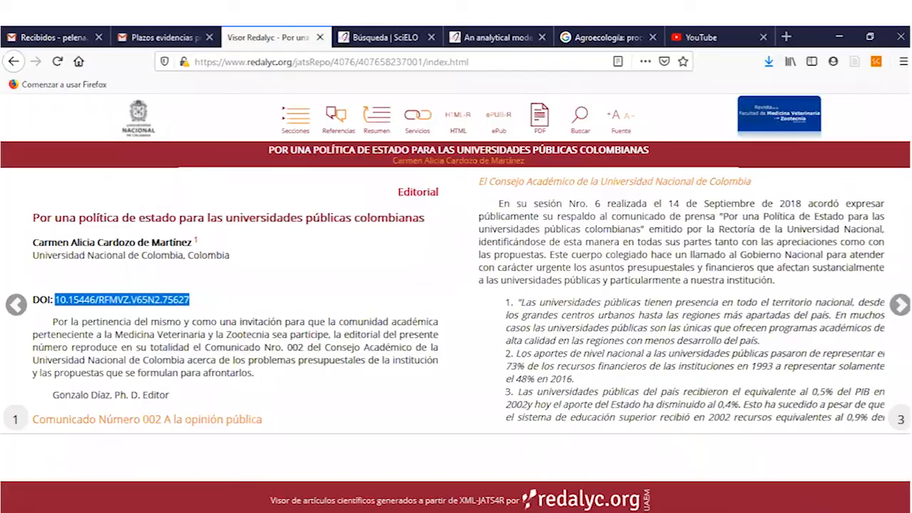
- Check the "Enseño porque quiero" collection in Zotero, and go back from the Redalyc article to the article search results in the browser
key(alt+Tab)
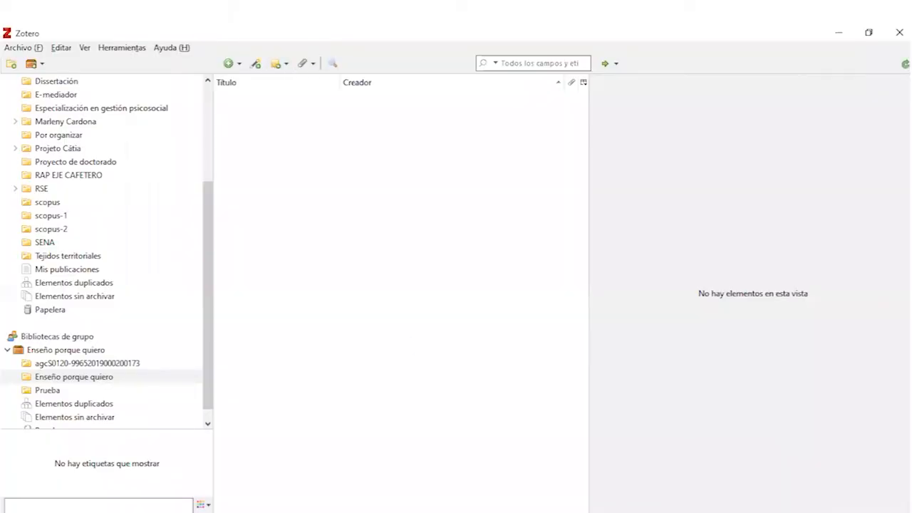
mouse_move(349, 502)
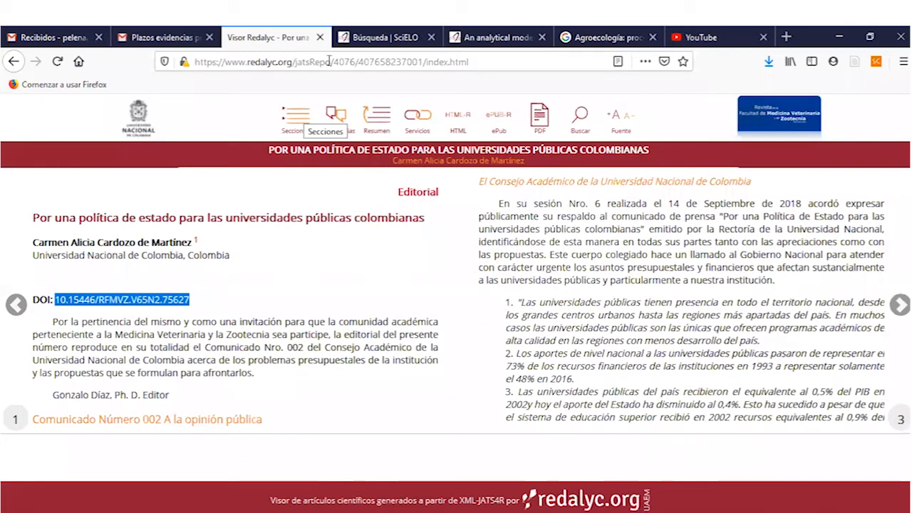
click(14, 62)
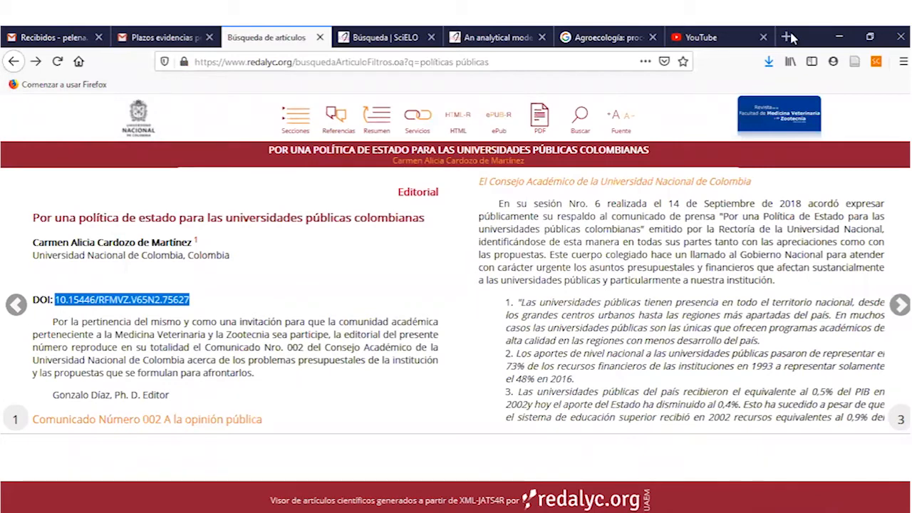
- Search the web for "redalyc" in a new browser tab and open the Redalyc site from the results
key(ctrl+t)
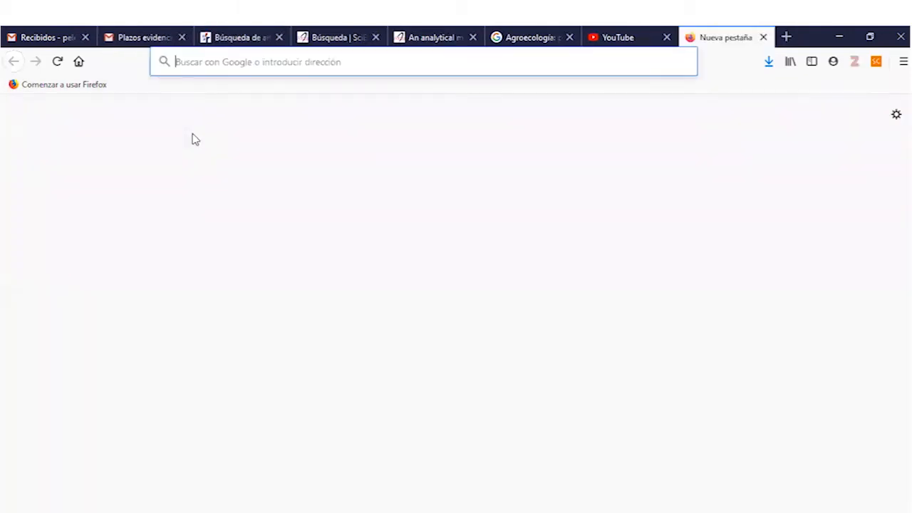
text(r)
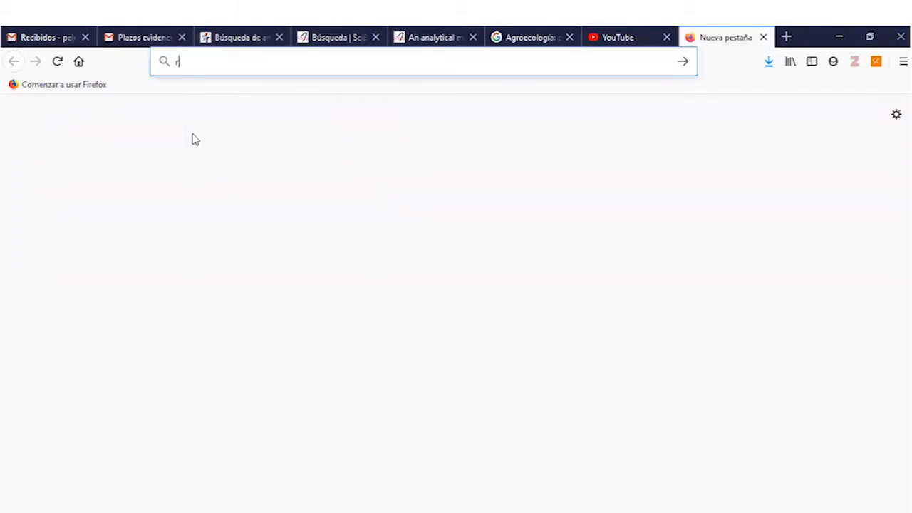
text(edaly)
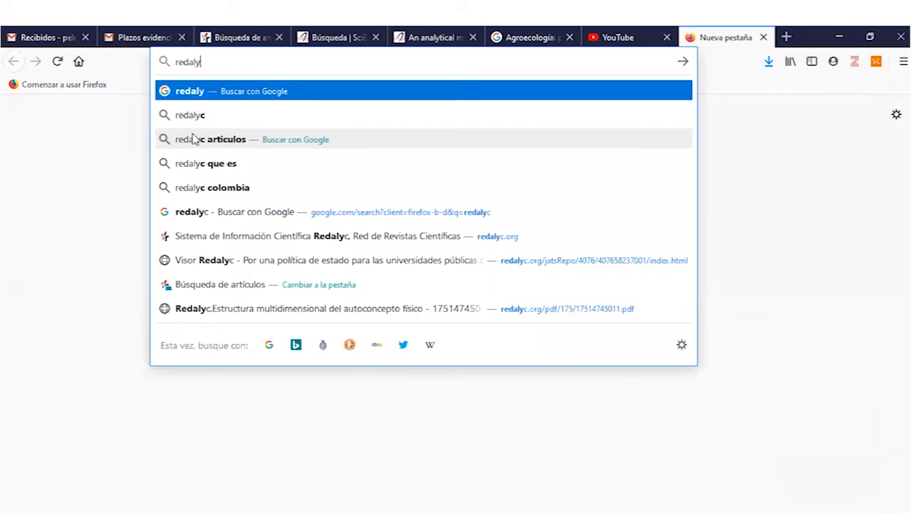
text(c)
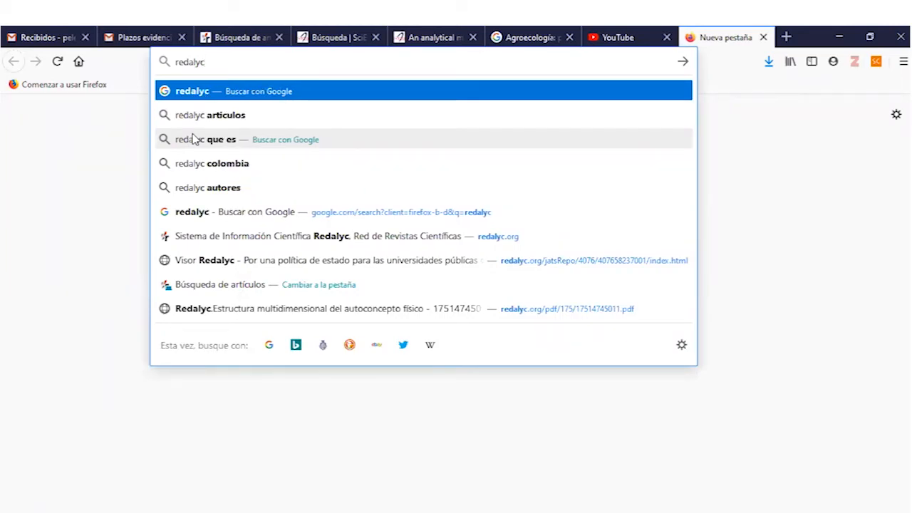
key(Return)
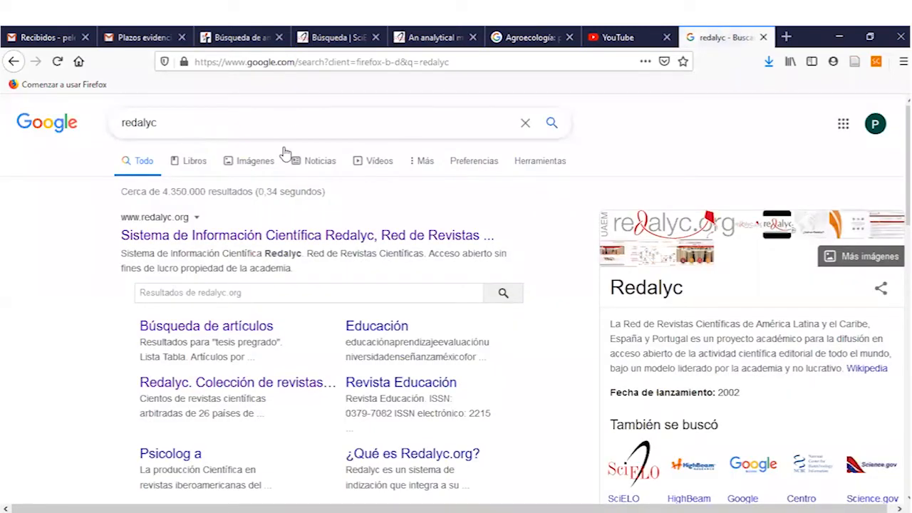
click(225, 242)
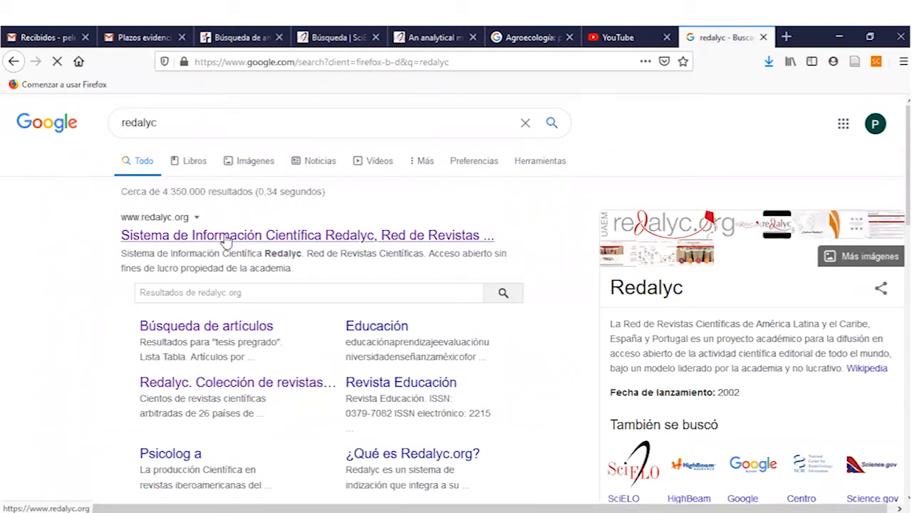
click(225, 242)
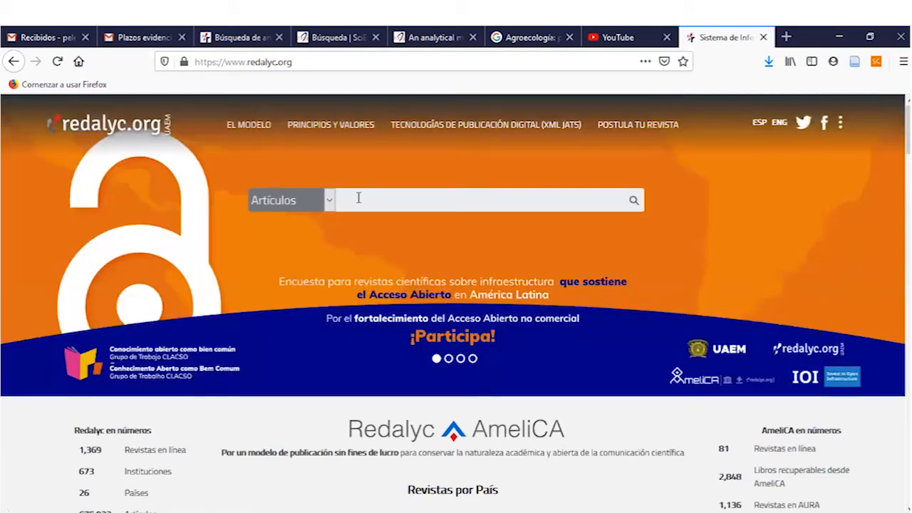
- Search the Redalyc articles for "políticas públicas"
click(359, 198)
text(pol)
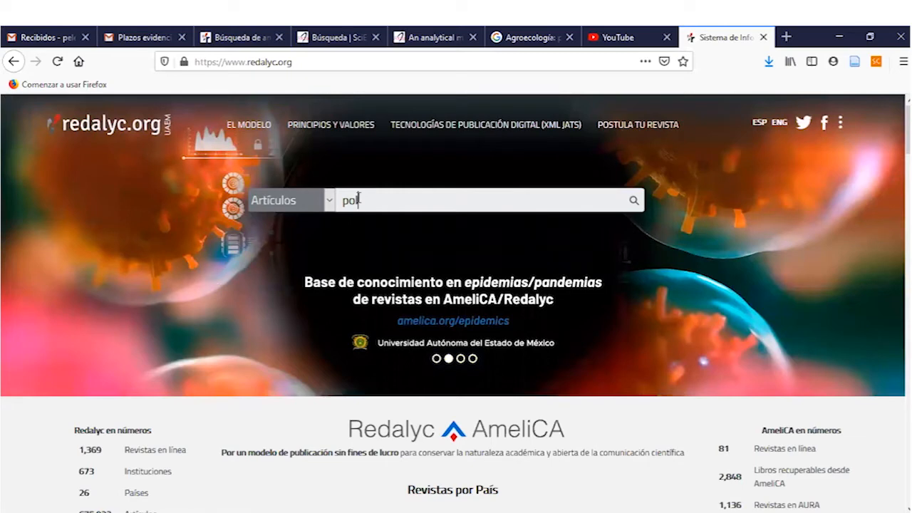
text(íticas p)
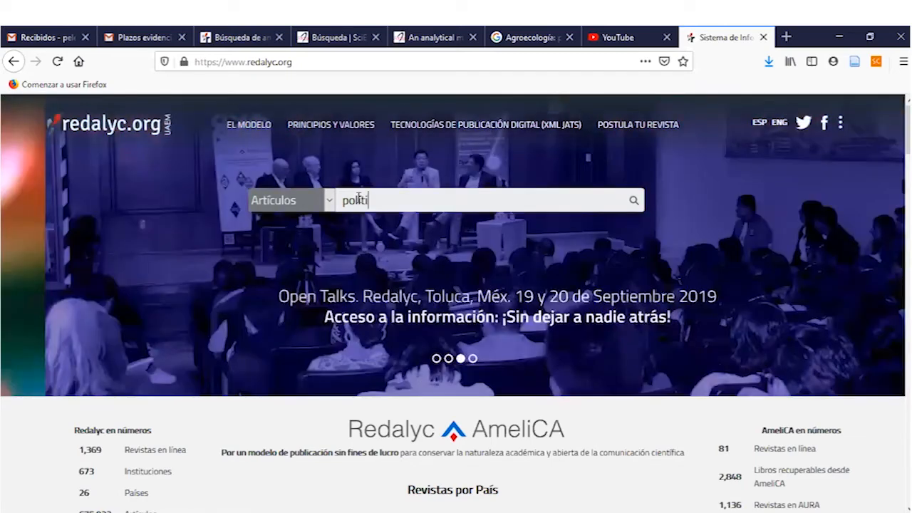
text(úblicas)
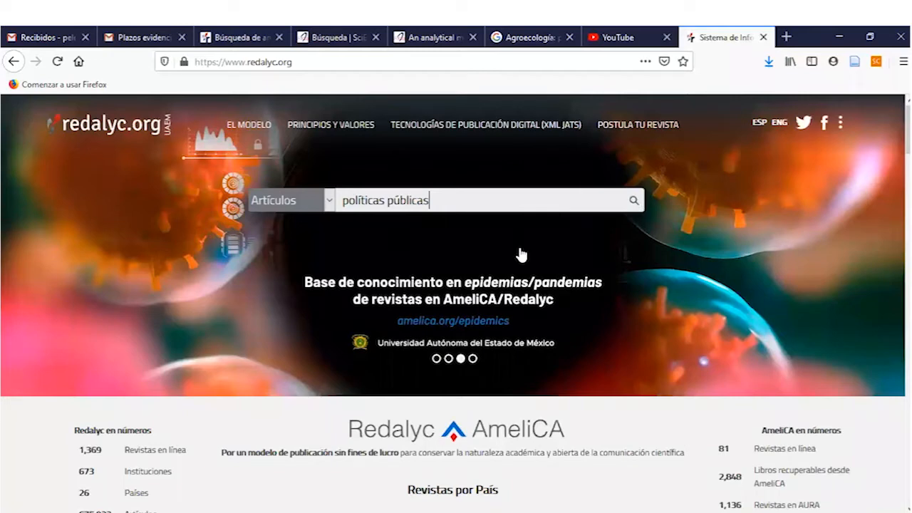
key(Return)
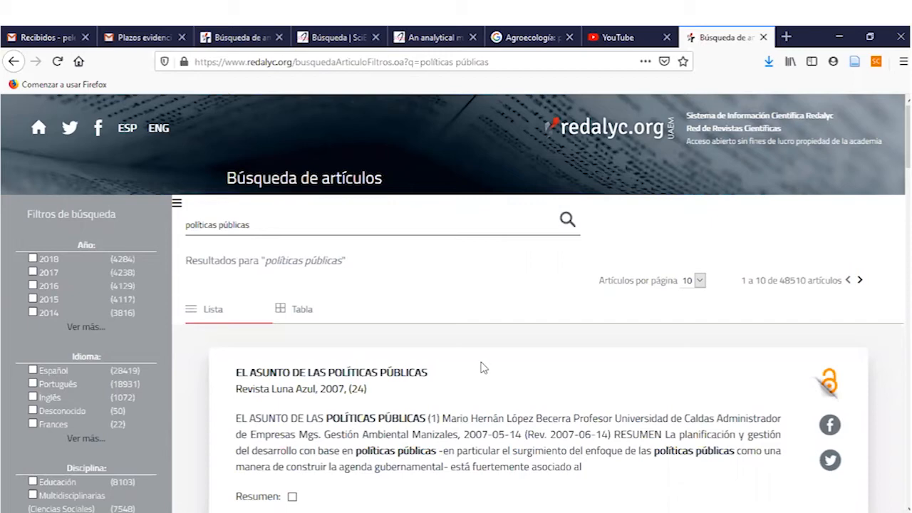
- Filter the article search results by the years 2018, 2017 and 2016
scroll(483, 368, down, 1)
scroll(483, 368, down, 1)
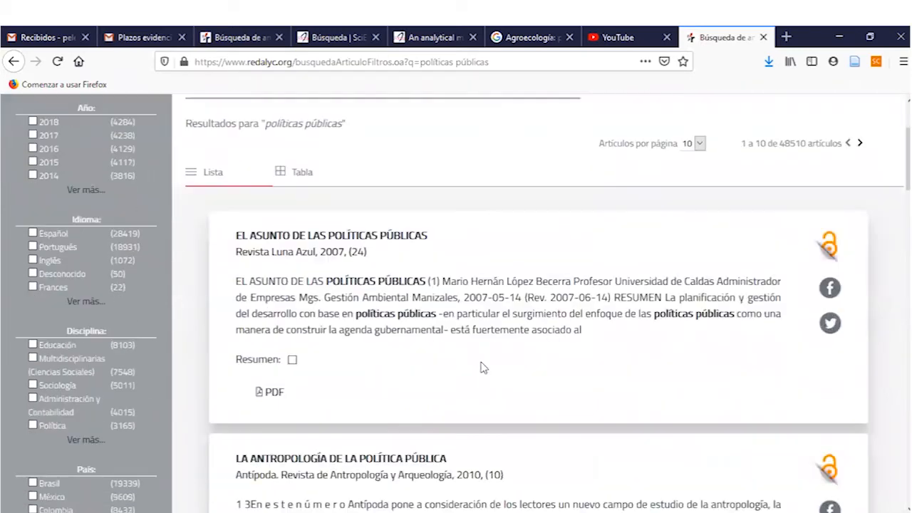
scroll(244, 157, up, 2)
scroll(94, 227, up, 1)
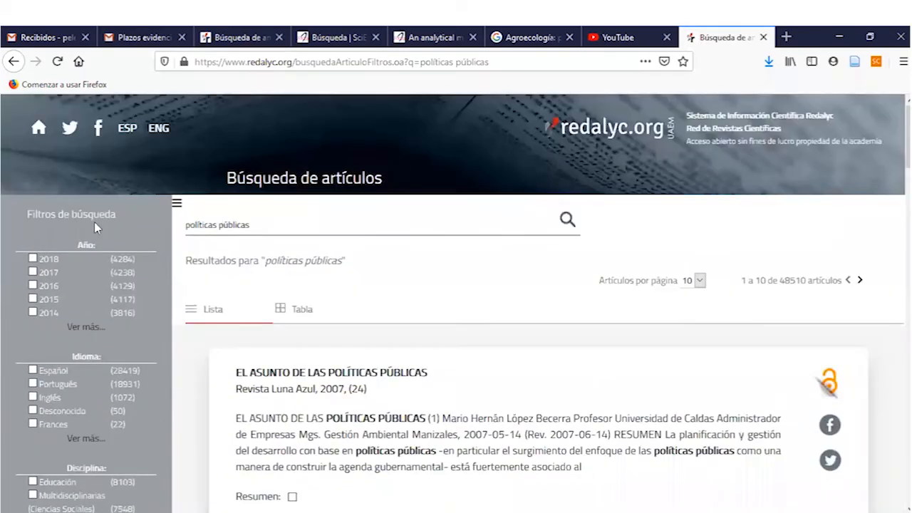
click(32, 260)
click(33, 273)
click(33, 286)
scroll(83, 343, down, 2)
scroll(84, 343, down, 2)
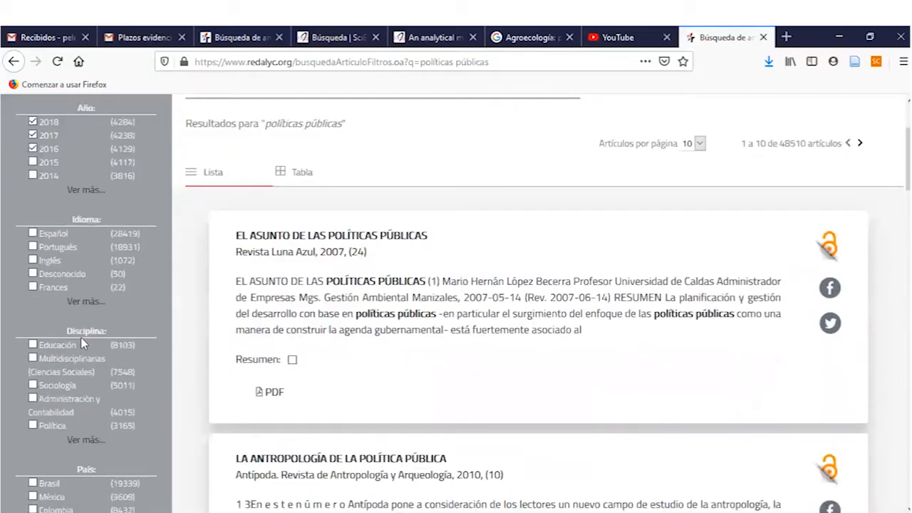
scroll(64, 321, down, 8)
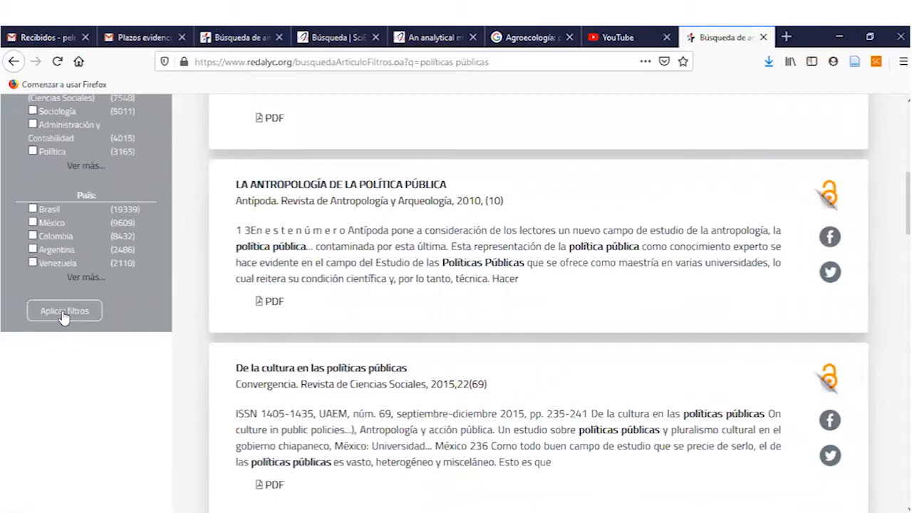
click(63, 314)
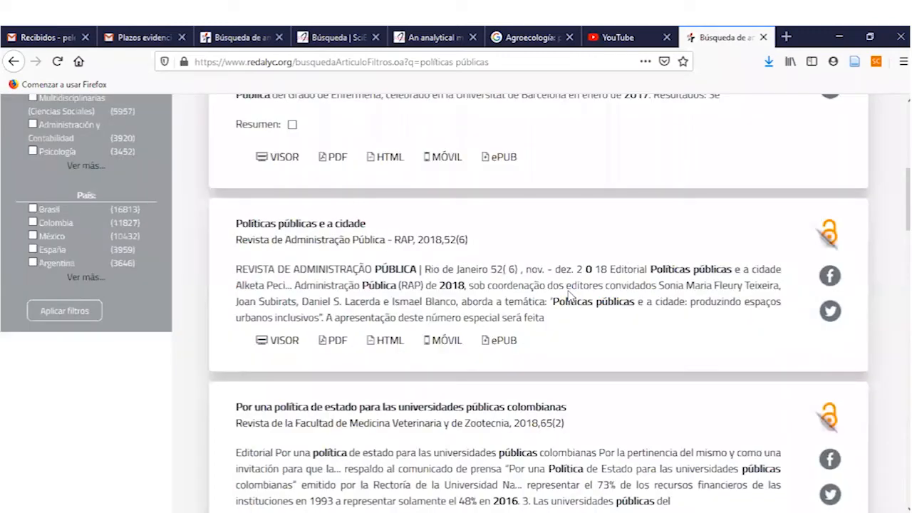
- Copy the DOI from the article "Por una política de estado para las universidades públicas colombianas" and switch to Zotero
scroll(569, 295, up, 3)
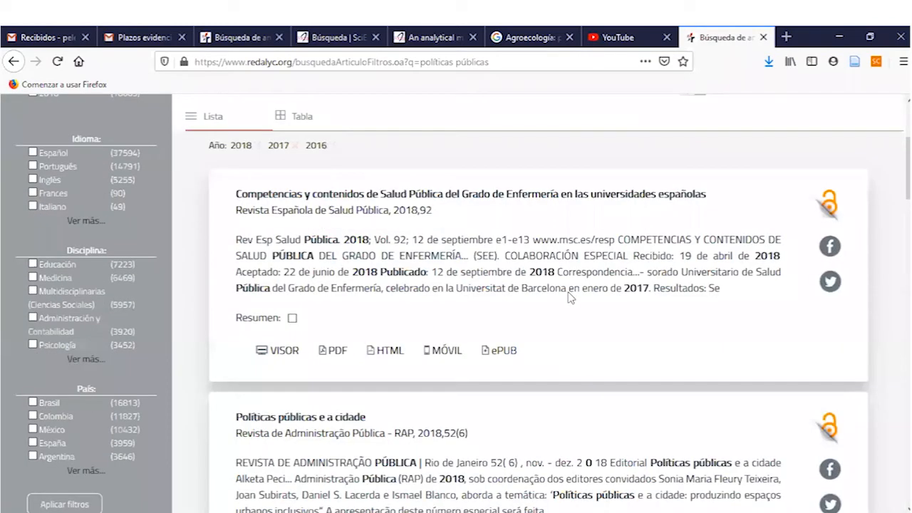
scroll(554, 296, down, 5)
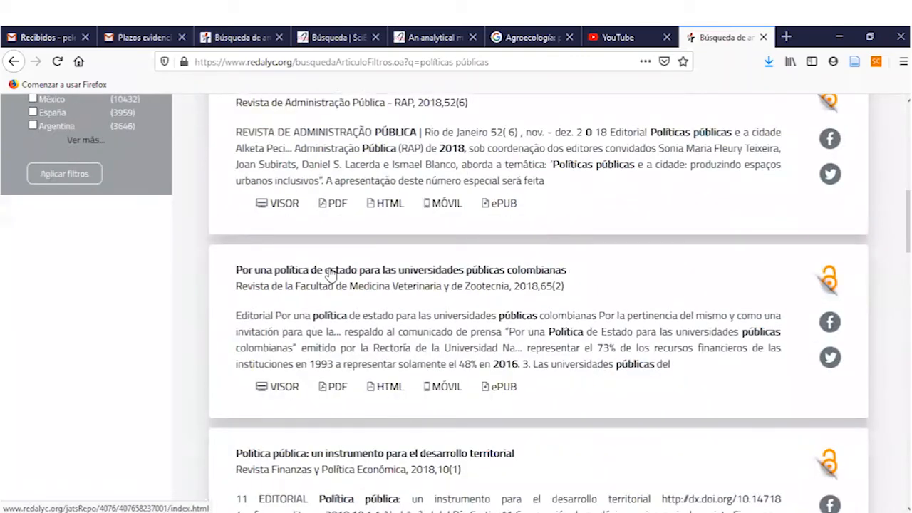
click(331, 275)
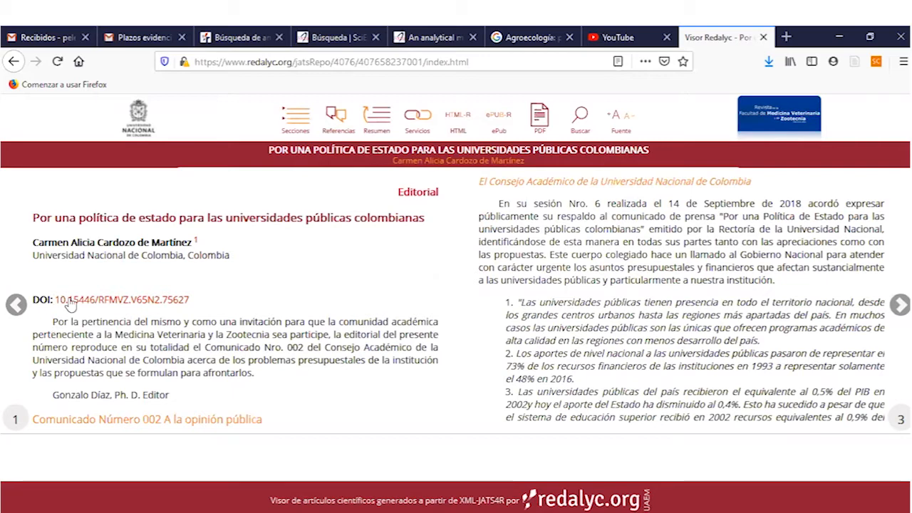
drag(55, 300, 189, 311)
key(ctrl+c)
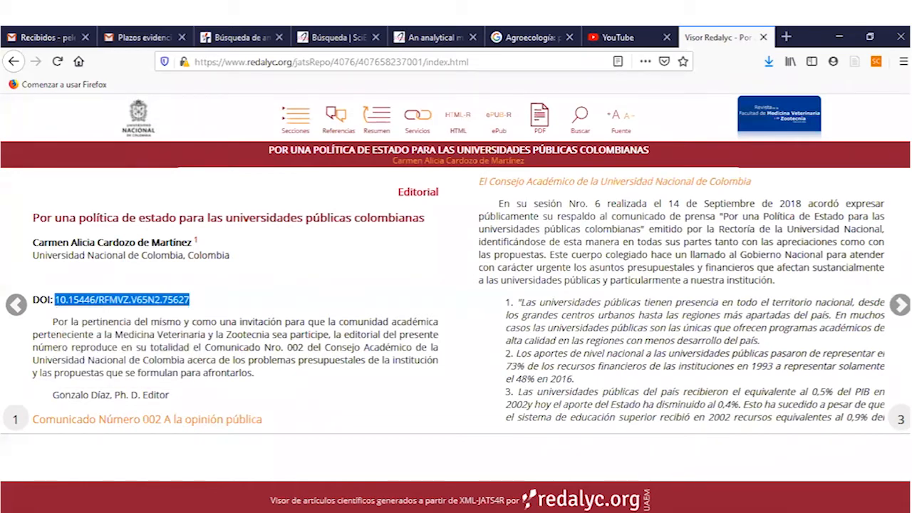
key(alt+Tab)
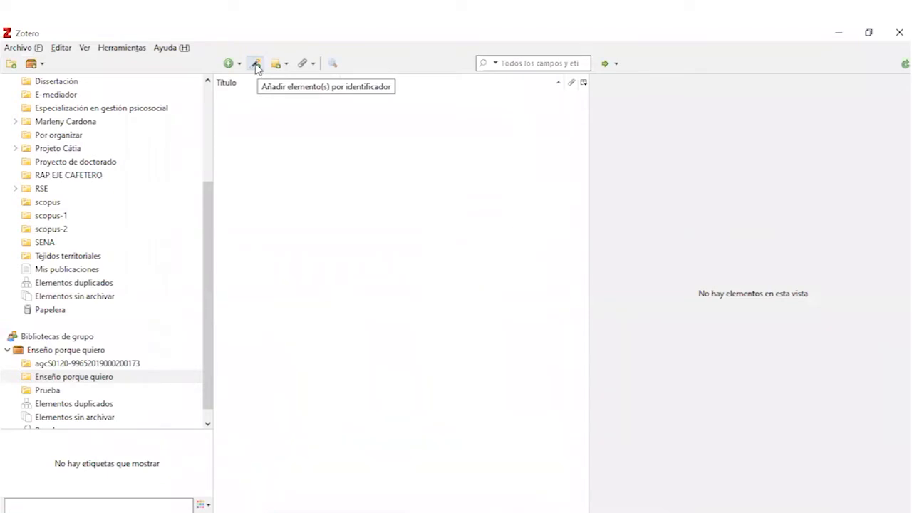
click(256, 65)
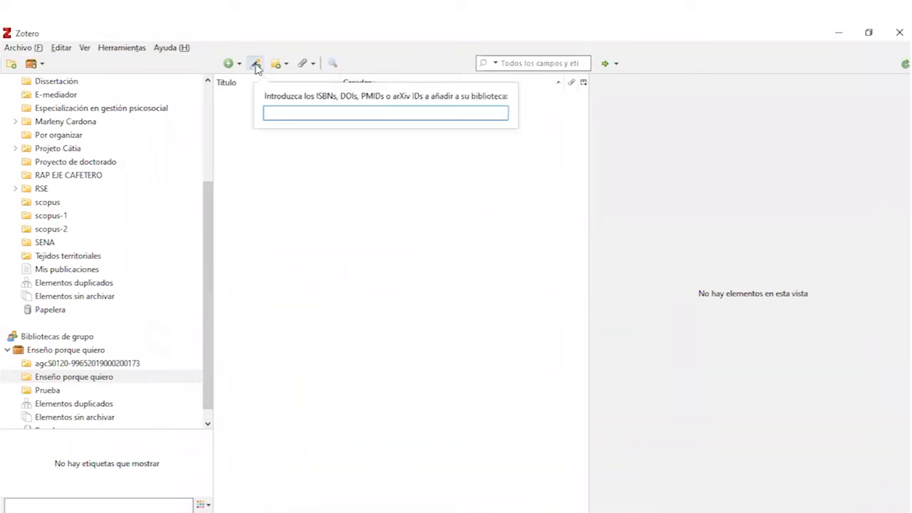
key(ctrl+v)
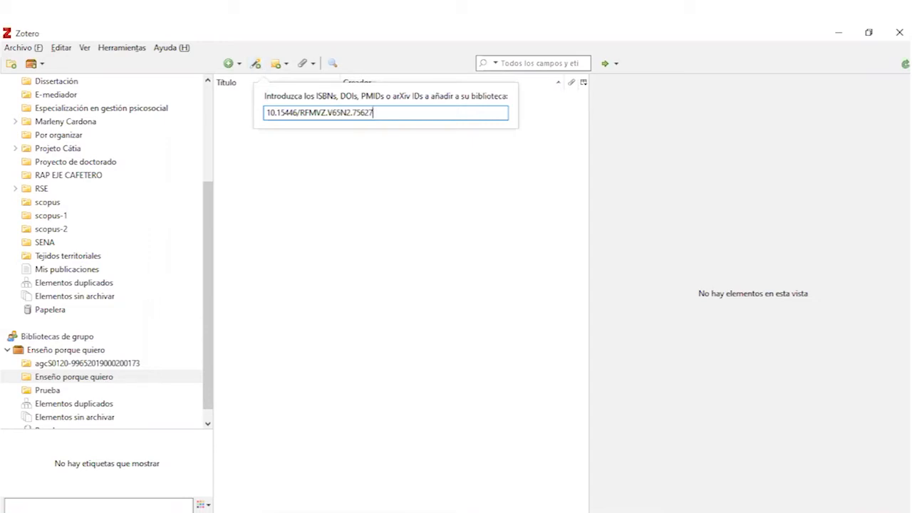
click(378, 512)
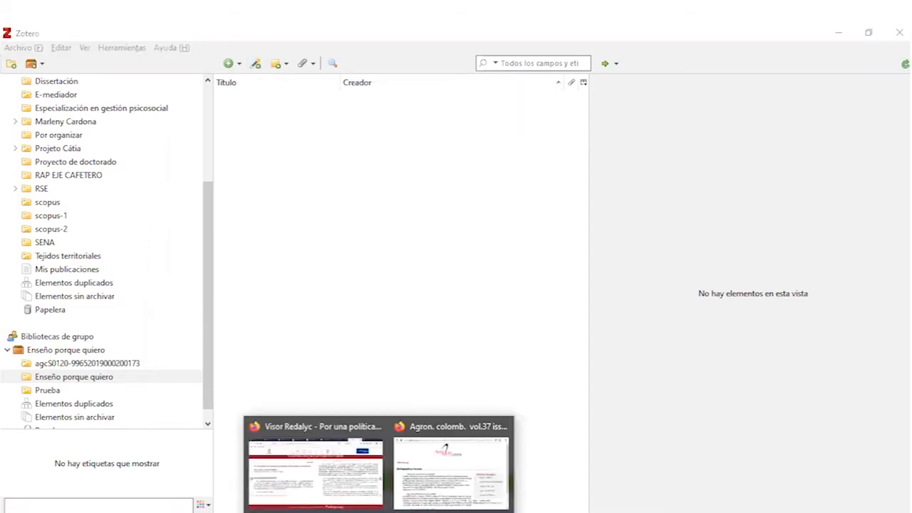
- Add the Redalyc article to the "Enseño porque quiero" collection by its identifier, DOI 10.15446/RFMVZ.V65N2.75627
click(256, 63)
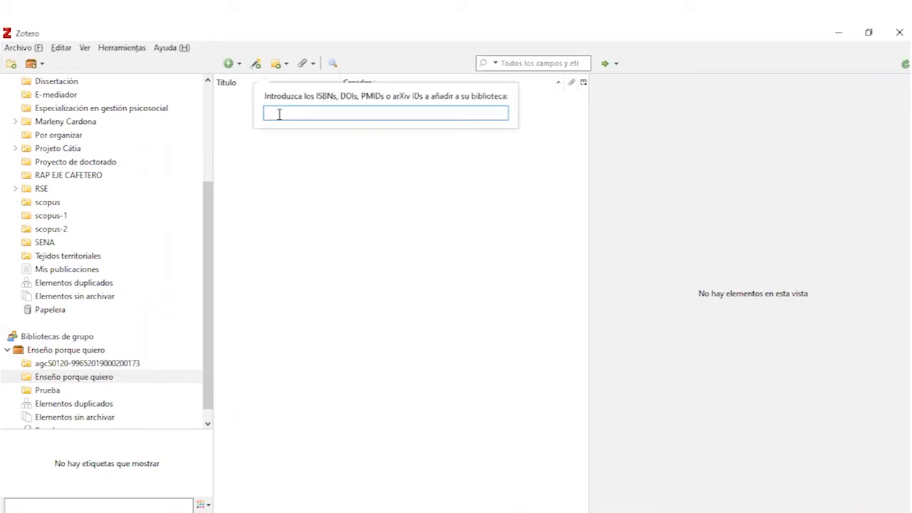
key(ctrl+v)
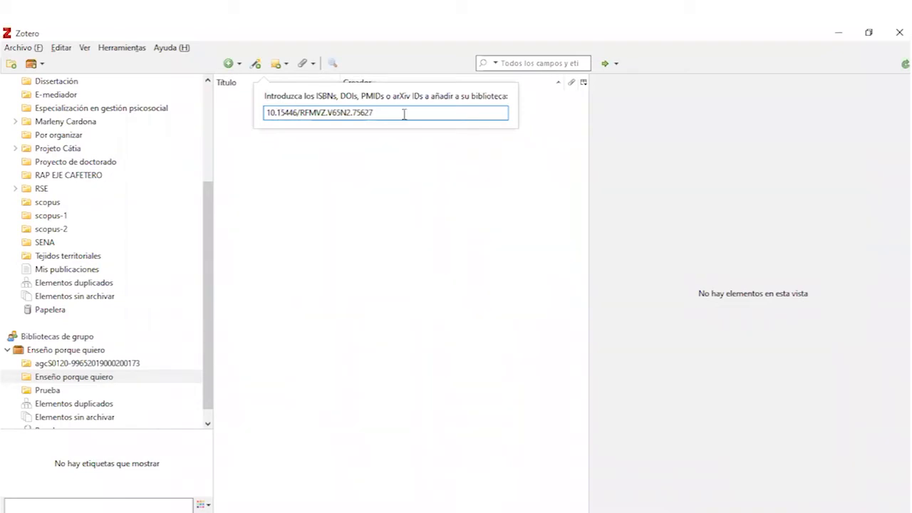
key(Return)
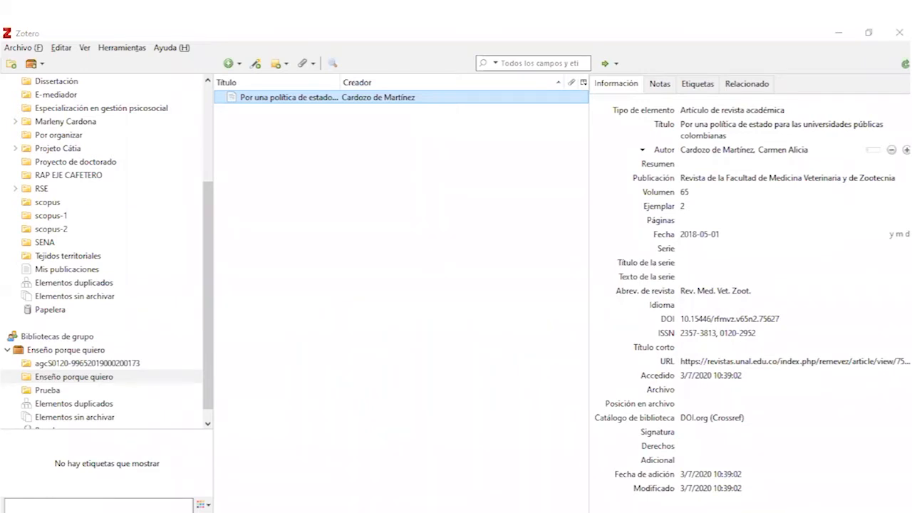
- Switch to Firefox, search Google for "scielo" in a new tab and open the SciELO site
click(412, 508)
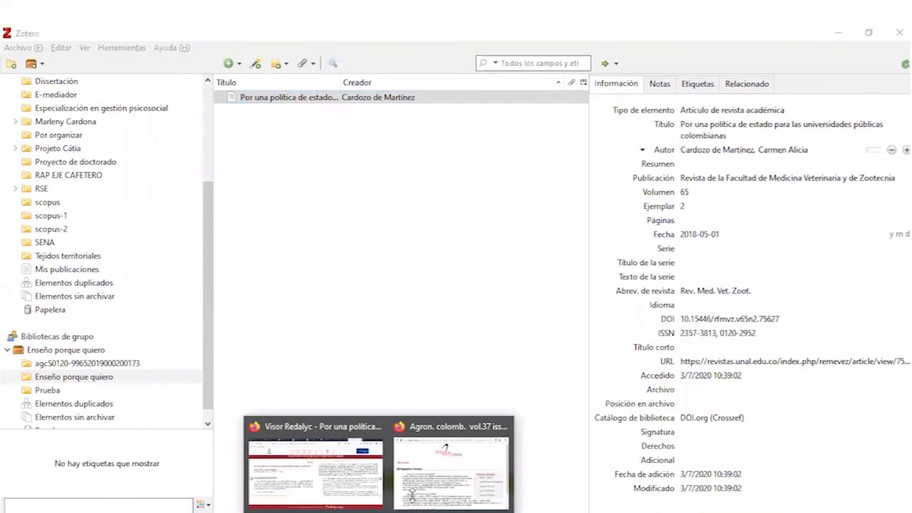
click(414, 500)
click(519, 33)
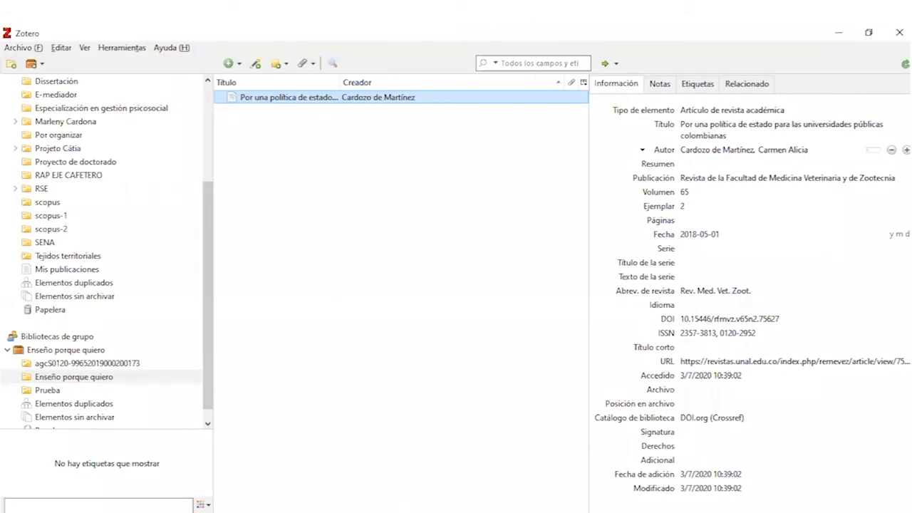
click(413, 511)
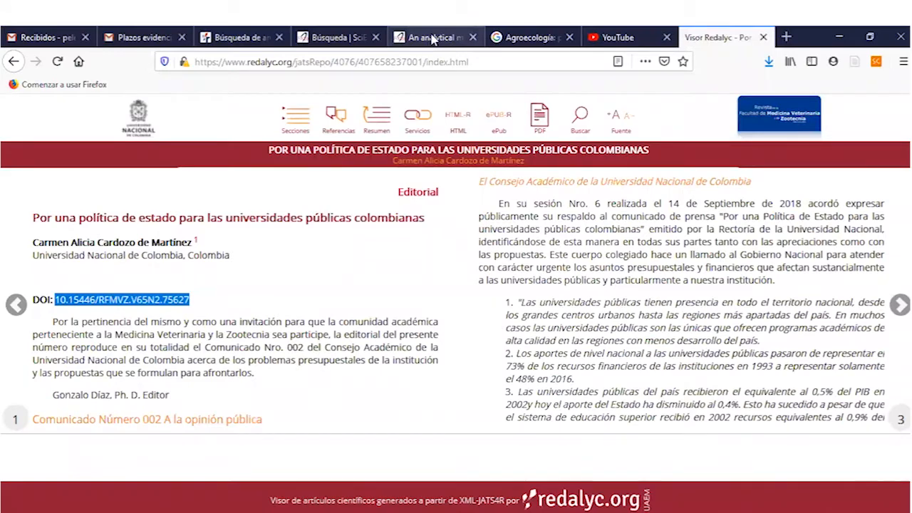
key(ctrl+t)
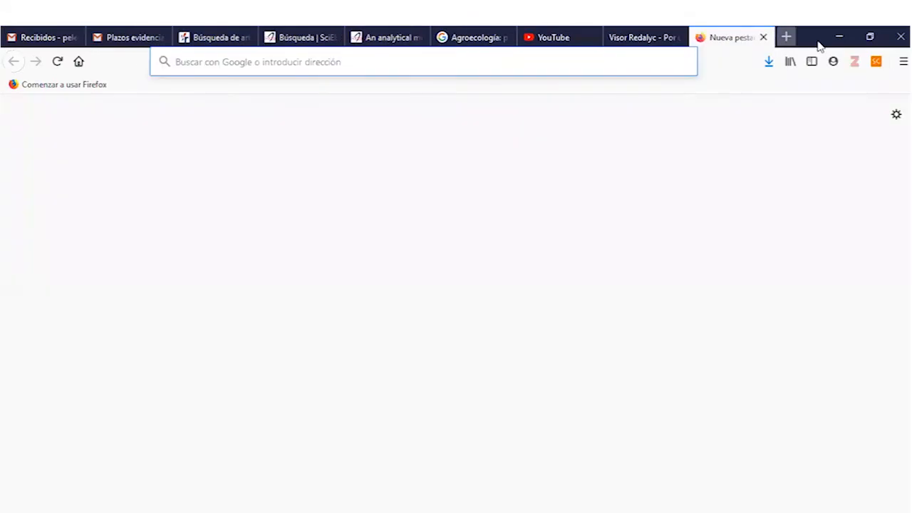
text(s)
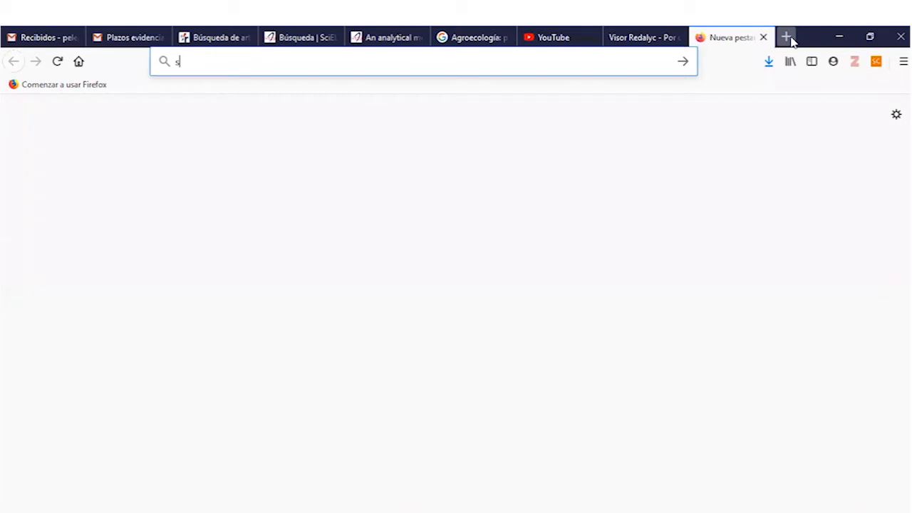
text(cielo)
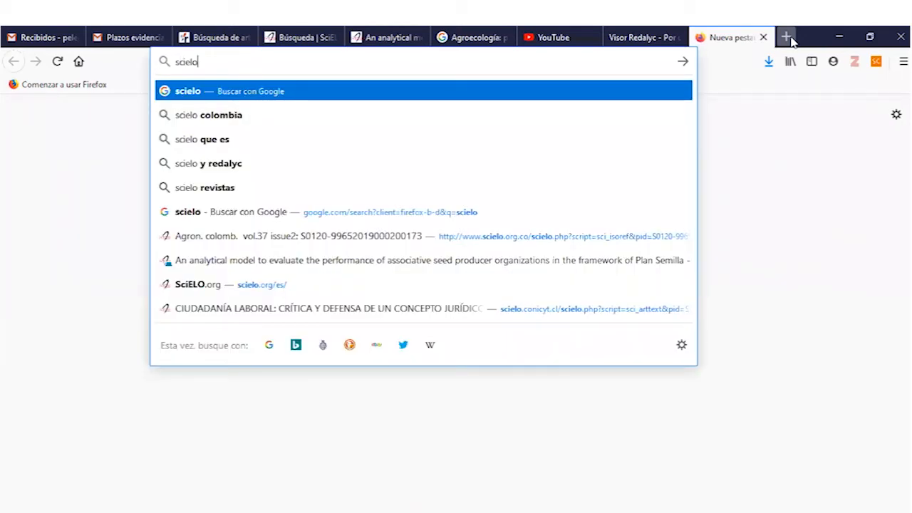
key(Return)
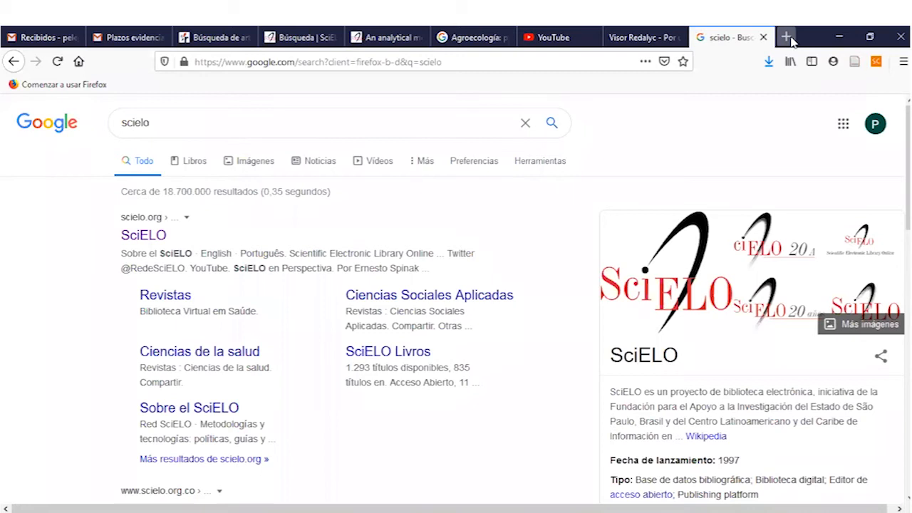
click(141, 240)
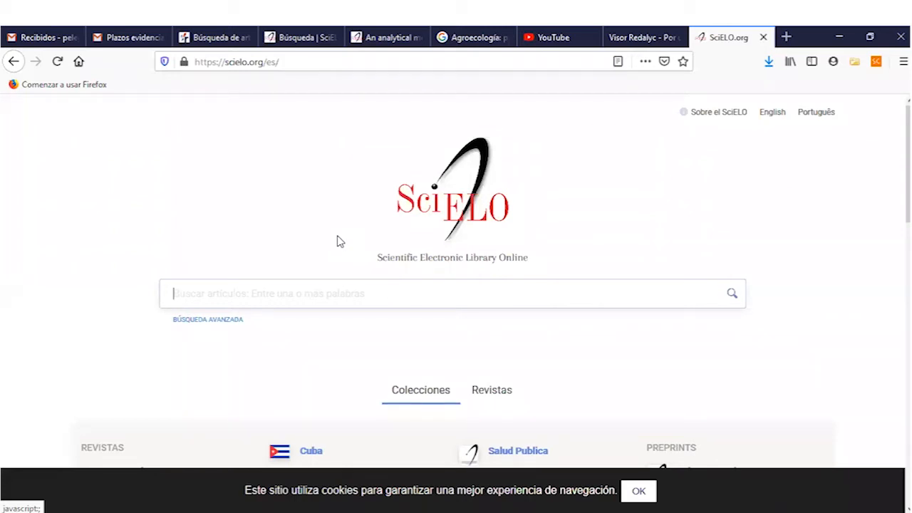
- Search SciELO for "agricultura campesina" and open the article "An analytical model to evaluate the performance of associative seed producer organizations"
text(agr)
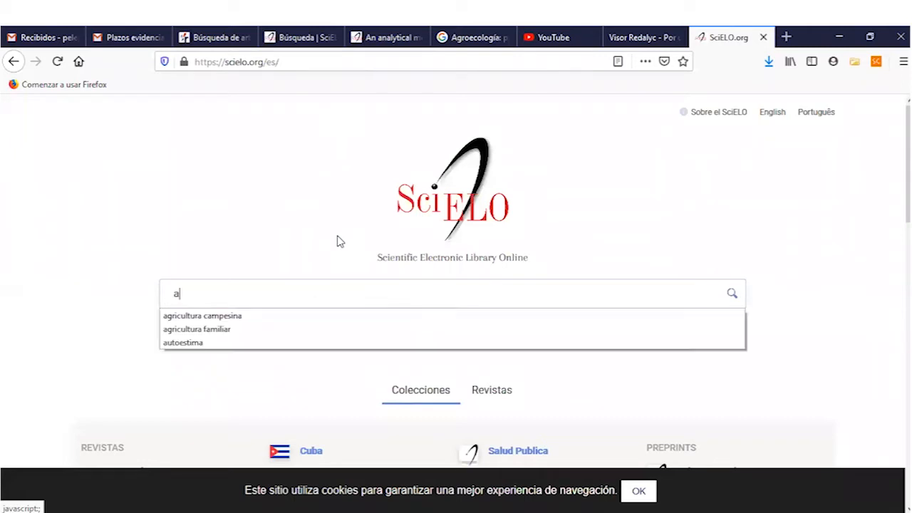
click(242, 317)
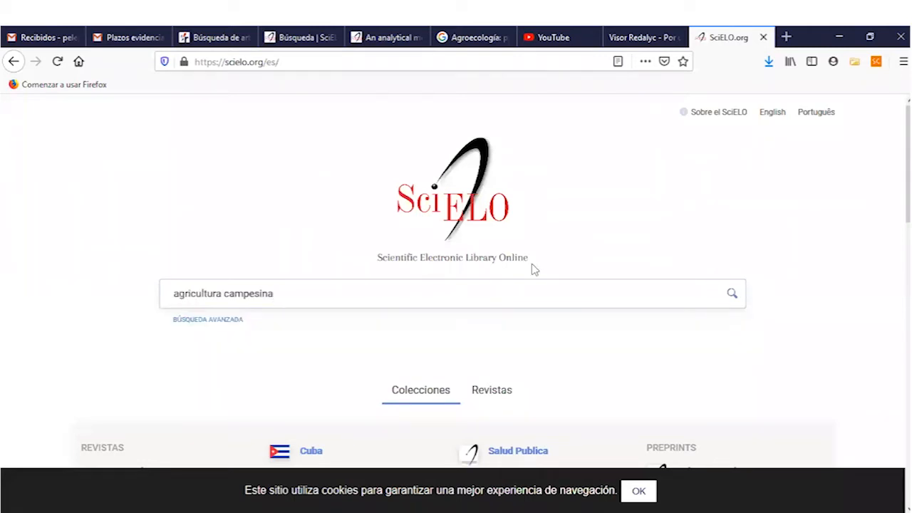
click(732, 298)
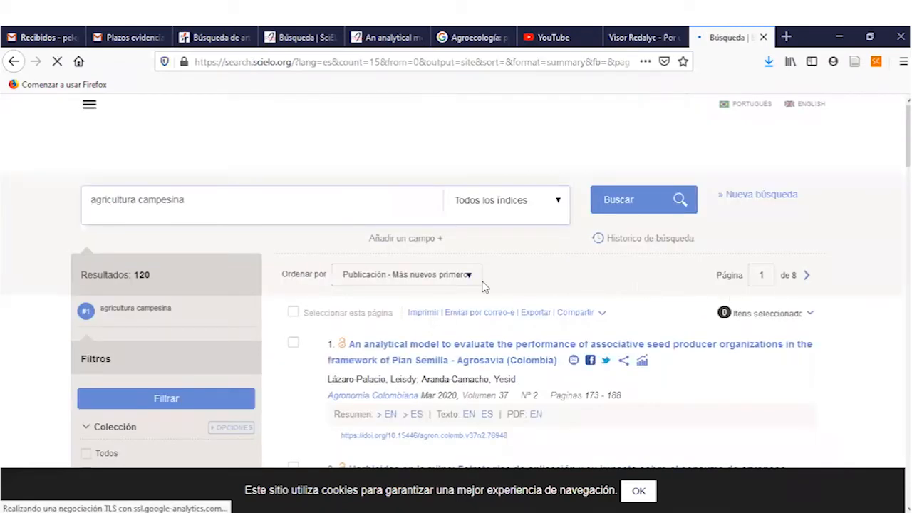
scroll(403, 280, down, 2)
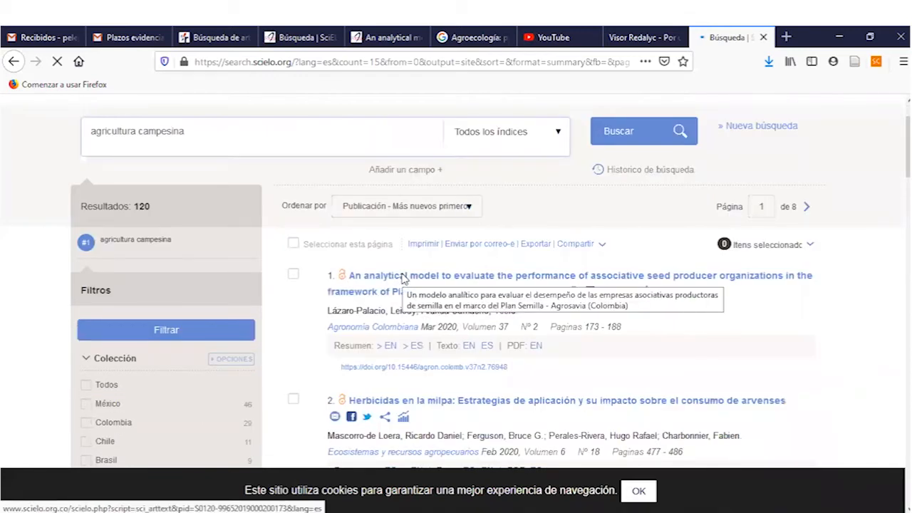
click(403, 278)
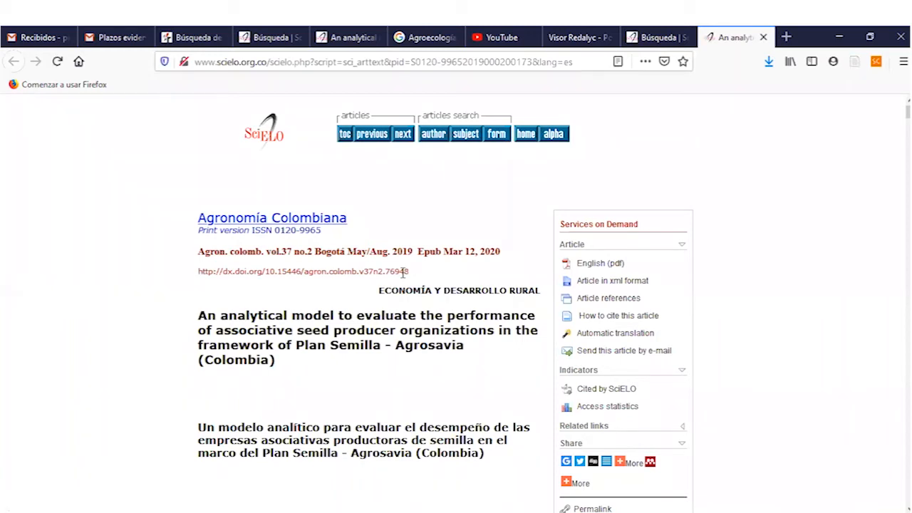
- Export the article's citation to BibTeX, open the file with Zotero and import it into a new collection
click(617, 322)
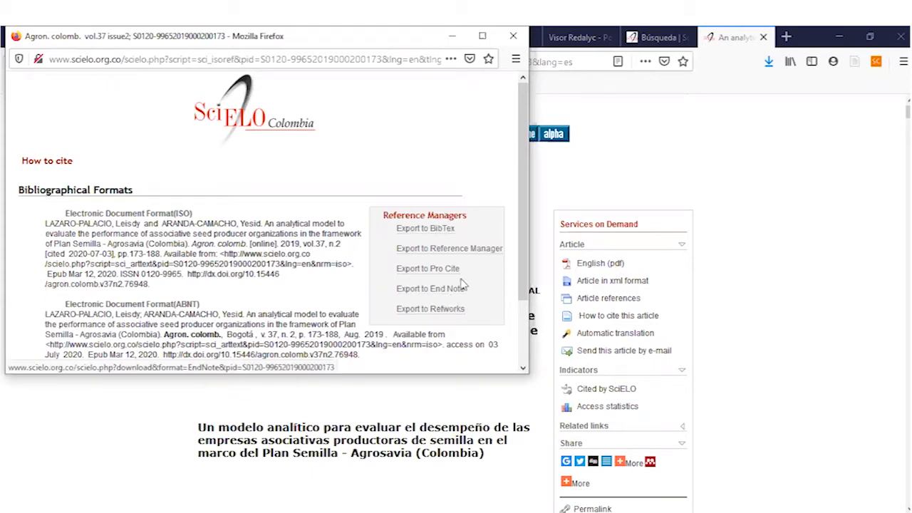
click(479, 297)
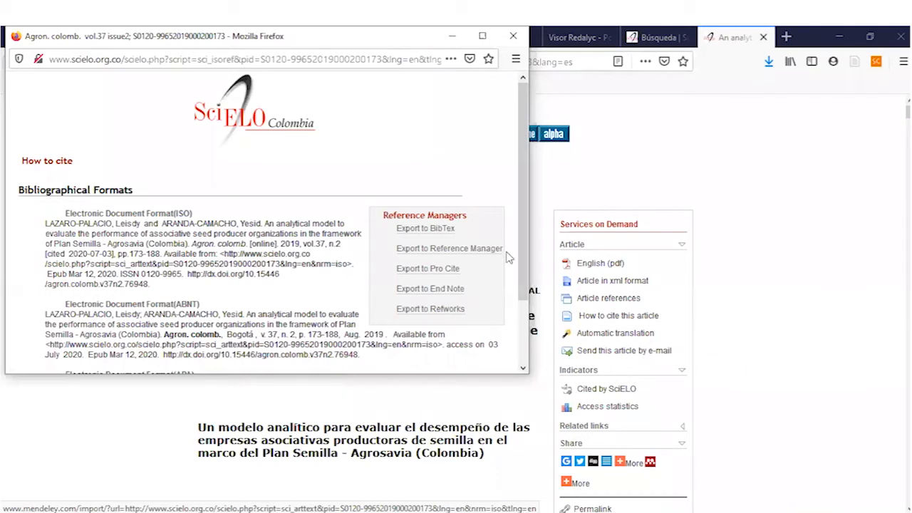
click(436, 229)
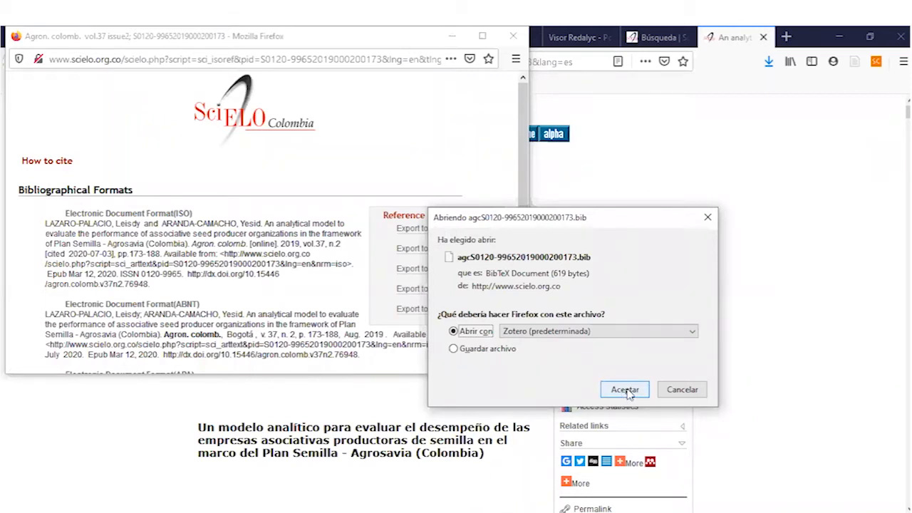
click(624, 389)
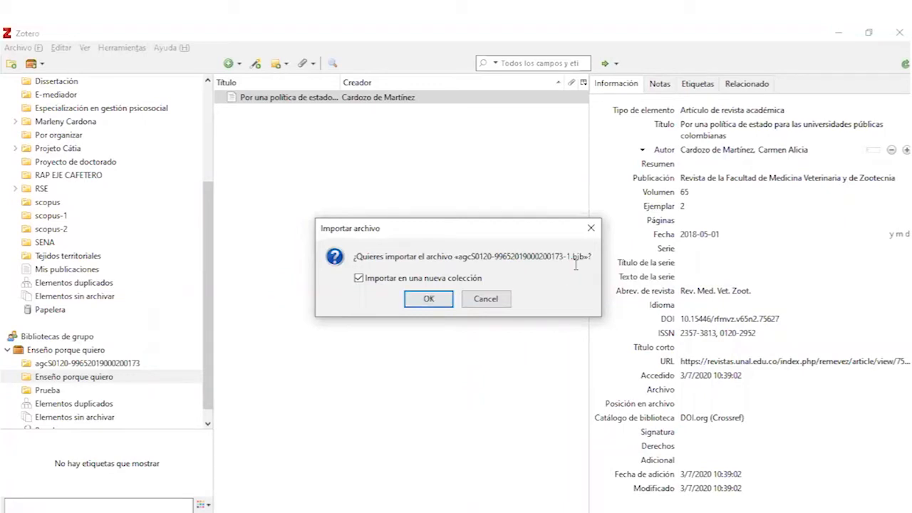
click(429, 299)
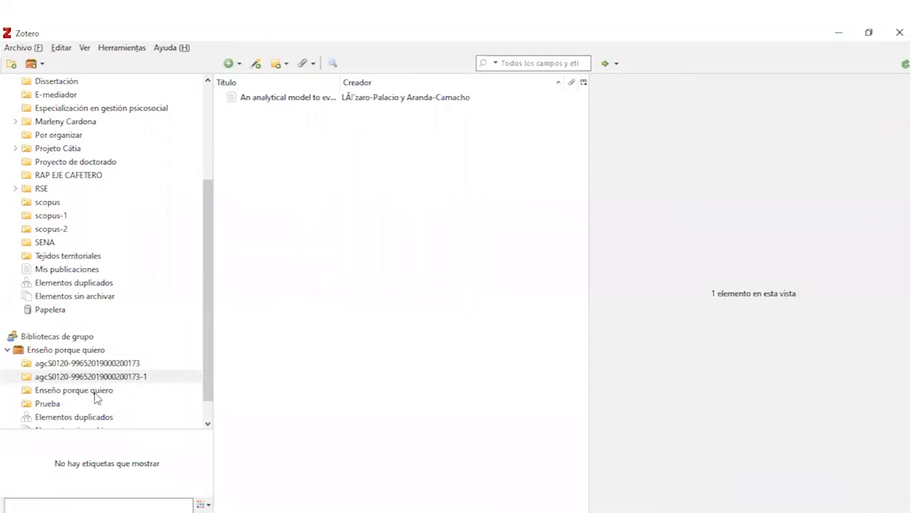
- Correct the garbled surname of the imported article's first author, restoring the accented "á"
click(287, 100)
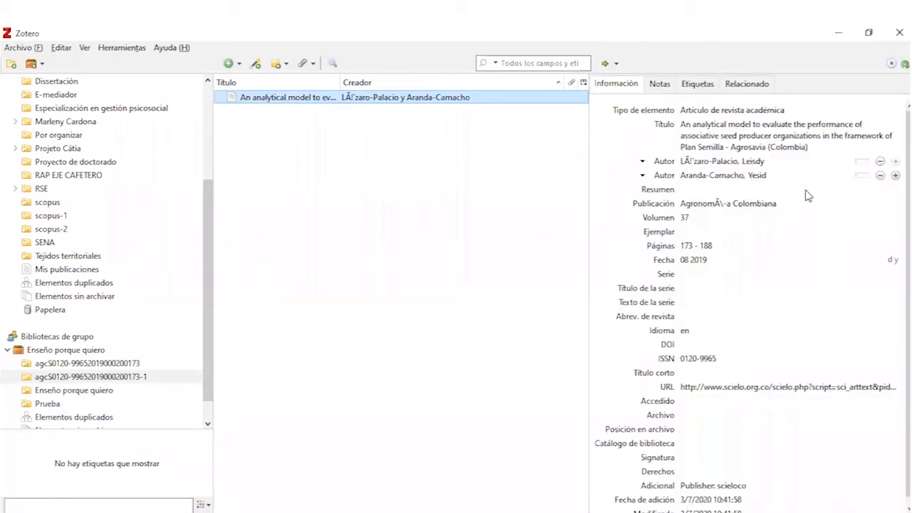
click(700, 162)
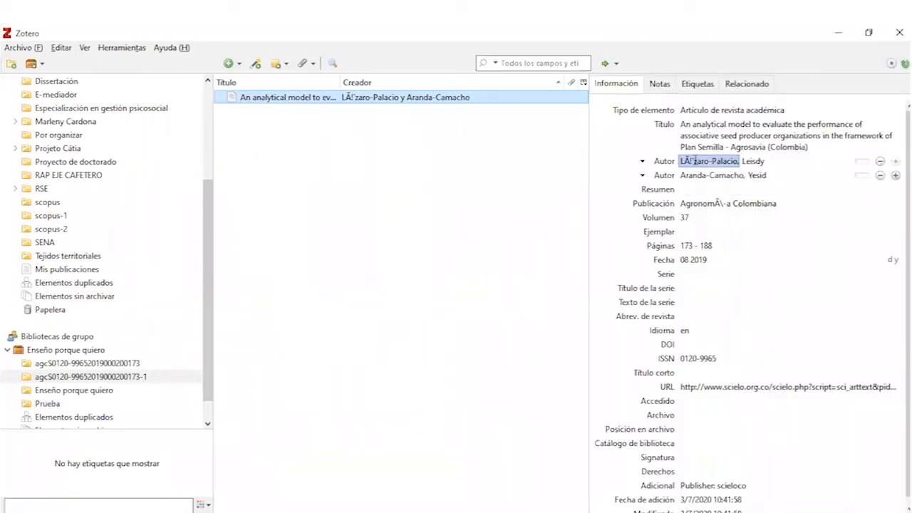
click(715, 161)
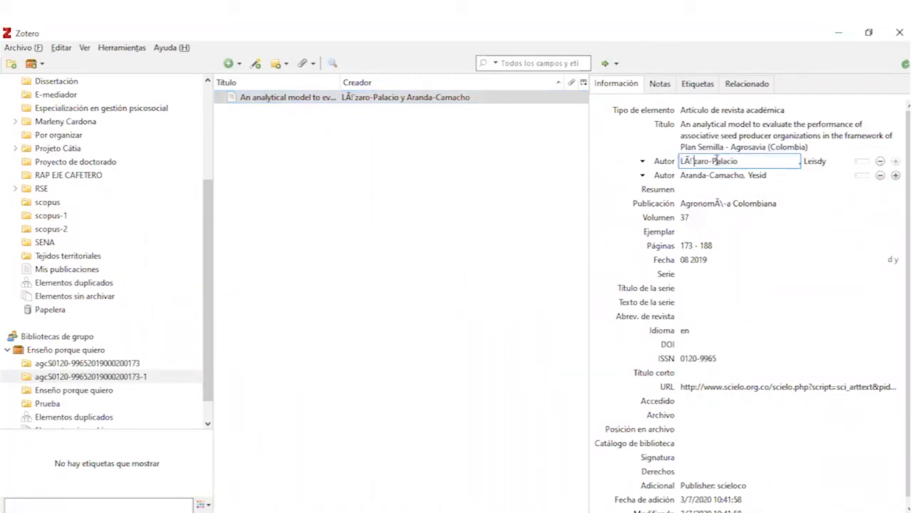
key(BackSpace)
key(BackSpace)
text(á)
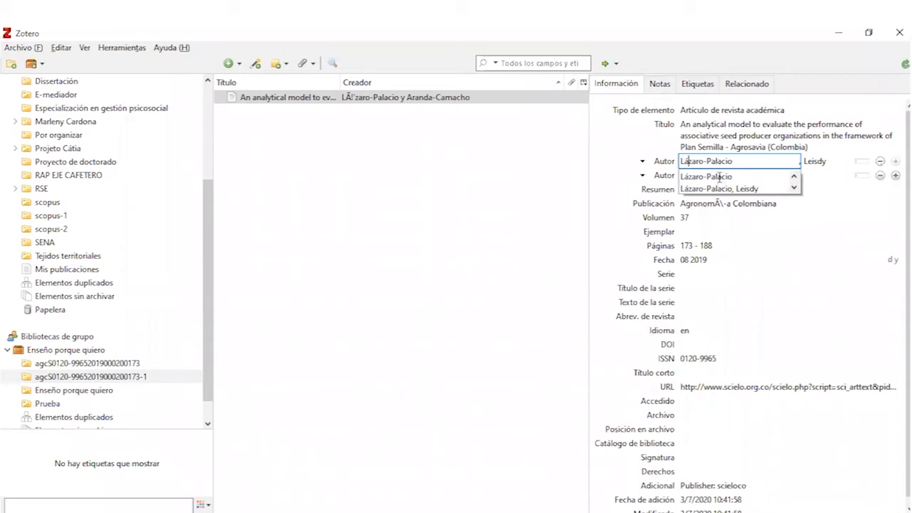
click(718, 178)
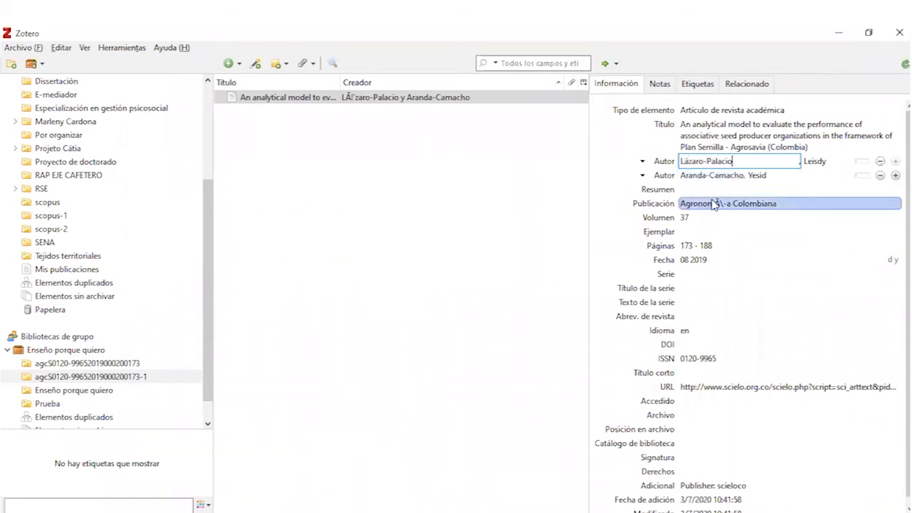
- Correct the imported article's publication name to "Agronomía colombiana"
click(716, 204)
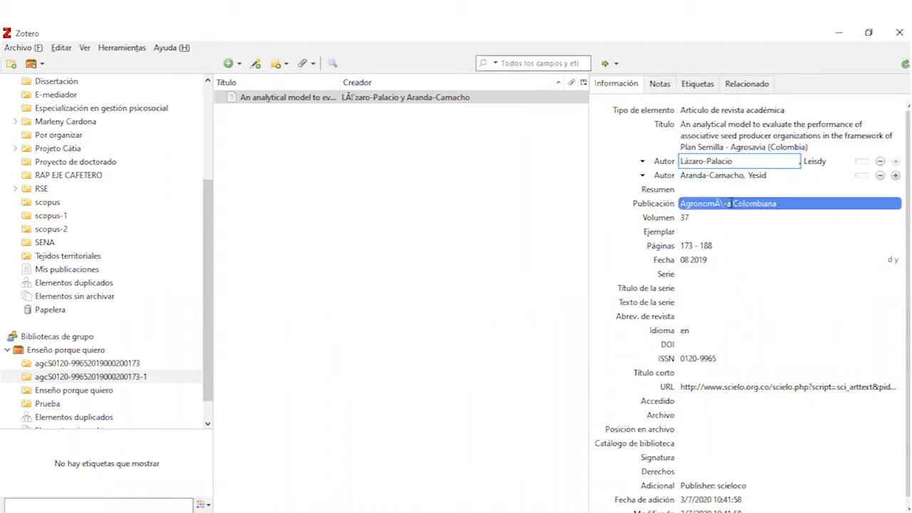
click(730, 204)
key(BackSpace)
key(BackSpace)
key(BackSpace)
key(BackSpace)
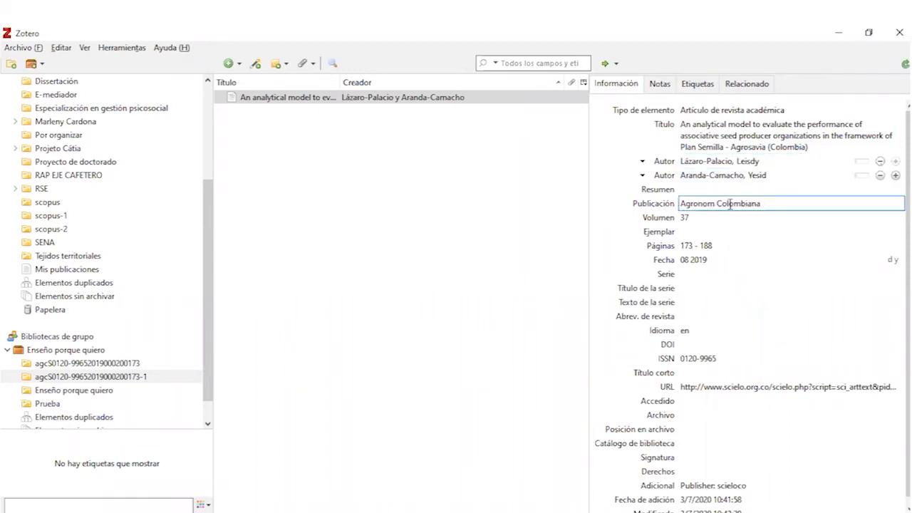
text(ía)
key(Down)
key(Return)
- Add the corrected SciELO article to the "Enseño porque quiero" collection and open that collection
click(410, 265)
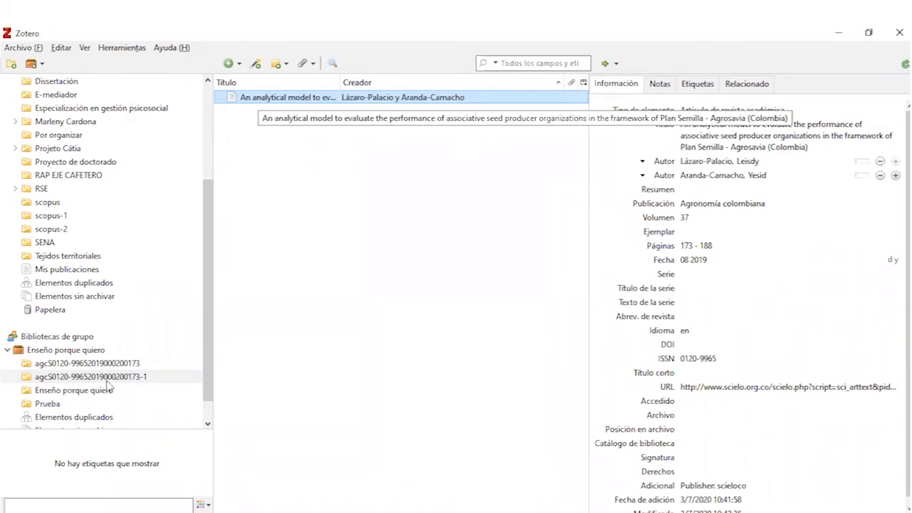
drag(108, 387, 65, 397)
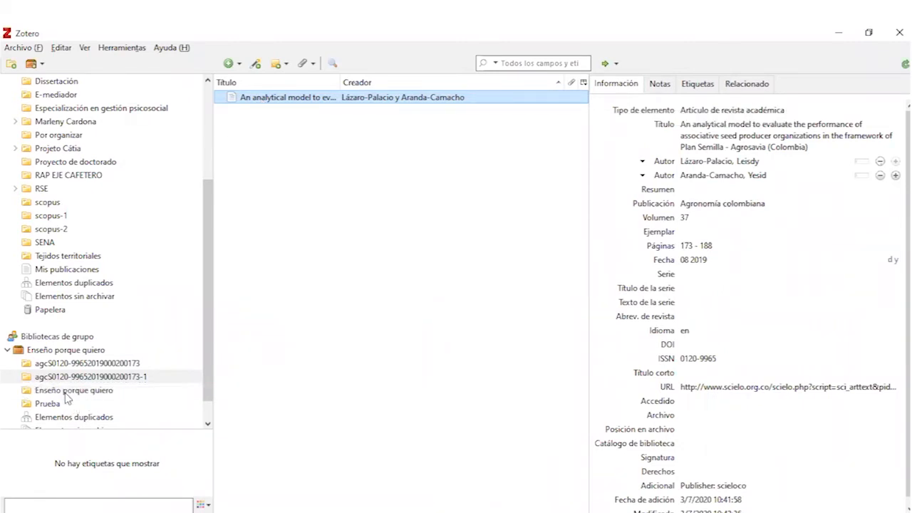
click(64, 394)
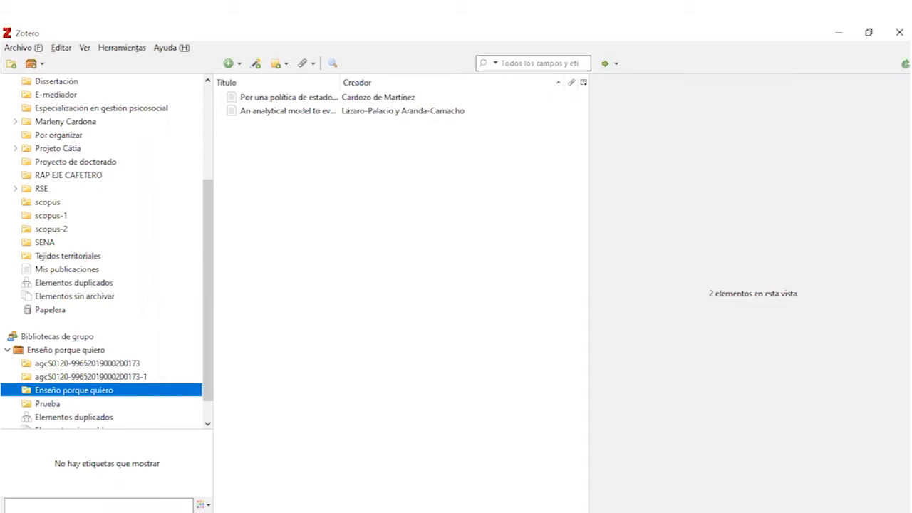
- Switch to Firefox and view the Google Books page of "Agroecología: procesos ecológicos en agricultura sostenible"
click(378, 512)
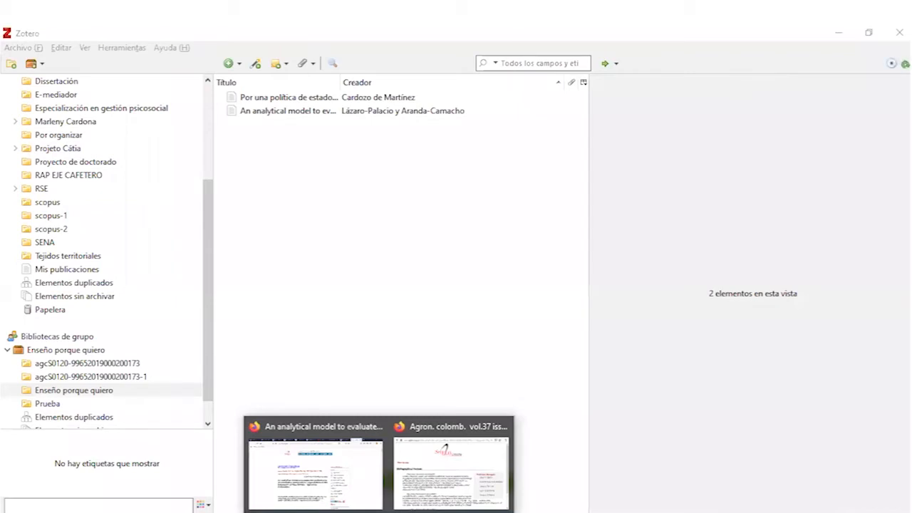
click(544, 215)
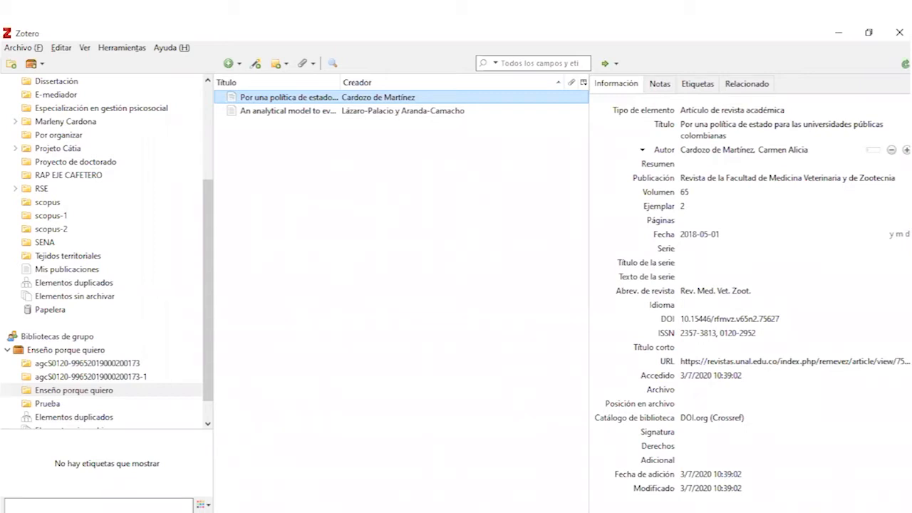
click(348, 504)
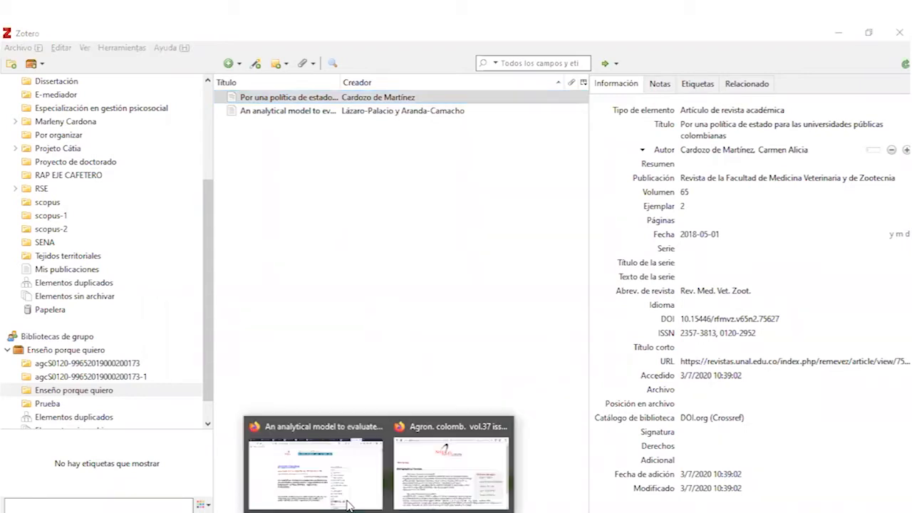
click(348, 504)
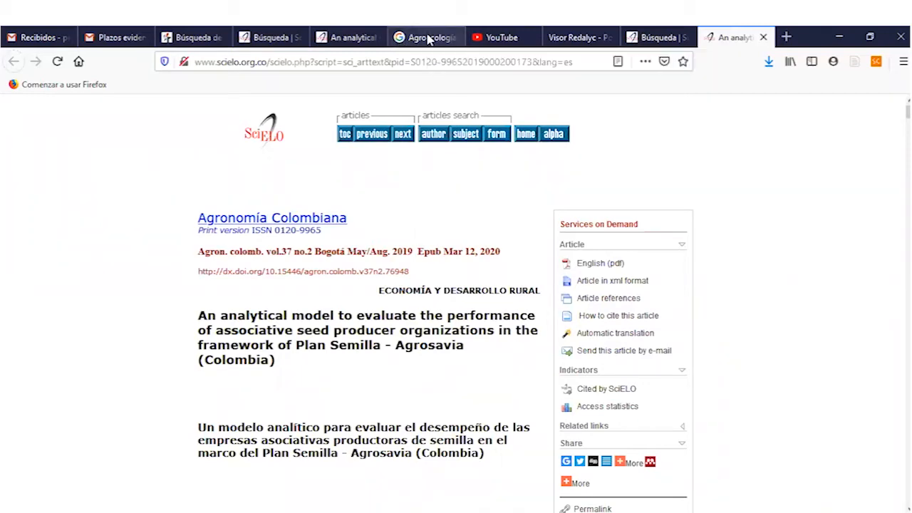
click(431, 37)
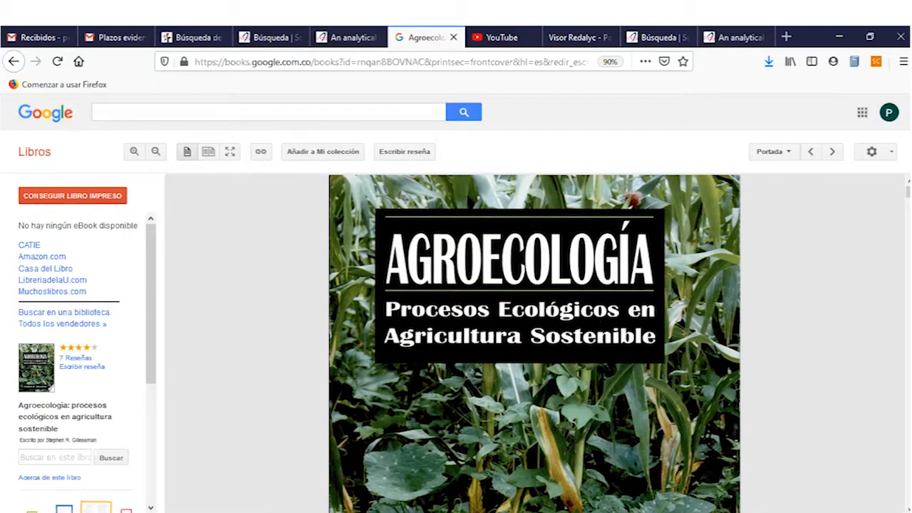
- Switch to Zotero and create a new blank book item in the "Enseño porque quiero" collection
mouse_move(478, 512)
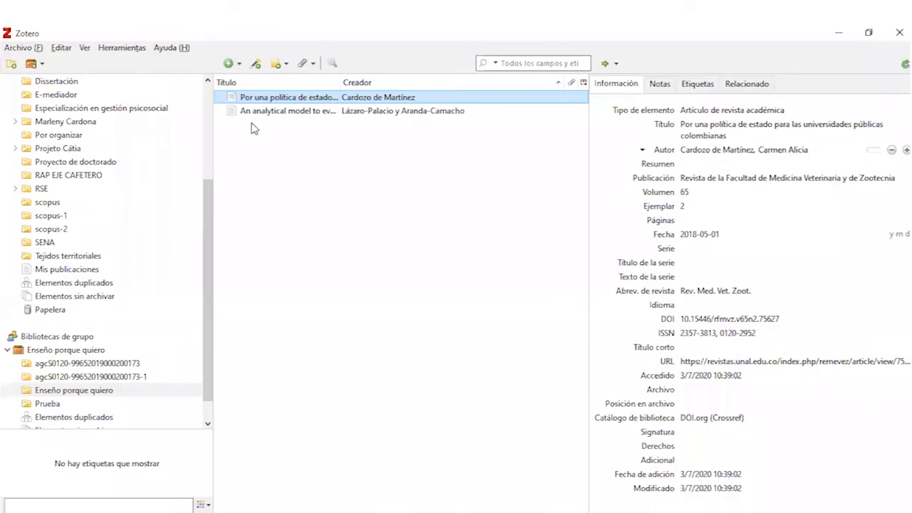
click(232, 63)
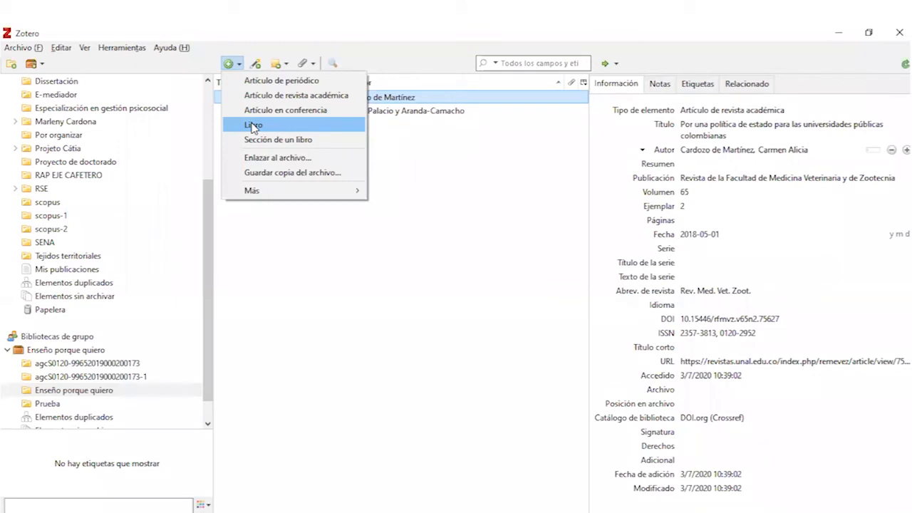
click(254, 125)
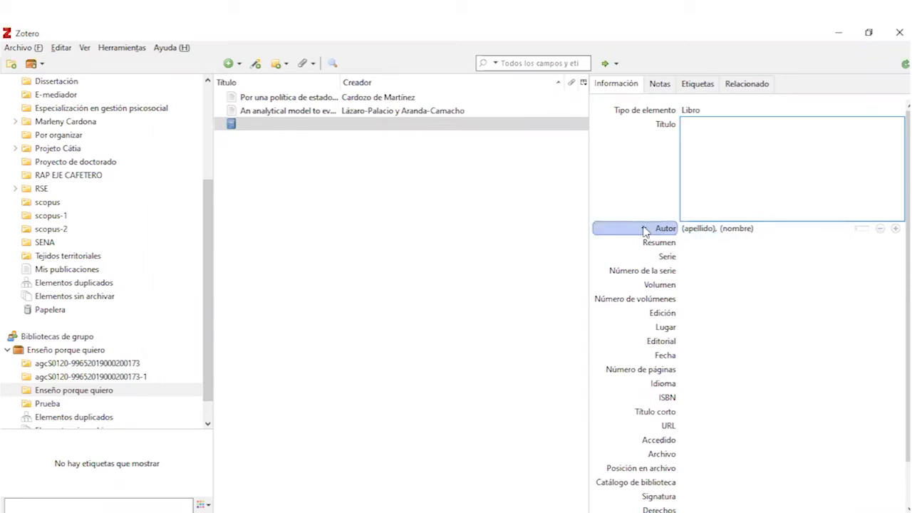
click(645, 228)
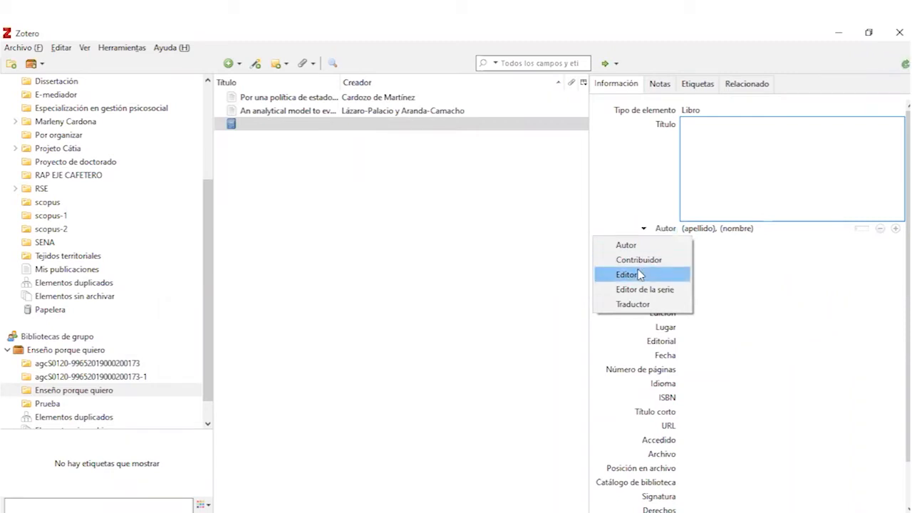
click(398, 260)
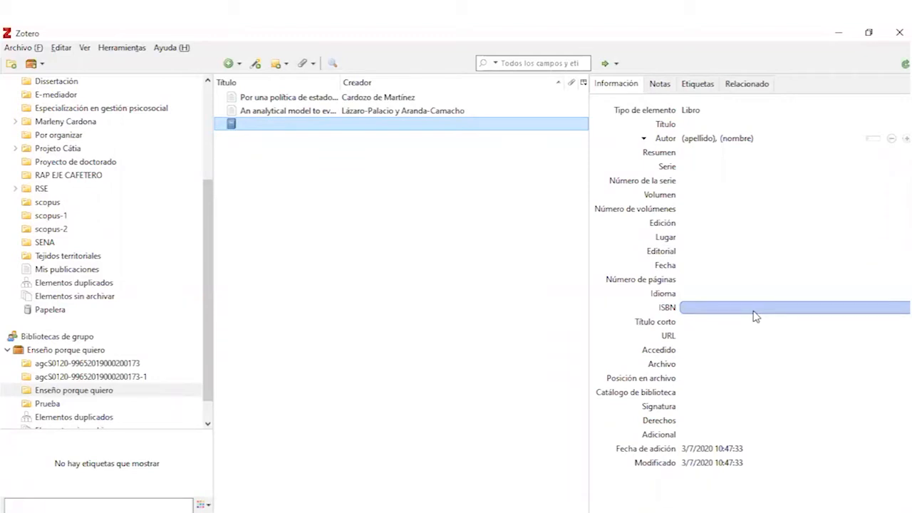
- Shrink the Zotero window over the book page and enter the title "Agroecología. Procesos ecológicos en agricultura sostenible"
click(707, 122)
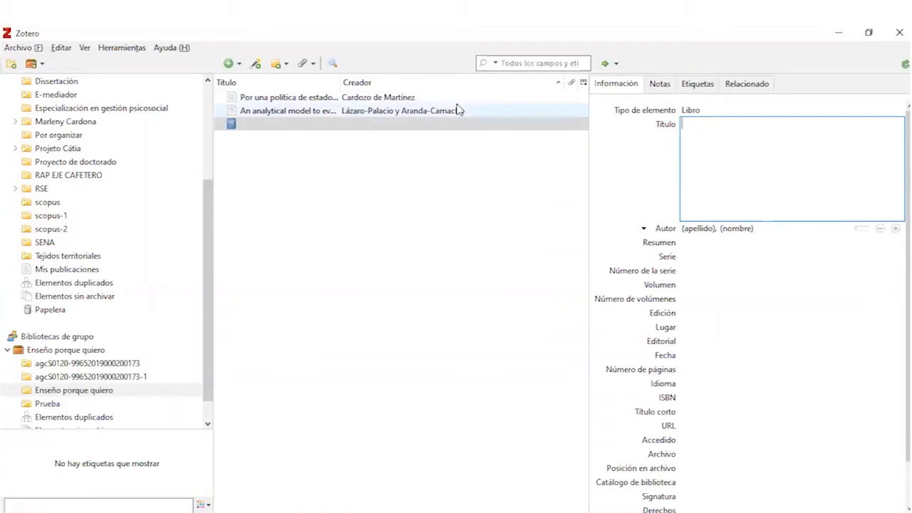
click(456, 125)
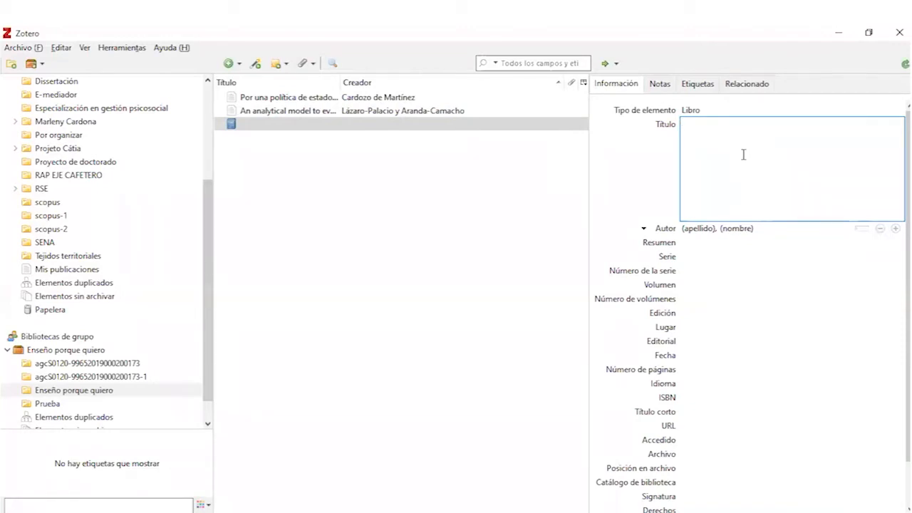
click(869, 34)
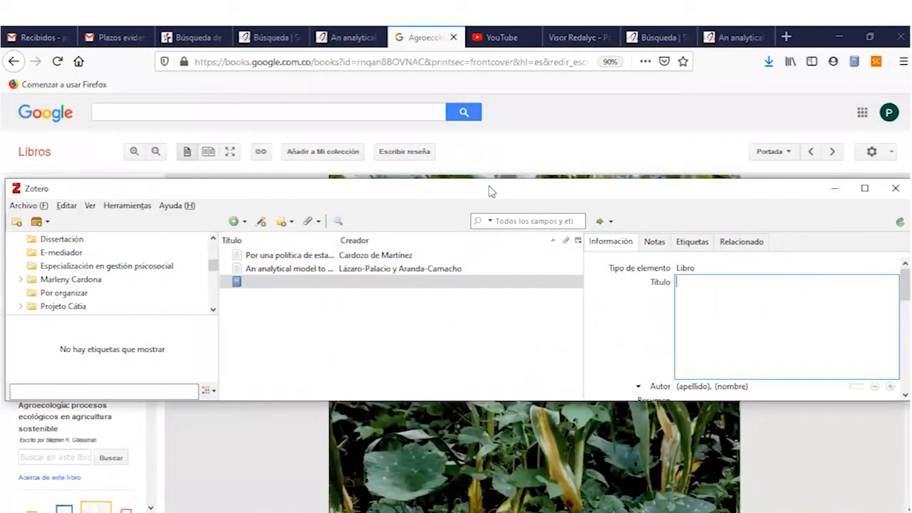
text(Ag)
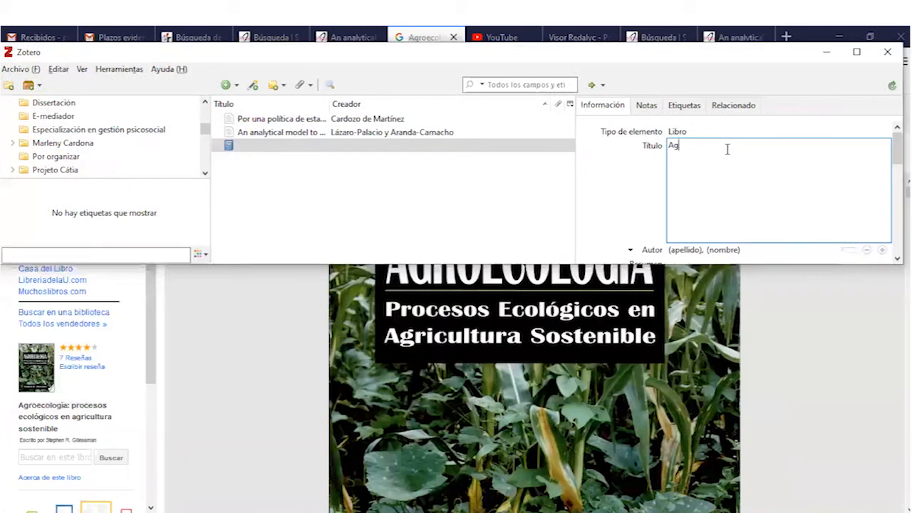
text(roecologí)
key(BackSpace)
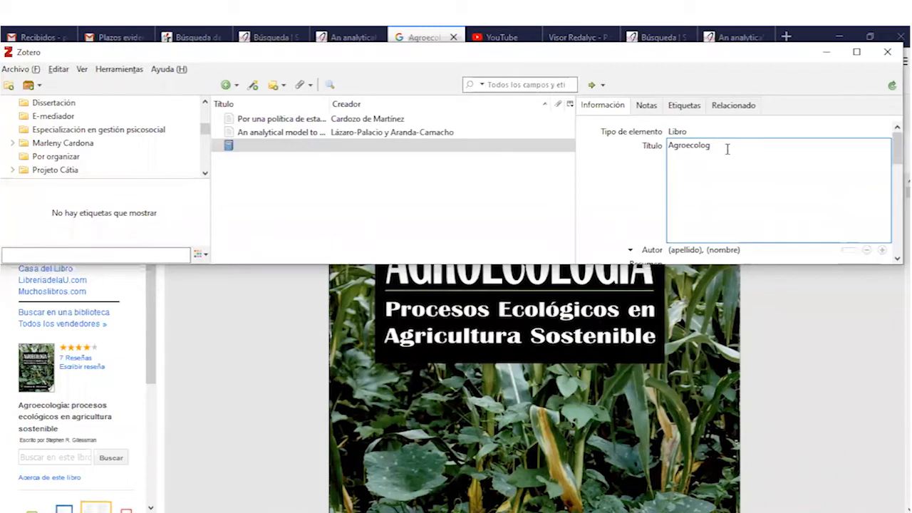
text(ía. Procesos ecolo)
text(gicos en agricultura soste)
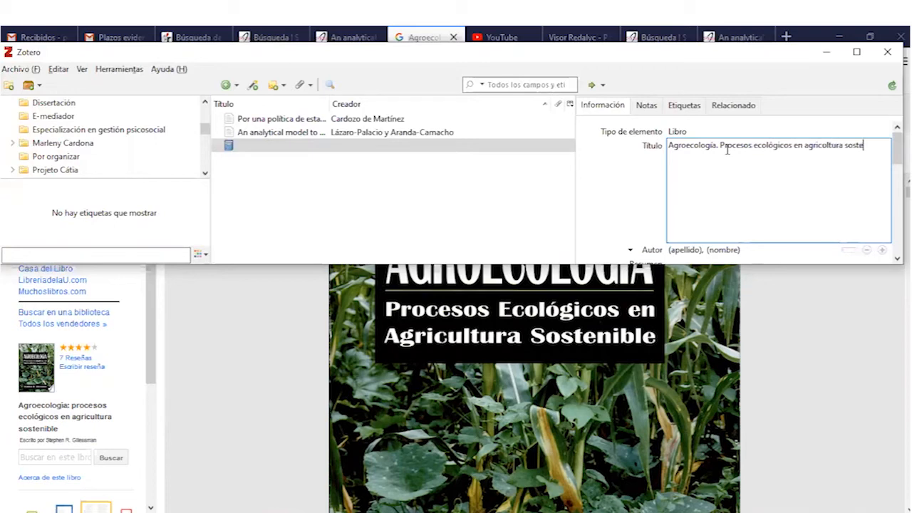
text(nible)
- Fill in the book's author with the full name printed on the cover, using the suggested existing entry
click(694, 249)
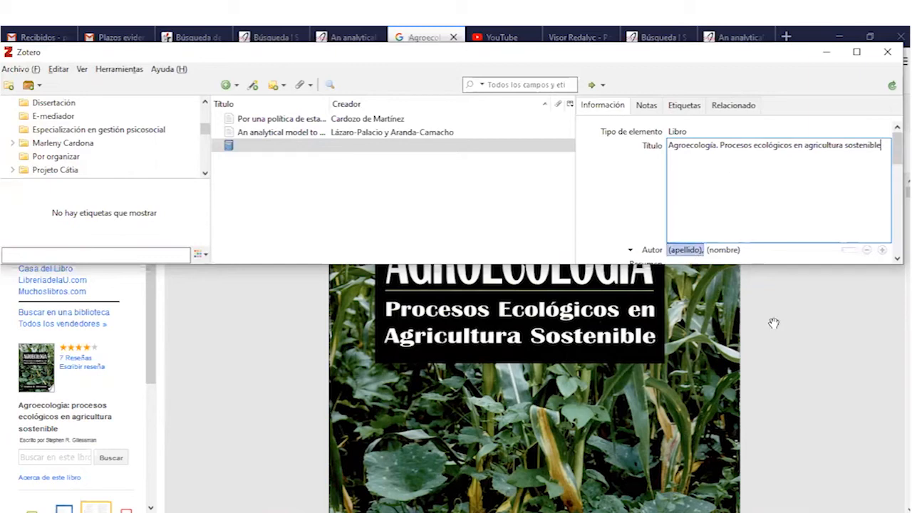
key(Tab)
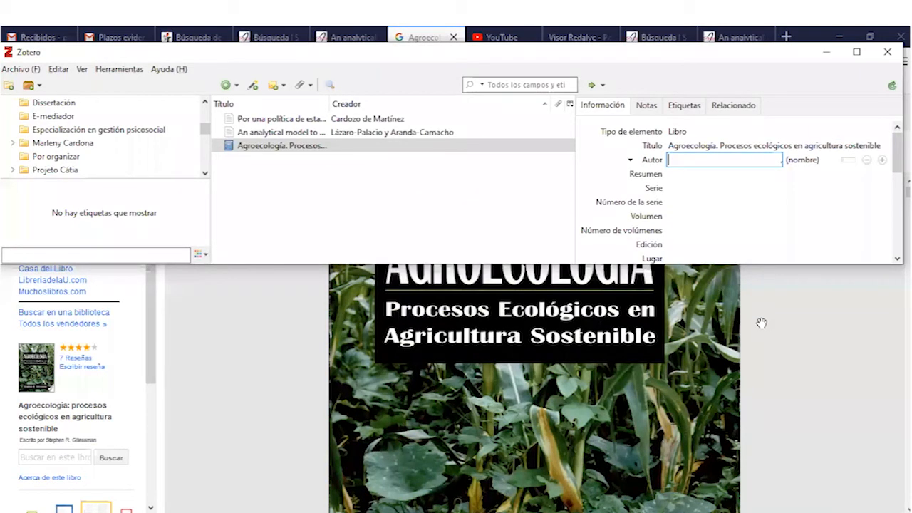
click(761, 324)
scroll(761, 323, down, 5)
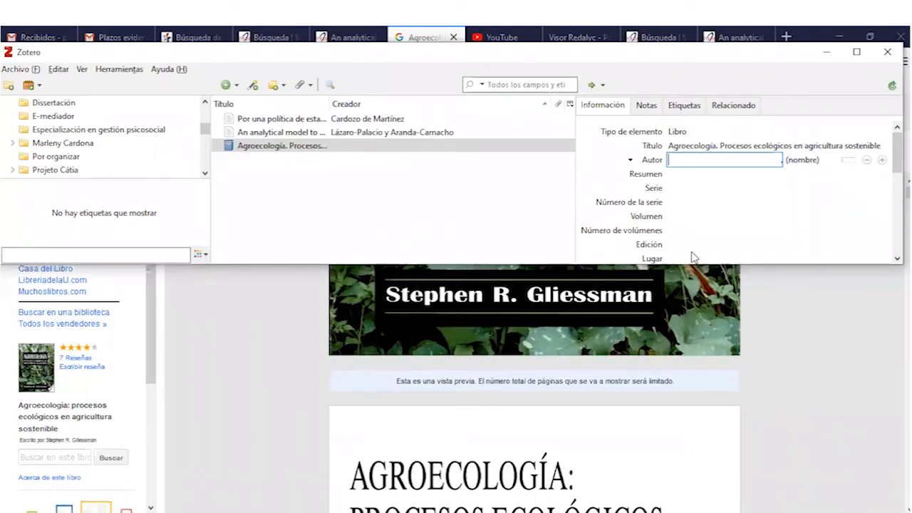
text(Gliesm)
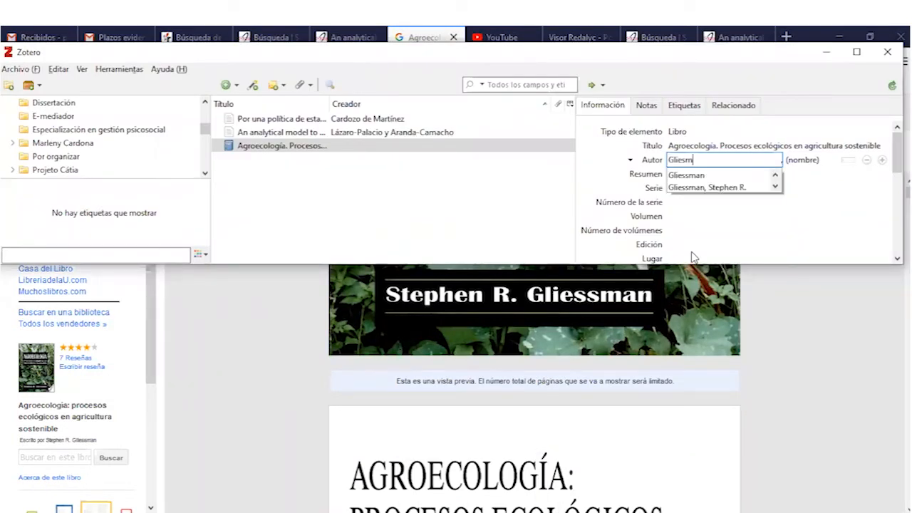
text(an)
key(BackSpace)
key(BackSpace)
key(BackSpace)
text(s)
click(750, 187)
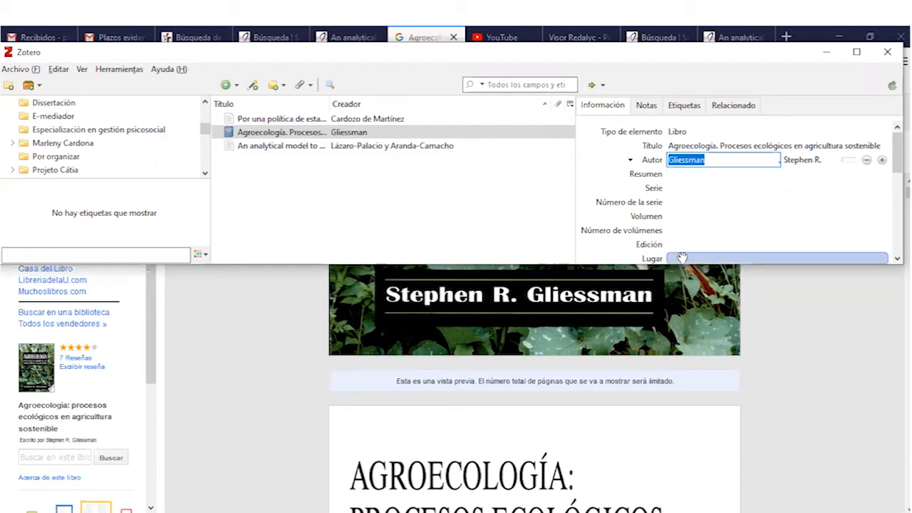
- Consult the book's imprint page in Google Books in Firefox, and set the item's place to Turrialba in Zotero
click(640, 370)
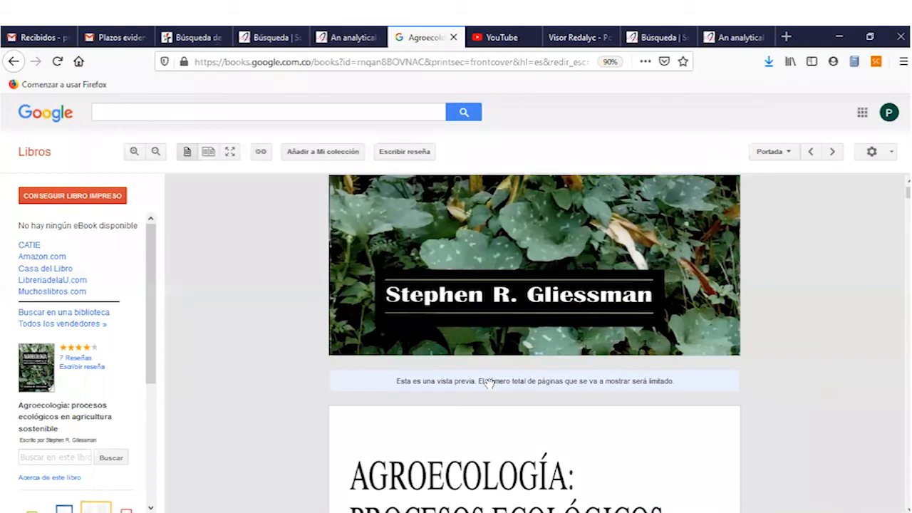
scroll(489, 384, down, 5)
scroll(584, 378, down, 5)
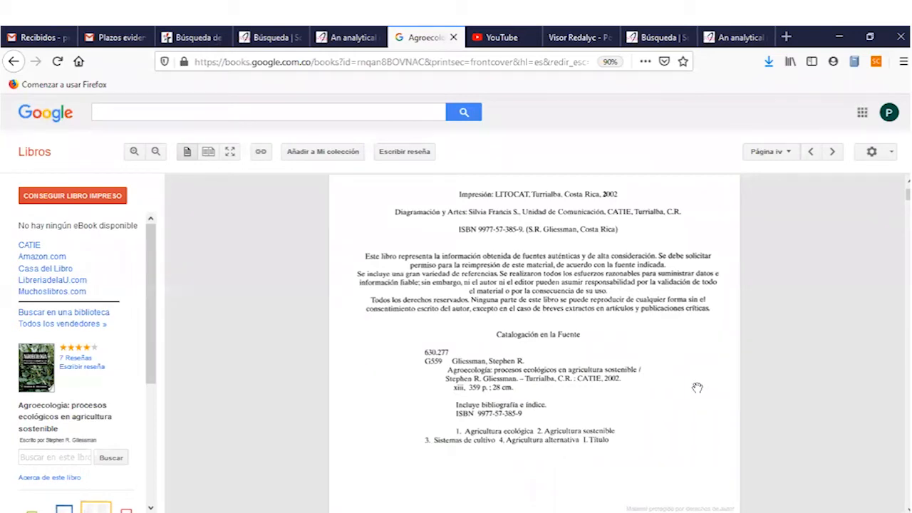
scroll(696, 387, down, 3)
scroll(697, 383, up, 4)
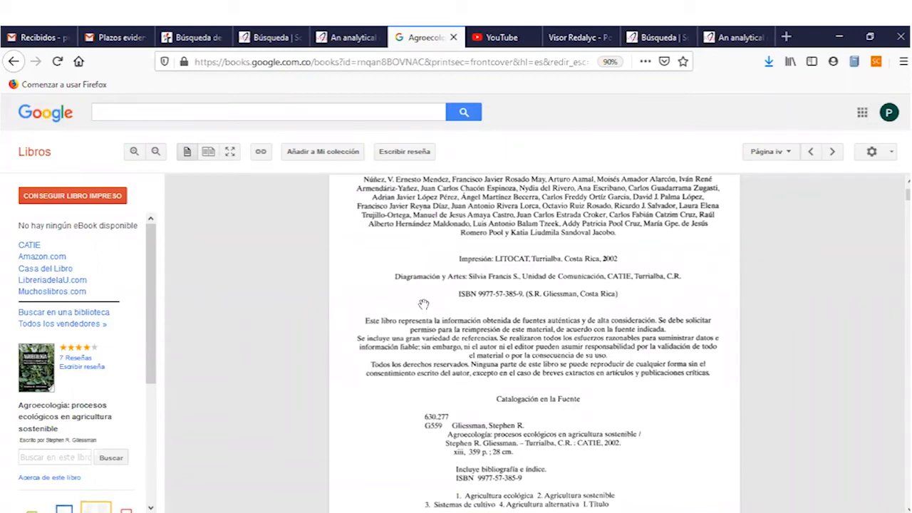
scroll(543, 395, down, 1)
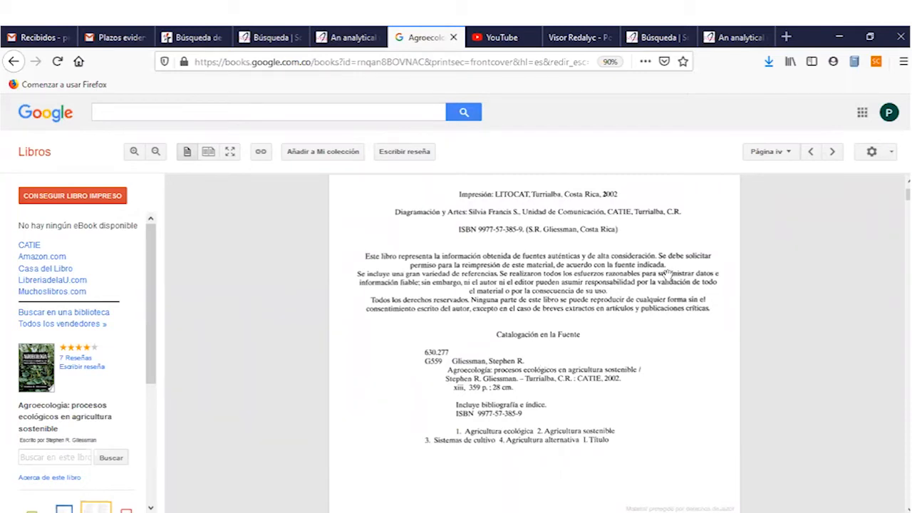
key(alt+Tab)
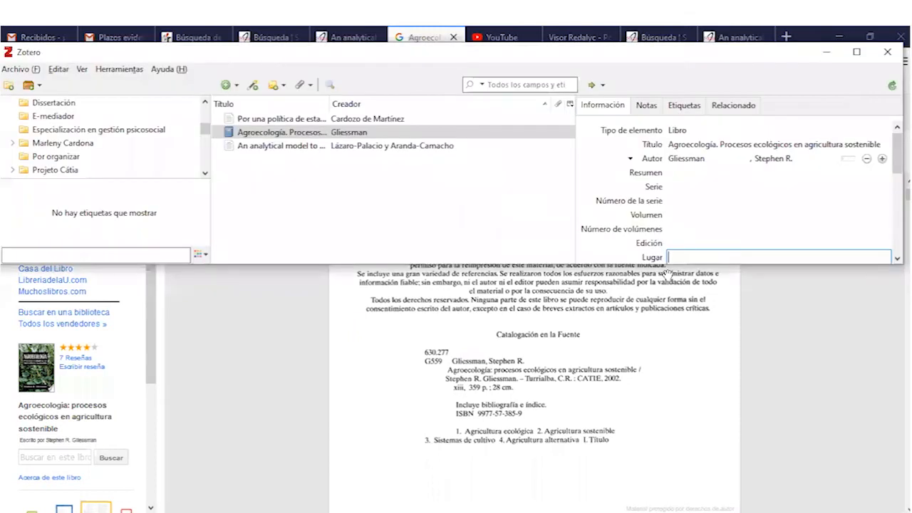
text(Turrialba)
scroll(717, 228, down, 2)
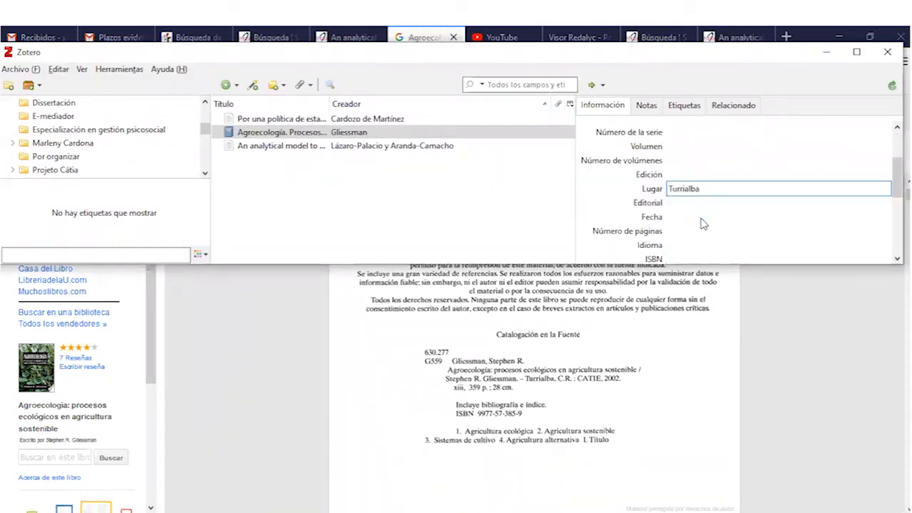
- Set the book's publisher to CATIE and its date to 2002
key(Tab)
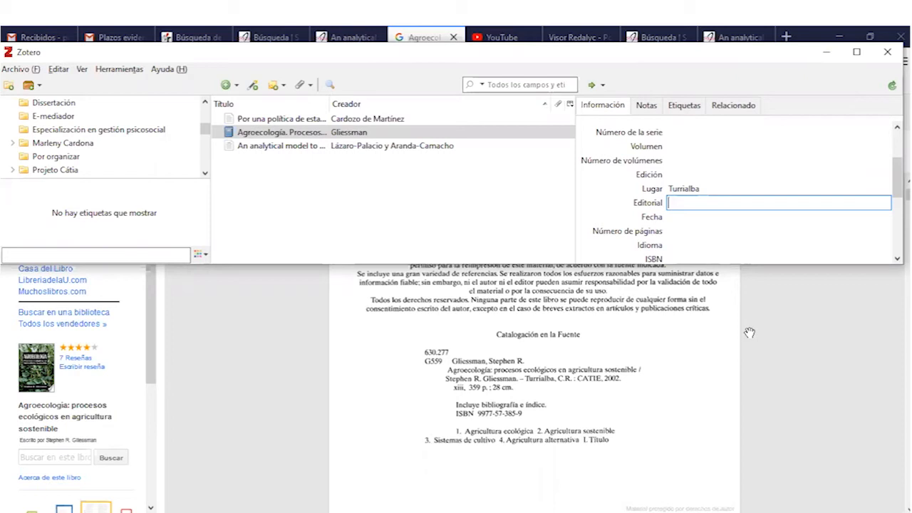
text(Catie)
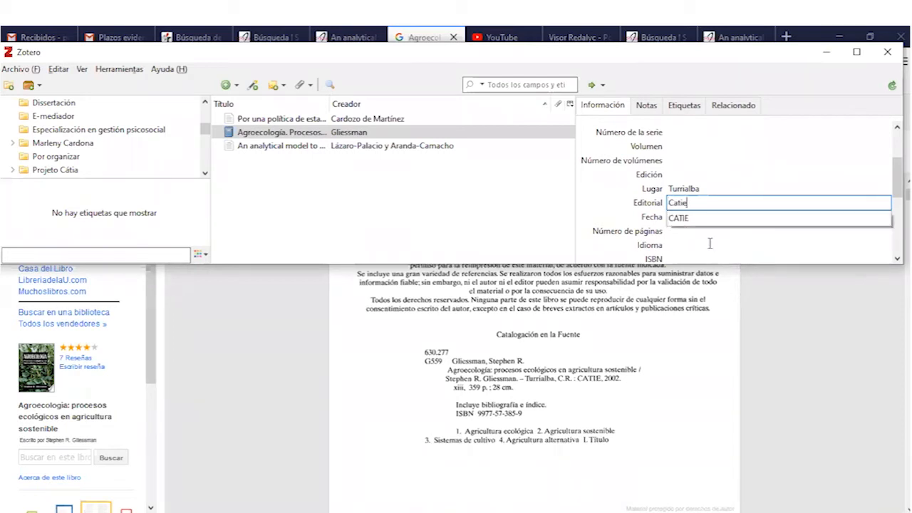
click(680, 218)
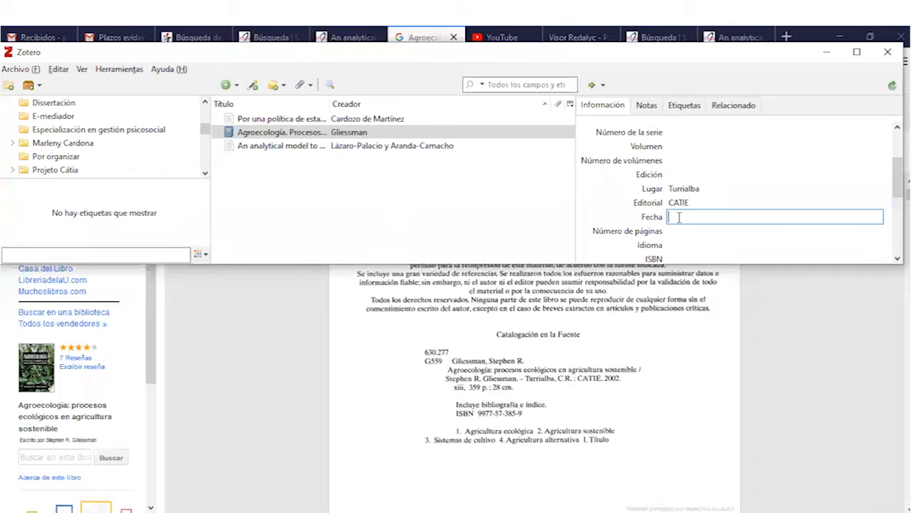
text(2002)
click(673, 261)
click(674, 261)
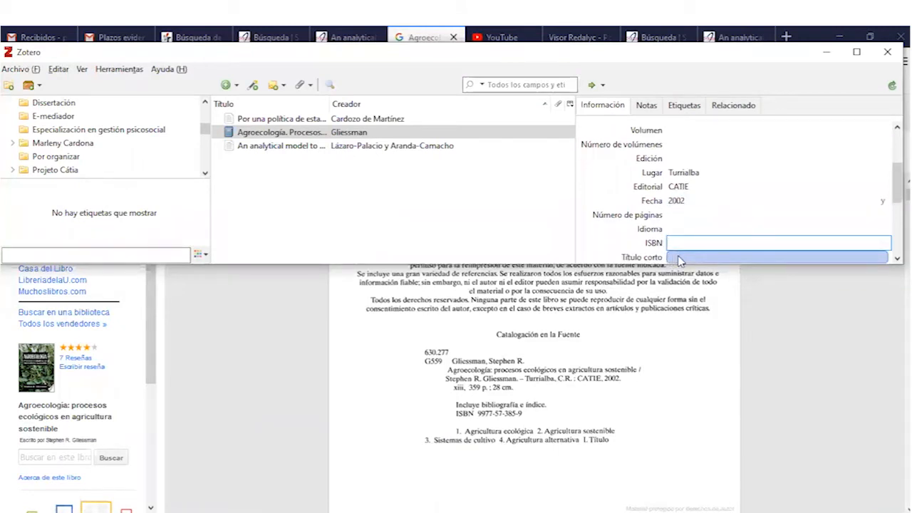
text(999777-57-385-9)
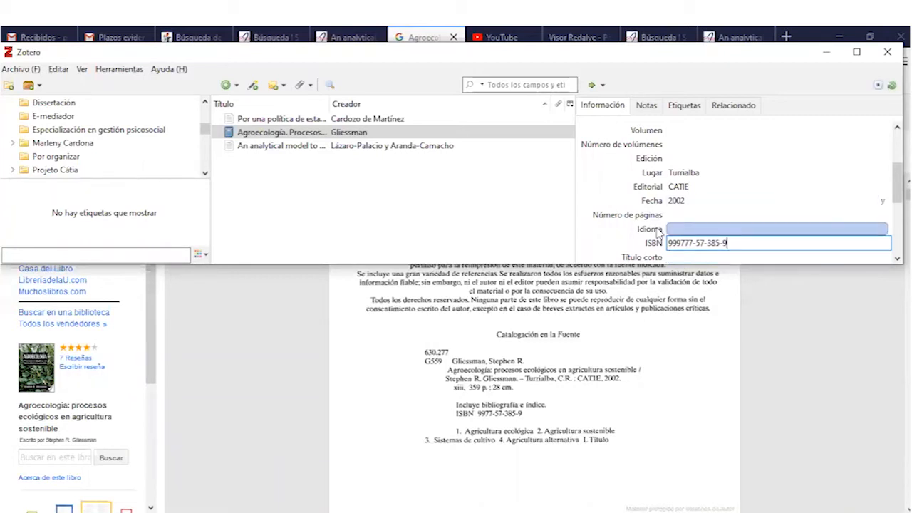
- Set the book's number of pages to 359 and maximize the Zotero window to show the complete record
click(679, 216)
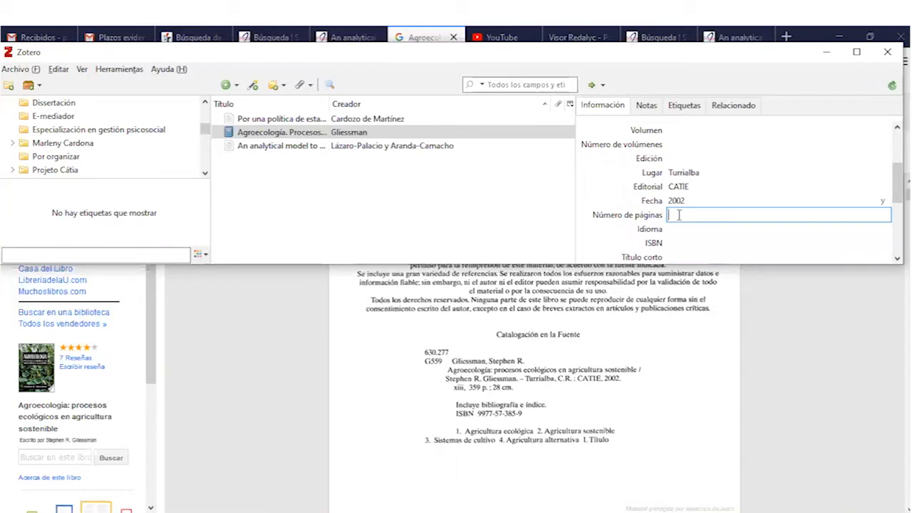
text(359)
click(501, 210)
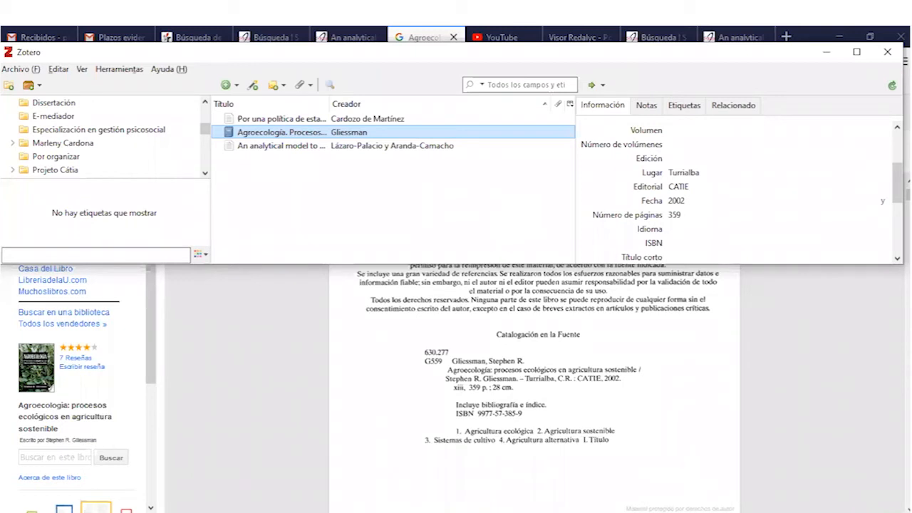
drag(897, 183, 898, 153)
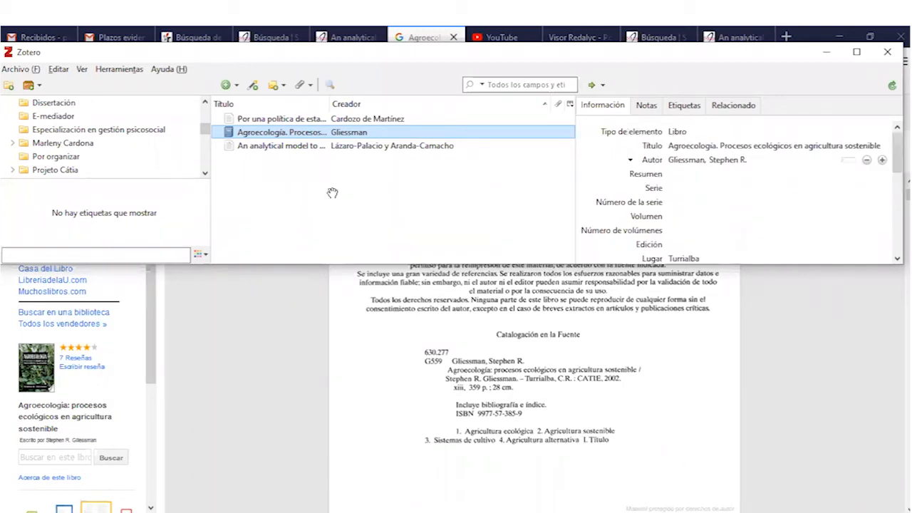
click(857, 52)
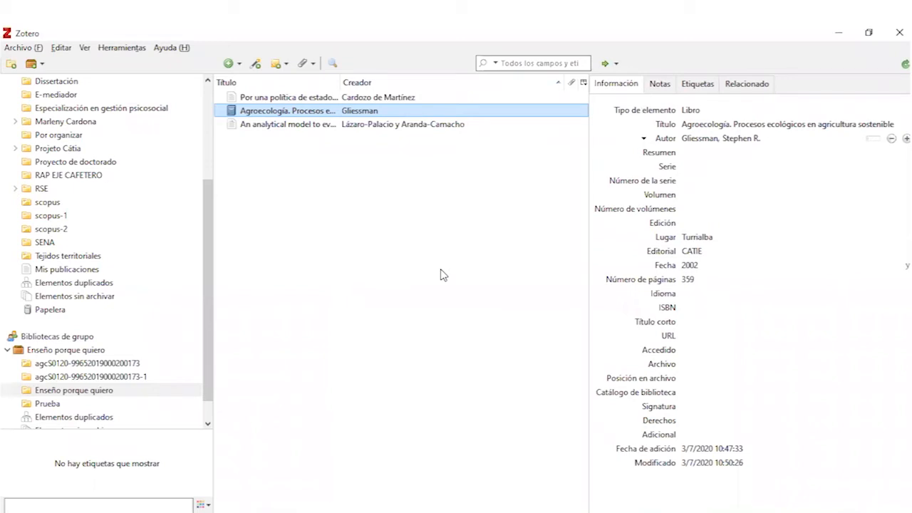
- Look at Zotero's browser connector installation option and locate the connector in Firefox on the Google Books page
click(120, 49)
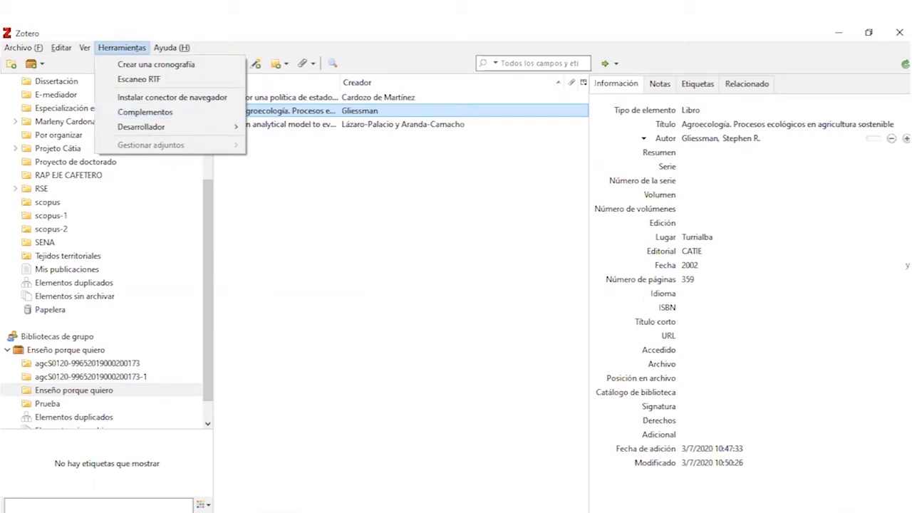
click(836, 35)
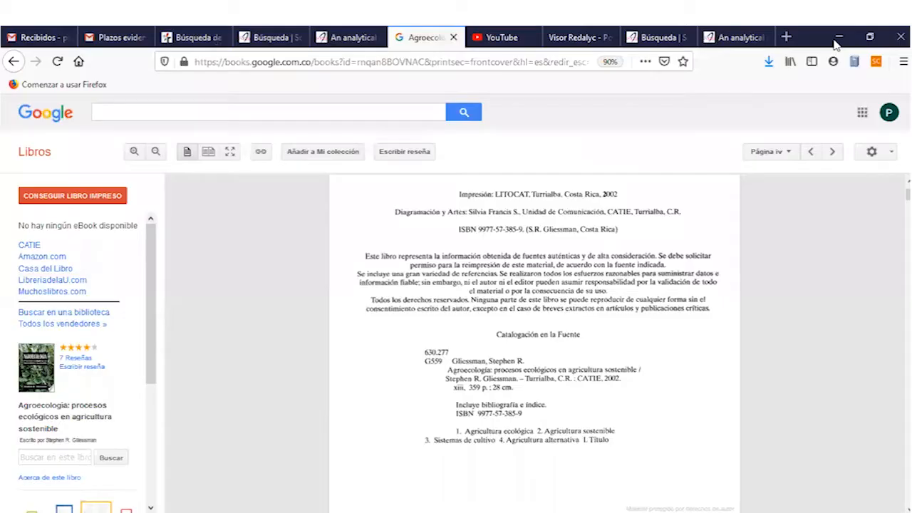
click(856, 62)
key(alt+Tab)
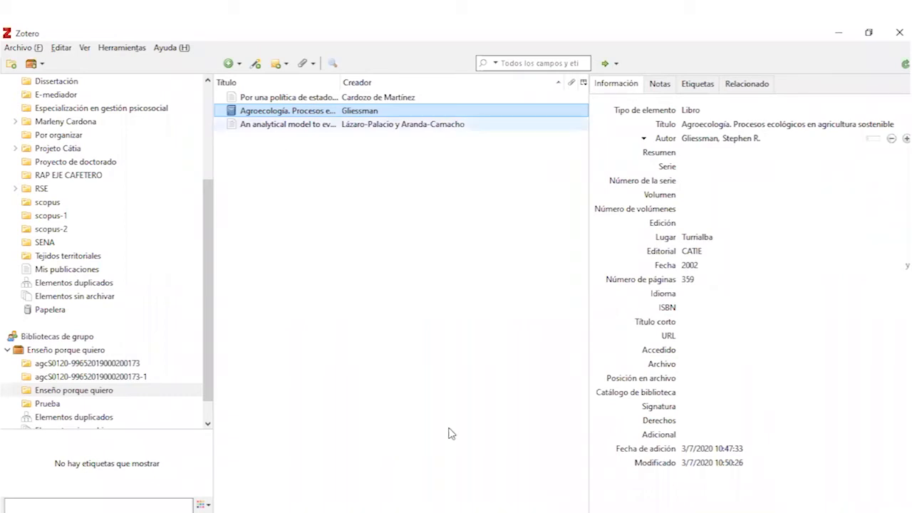
key(Down)
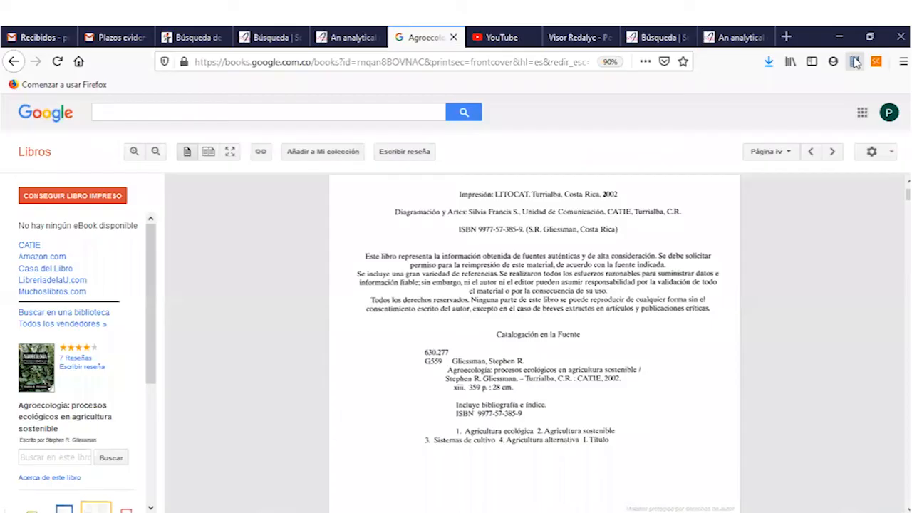
- Try to save the Google Books agroecology book with the Zotero connector and view the available destination collections
click(855, 62)
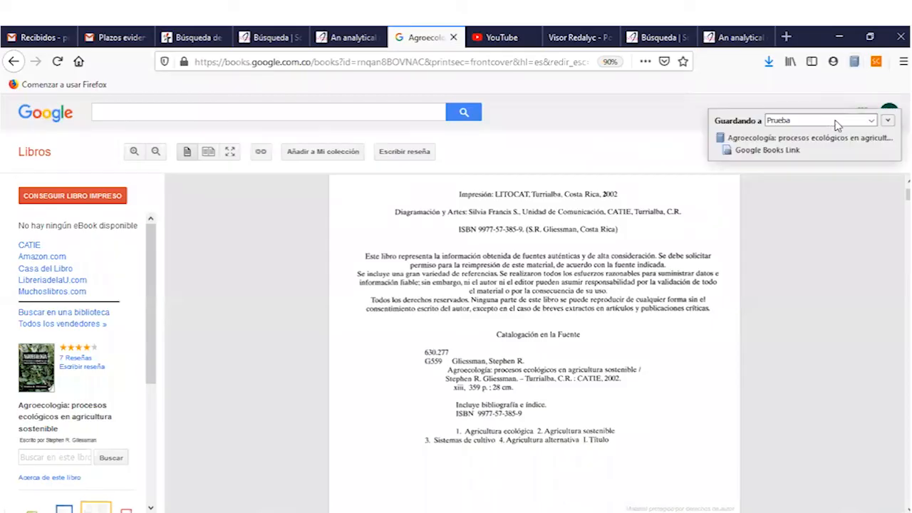
click(871, 121)
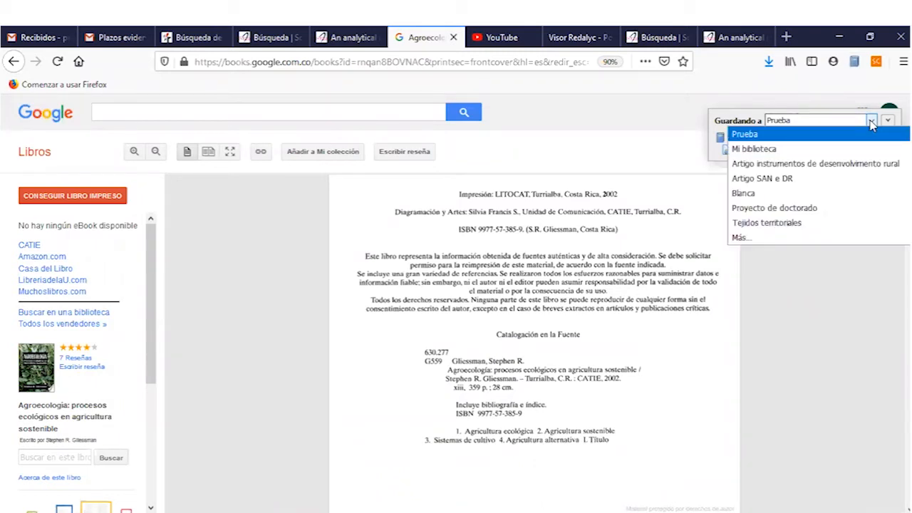
click(871, 121)
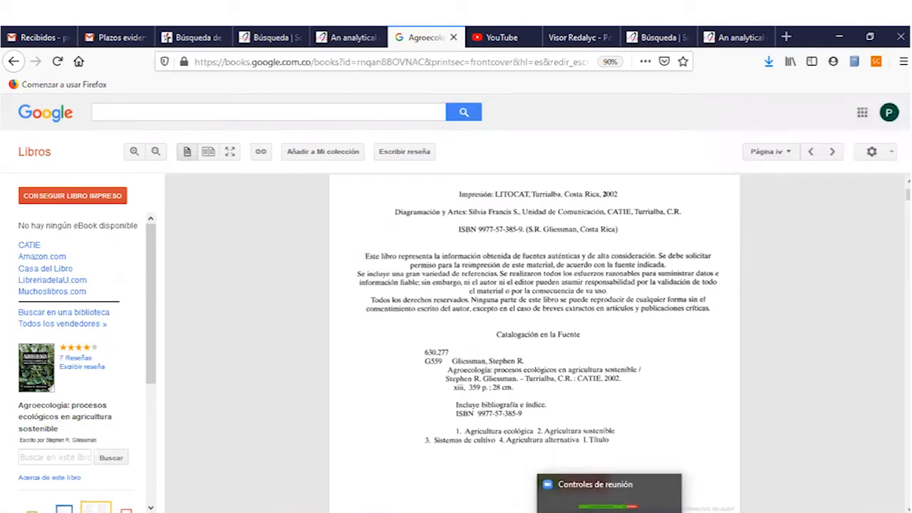
- Switch to Zotero and check the Prueba collection for the saved book
key(alt+Tab)
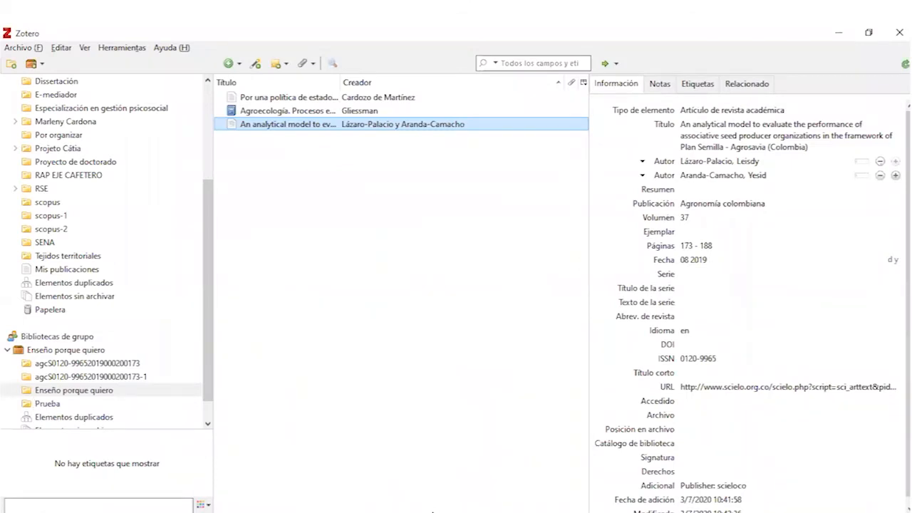
click(47, 403)
mouse_move(379, 512)
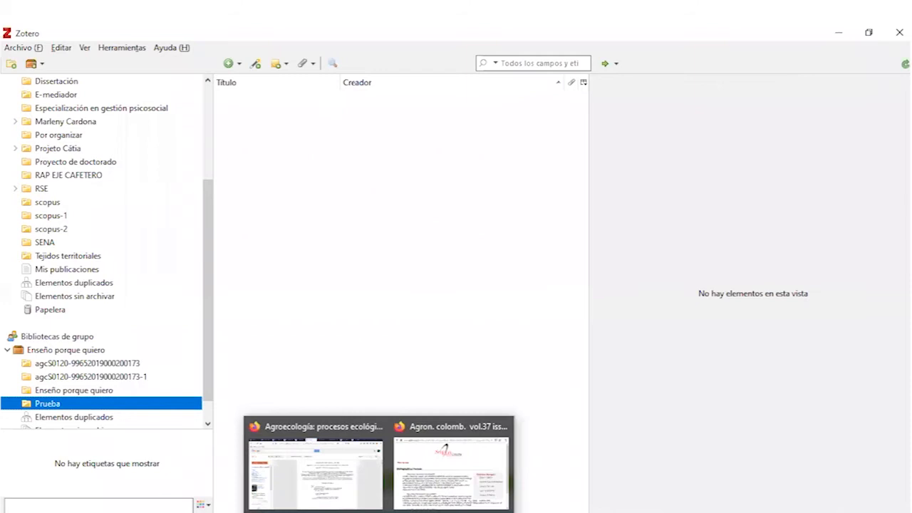
click(378, 511)
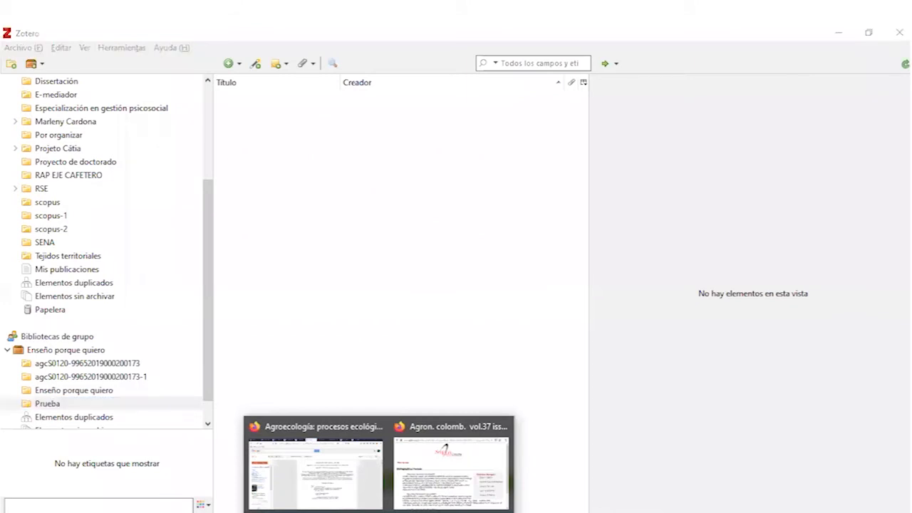
click(64, 405)
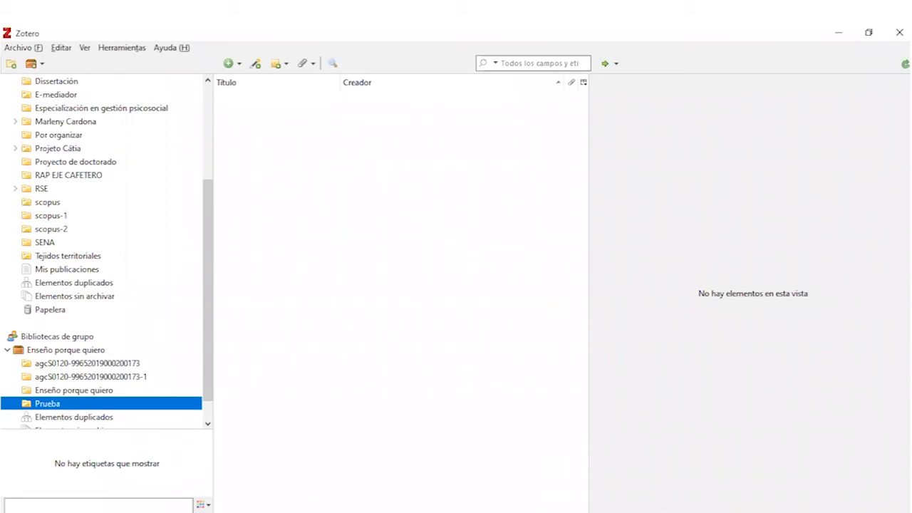
- Return to the Google Books page in Firefox and save the book with the Zotero connector into "Enseño porque quiero"
click(344, 466)
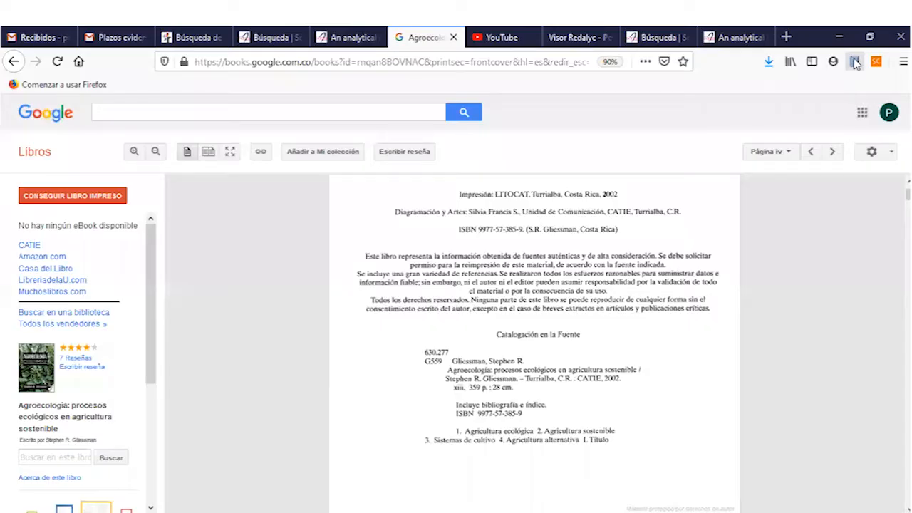
click(855, 63)
click(875, 121)
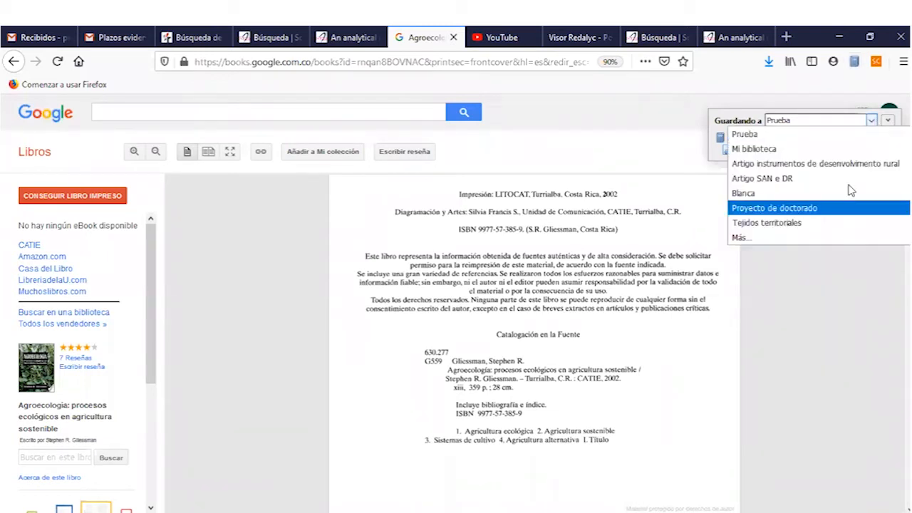
key(Escape)
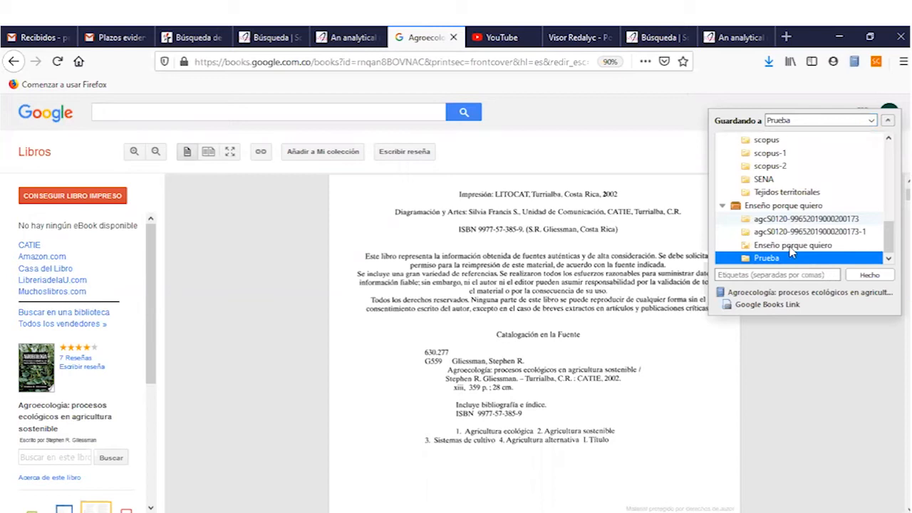
click(792, 245)
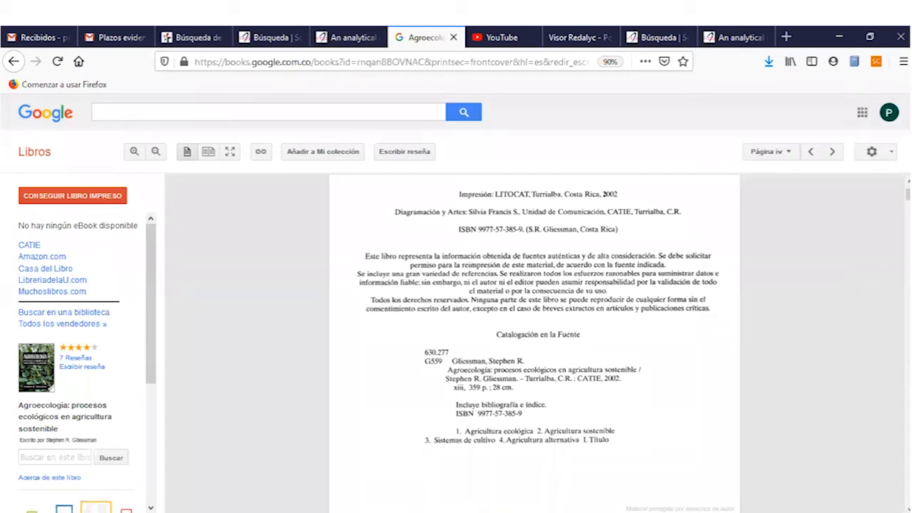
mouse_move(477, 512)
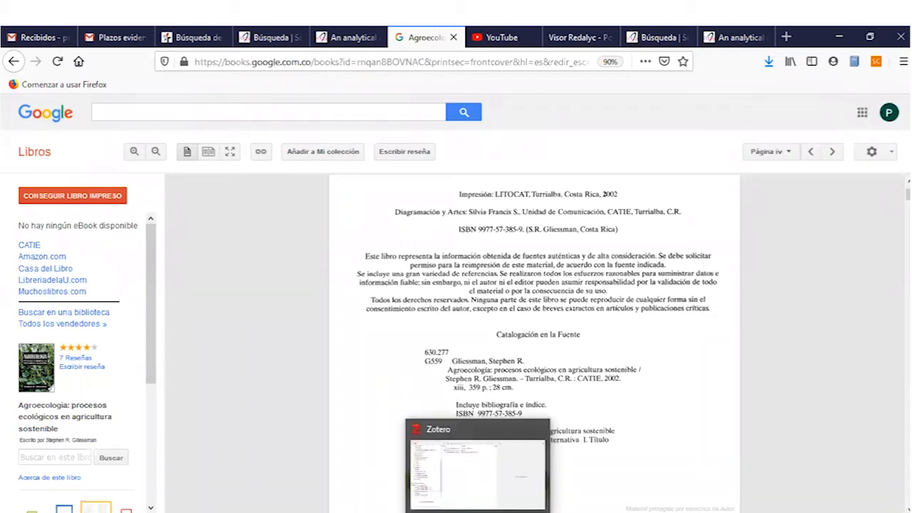
click(476, 471)
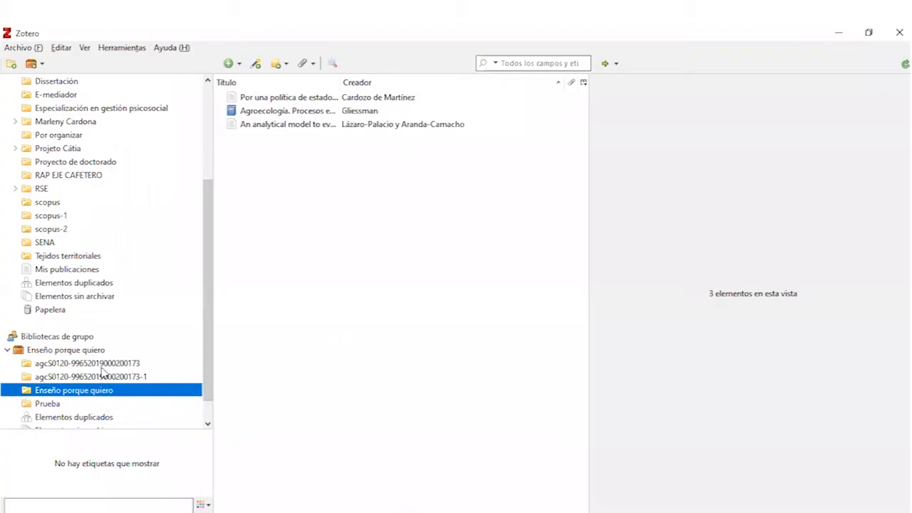
click(97, 377)
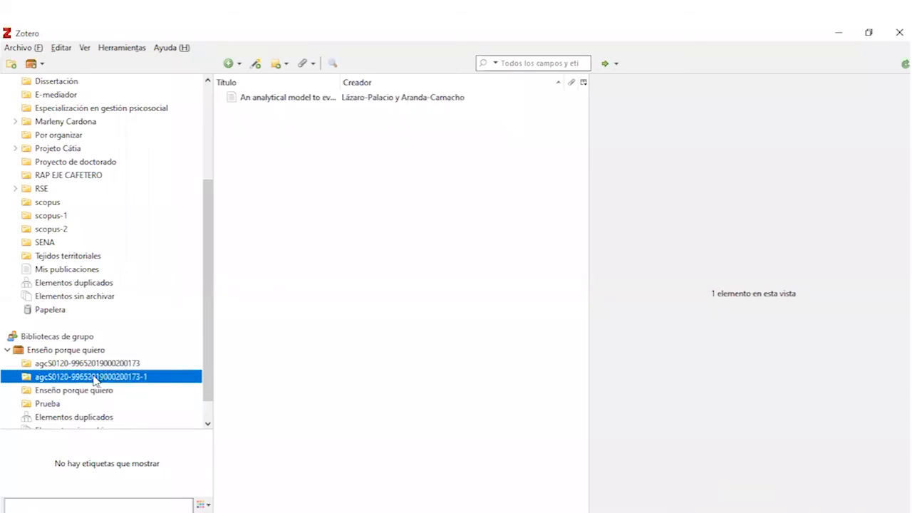
key(Up)
click(90, 392)
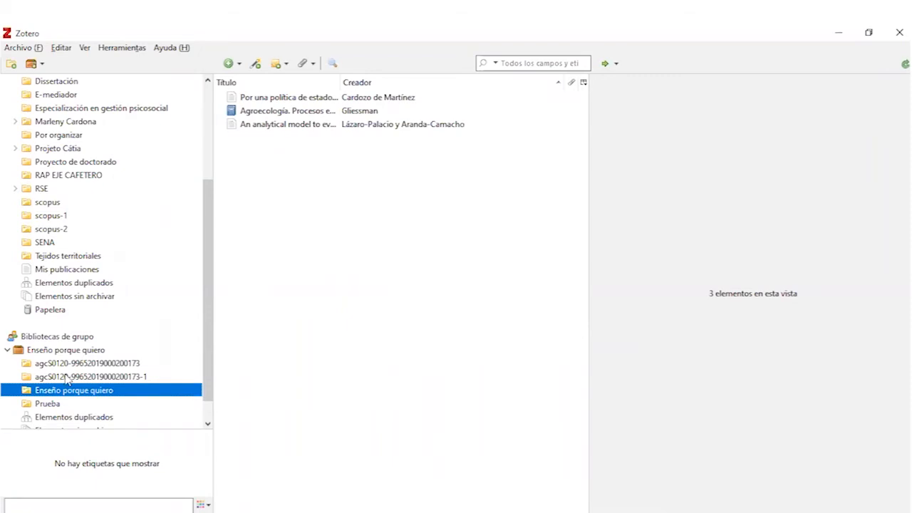
click(52, 404)
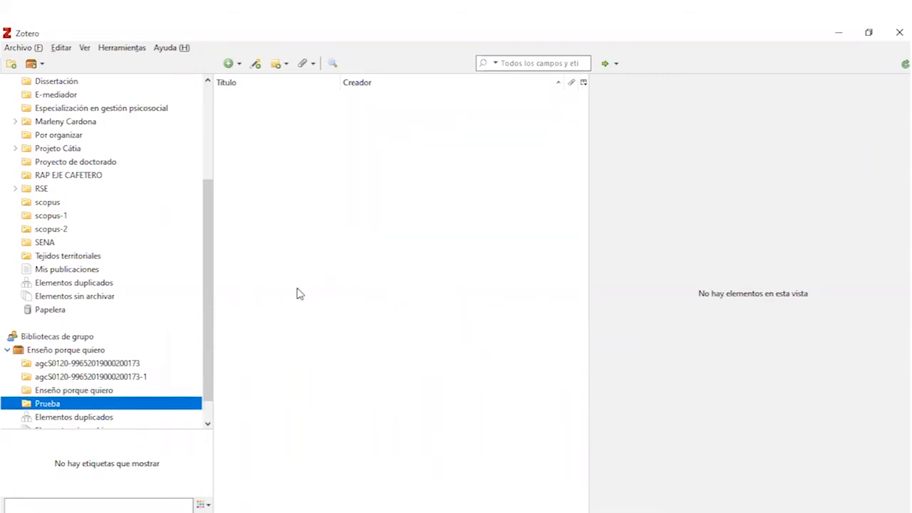
key(Up)
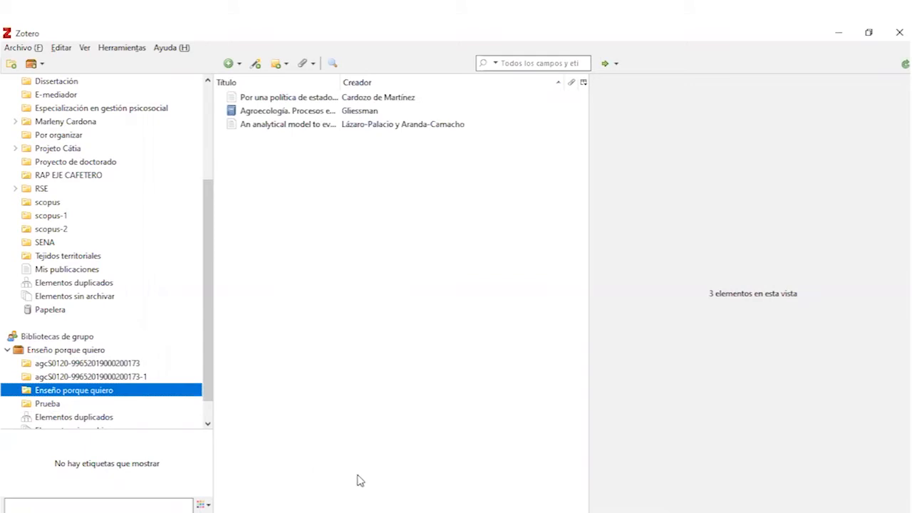
- Switch to Firefox and search YouTube for "videos sobre círculos de paz"
click(379, 512)
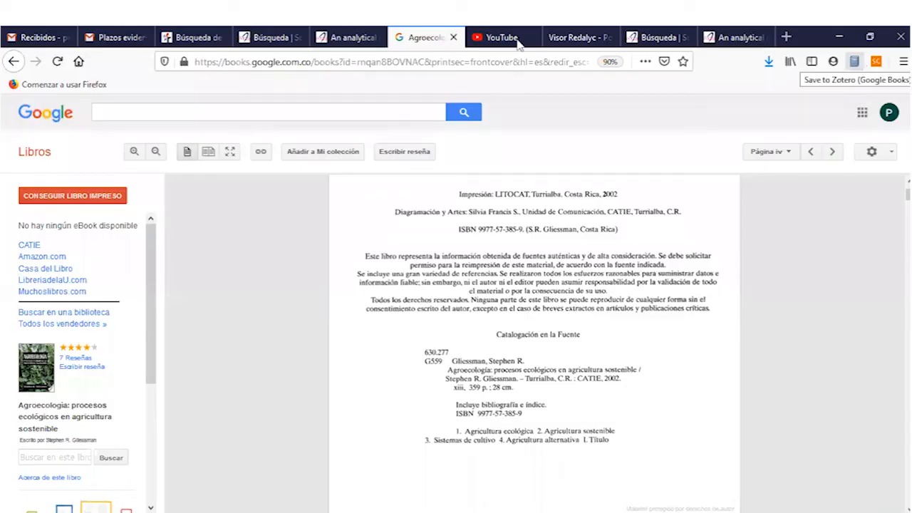
click(509, 39)
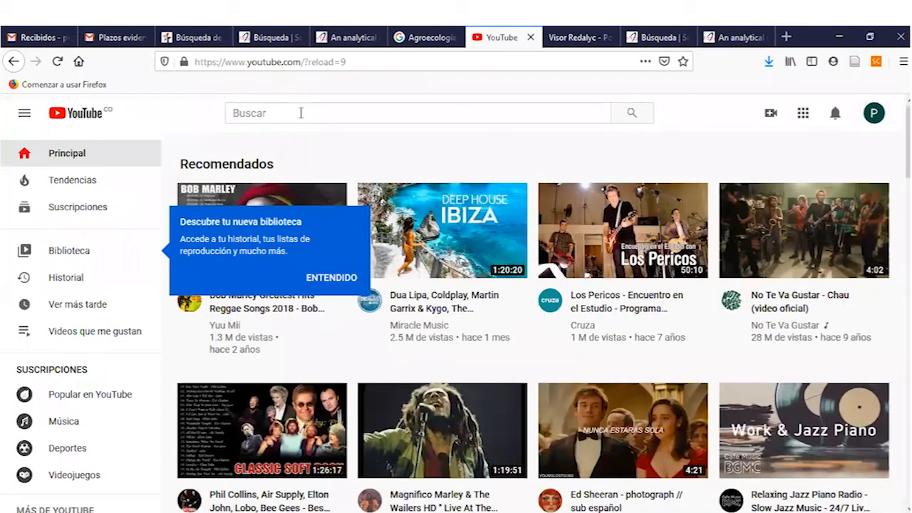
click(301, 113)
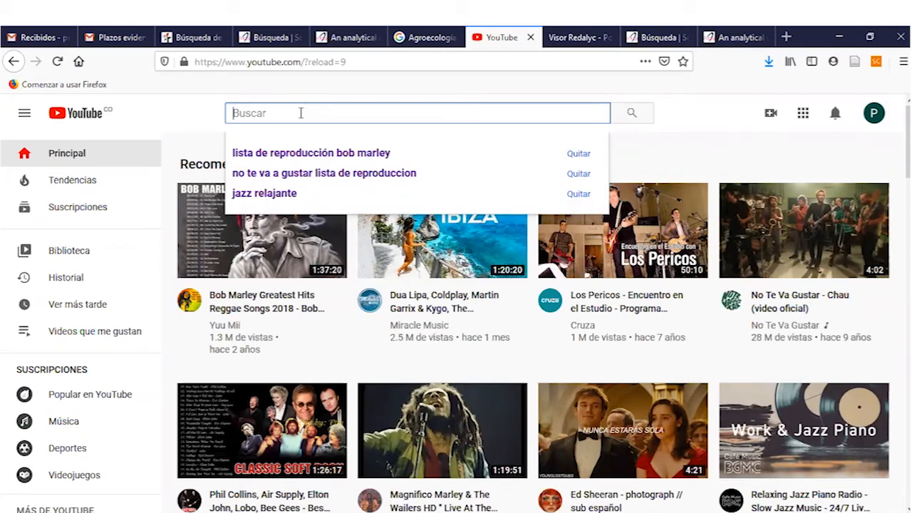
text(videos s)
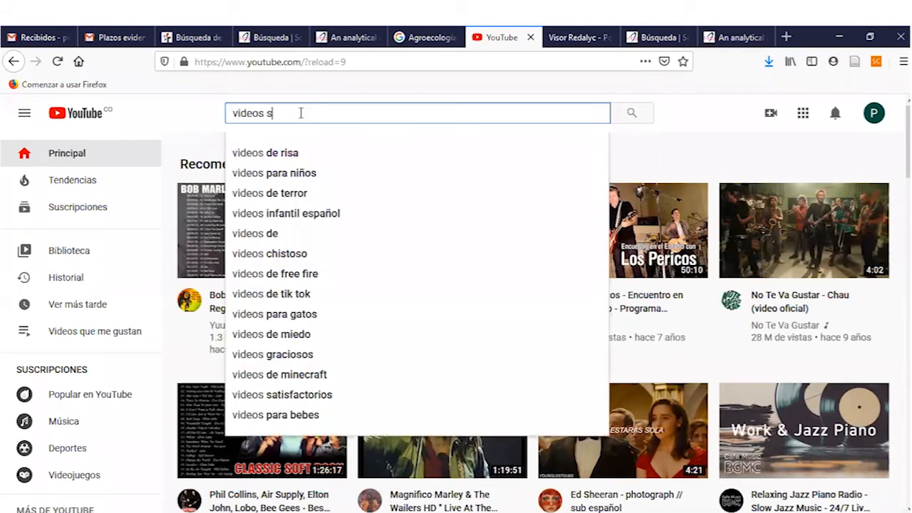
text(or)
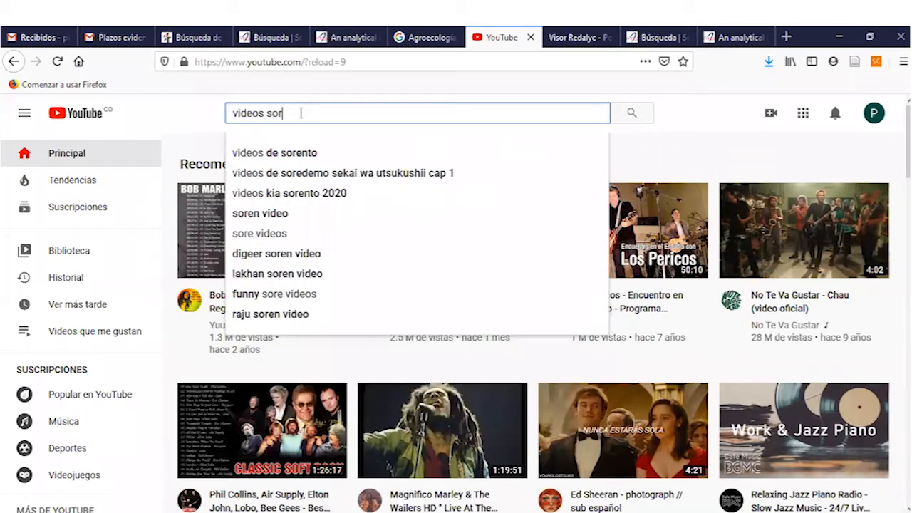
key(BackSpace)
text(bre comnu)
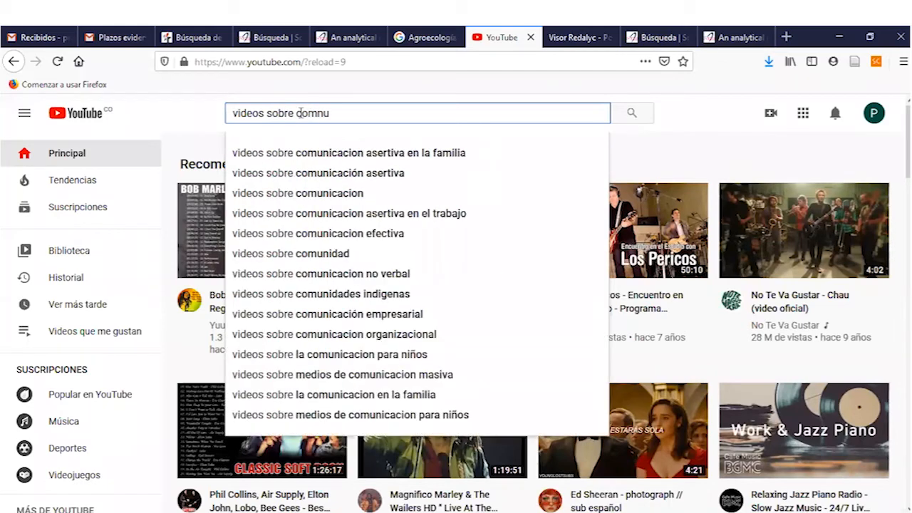
key(BackSpace)
key(BackSpace)
key(BackSpace)
key(BackSpace)
key(BackSpace)
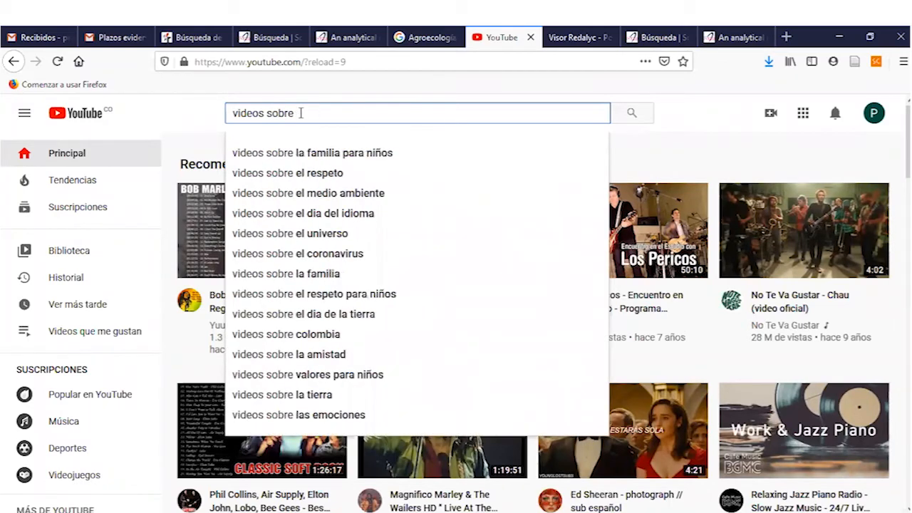
text(c)
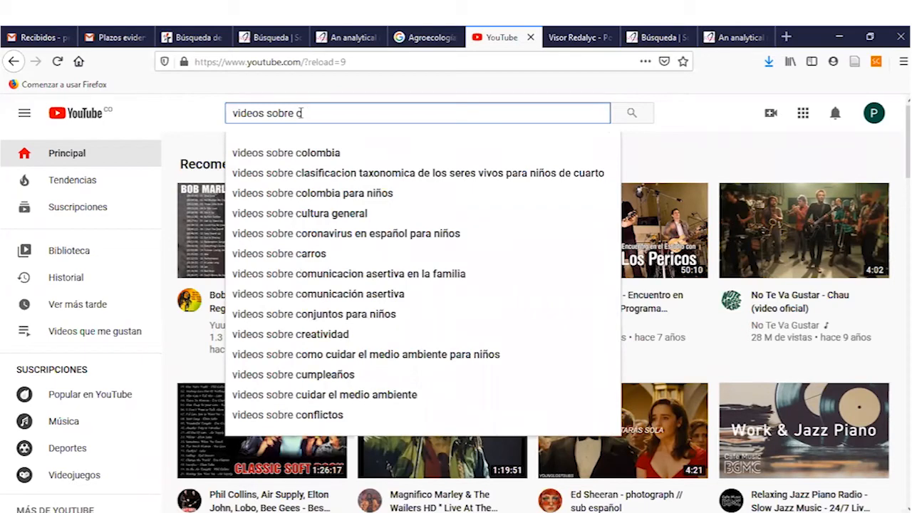
text(írculo)
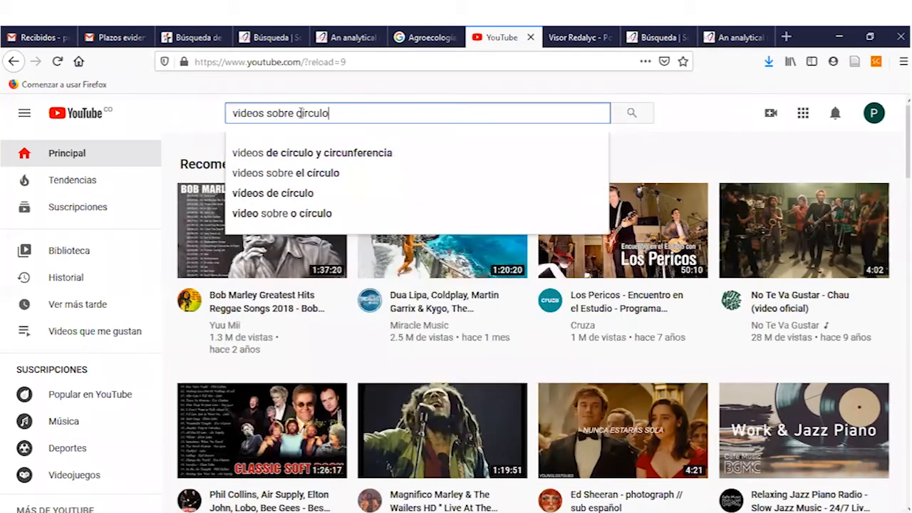
text(s de paz)
key(Return)
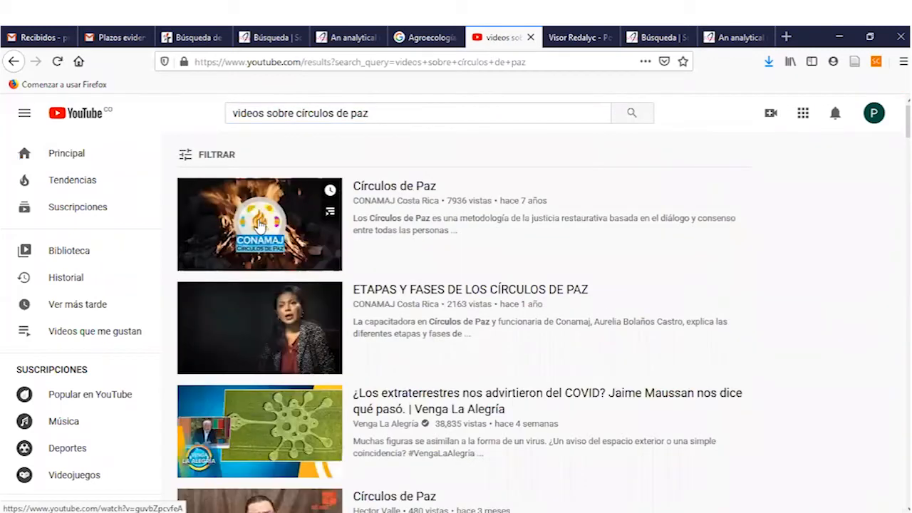
- Open CONAMAJ Costa Rica's "Círculos de Paz" video, save it to "Enseño porque quiero" with the Zotero connector and view its record in Zotero
click(260, 225)
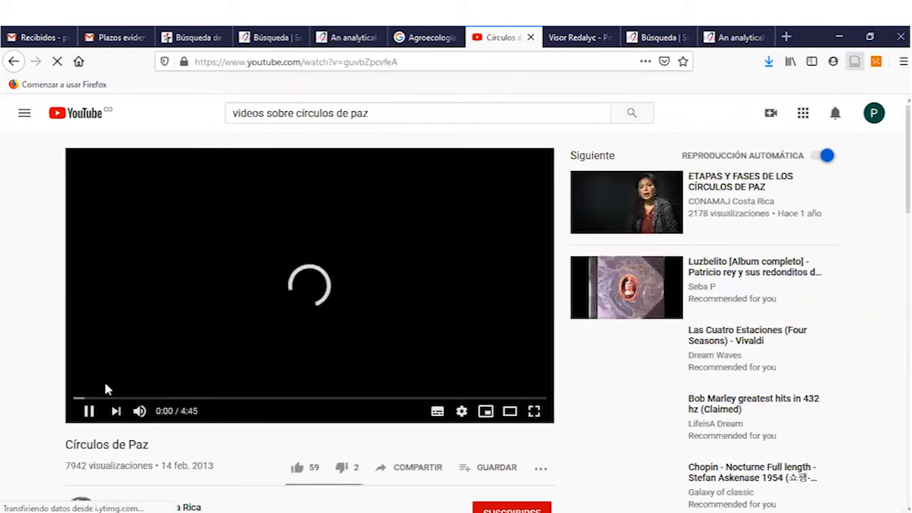
click(855, 64)
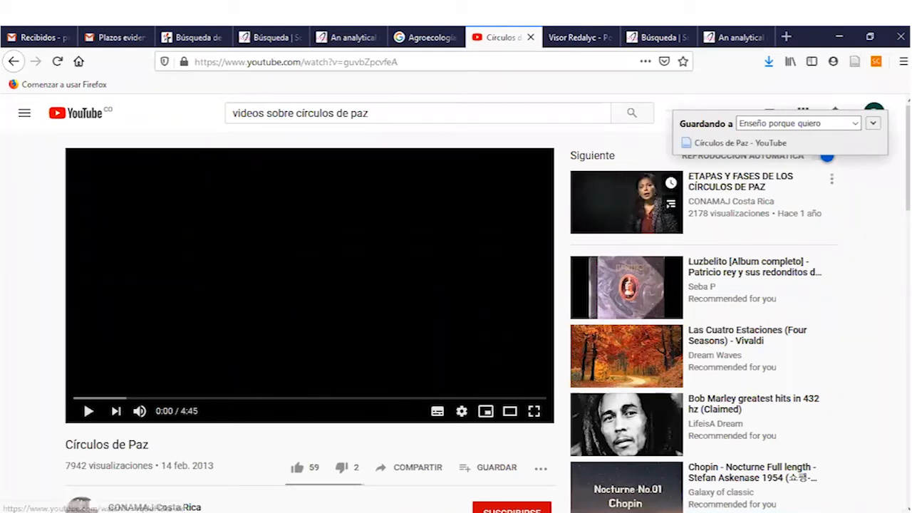
key(alt+Tab)
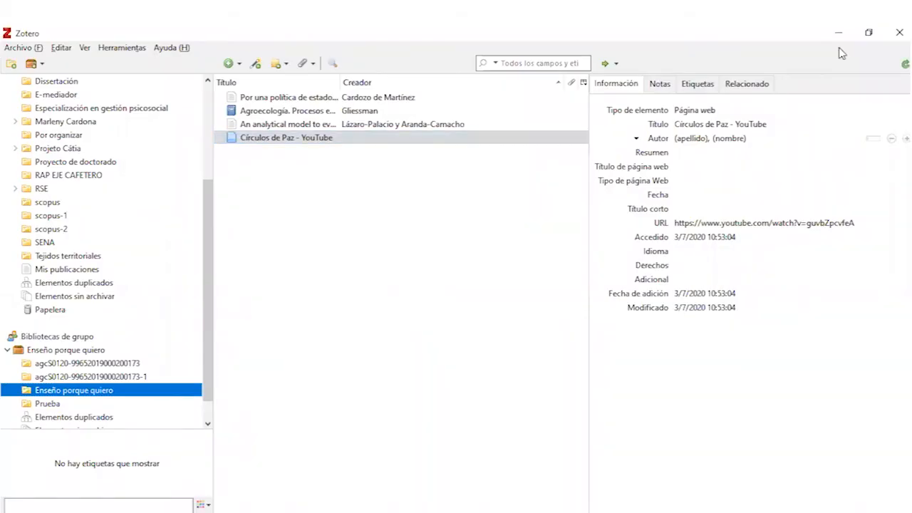
- Check the Save to Zotero connector on the Círculos de Paz video page in Firefox and the tool commands available in Zotero
key(alt+Tab)
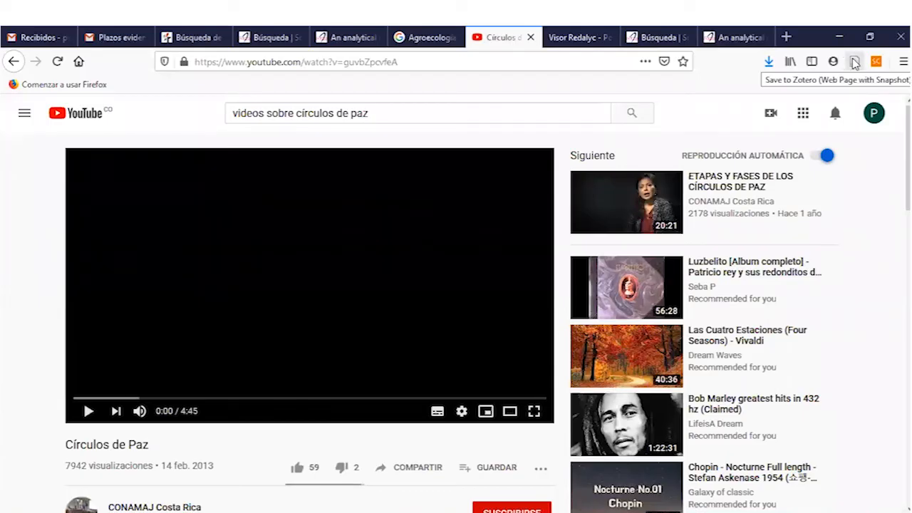
click(855, 63)
key(alt+Tab)
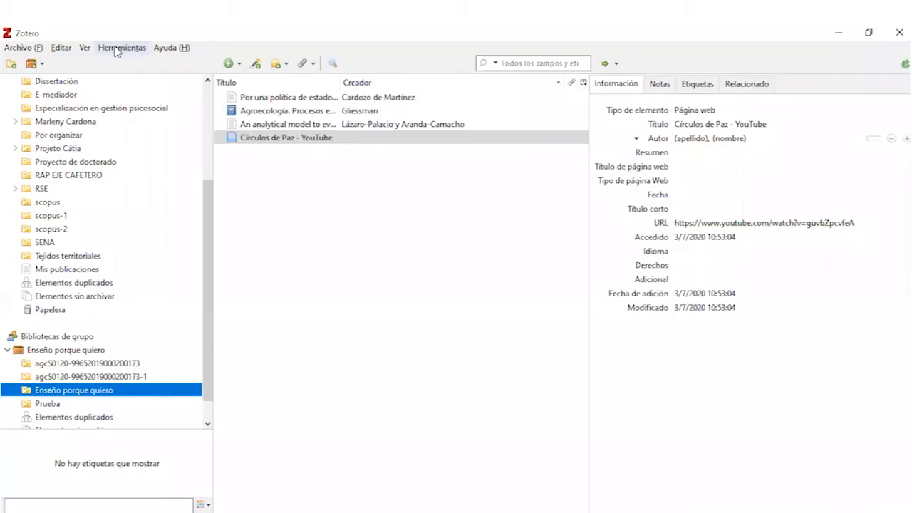
click(118, 49)
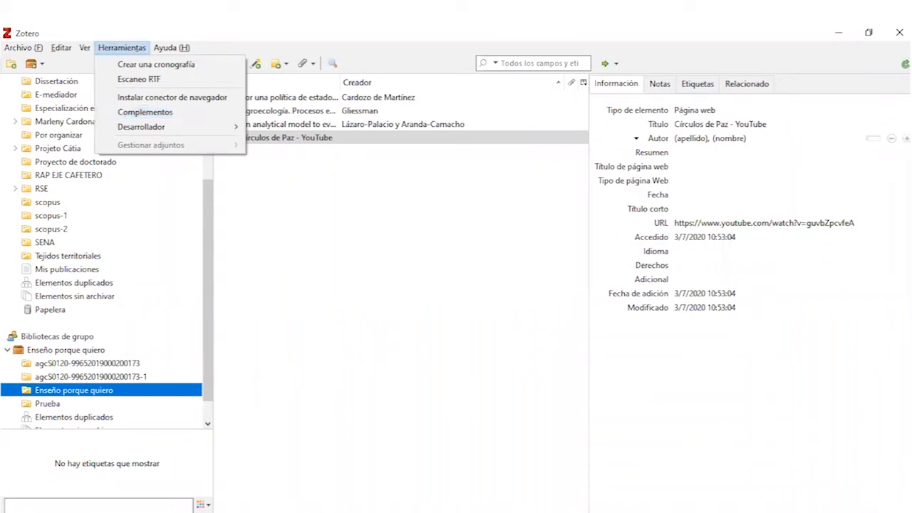
click(378, 512)
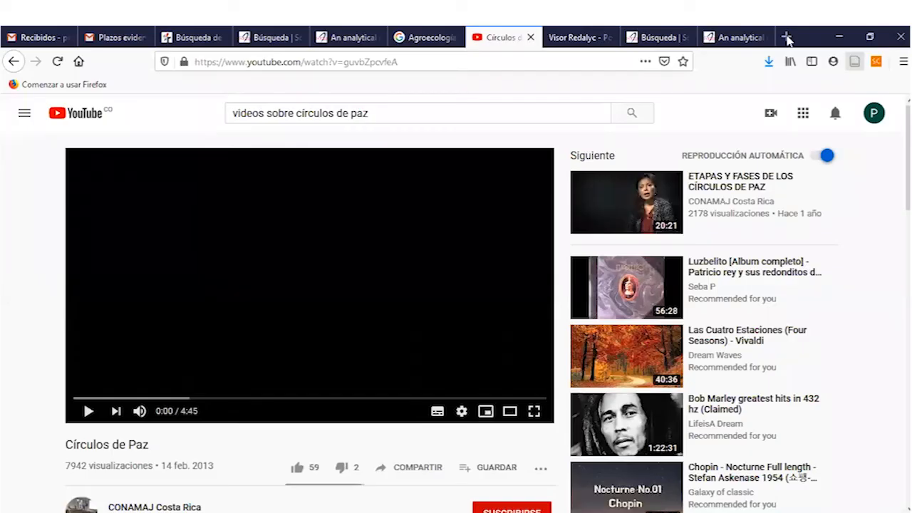
- Open a blank tab in Firefox and compare the Save to Zotero connector on the Google Books, YouTube and SciELO pages
click(786, 37)
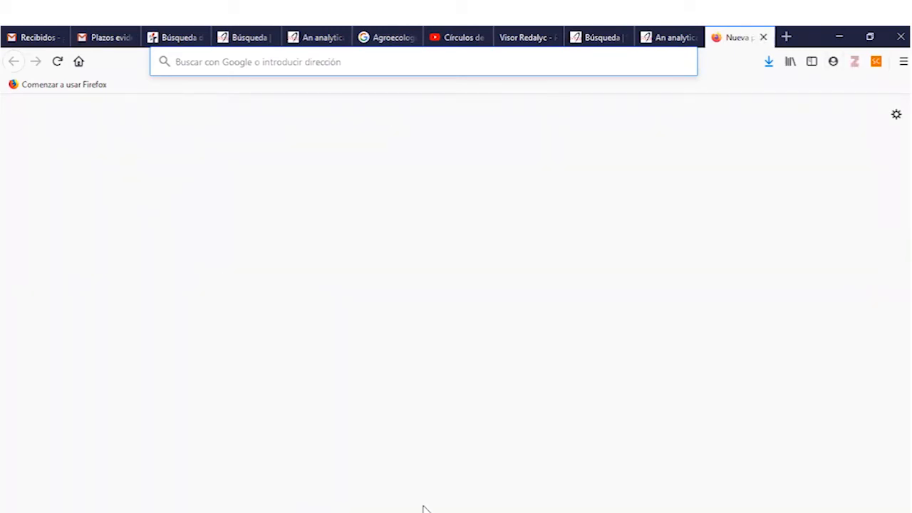
mouse_move(477, 512)
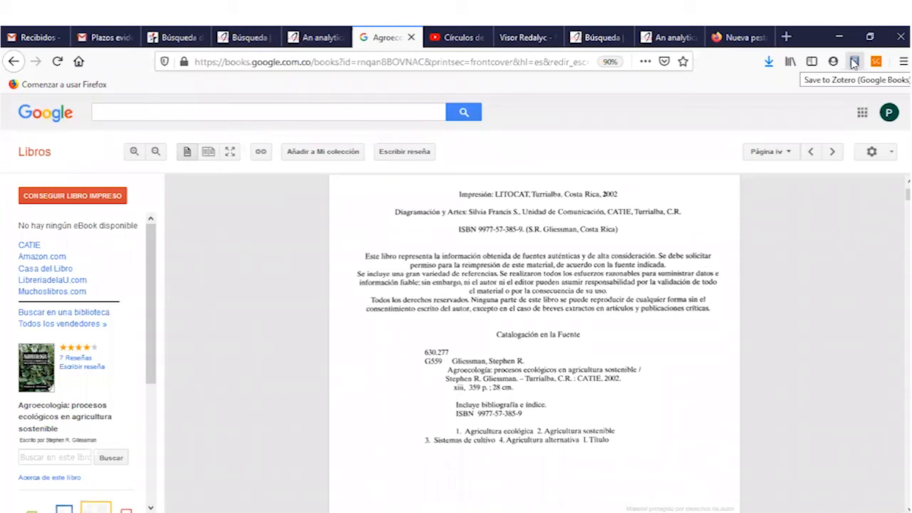
click(463, 39)
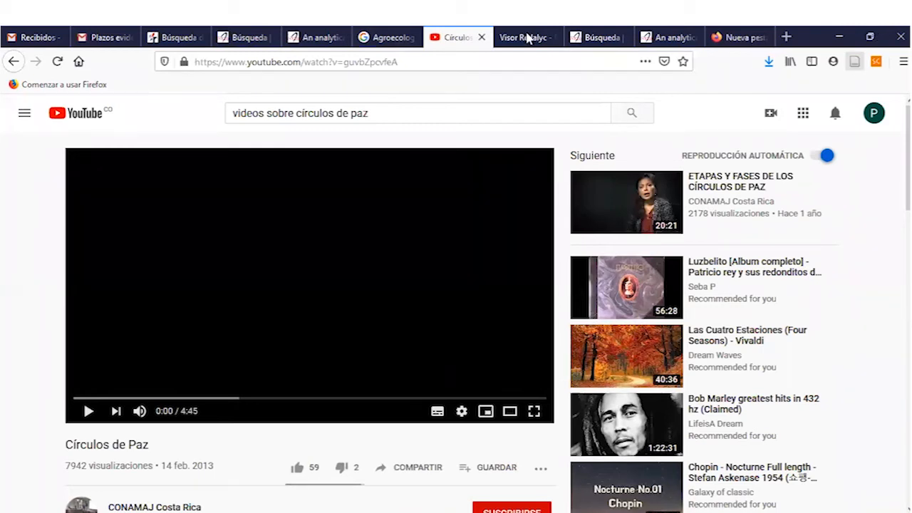
click(595, 39)
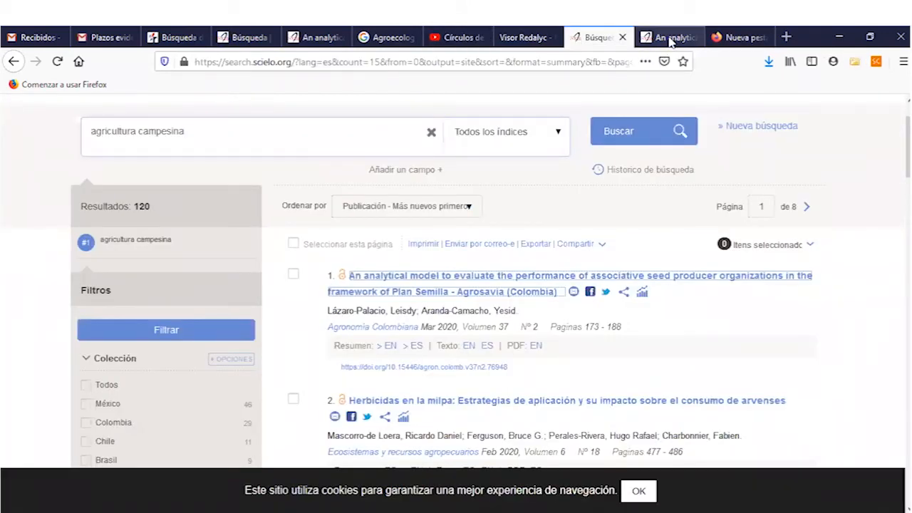
key(ctrl+Tab)
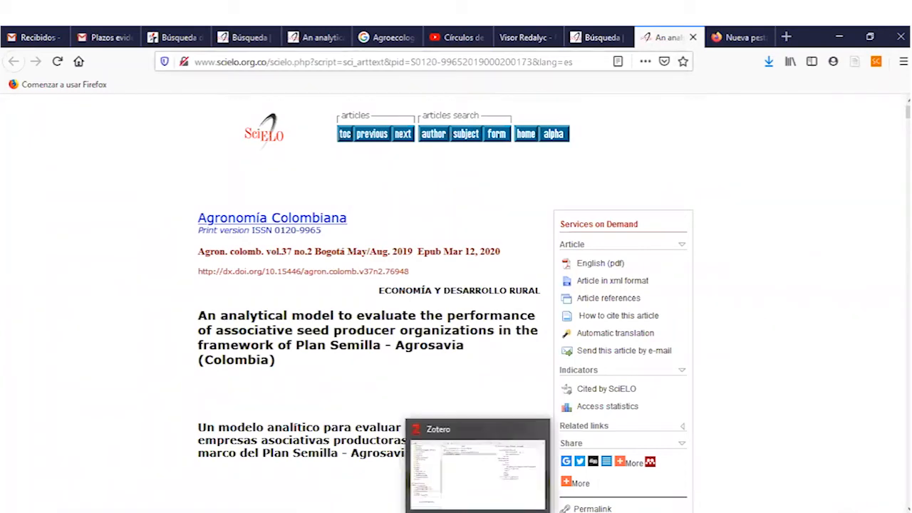
- Switch to Zotero and examine the Círculos de Paz entry's URL, the library's collections and the item types offered for a new item
click(477, 510)
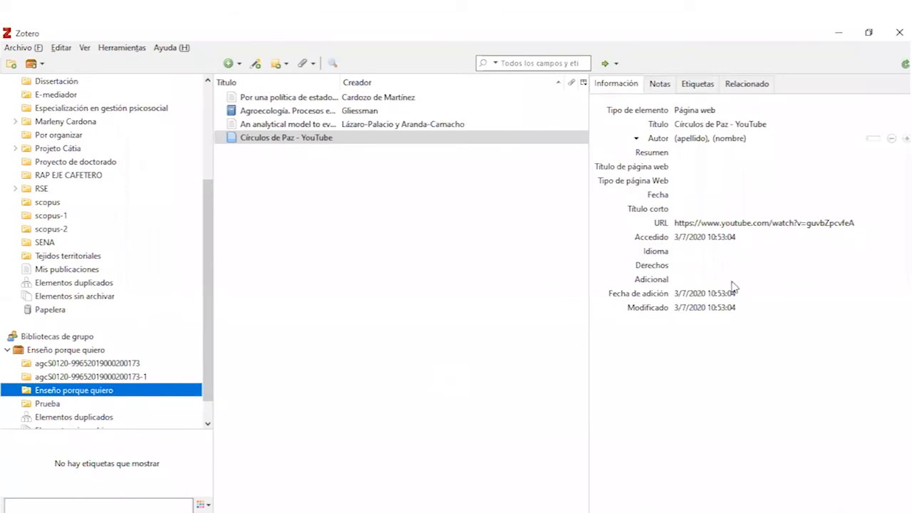
click(783, 226)
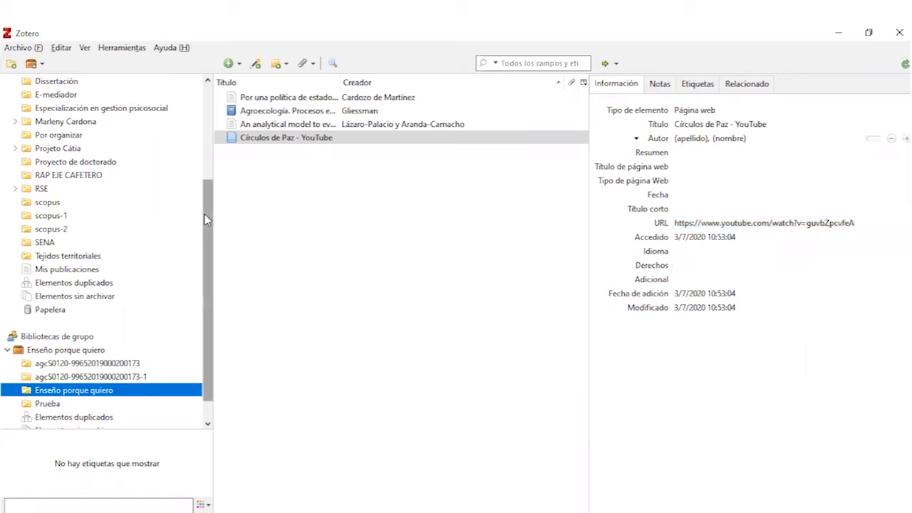
click(214, 109)
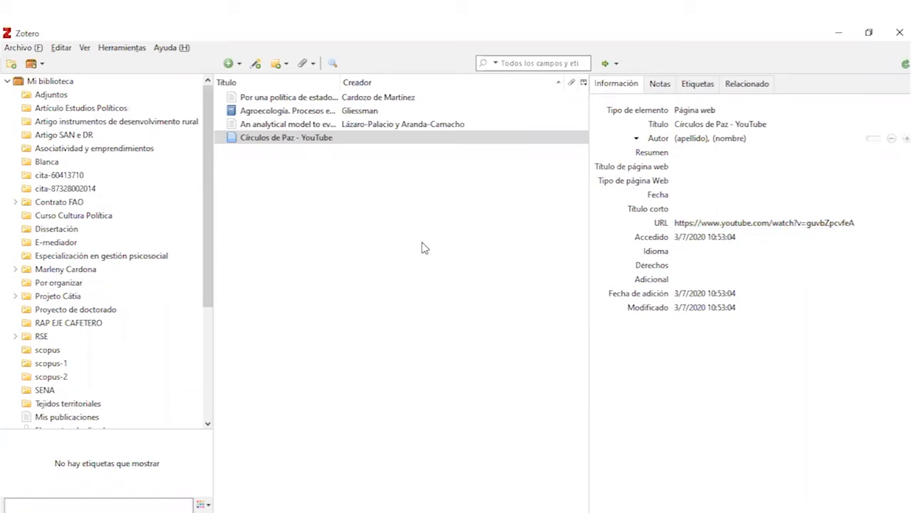
click(438, 285)
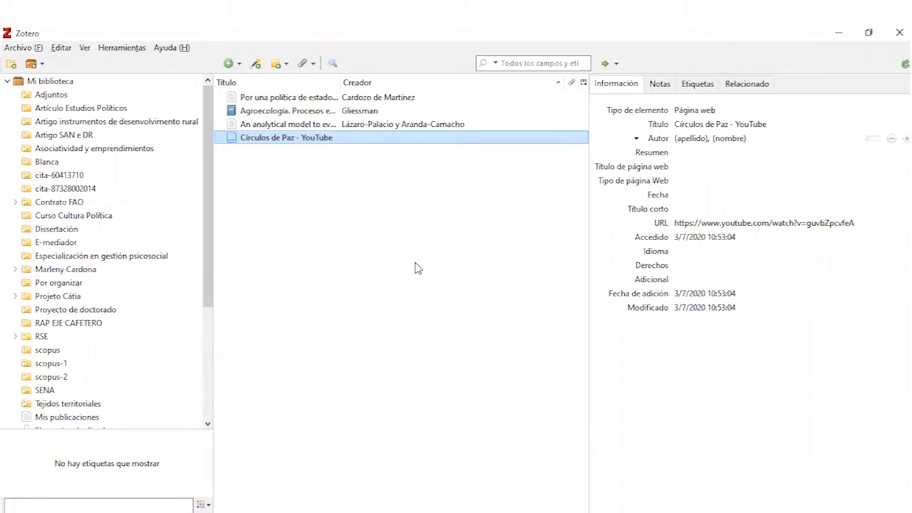
click(237, 64)
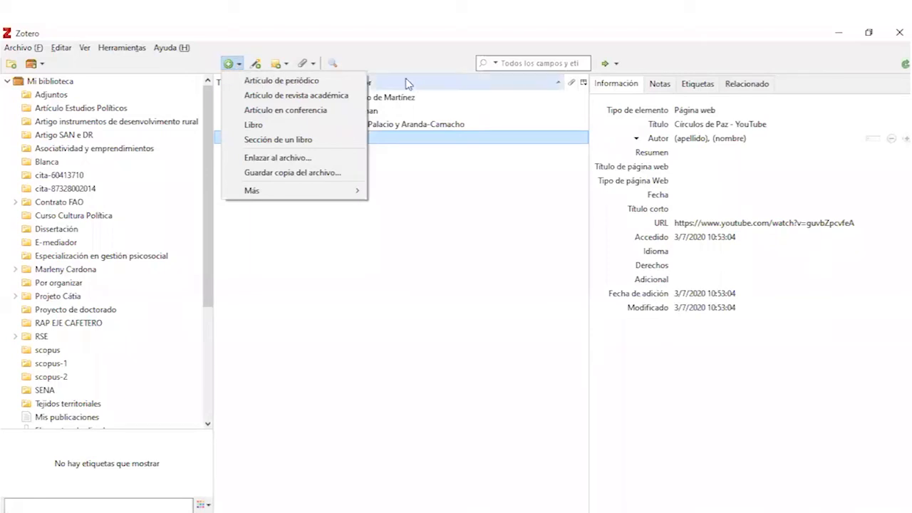
click(440, 238)
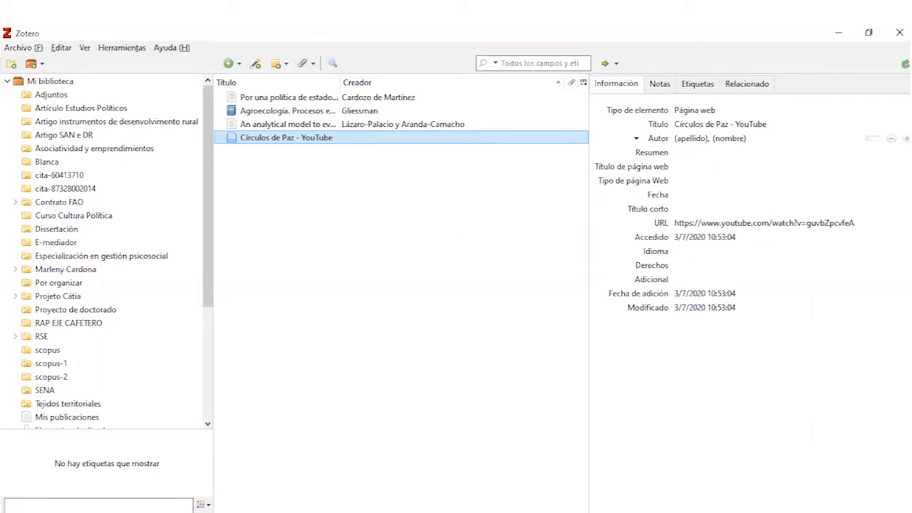
- View the SciELO article page in Firefox, then display the details of the Agroecología book entry in Zotero
mouse_move(369, 503)
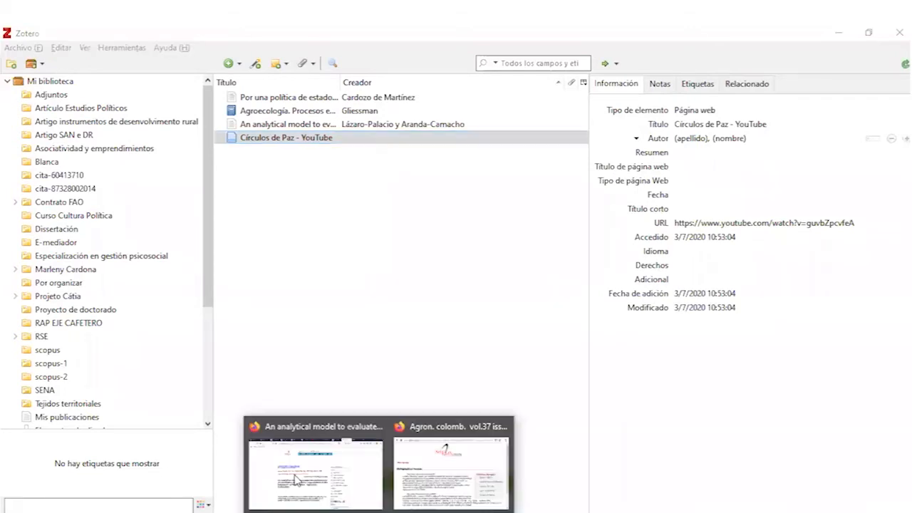
click(296, 479)
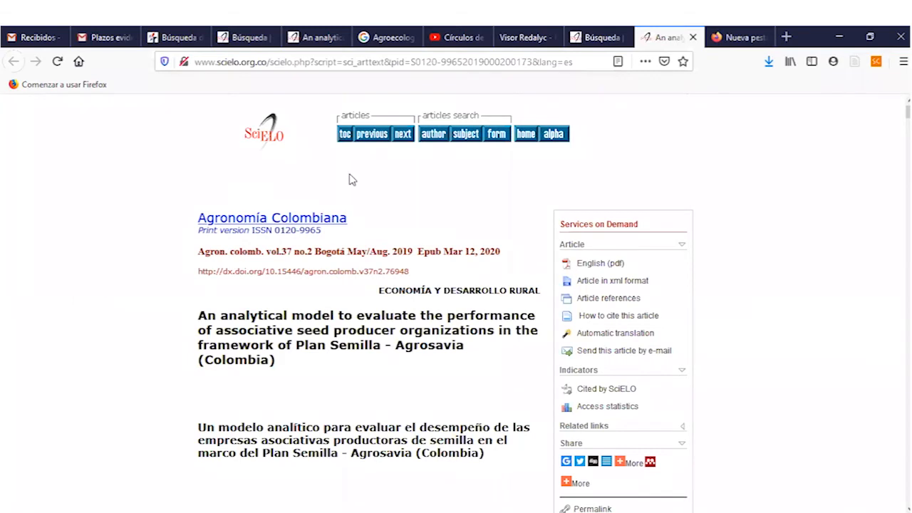
key(alt+Tab)
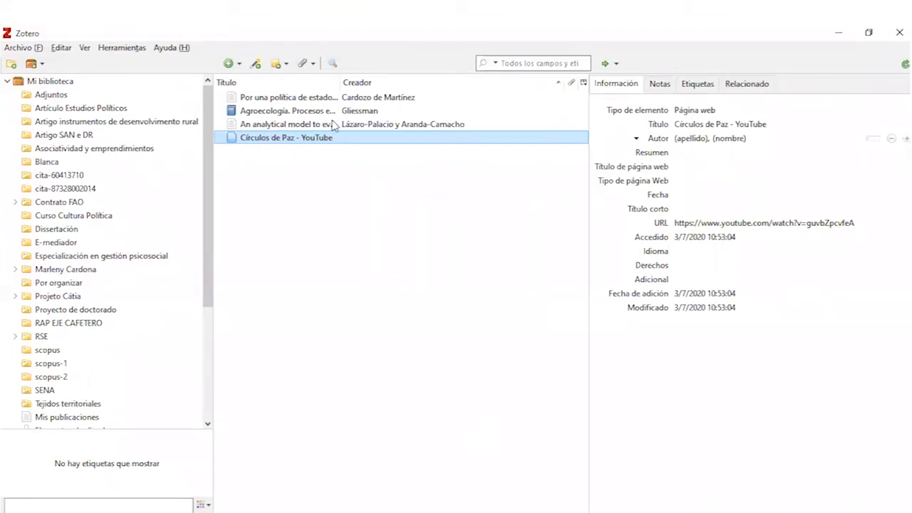
key(Up)
key(Up)
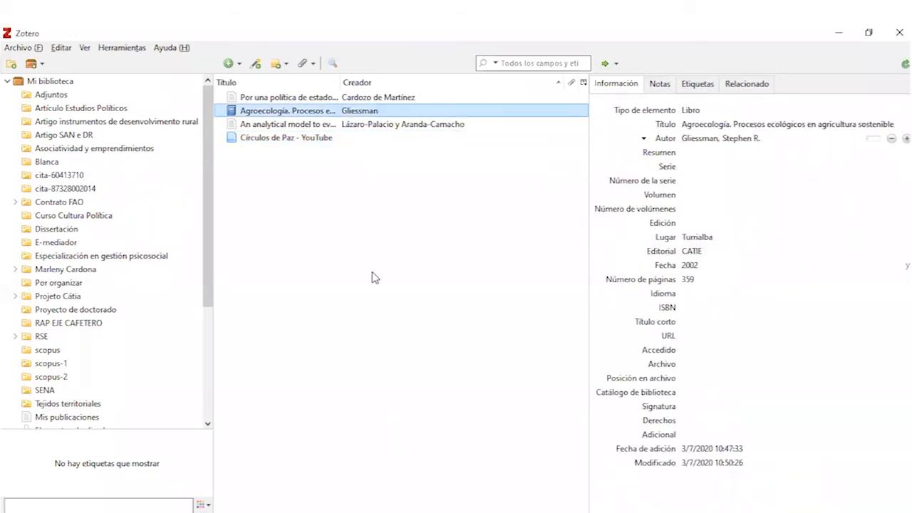
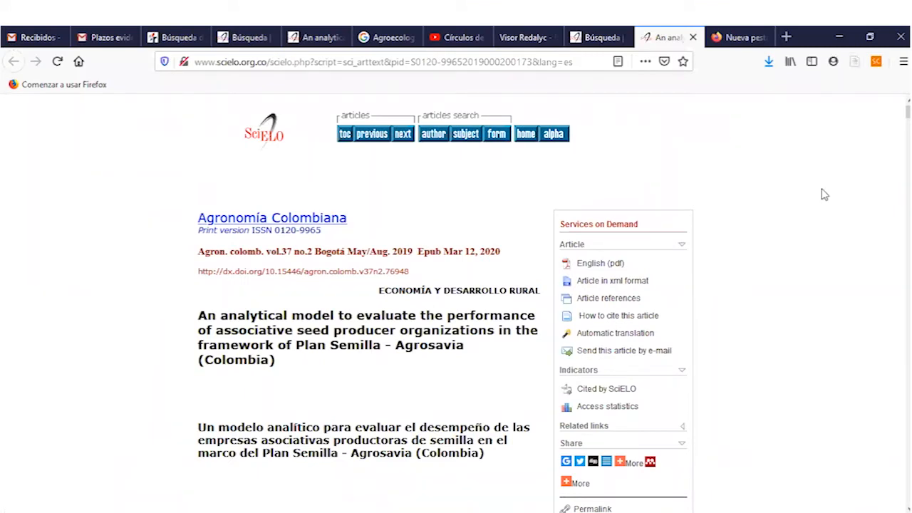
- In Firefox, open the SciELO search result "Herbicidas en la milpa" and save it to the Zotero collection Enseño porque quiero
click(600, 39)
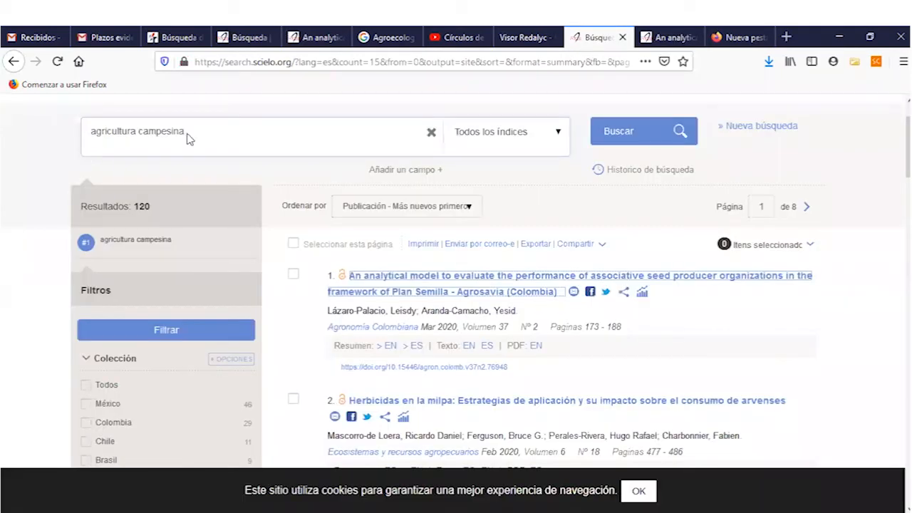
click(431, 403)
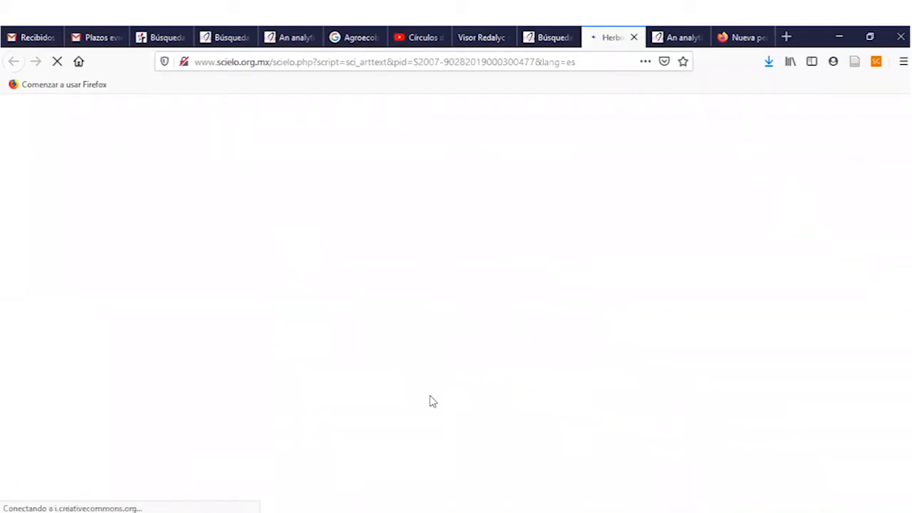
click(854, 63)
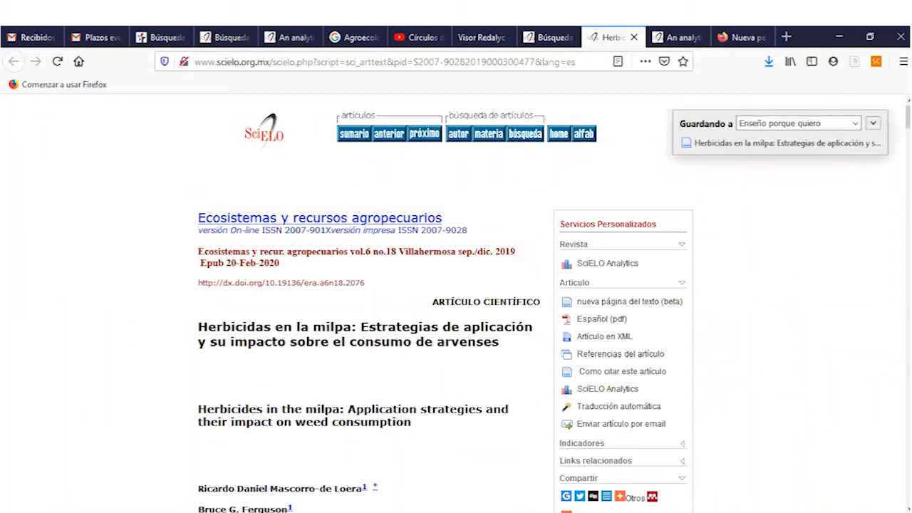
- Switch to Zotero and copy the URL of the newly saved "Herbicidas en la milpa" entry
mouse_move(478, 511)
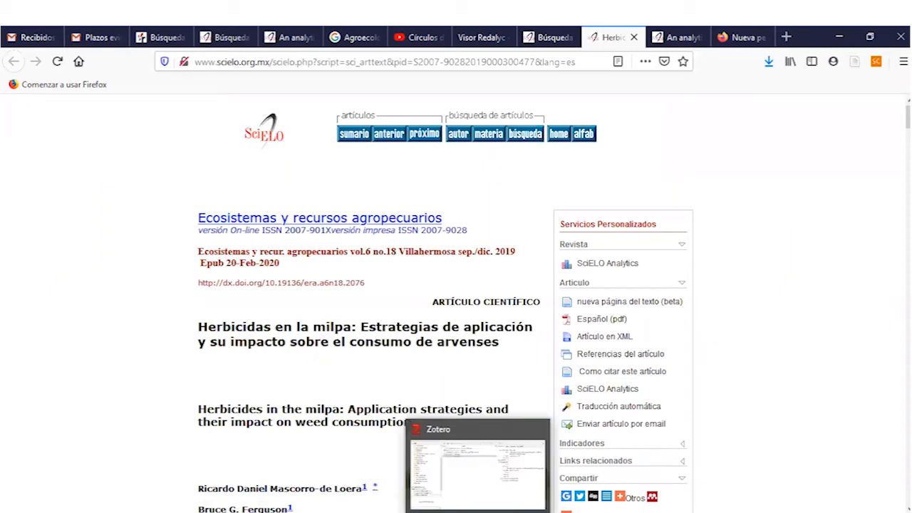
click(478, 470)
click(738, 237)
key(ctrl+c)
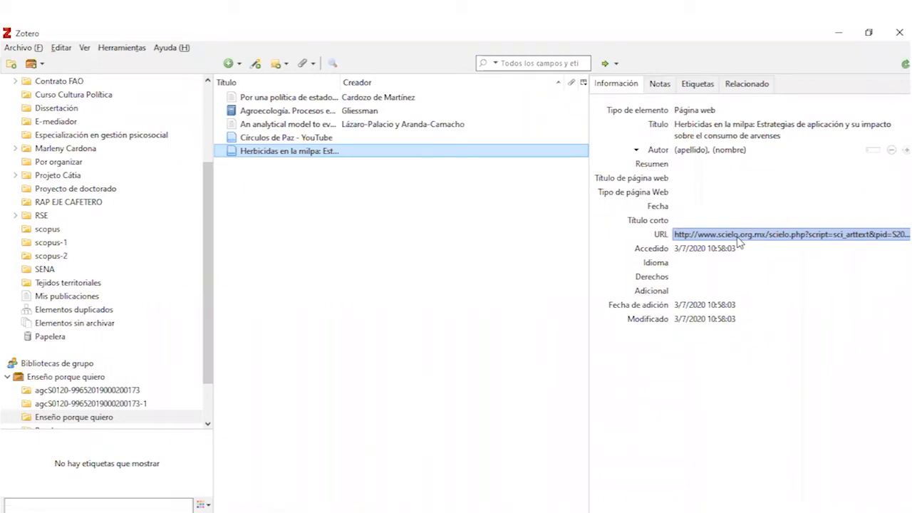
click(413, 198)
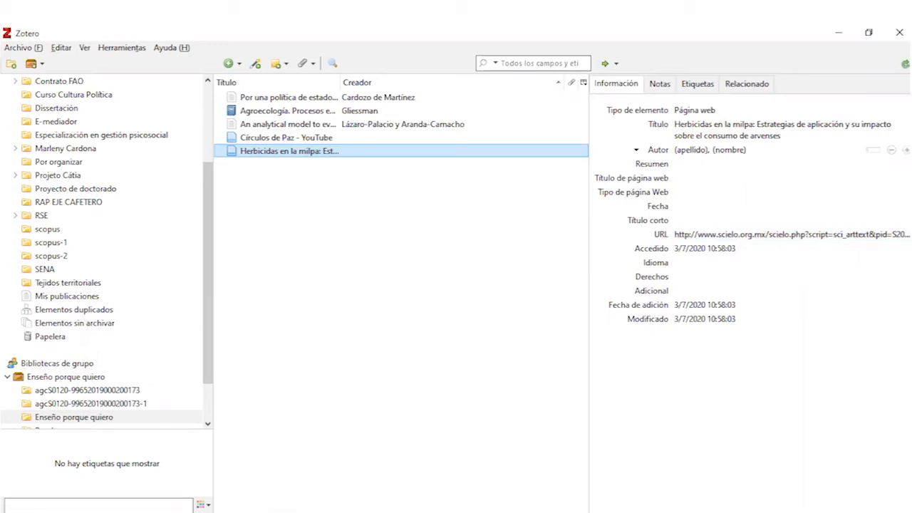
click(716, 237)
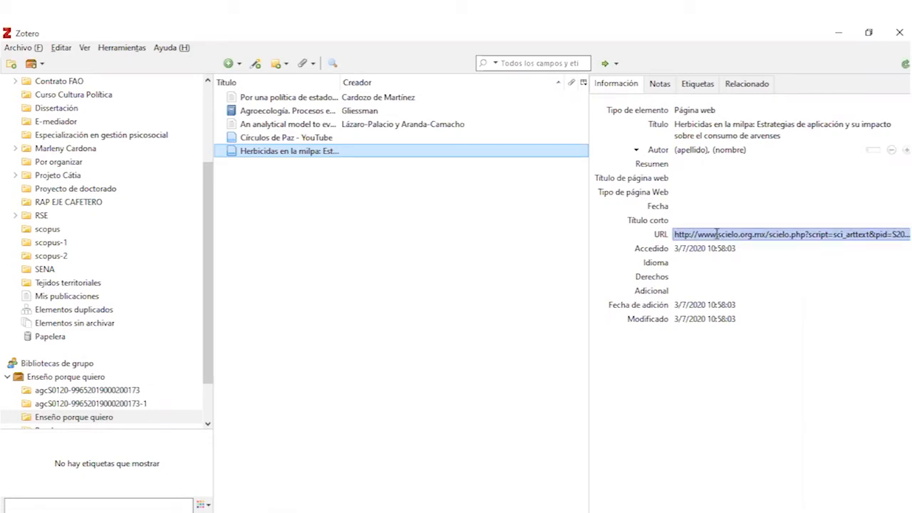
click(716, 235)
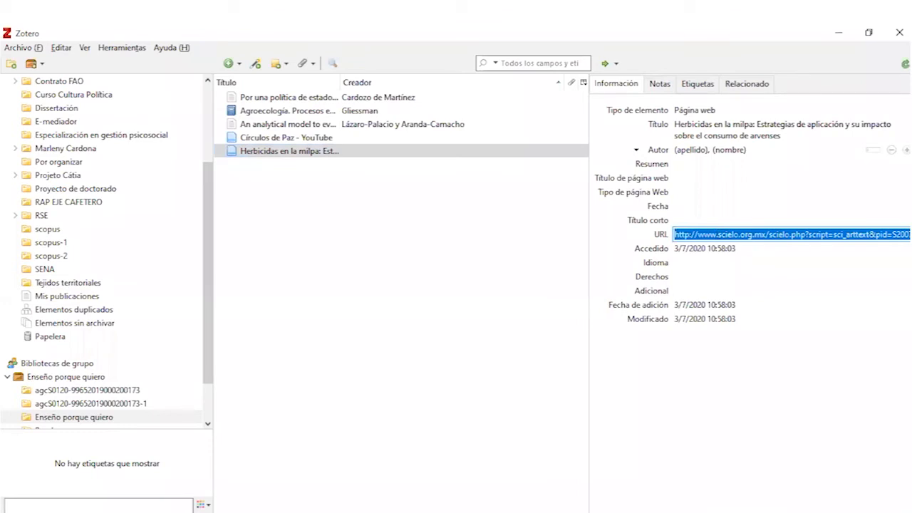
- Switch to Firefox and load the copied "Herbicidas en la milpa" URL in the blank tab
click(363, 511)
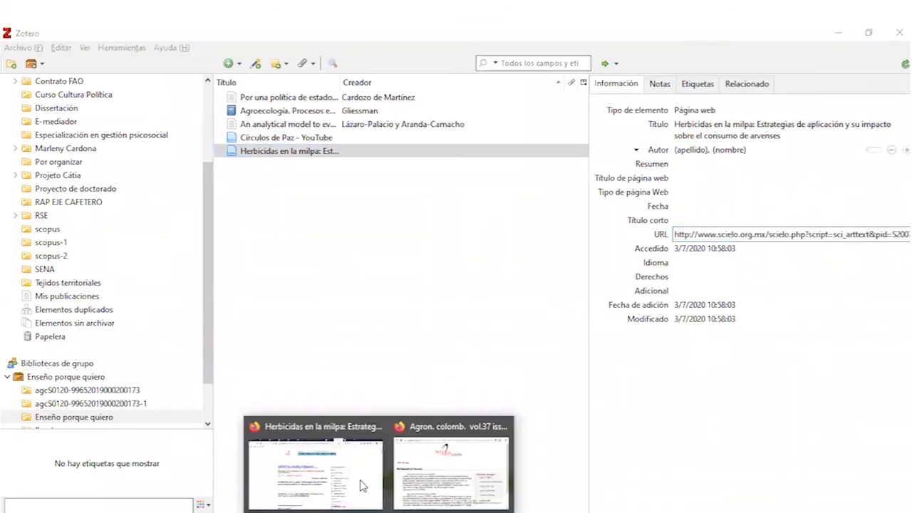
click(757, 37)
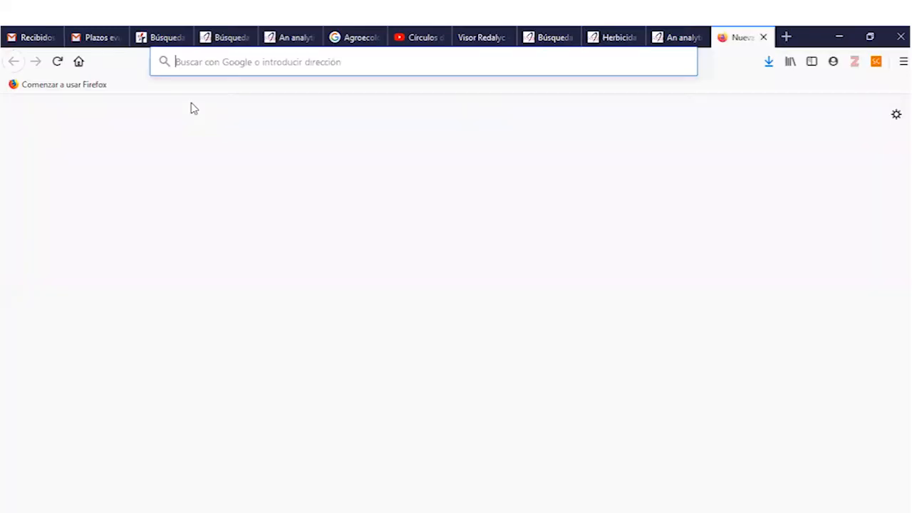
key(ctrl+v)
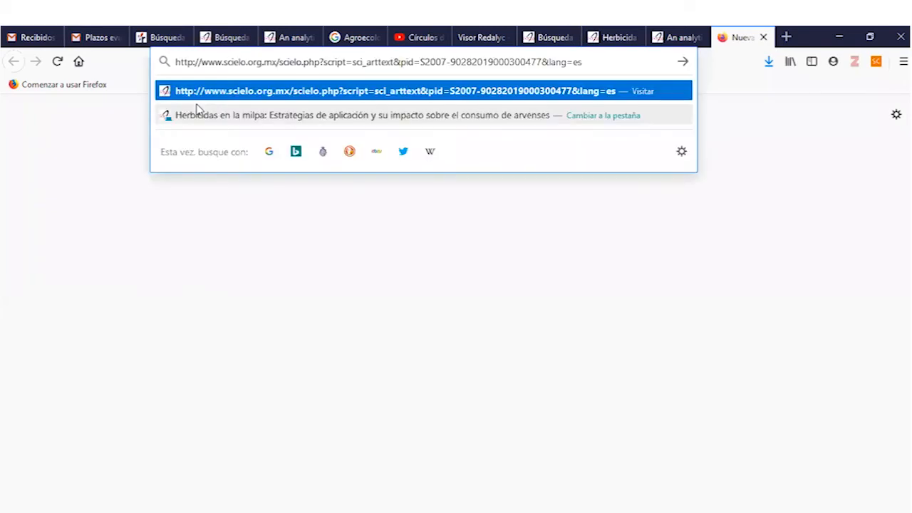
key(Return)
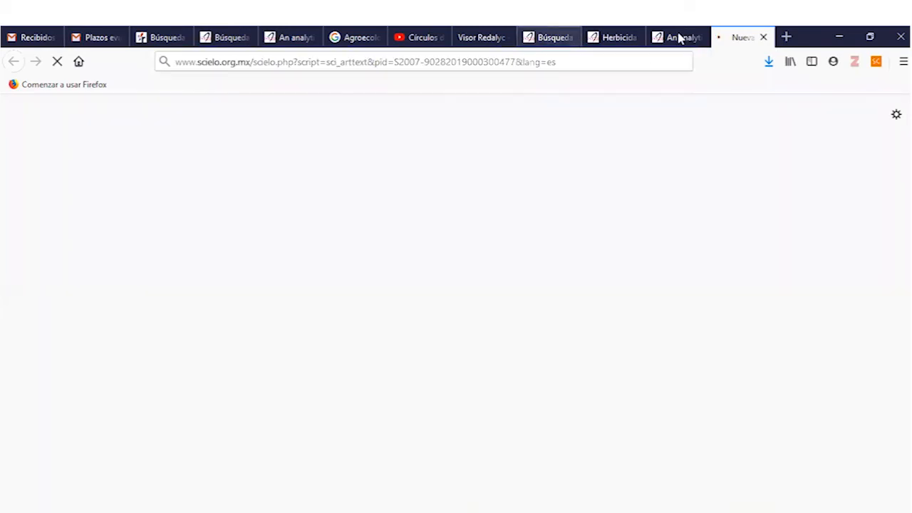
- Go back through the open article pages to the SciELO search results for "agricultura campesina"
click(674, 39)
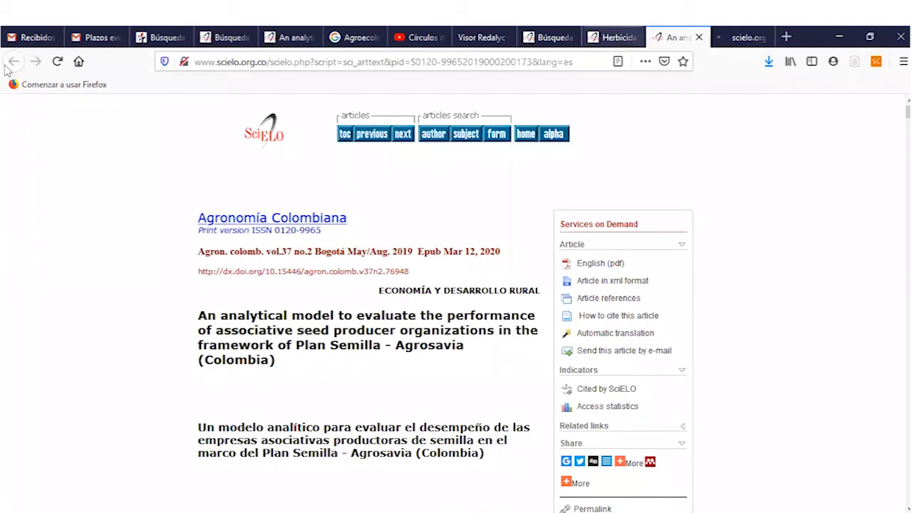
key(ctrl+shift+Tab)
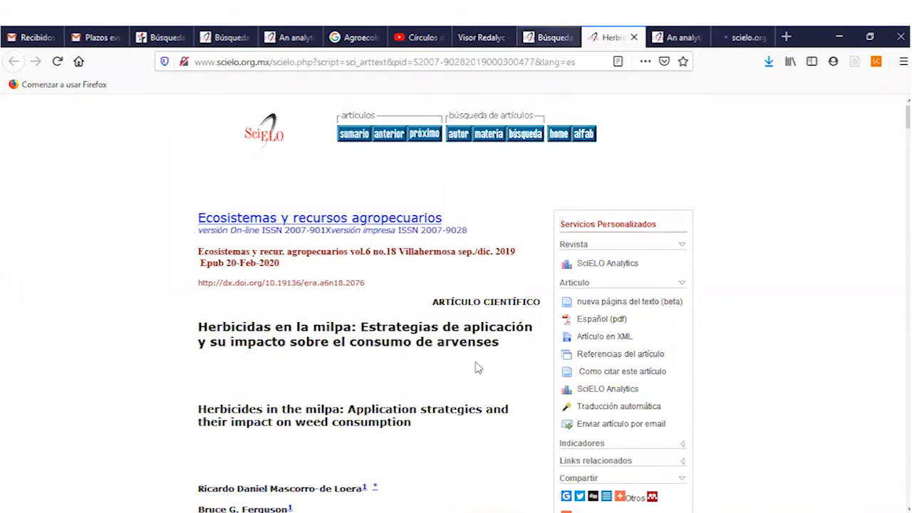
key(ctrl+Page_Up)
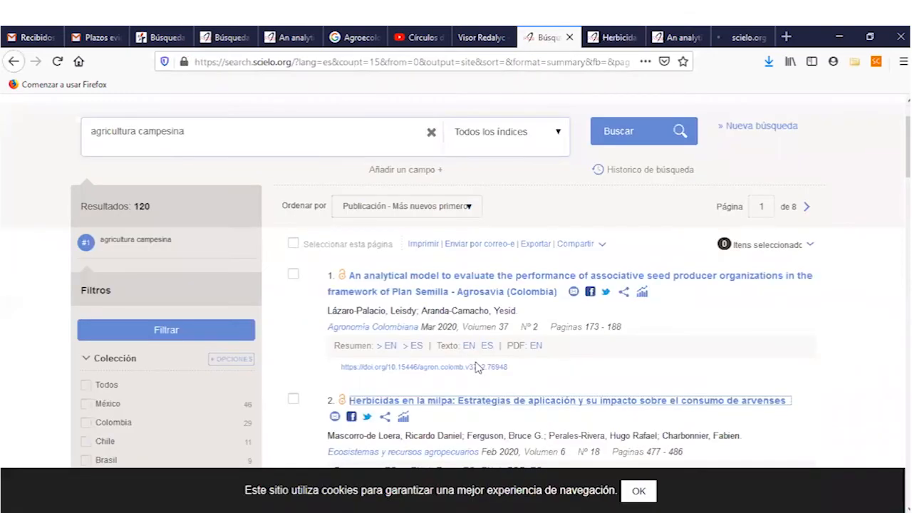
- Save the Redalyc article "Por una política de estado para las universidades públicas colombianas" to the Zotero collection Enseño porque quiero
scroll(477, 367, down, 5)
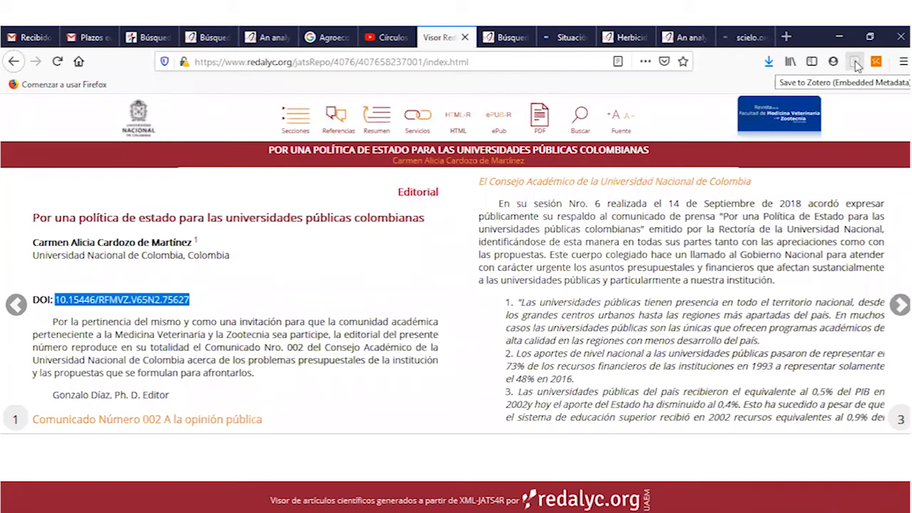
click(854, 62)
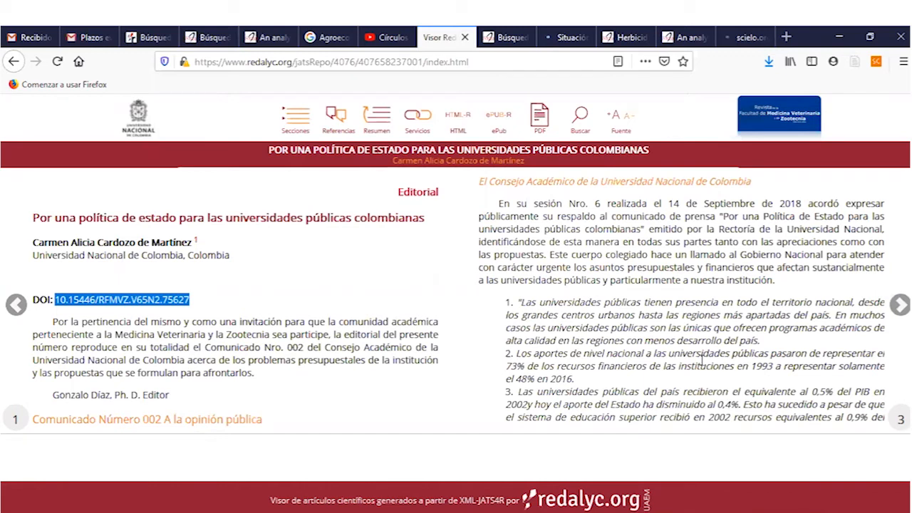
key(ctrl+shift+s)
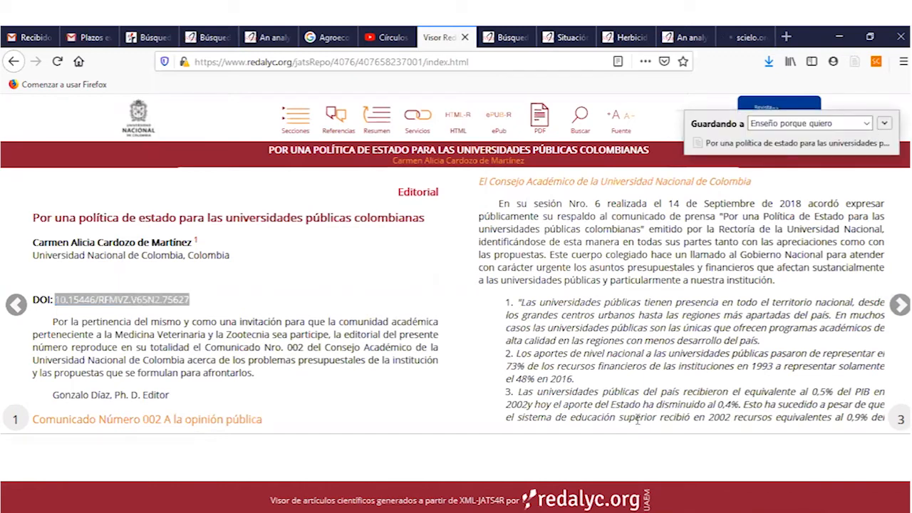
- Switch to Zotero to review the newly saved Redalyc article's metadata, and return to Firefox
mouse_move(543, 512)
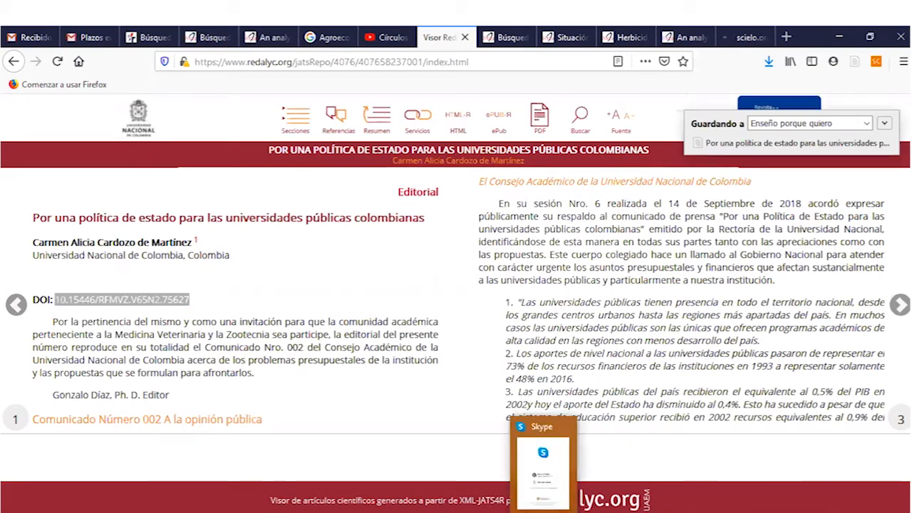
key(alt+Tab)
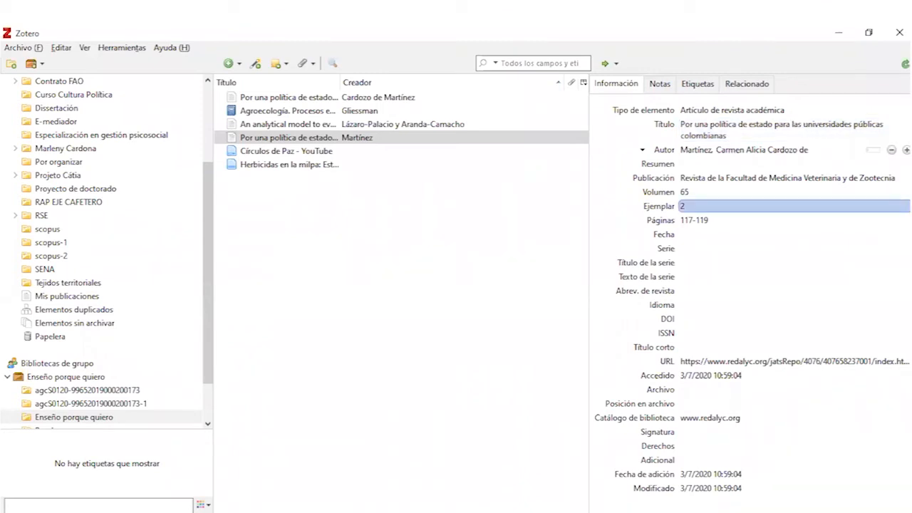
click(355, 477)
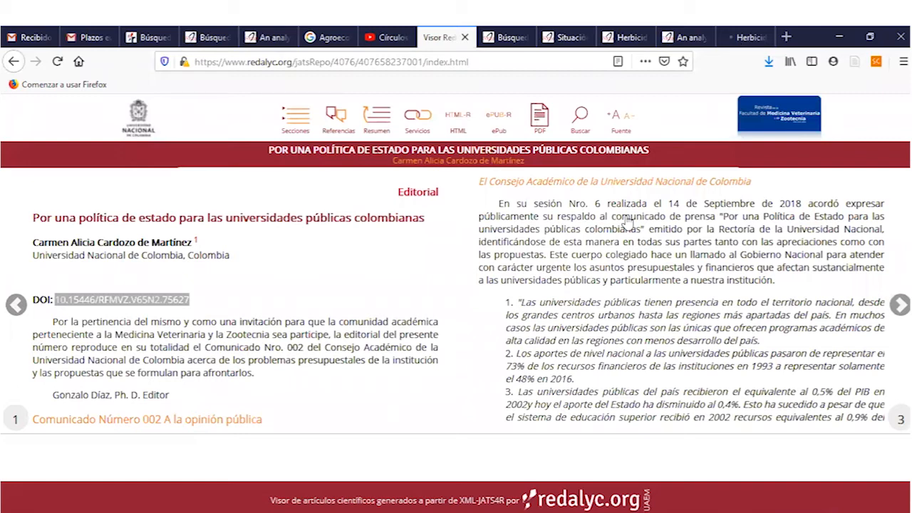
- Go back to the Redalyc search results for "políticas públicas", checking the open SciELO results and article on the way
key(alt+Left)
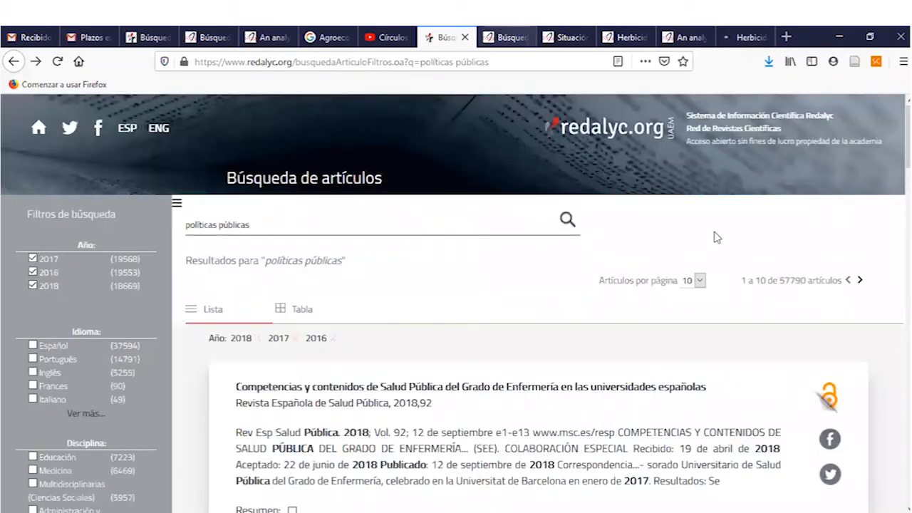
key(ctrl+Tab)
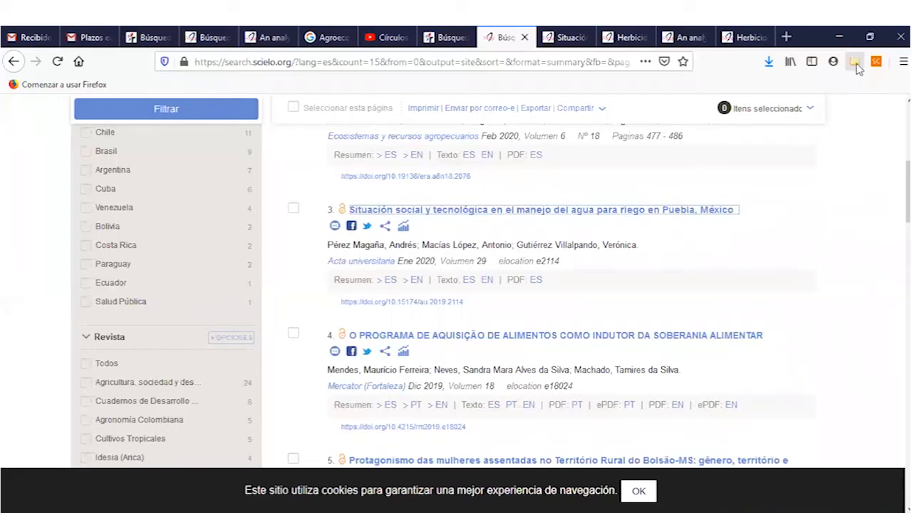
click(569, 38)
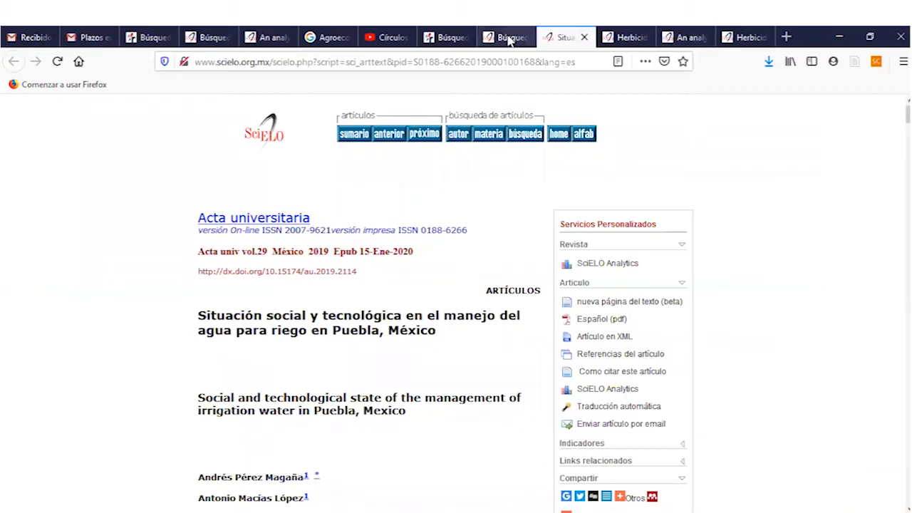
click(446, 40)
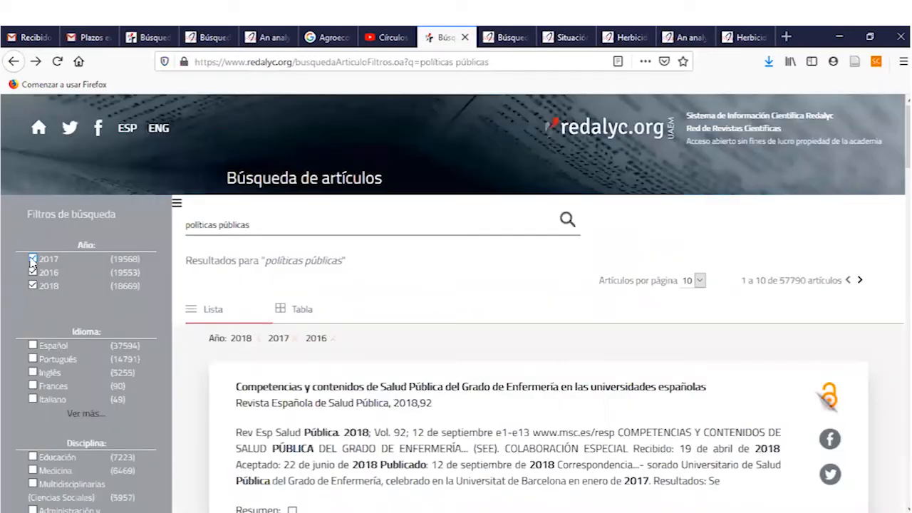
- Clear the 2017, 2016 and 2018 year filters of the Redalyc search
click(32, 260)
click(32, 272)
click(33, 286)
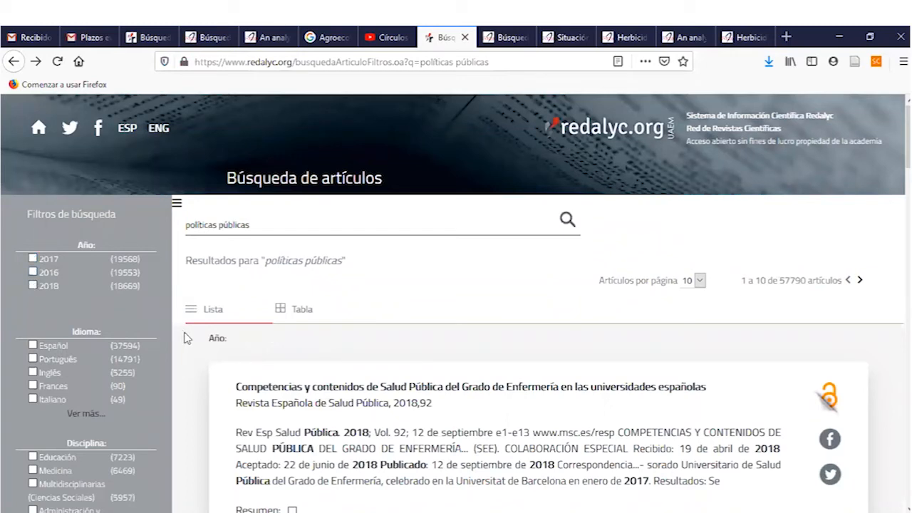
- Return to the Redalyc home page and run the article search for "políticas públicas" again
scroll(9, 194, down, 5)
scroll(23, 94, up, 5)
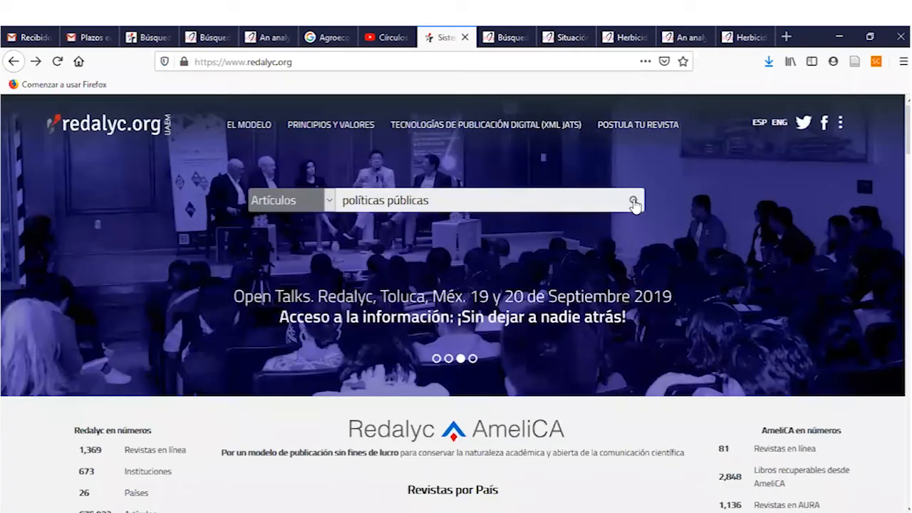
click(504, 277)
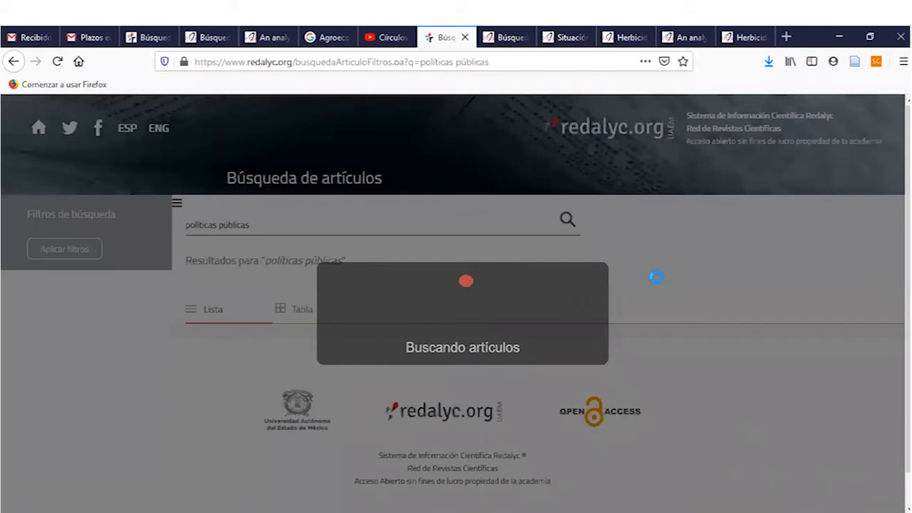
scroll(656, 277, down, 1)
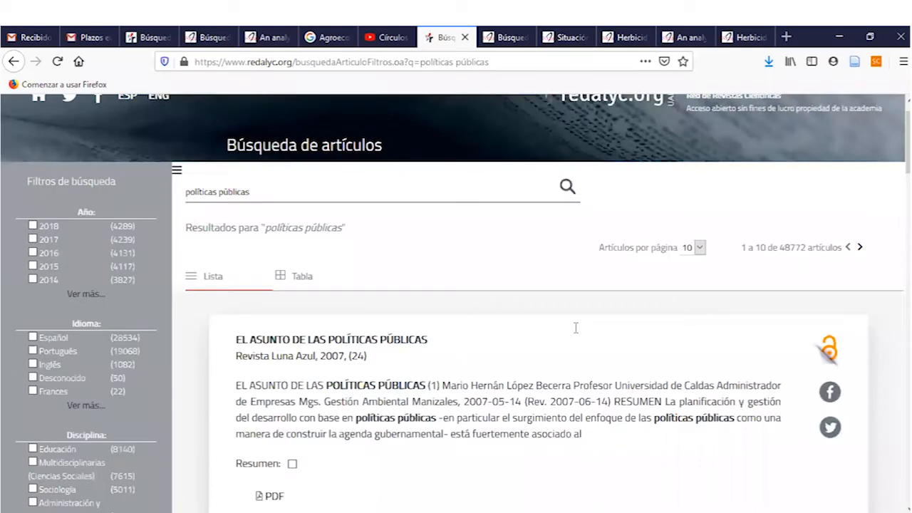
- Open the PDF page of the Redalyc result "El asunto de las políticas públicas" and save the article to Zotero
scroll(576, 333, down, 5)
click(280, 139)
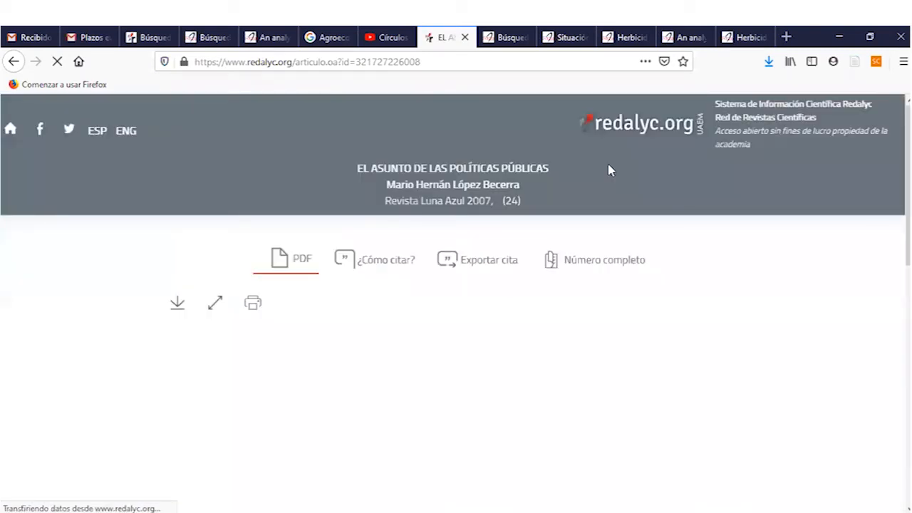
scroll(712, 168, down, 1)
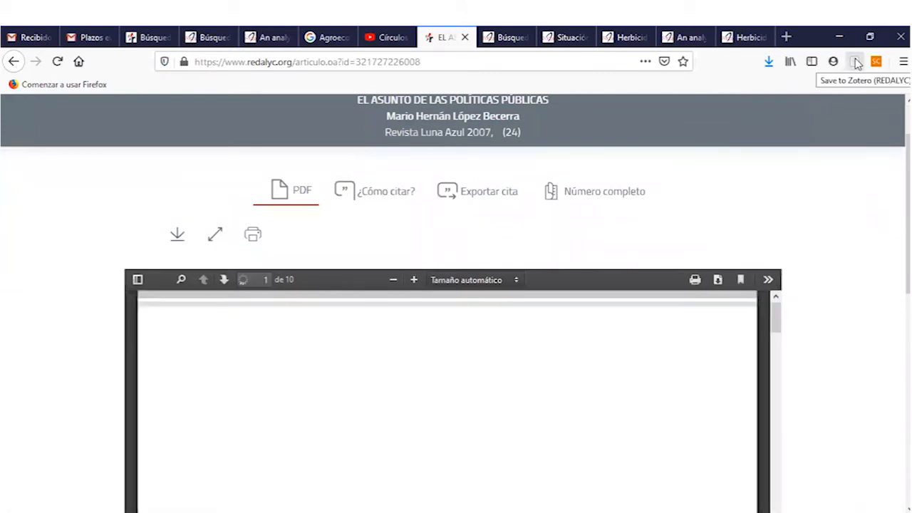
click(856, 62)
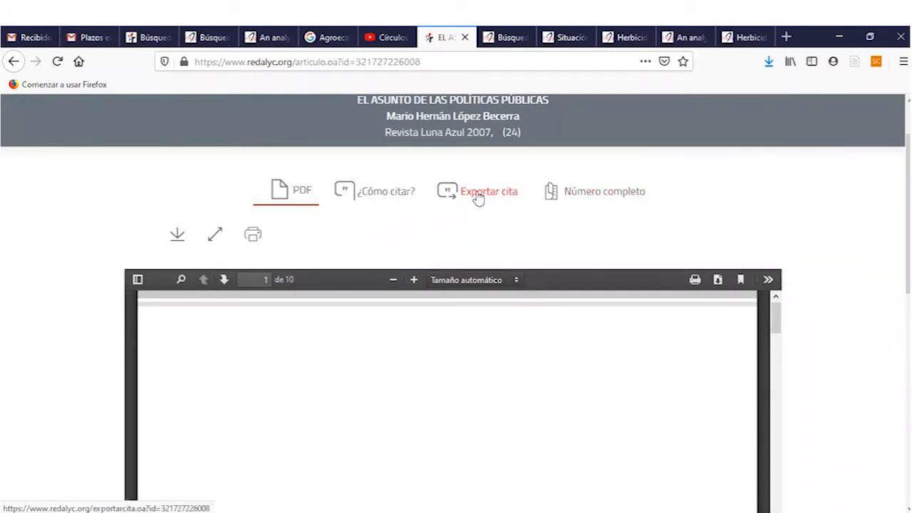
- Open the article's citation export page and examine the record in BibTeX format
click(478, 199)
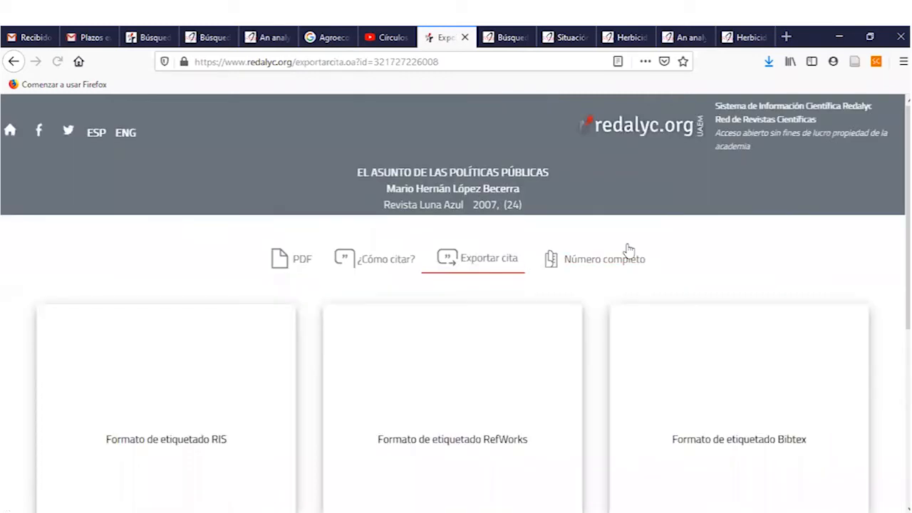
scroll(743, 277, down, 3)
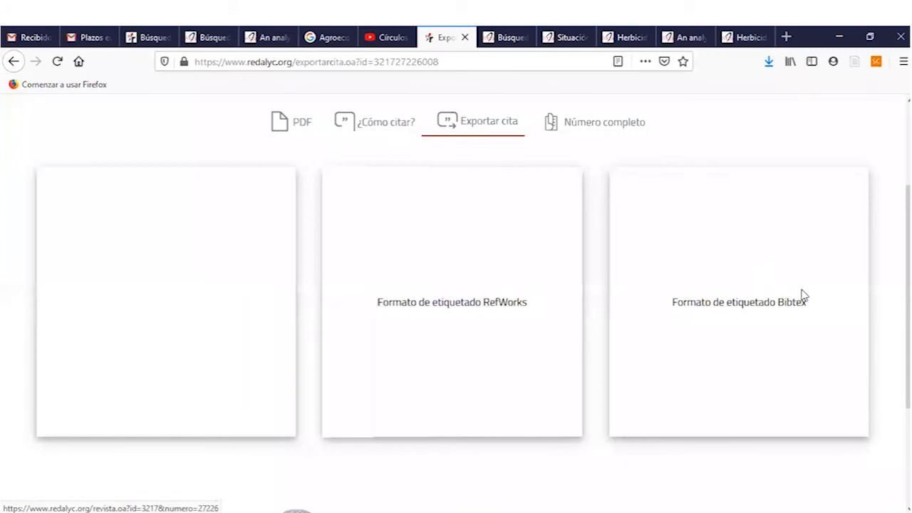
click(860, 220)
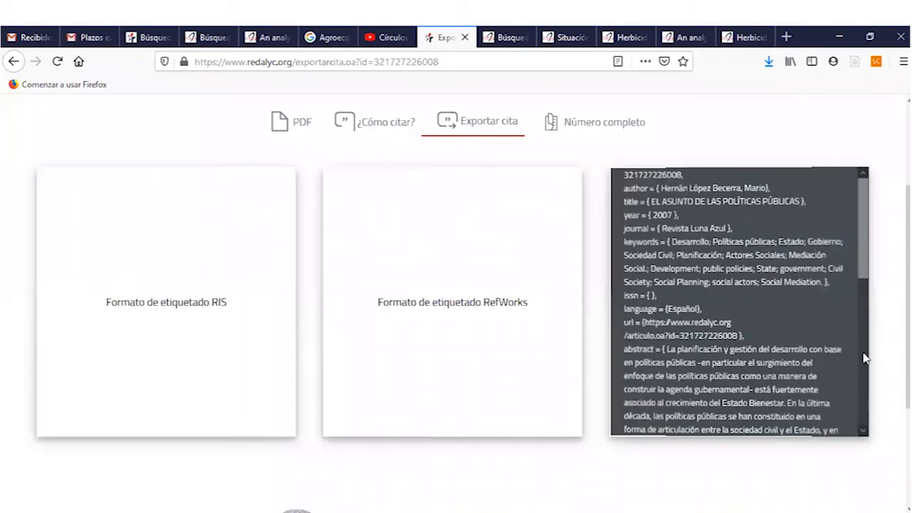
scroll(864, 358, down, 3)
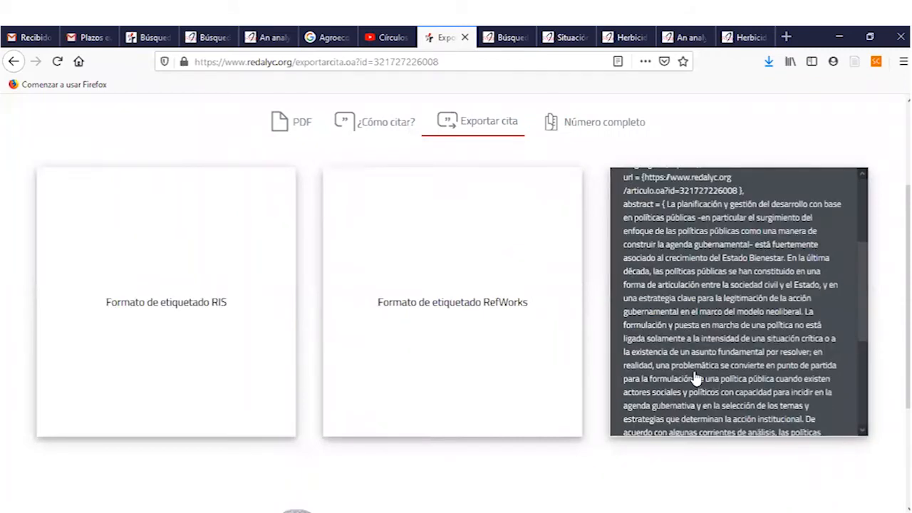
scroll(694, 378, down, 4)
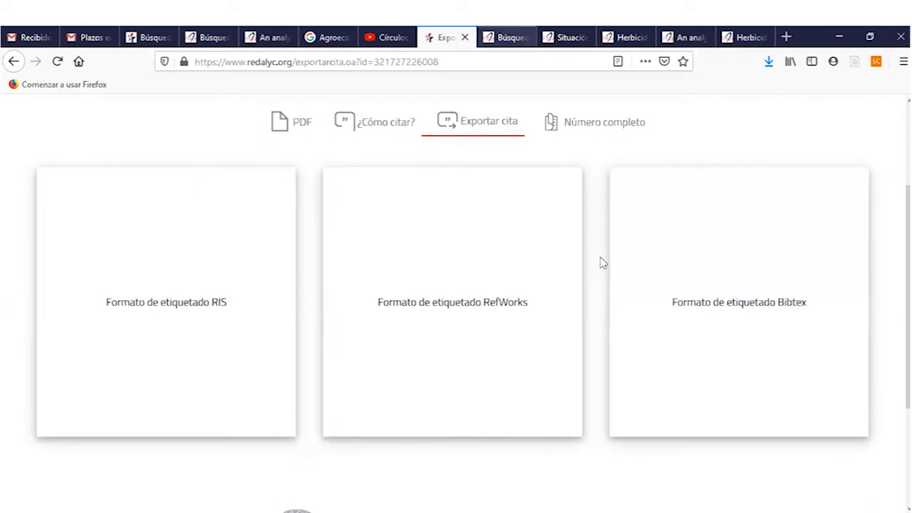
- Switch to Zotero to review the saved "El Asunto De Las Políticas Públicas" entry and the browser connector installation option, and return to Firefox
key(ctrl+Tab)
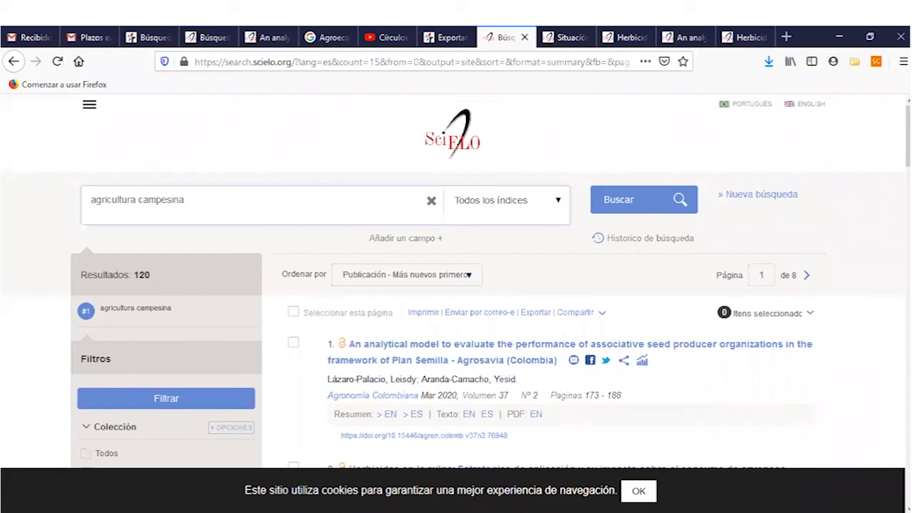
key(alt+Tab)
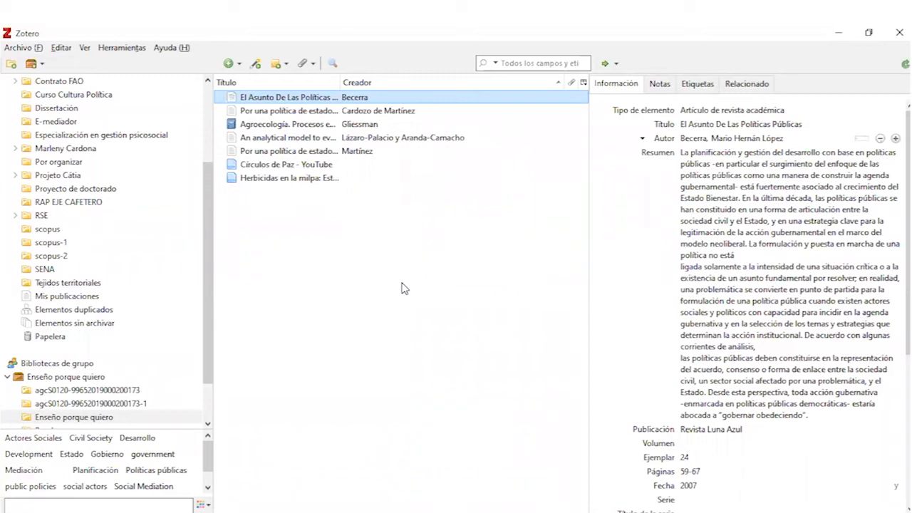
click(121, 47)
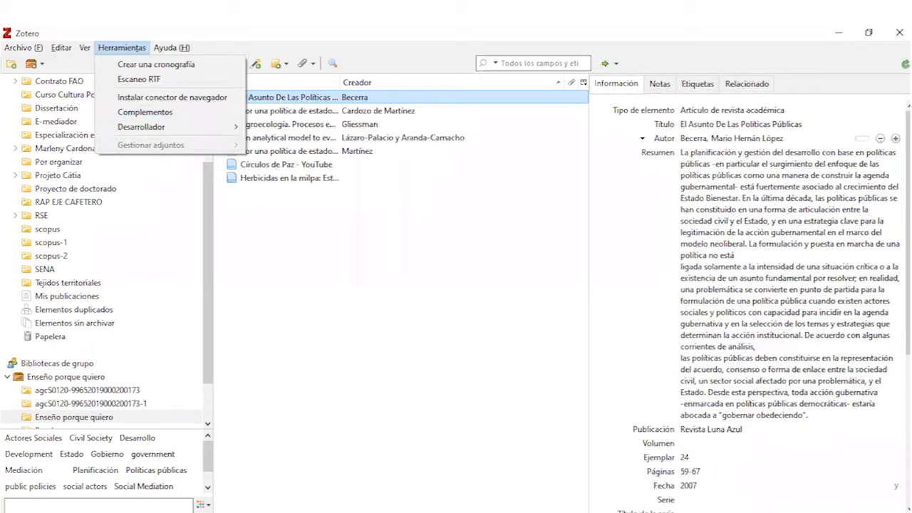
click(329, 508)
click(339, 492)
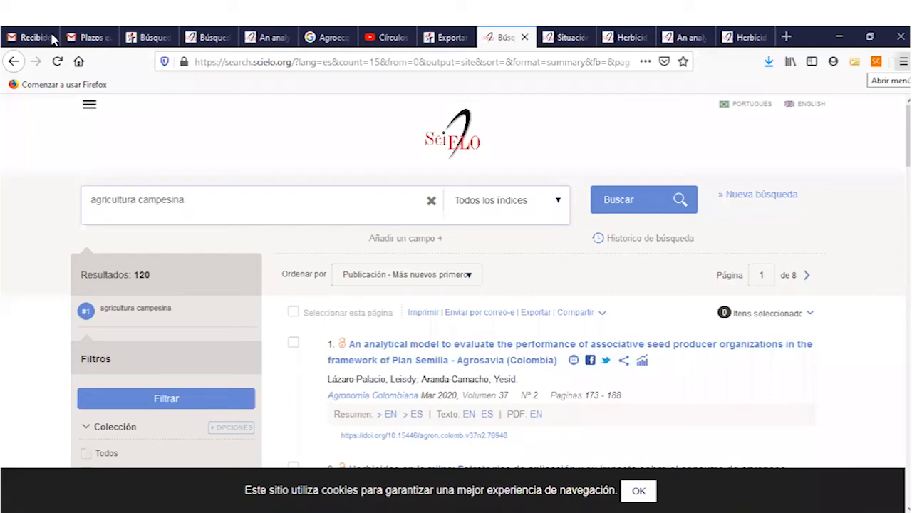
key(alt+Tab)
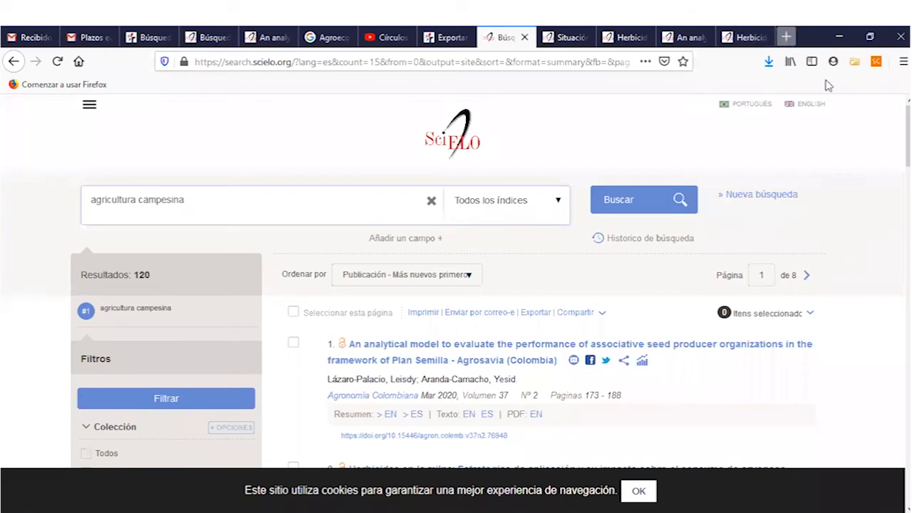
- Open the zotero.org download page in a new tab and examine the Zotero Connector offered for Firefox
key(ctrl+t)
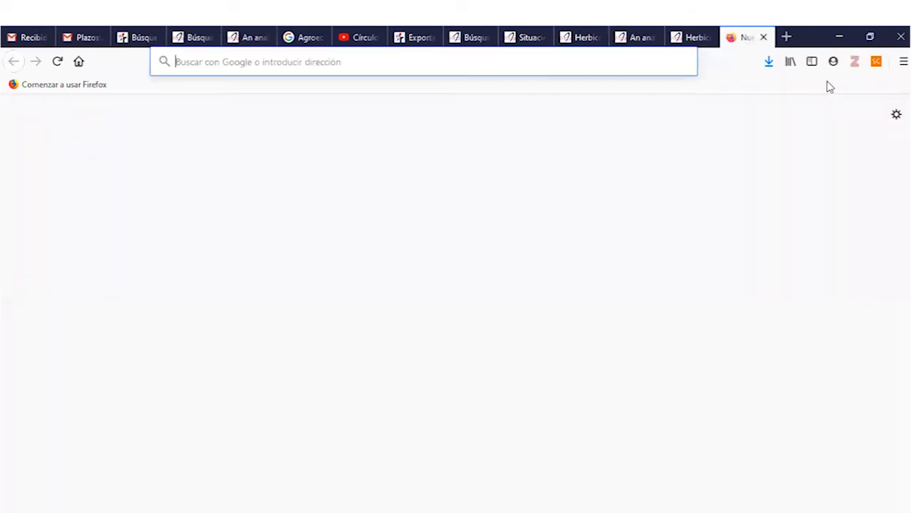
text(zotero)
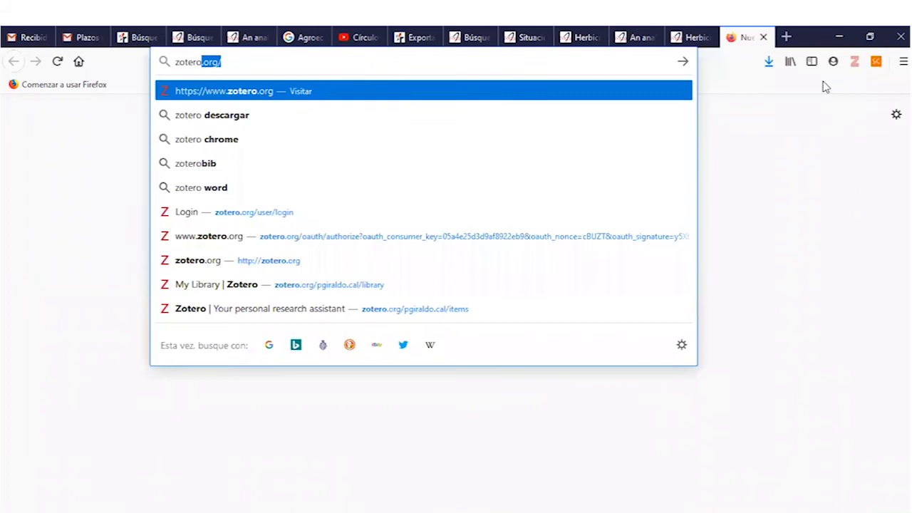
key(Return)
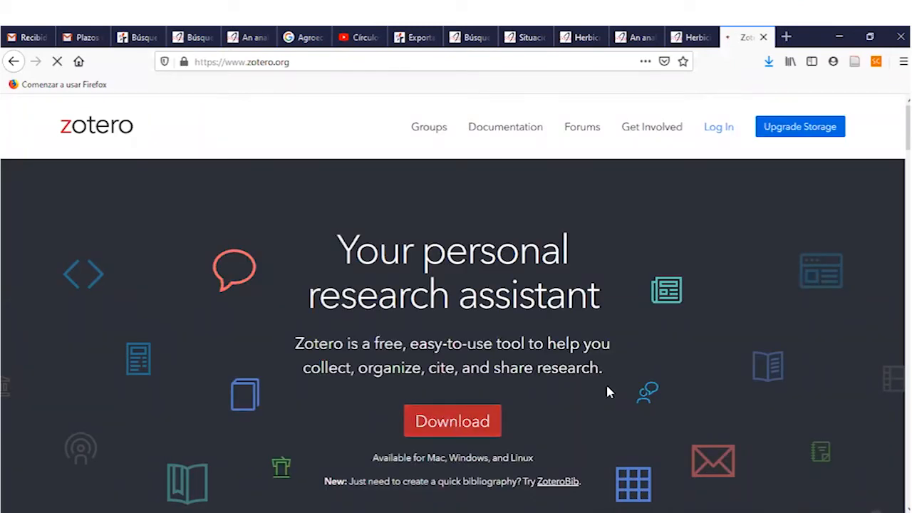
scroll(610, 391, down, 2)
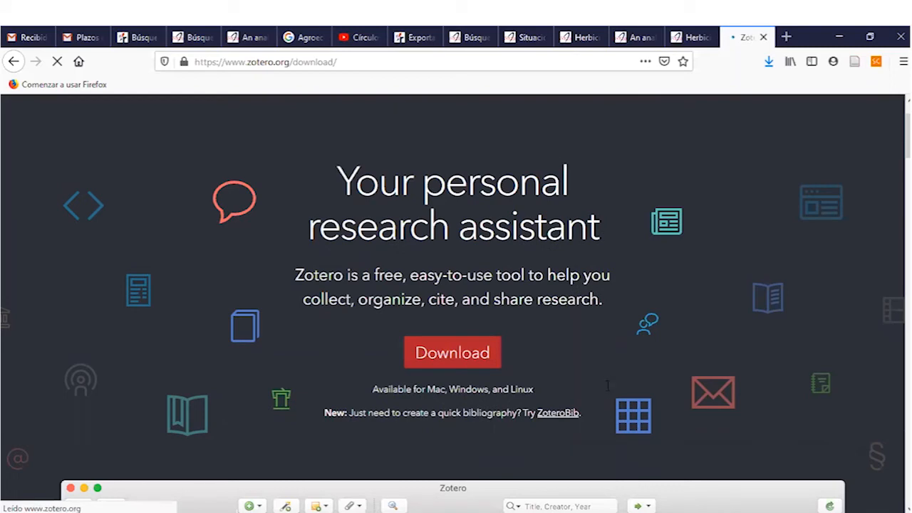
scroll(645, 265, down, 3)
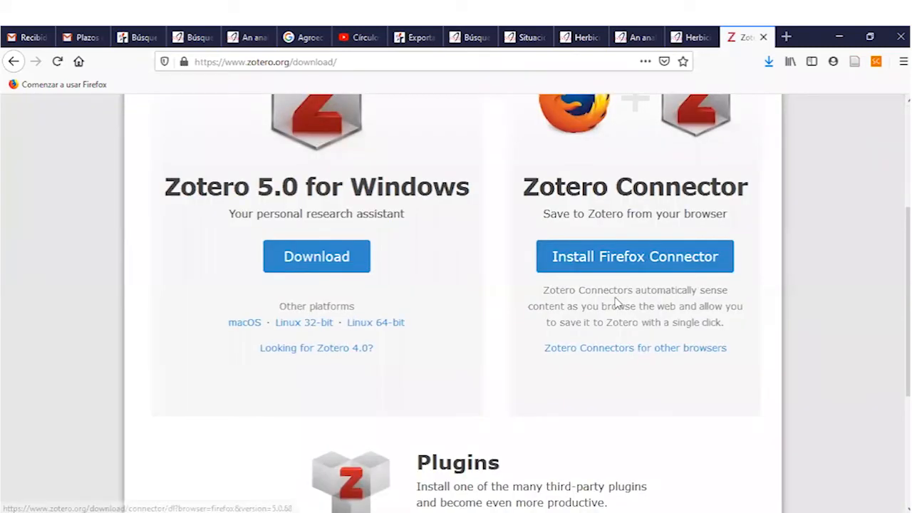
scroll(617, 303, down, 2)
scroll(617, 304, up, 2)
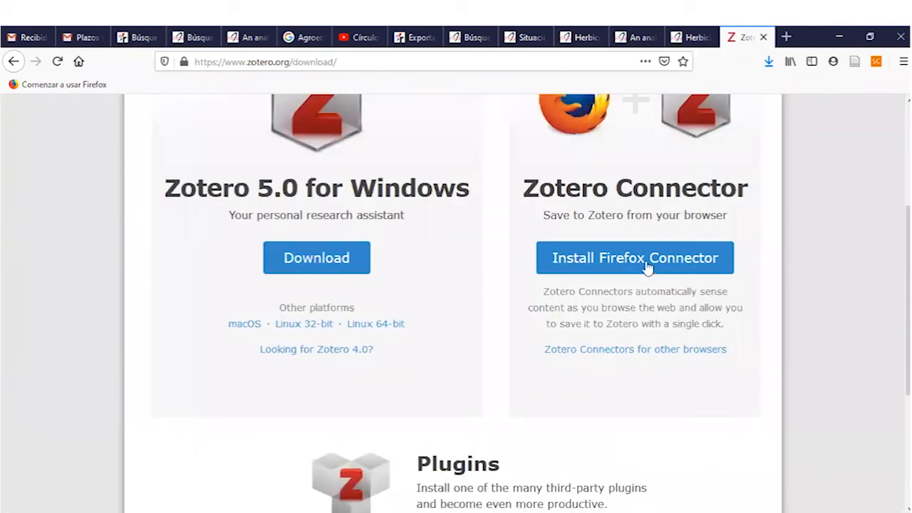
scroll(783, 209, up, 2)
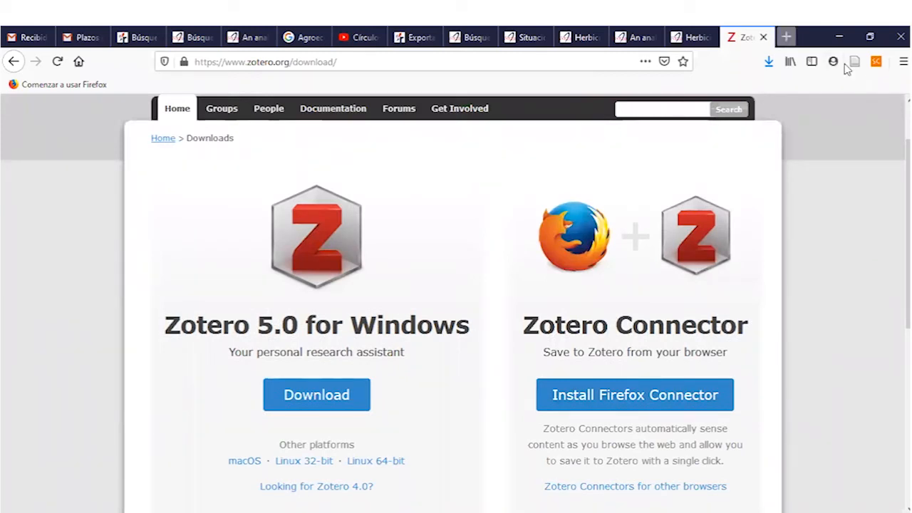
- Compare the Zotero Connector icon on a blank Firefox tab with the zotero.org download page, and switch to Zotero
key(ctrl+t)
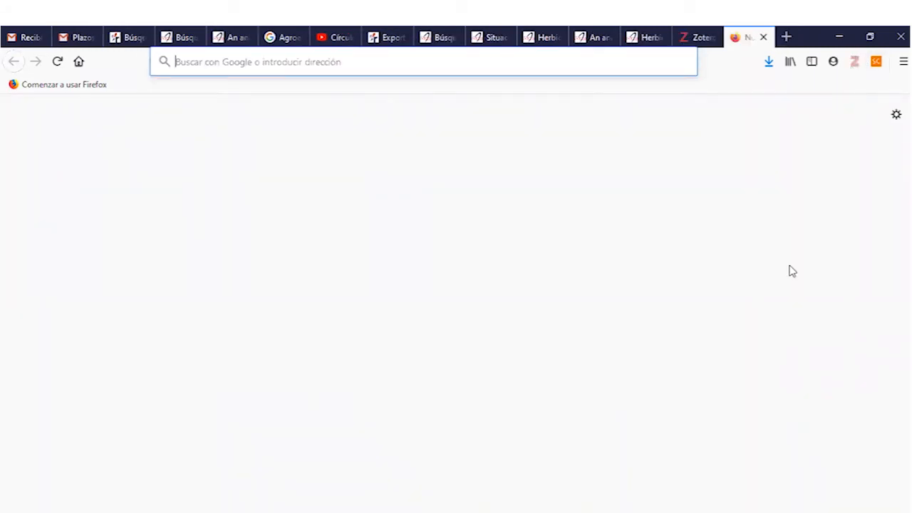
click(698, 39)
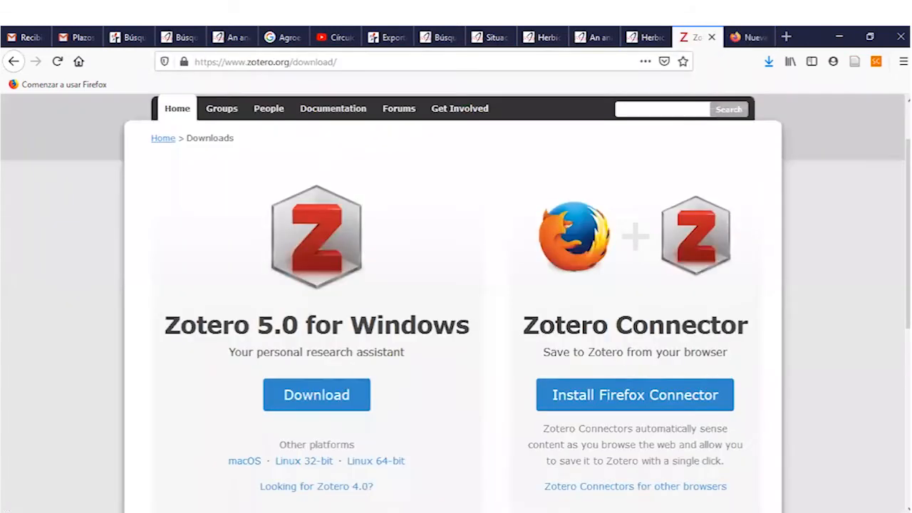
mouse_move(543, 511)
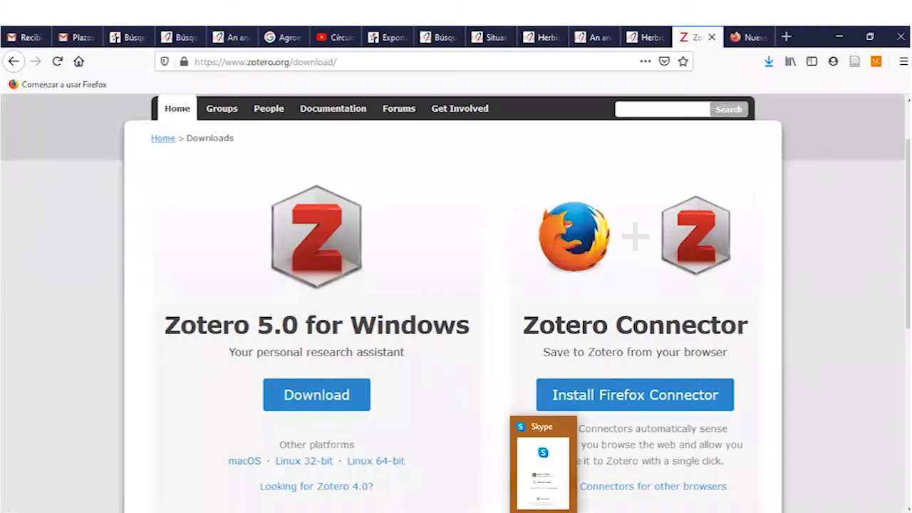
click(511, 512)
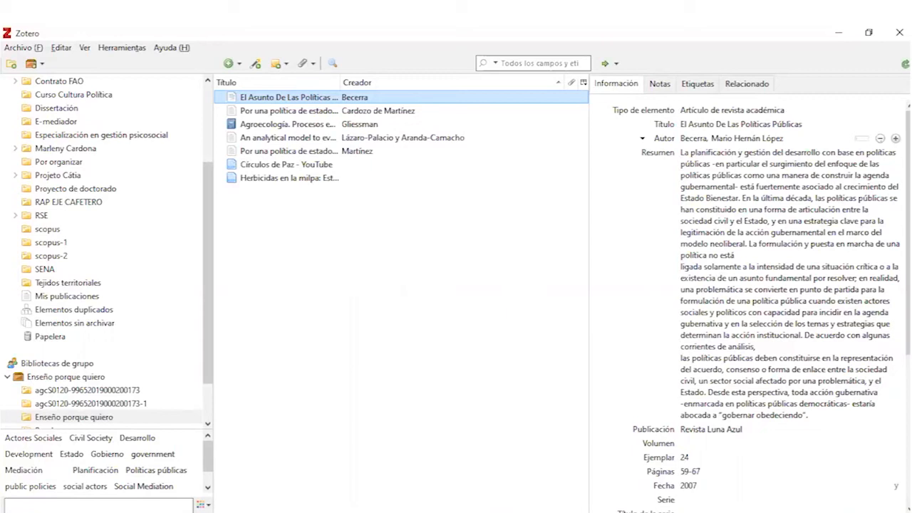
- Switch to Word, create a blank document and enable its disabled macro content
mouse_move(379, 512)
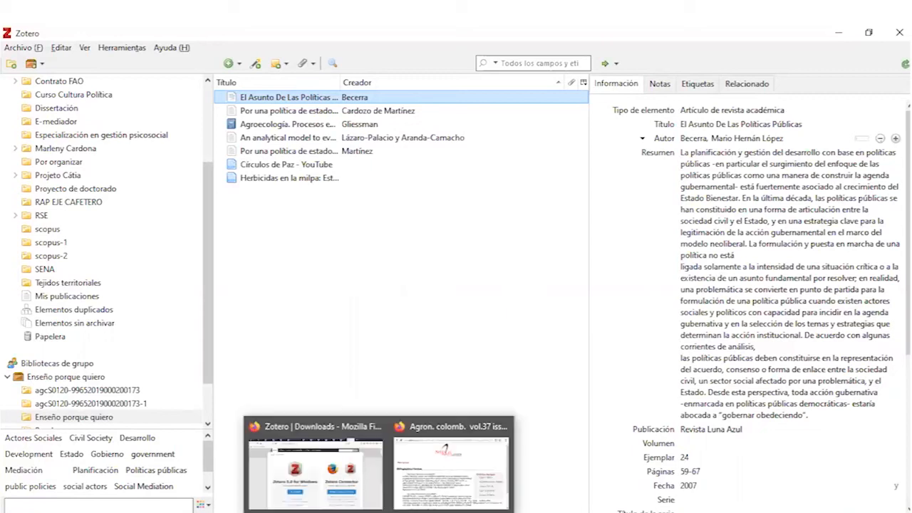
click(378, 512)
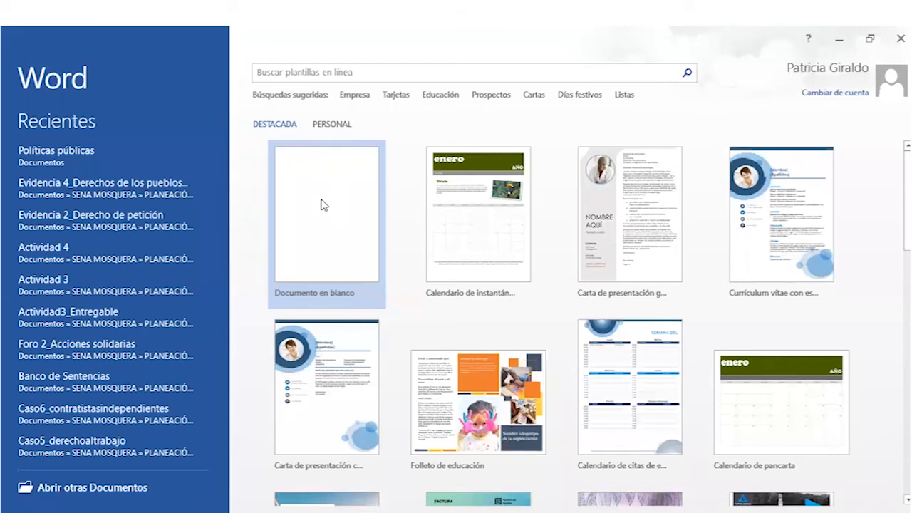
click(324, 205)
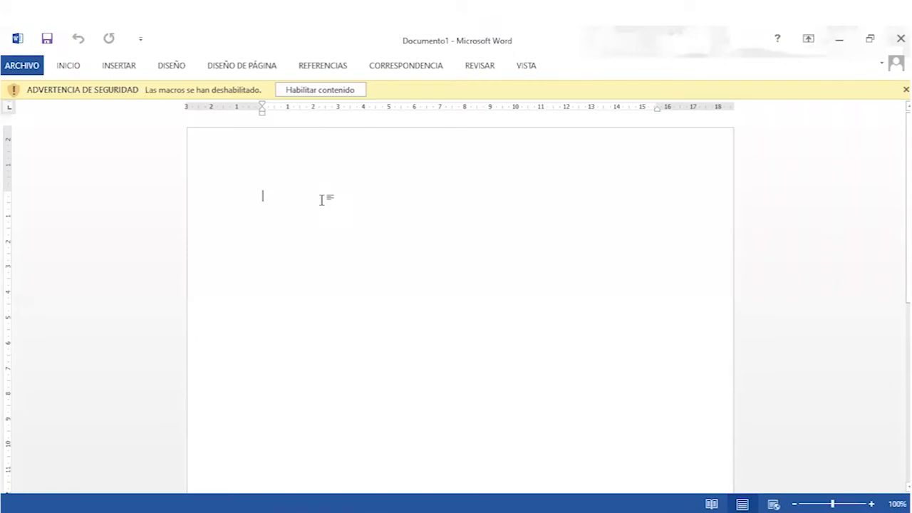
click(322, 89)
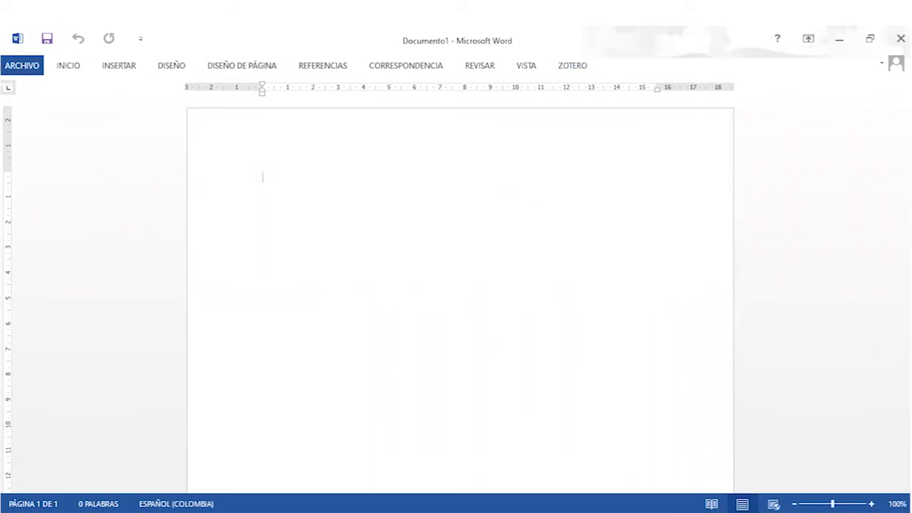
- Write "Frente a el tema de las políticas públicas" in the blank document
text(Frente a el tema de las p)
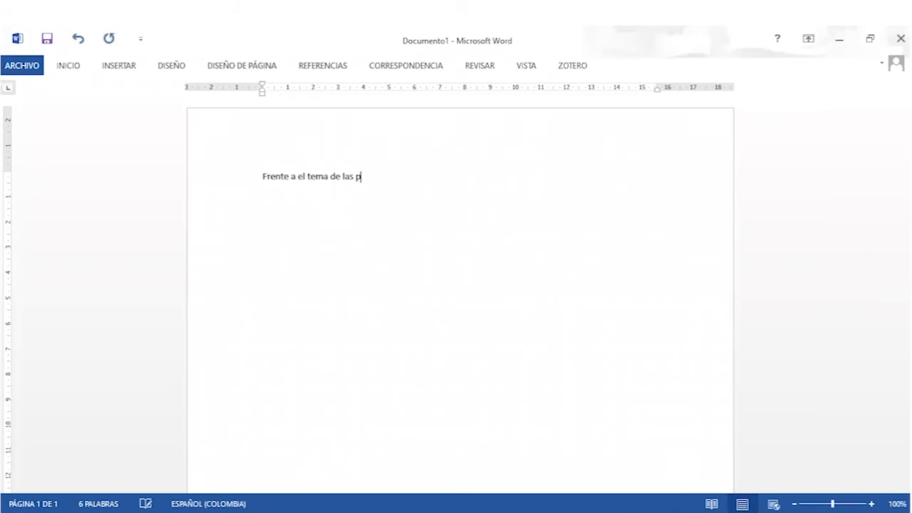
text(olíticas pública)
key(BackSpace)
text(s)
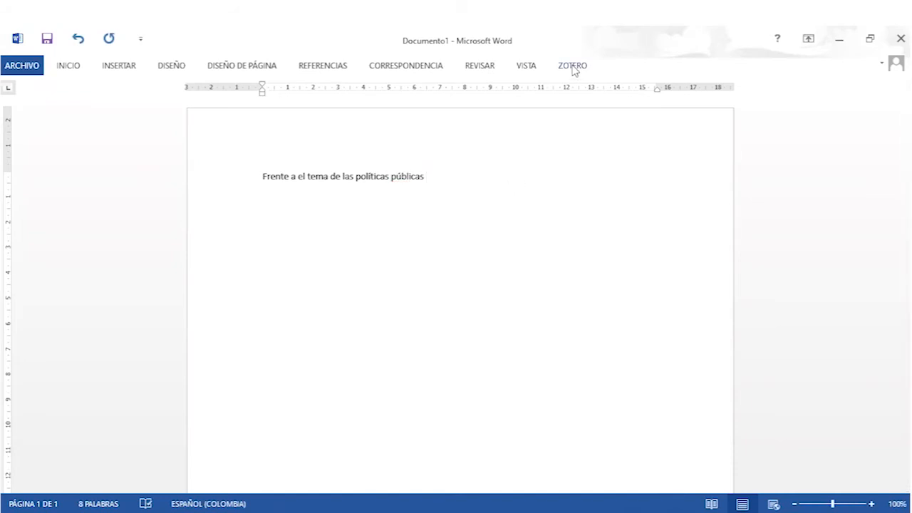
- Start a Zotero citation after the sentence, accepting American Psychological Association (APA) 7th edition, Español (España) and citations stored as fields
click(574, 68)
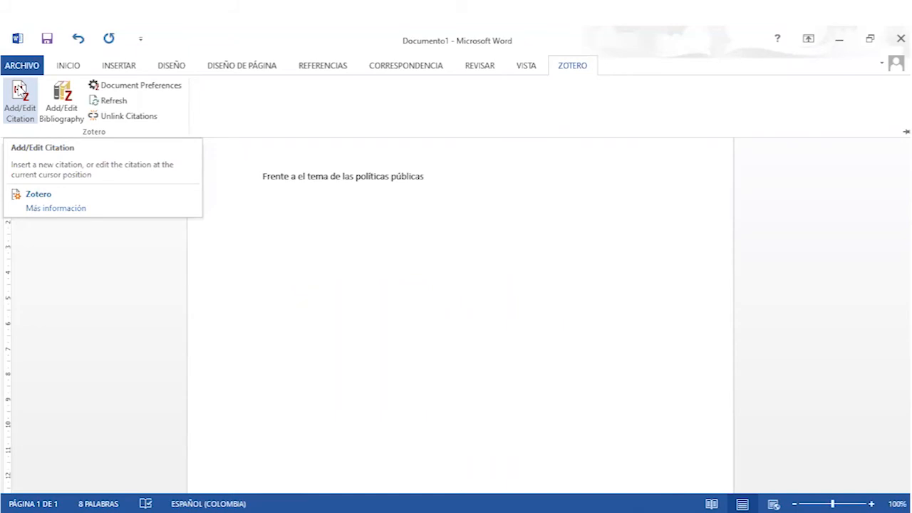
click(20, 91)
click(20, 109)
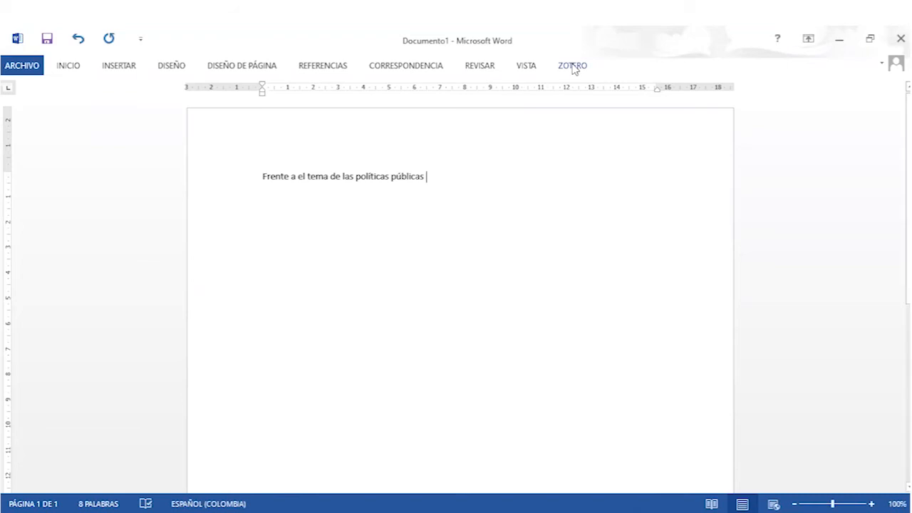
click(573, 66)
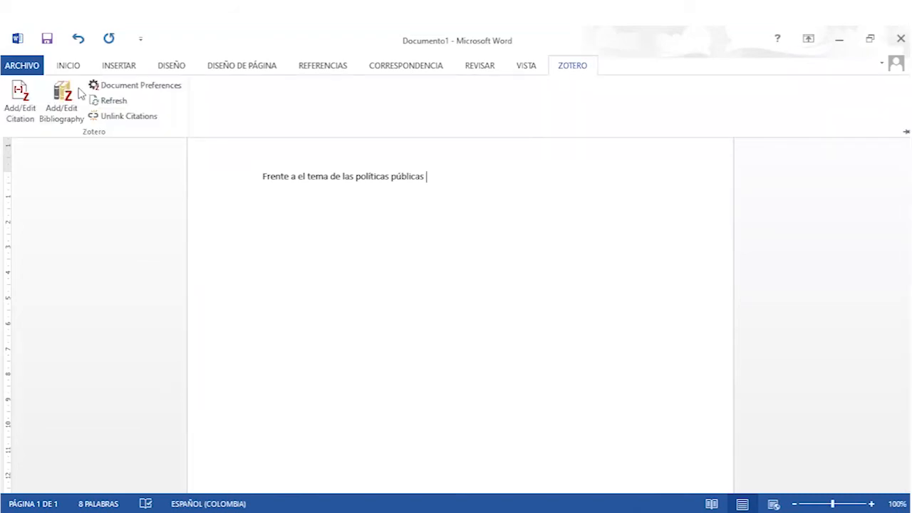
click(27, 100)
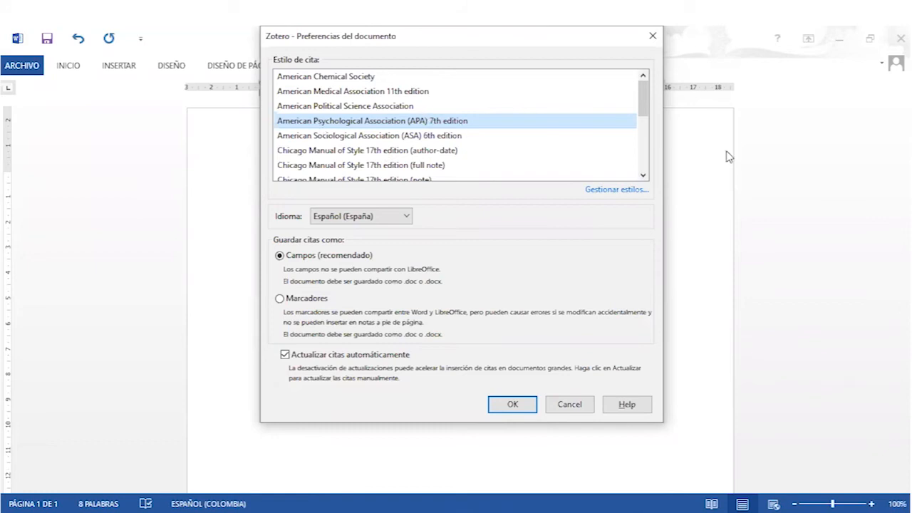
click(643, 178)
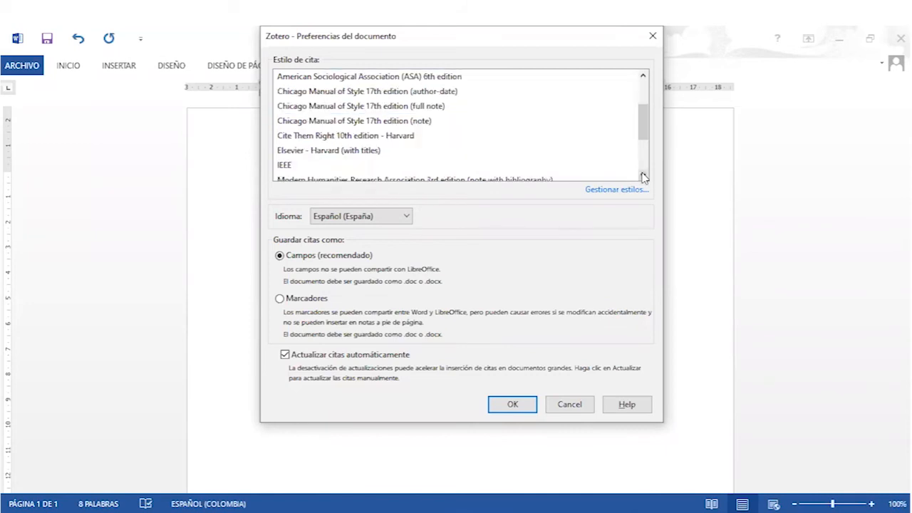
scroll(644, 174, down, 2)
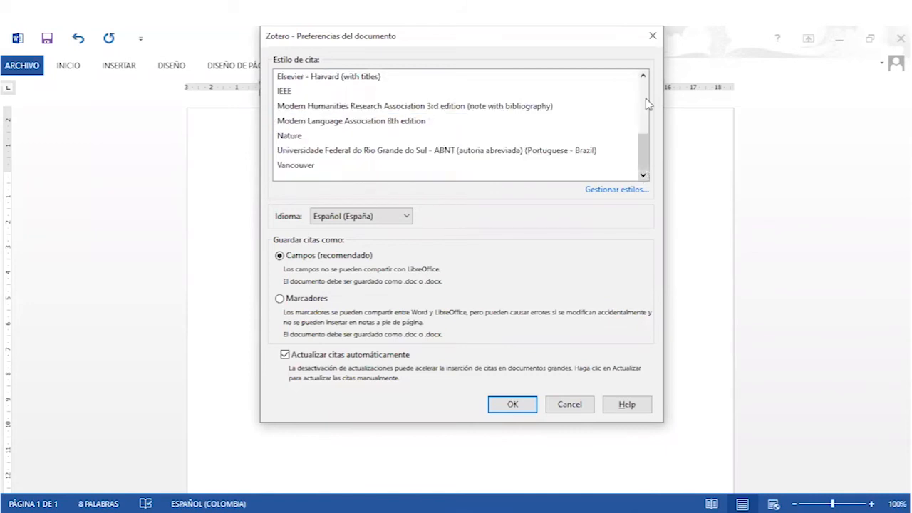
scroll(596, 106, up, 2)
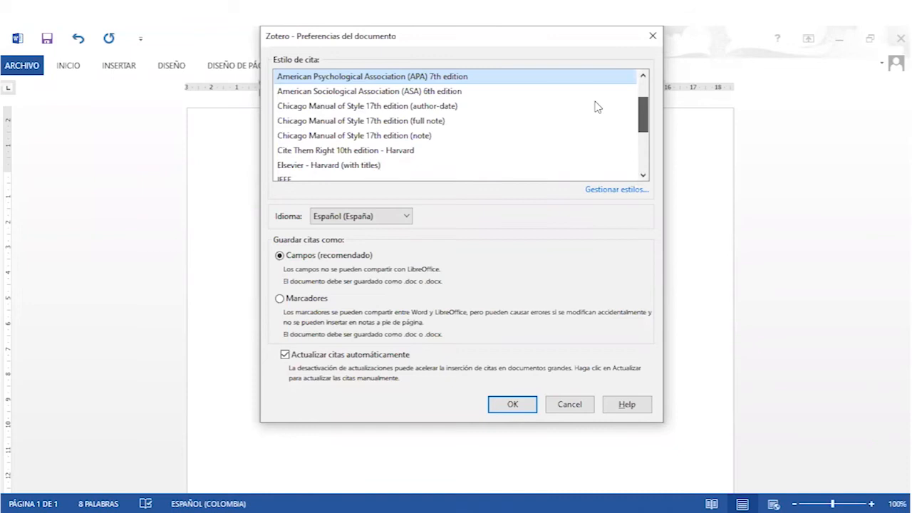
click(513, 405)
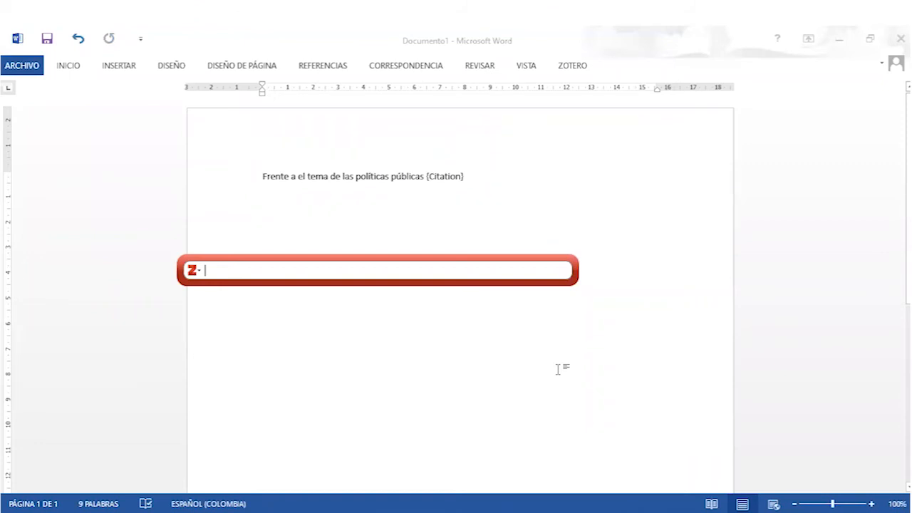
- Search the Zotero references by the author's surname and clear the search term
text(cardozo)
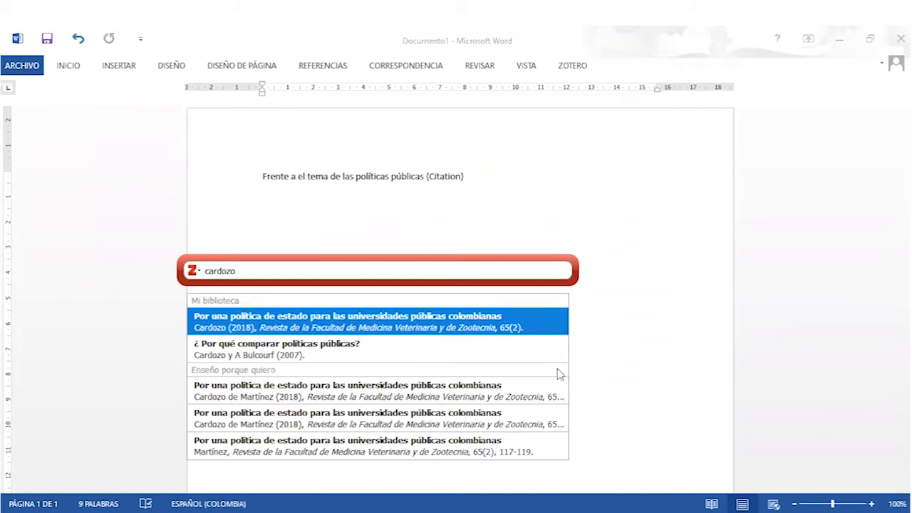
key(BackSpace)
key(BackSpace)
key(BackSpace)
key(BackSpace)
key(BackSpace)
key(BackSpace)
key(BackSpace)
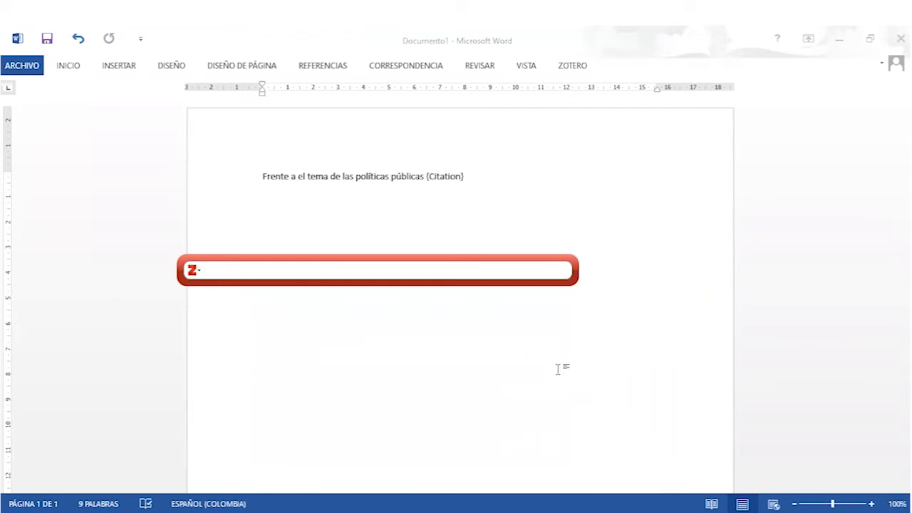
- Search the references for "zootecnia" and insert the 2018 "Por una política de estado para las universidades públicas colombianas" citation from Mi biblioteca
text(zootecnia)
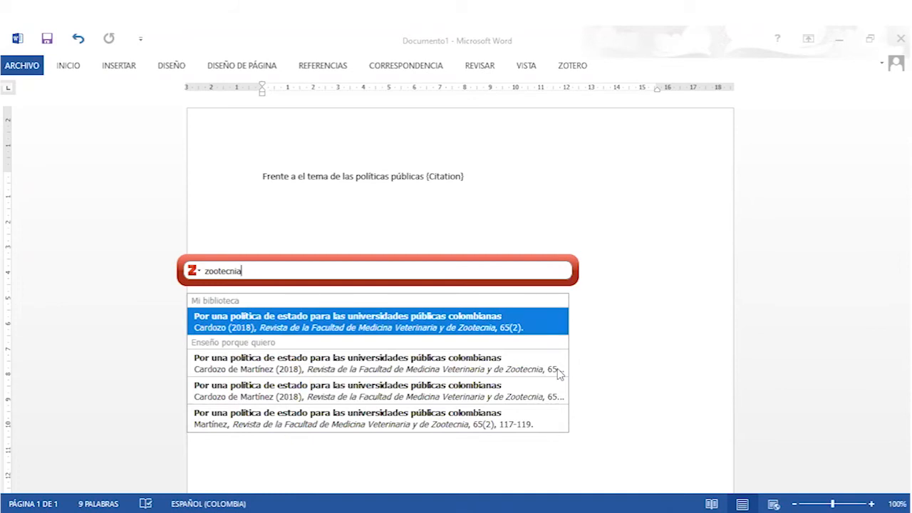
key(BackSpace)
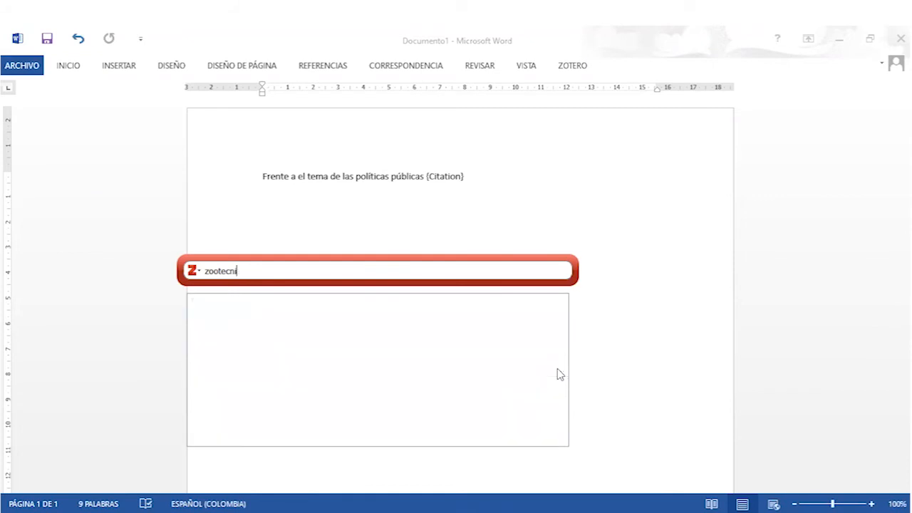
click(294, 327)
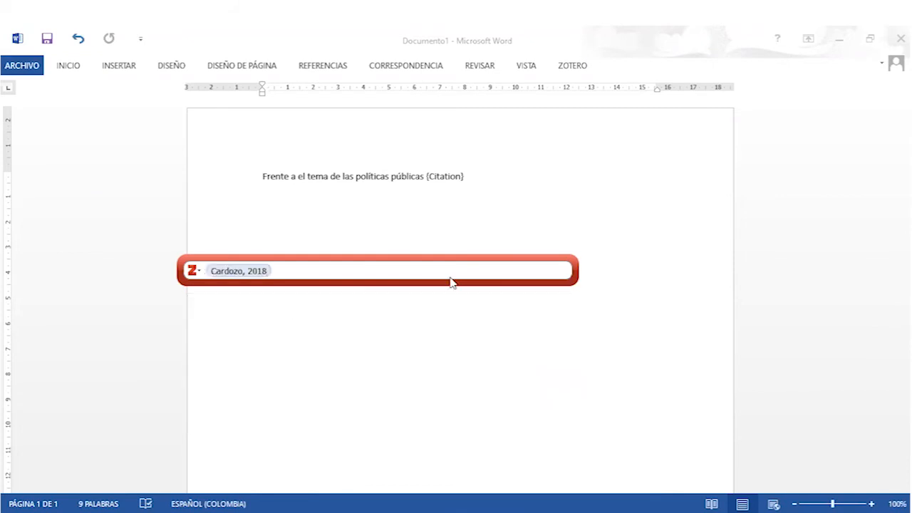
key(Return)
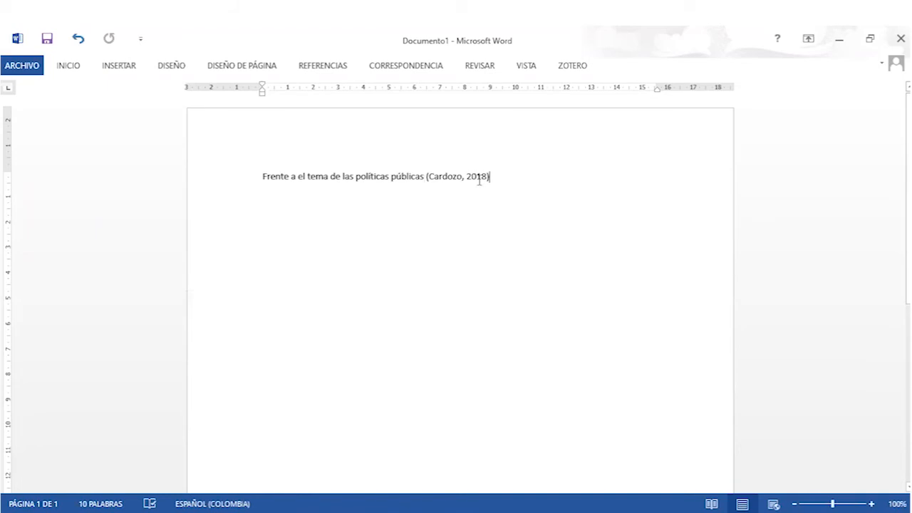
- Place the text cursor just before the inserted citation and add an opening quotation mark there
key(Left)
key(Left)
key(Left)
key(Left)
key(Left)
key(Left)
key(Left)
key(Left)
key(Left)
key(Left)
key(Left)
key(Left)
key(Left)
key(Left)
key(Left)
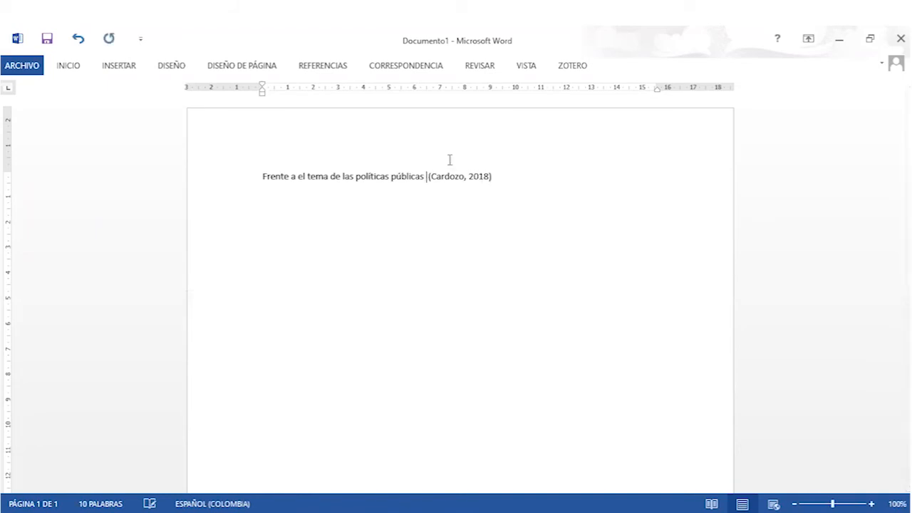
text(")
- Switch to Firefox, open the Redalyc article "Por una política de estado para las universidades públicas colombianas" and return to Word
click(353, 511)
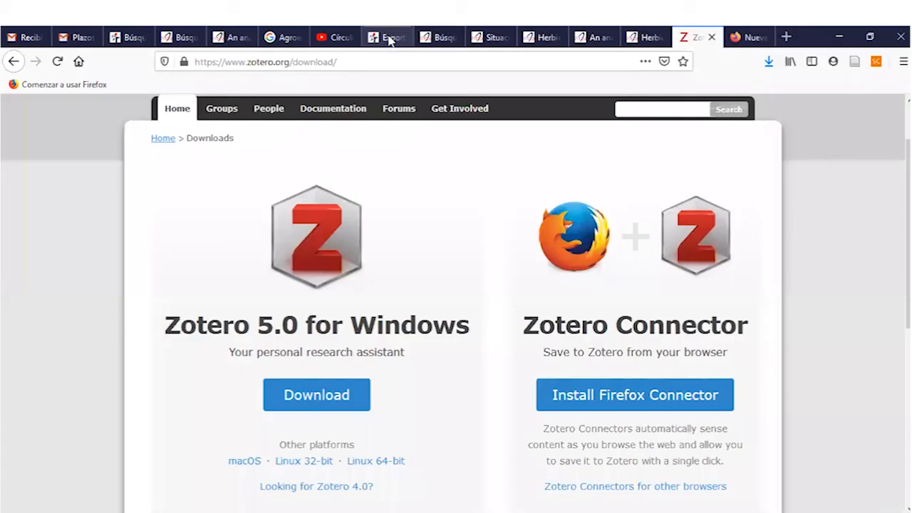
click(389, 40)
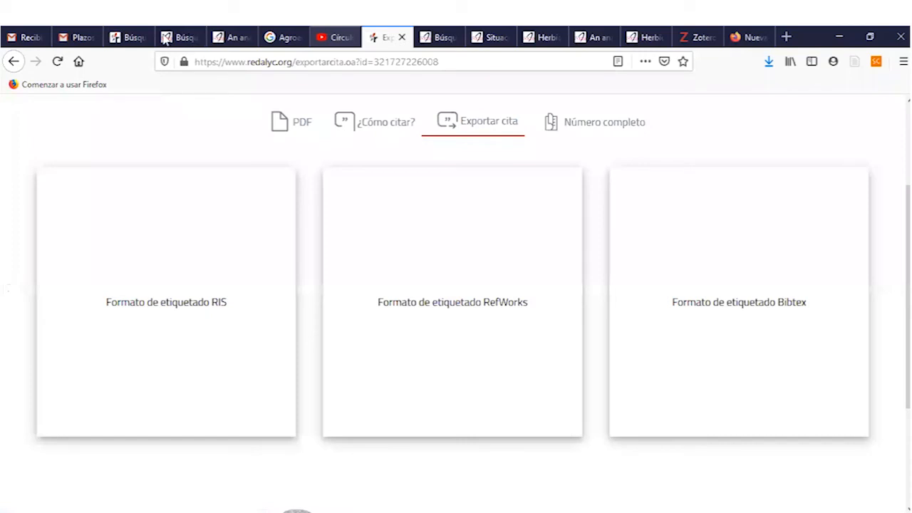
click(223, 39)
click(178, 39)
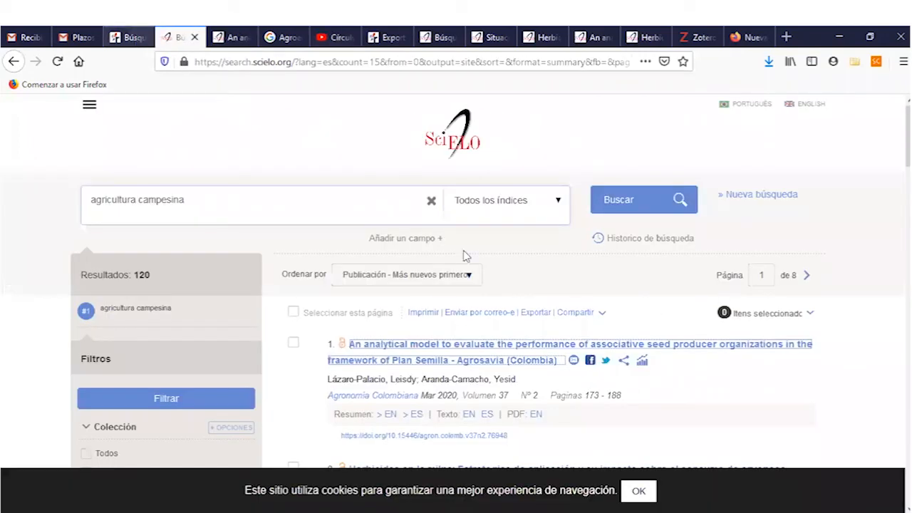
key(ctrl+Page_Up)
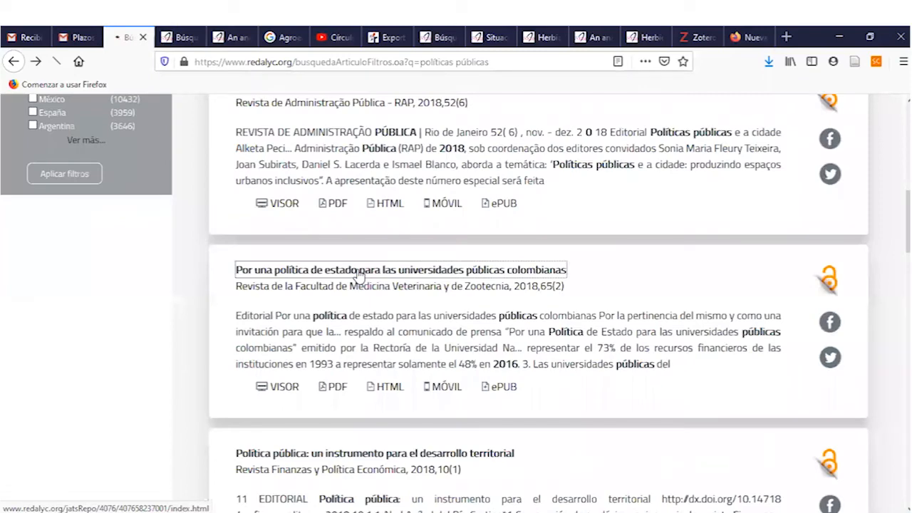
click(382, 345)
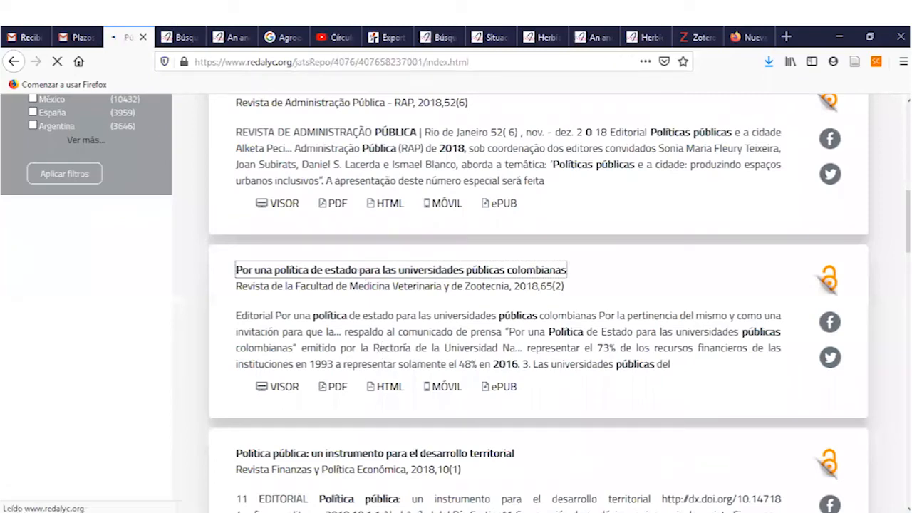
key(alt+Tab)
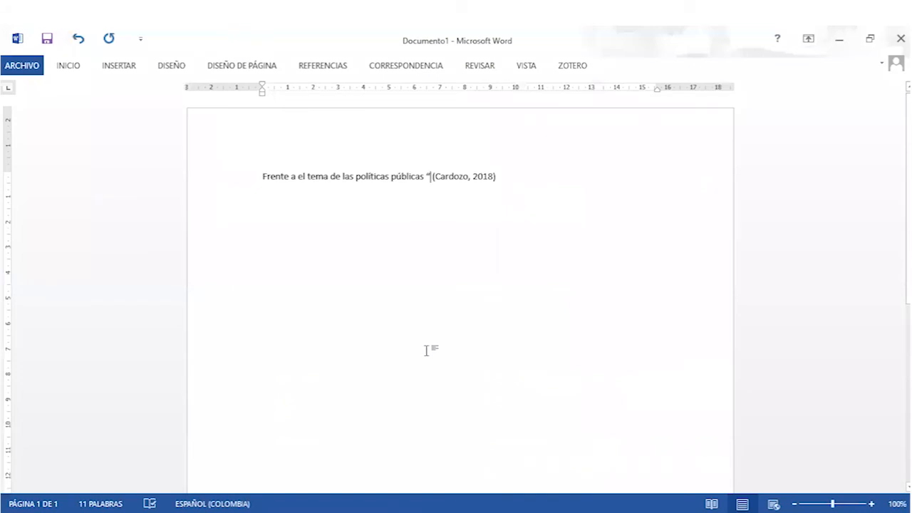
- Replace the opening quotation mark before the citation with the text deben ser de “Estado”
key(BackSpace)
text(deben se )
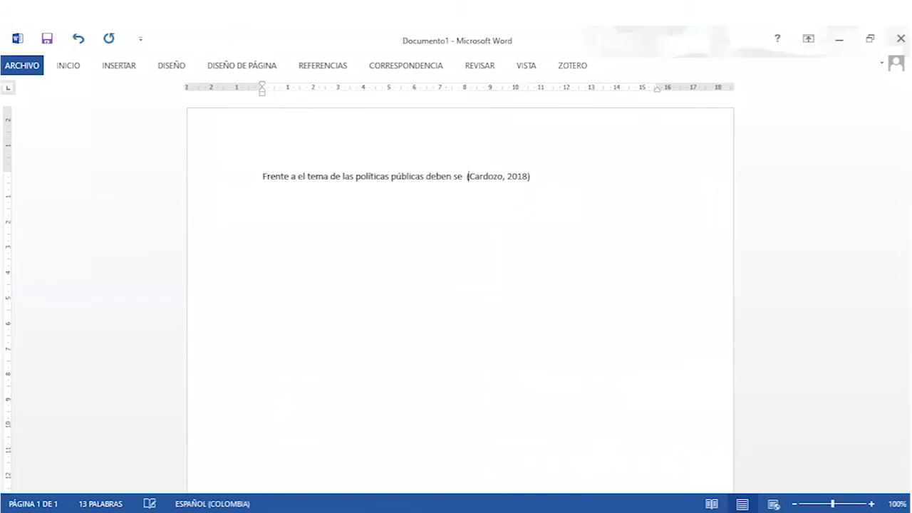
text(r d)
key(BackSpace)
key(BackSpace)
key(BackSpace)
key(BackSpace)
text(r de )
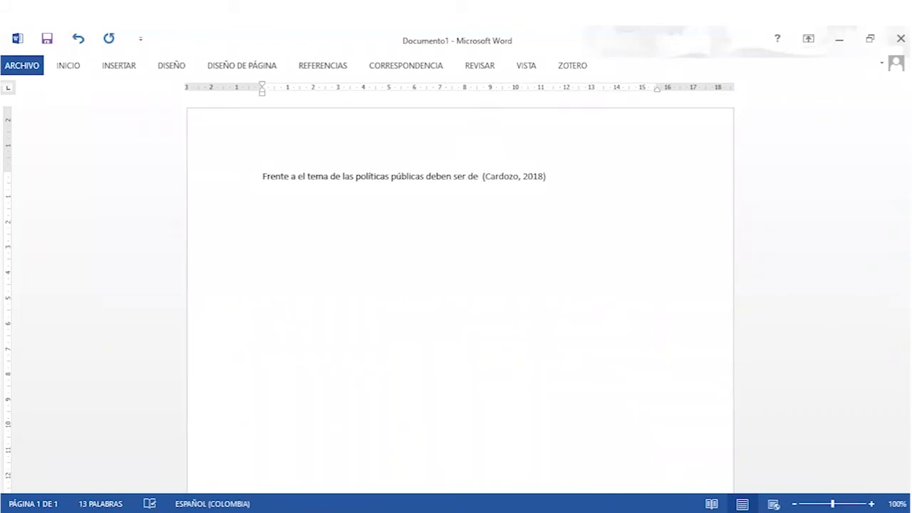
text("E)
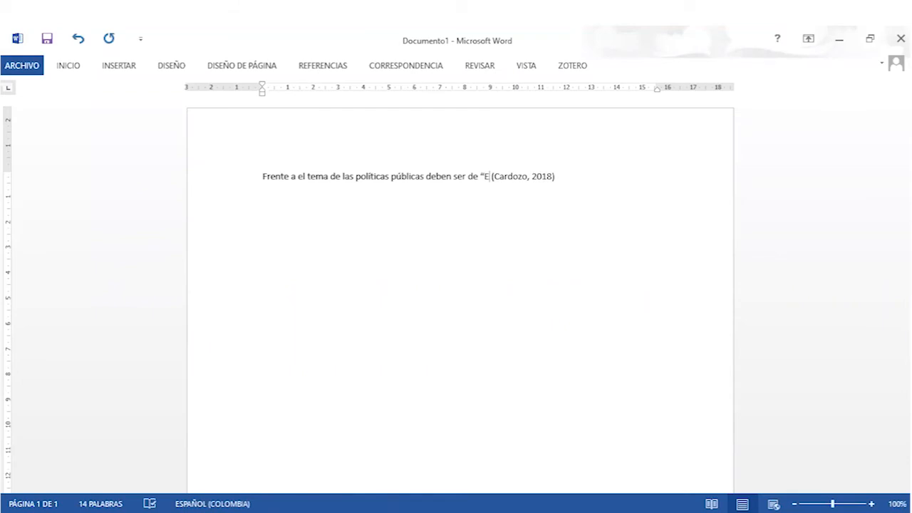
text(stado")
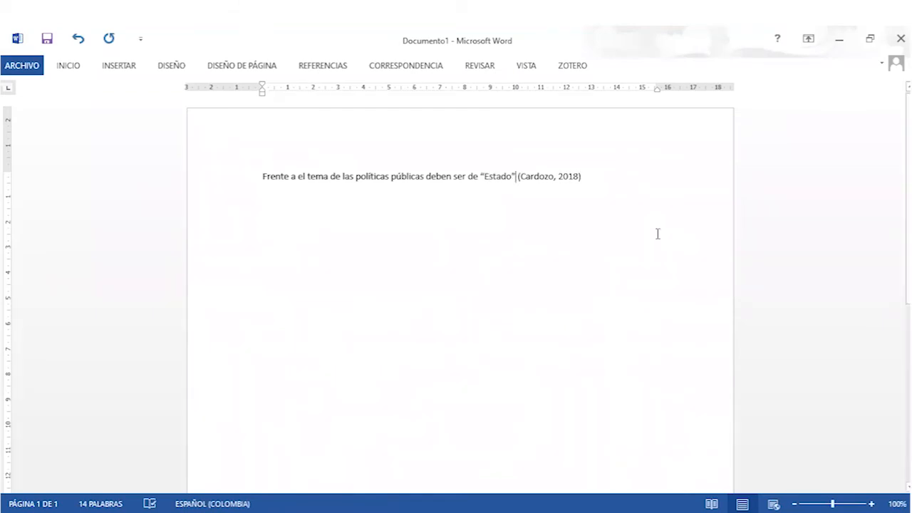
- Edit the 2018 citation at the end of the sentence and set its page number to 25
click(573, 179)
click(573, 66)
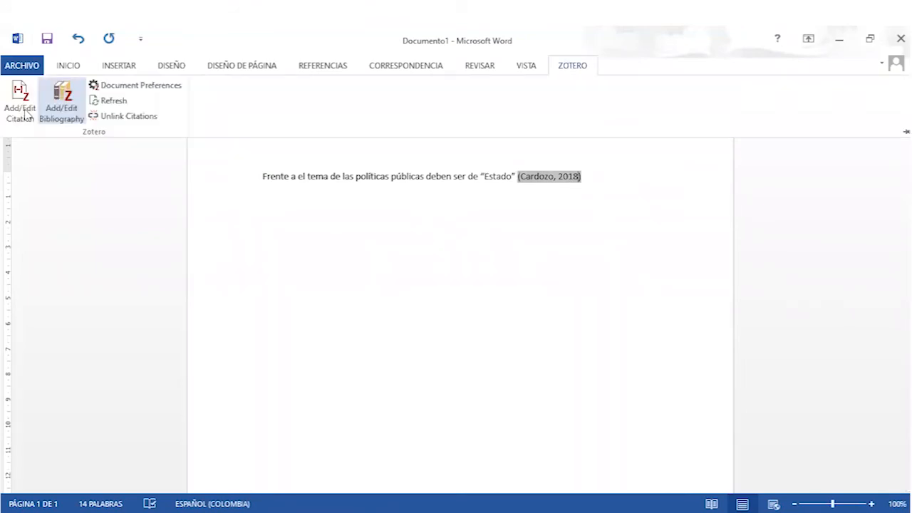
click(26, 114)
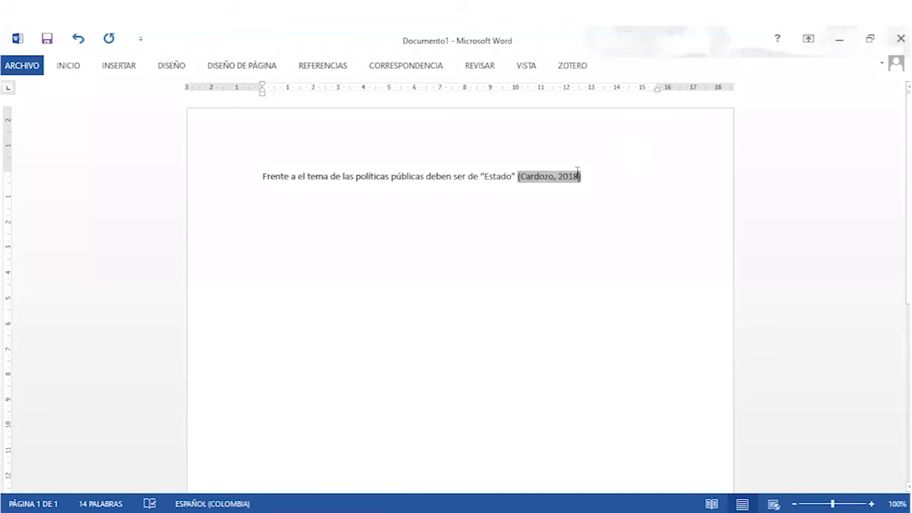
click(574, 65)
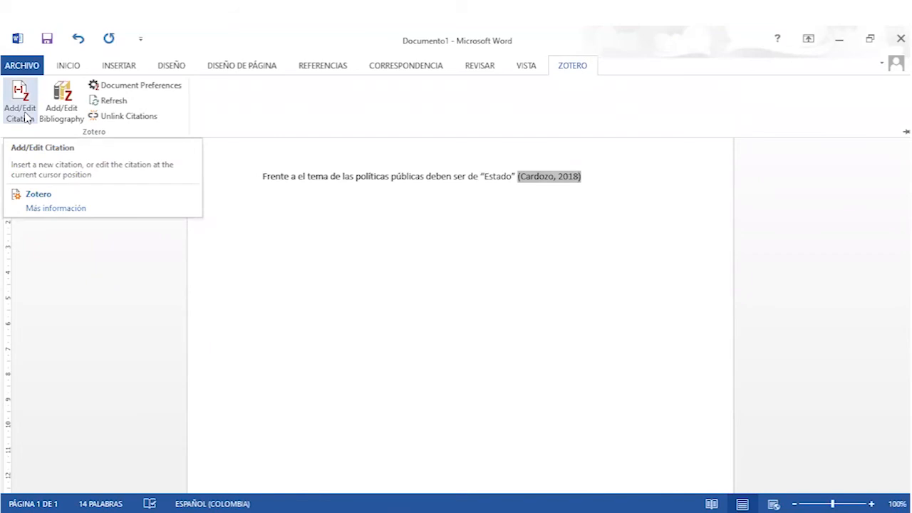
click(21, 111)
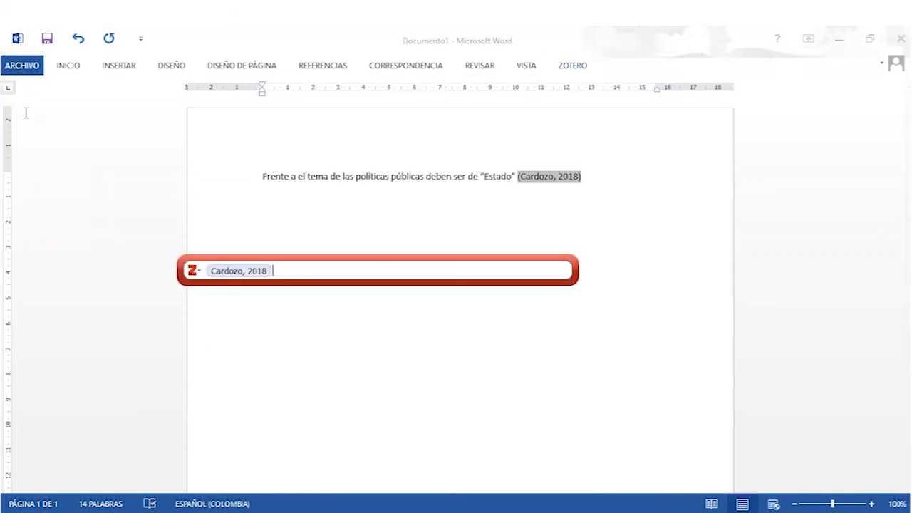
click(267, 269)
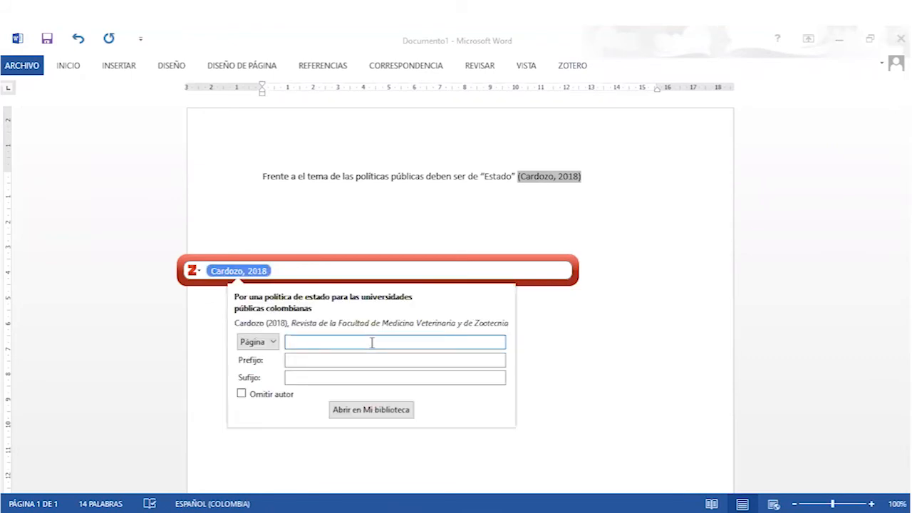
text(25)
key(Return)
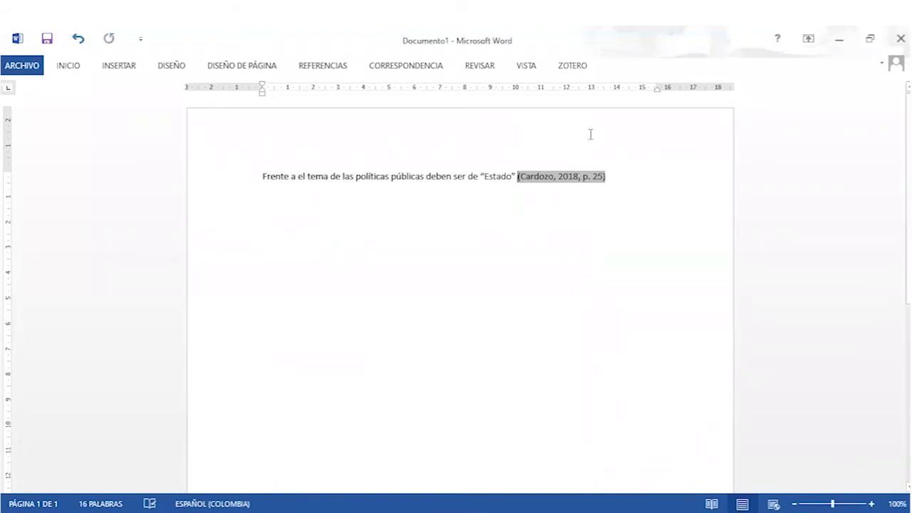
click(607, 176)
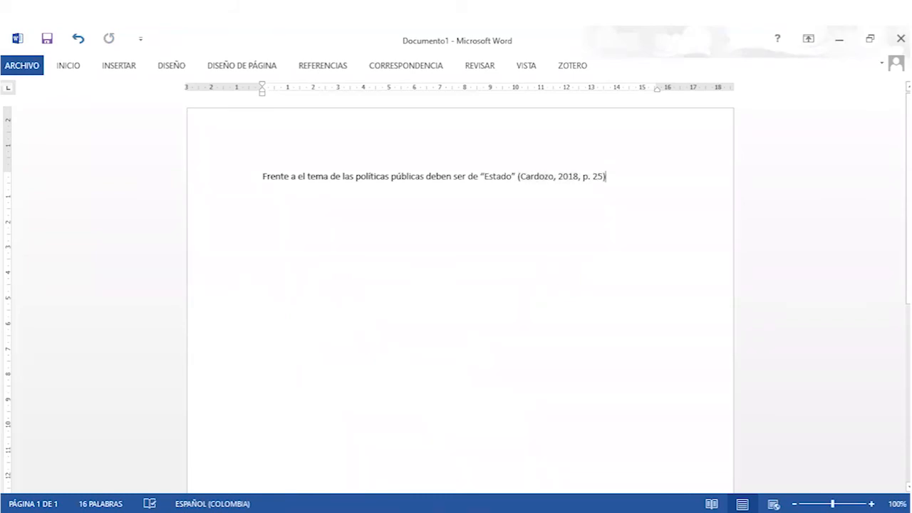
- Reopen the citation for editing and add the 2002 book "Agroecología. Procesos ecológicos en agricultura sostenible" from the Enseño porque quiero library
click(603, 177)
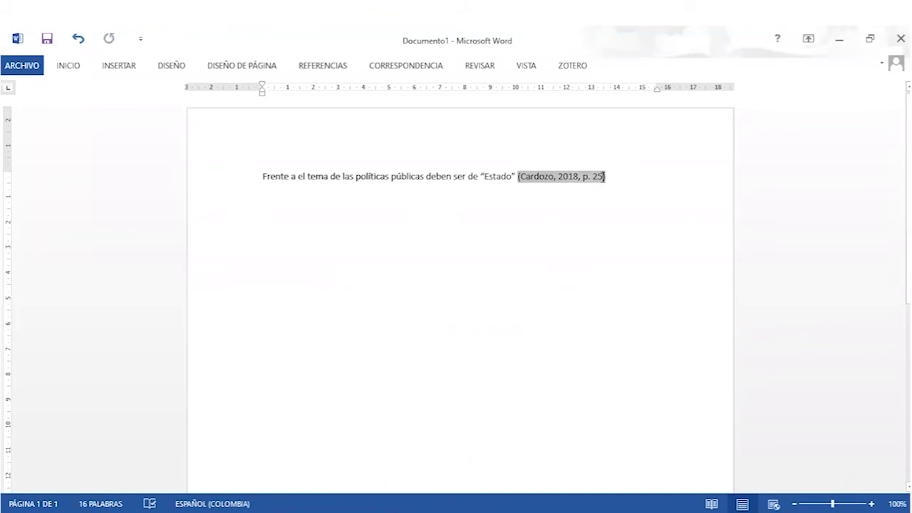
click(573, 67)
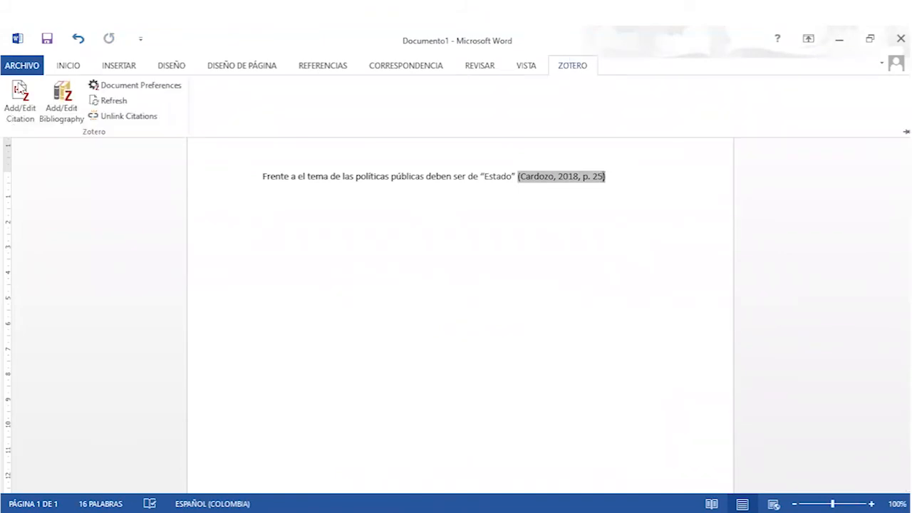
click(19, 94)
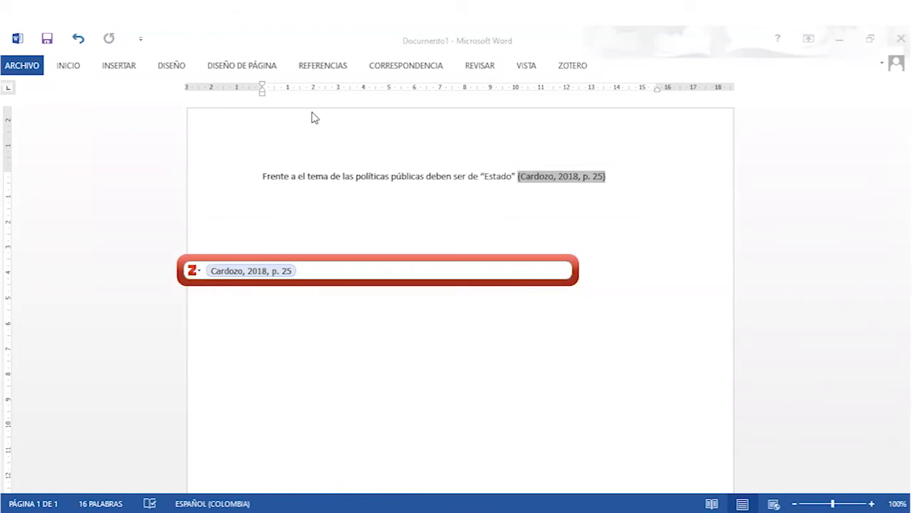
key(alt+Tab)
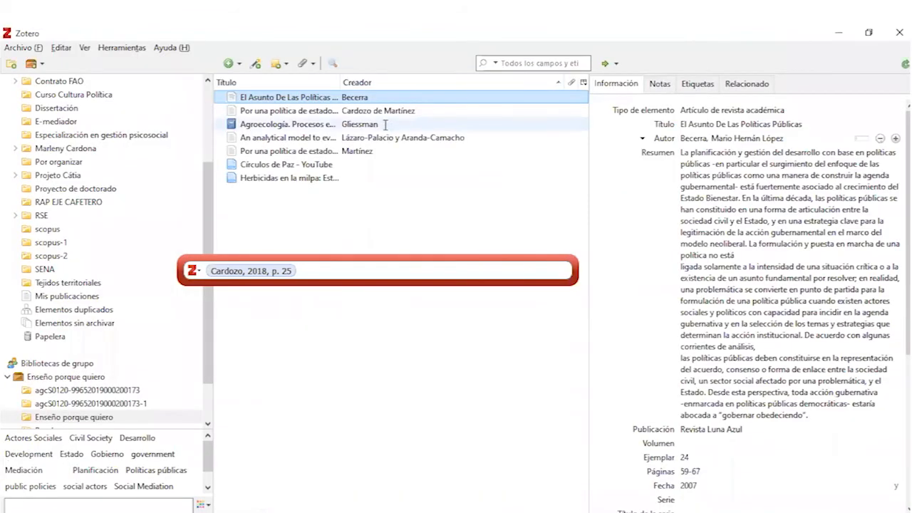
key(alt+Tab)
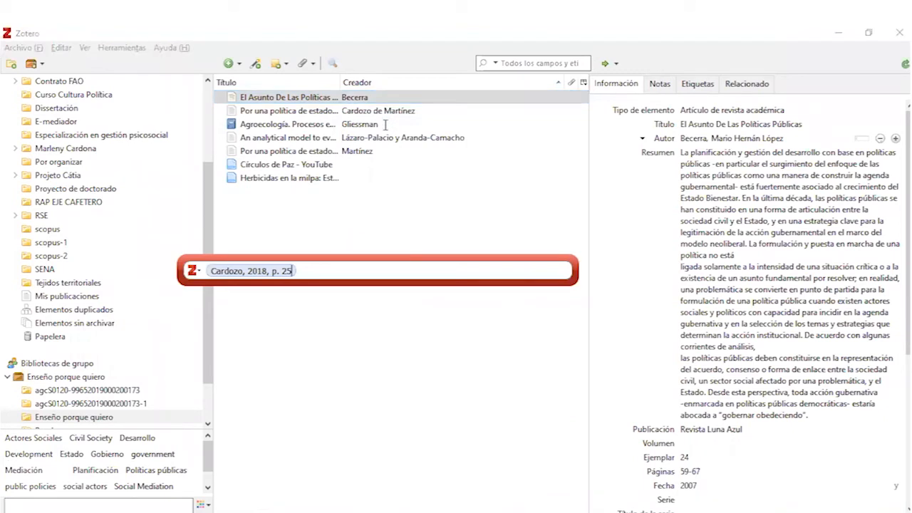
text(gliess)
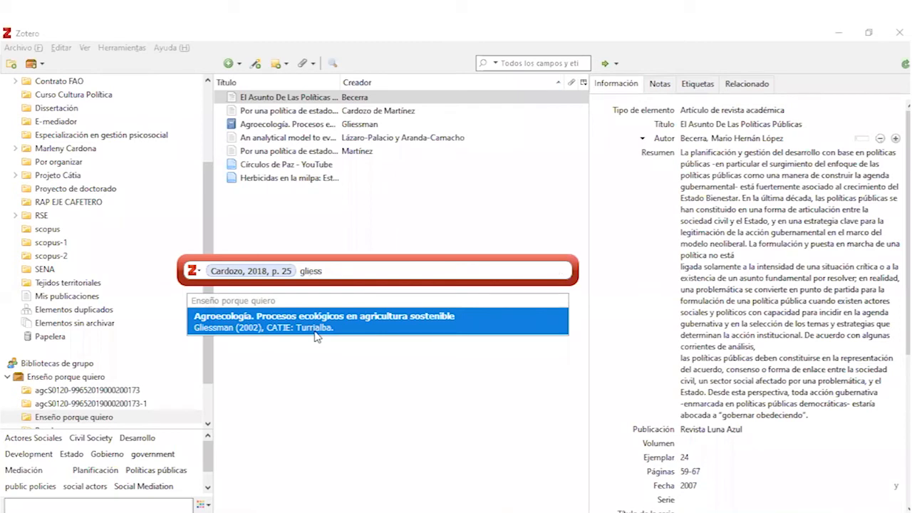
key(Return)
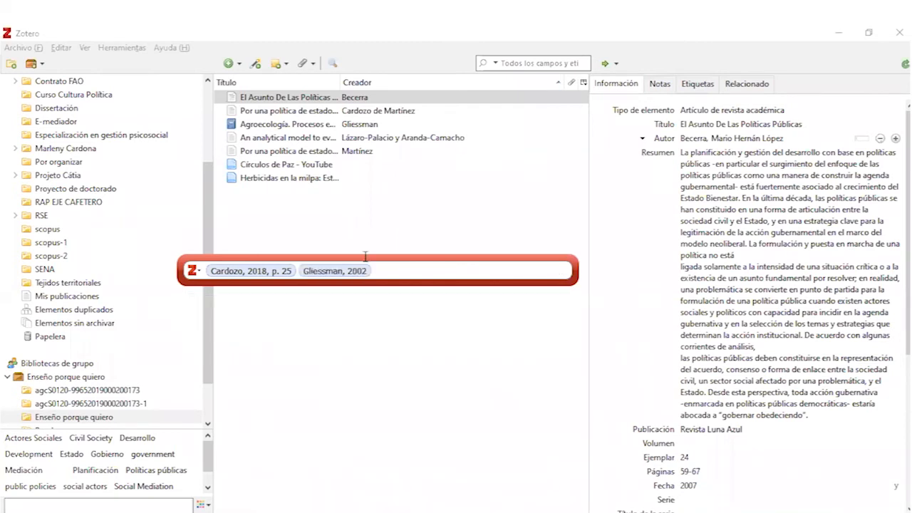
- Add the 2019 article "An analytical model to evaluate the performance of associative seed producer organizations" to the citation and apply it in Word
text(láza)
key(Return)
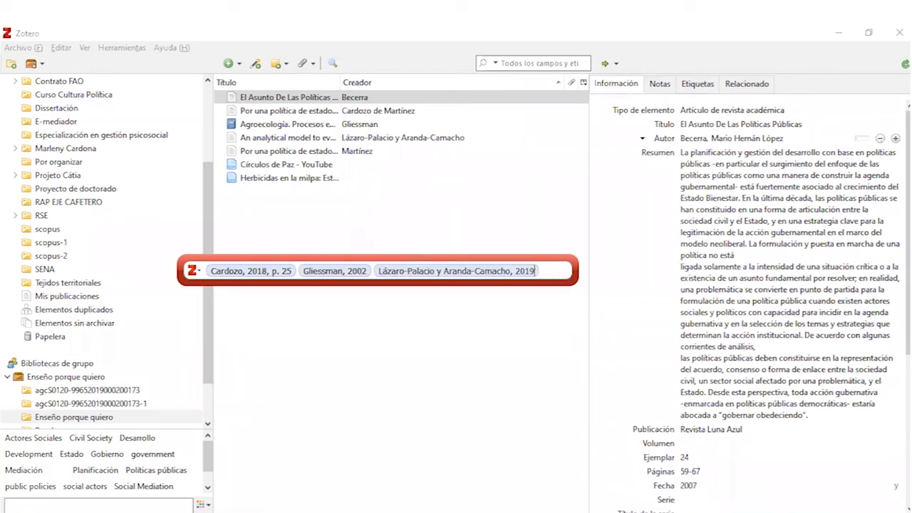
key(Return)
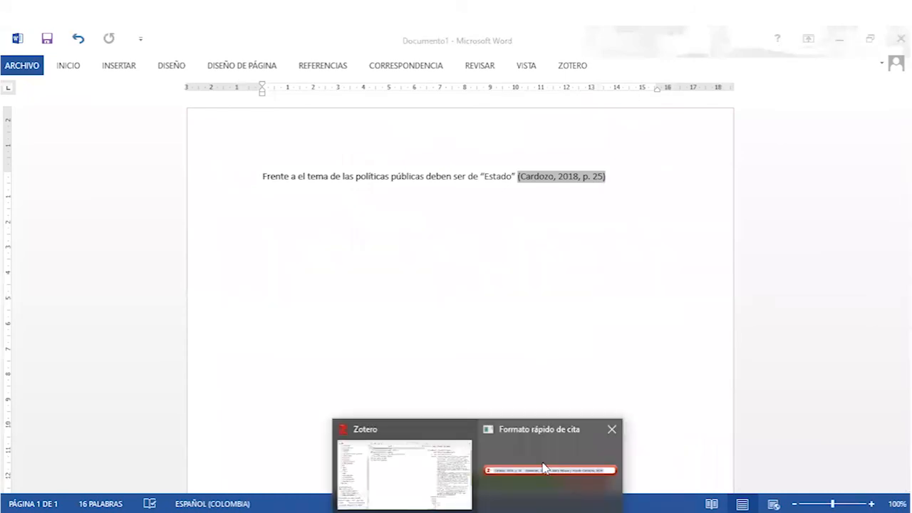
click(545, 468)
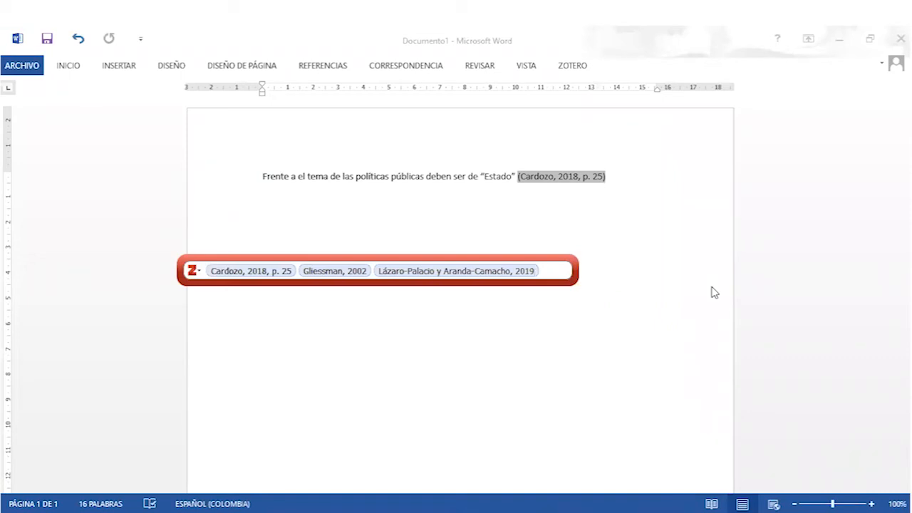
key(Return)
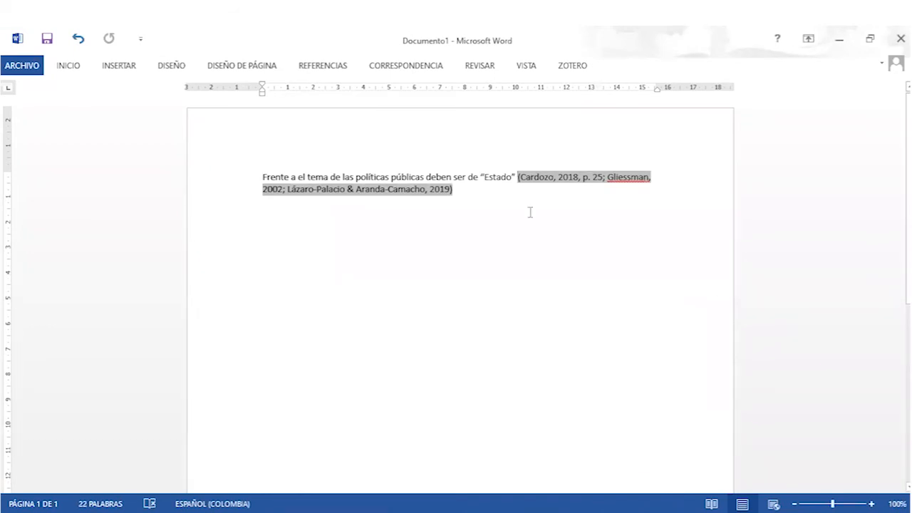
click(762, 258)
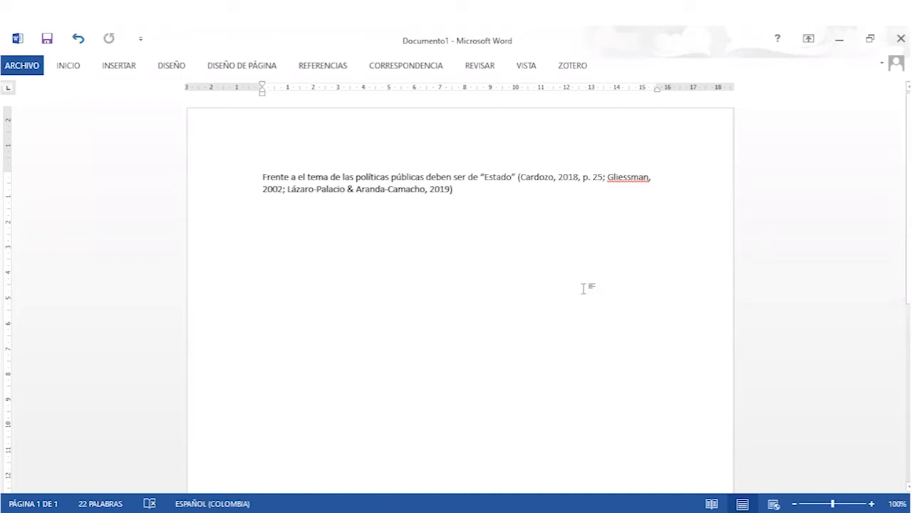
- Add blank lines below the cited sentence, insert a page break and enter the heading Referencias on the new page
key(Return)
key(Return)
key(Return)
key(Return)
key(Return)
key(Return)
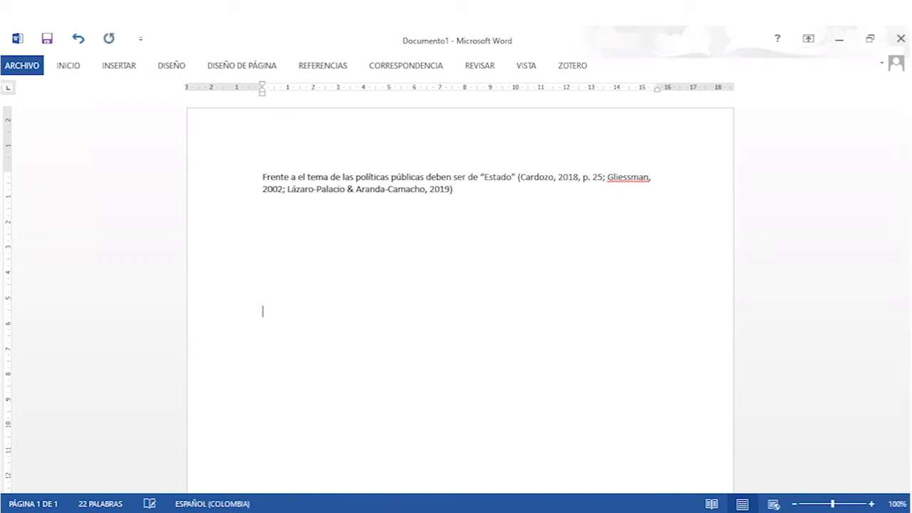
text(Re)
key(BackSpace)
key(BackSpace)
key(BackSpace)
key(ctrl+Return)
text(Referencias)
- Make the Referencias heading bold and start a new line below it
triple_click(287, 468)
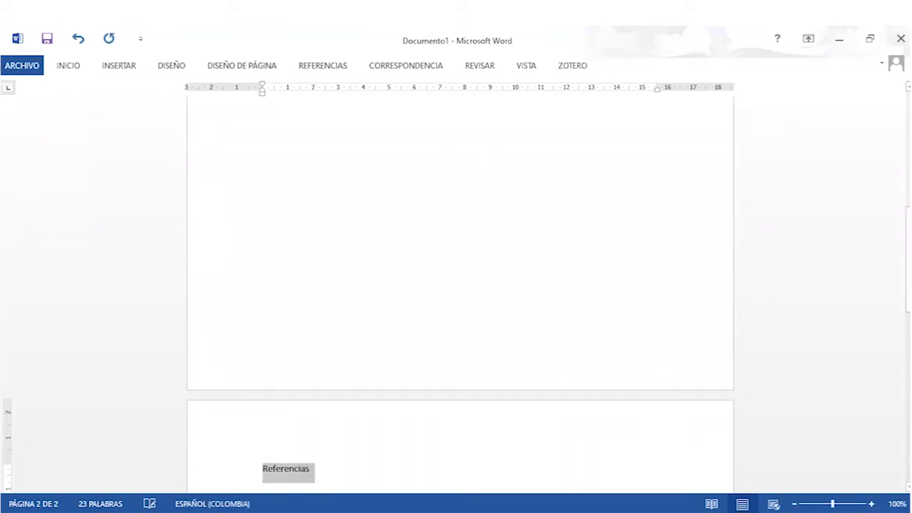
key(ctrl+n)
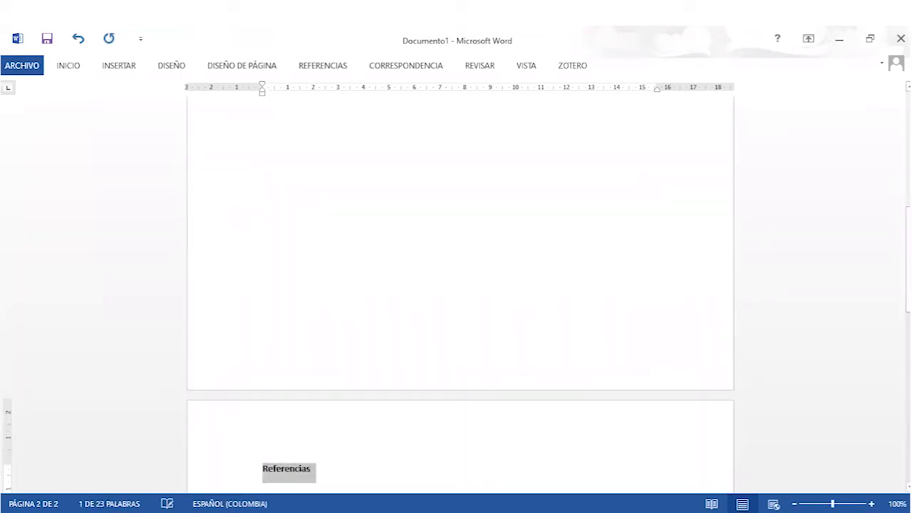
key(End)
key(Return)
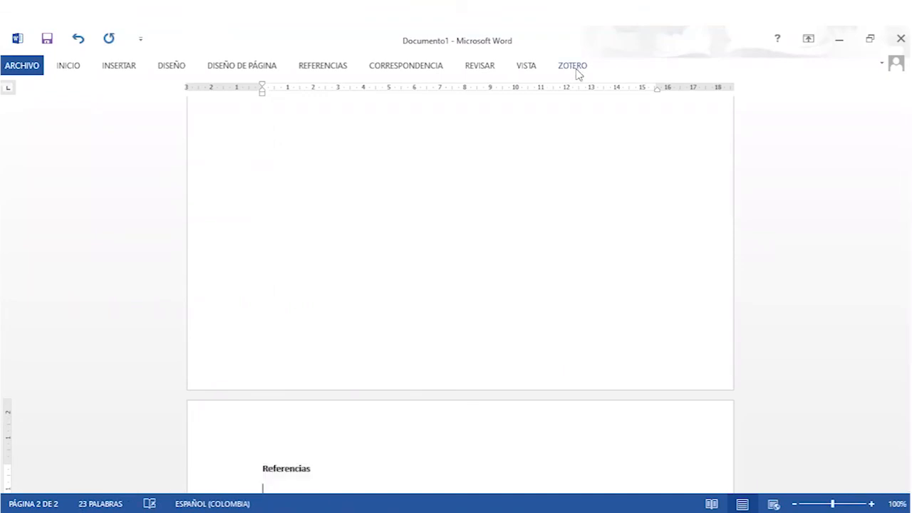
- Insert the Zotero bibliography below the Referencias heading and justify its entries
click(576, 68)
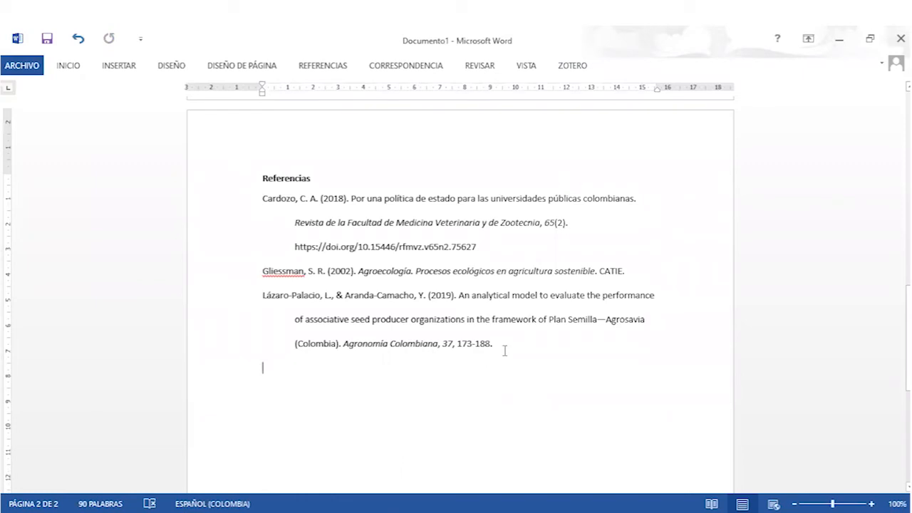
drag(505, 351, 506, 356)
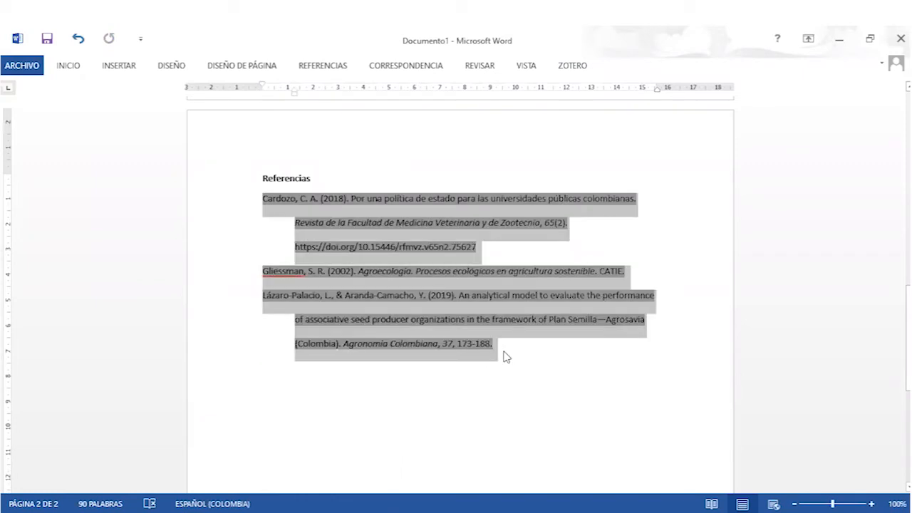
key(ctrl+j)
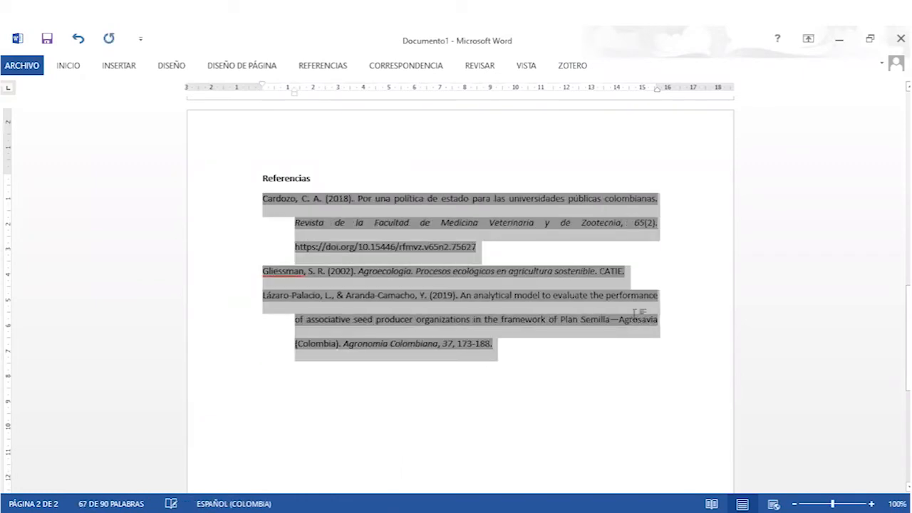
- Compare the in-text citations on the first page with the reference list on the second page
scroll(559, 406, up, 2)
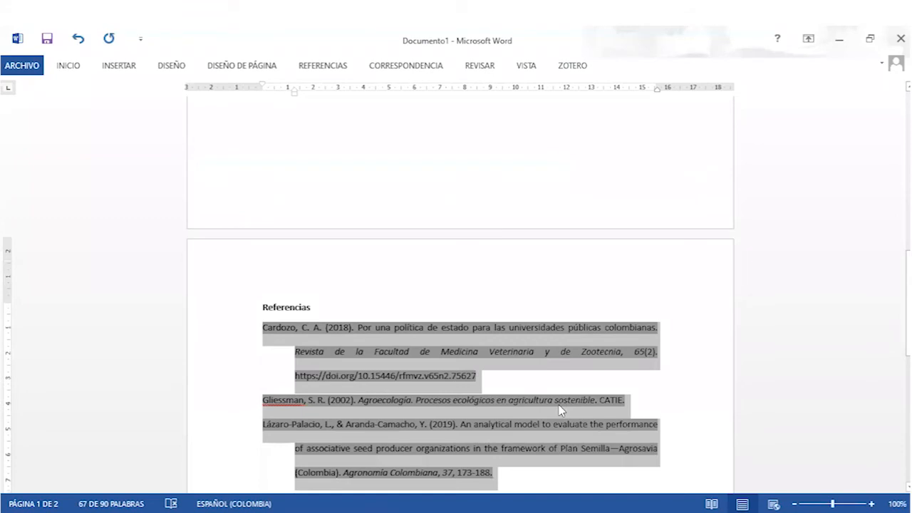
scroll(558, 404, up, 5)
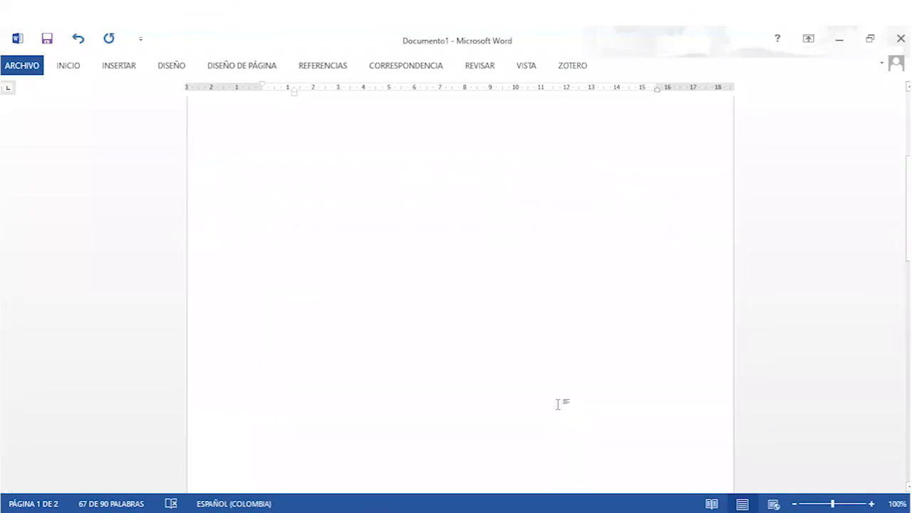
scroll(460, 285, up, 2)
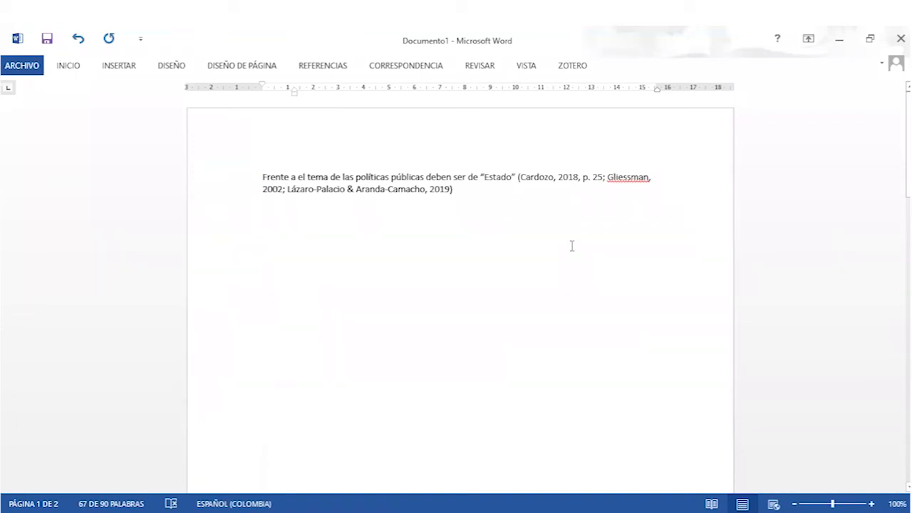
scroll(574, 245, down, 10)
scroll(576, 245, down, 3)
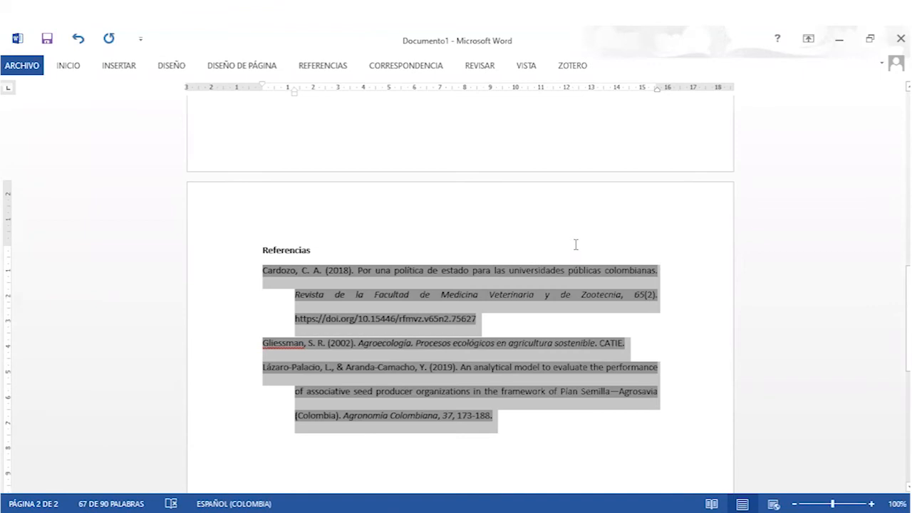
scroll(576, 244, up, 3)
scroll(576, 245, up, 6)
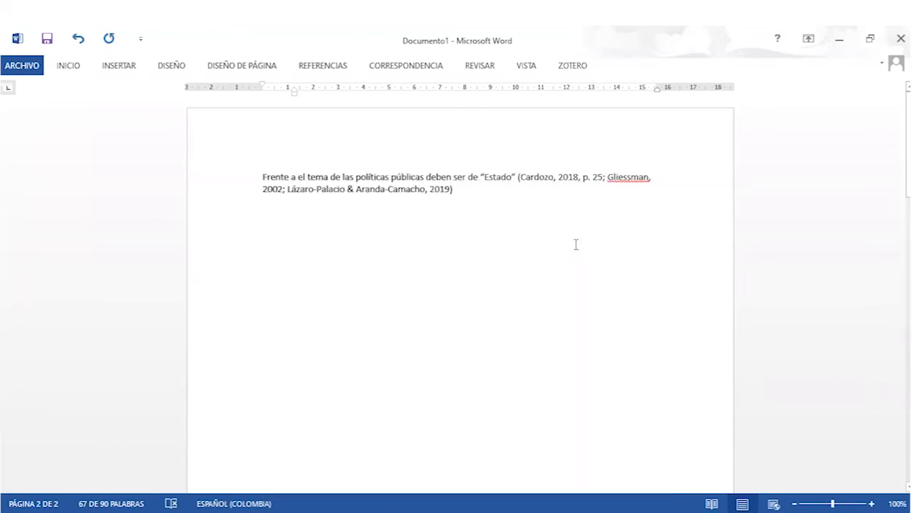
click(463, 195)
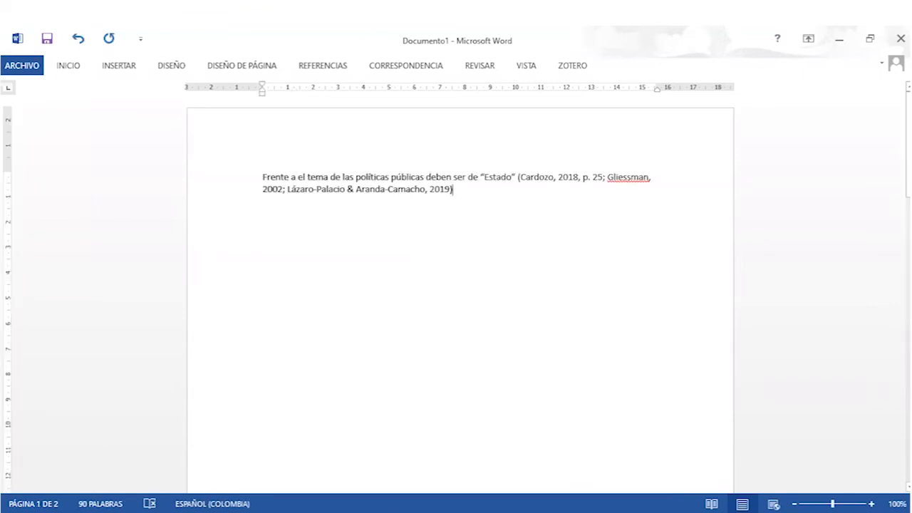
- Switch to Firefox, close the SciELO bibliographical formats pop-up window and return to Word
click(316, 473)
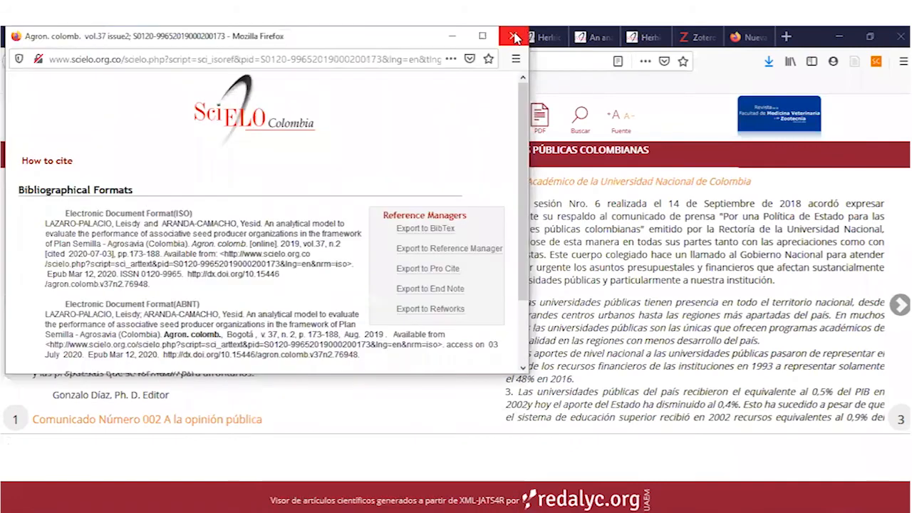
click(512, 36)
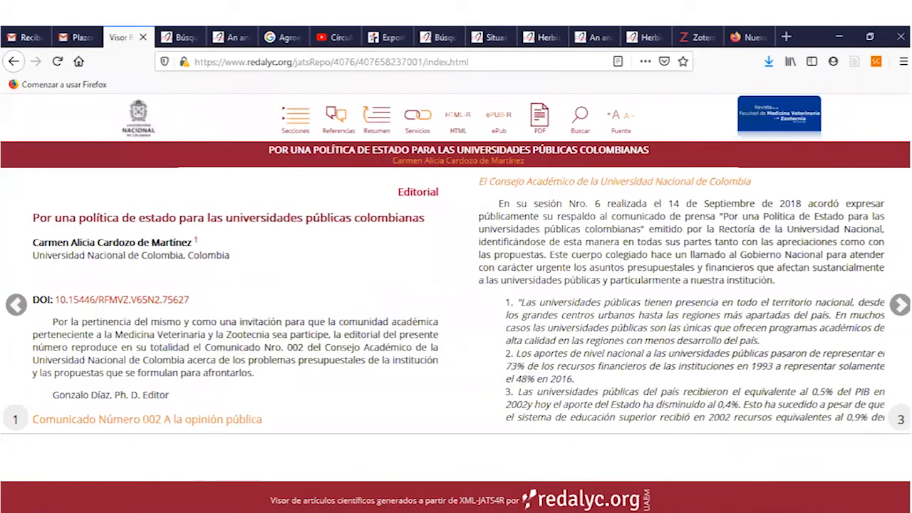
key(alt+Tab)
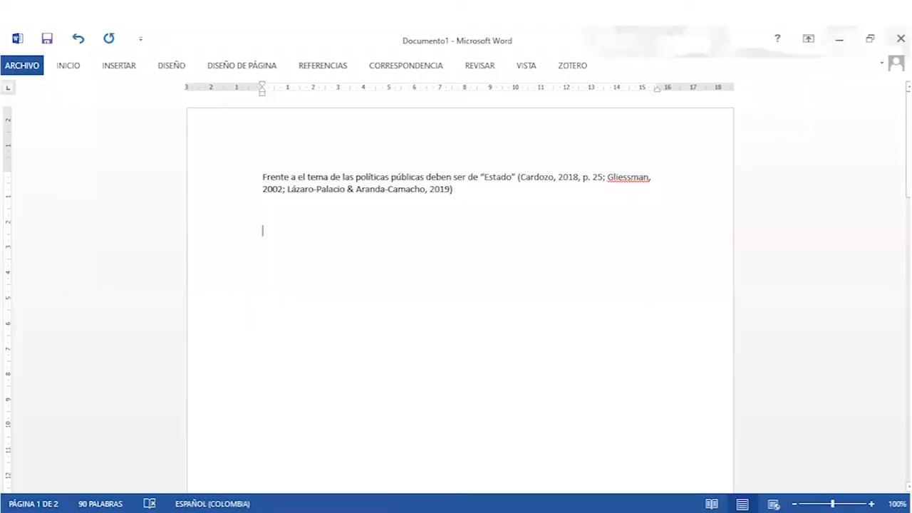
- Switch to Zotero and examine the abstract and details of the article El Asunto De Las Políticas Públicas
key(alt+Tab)
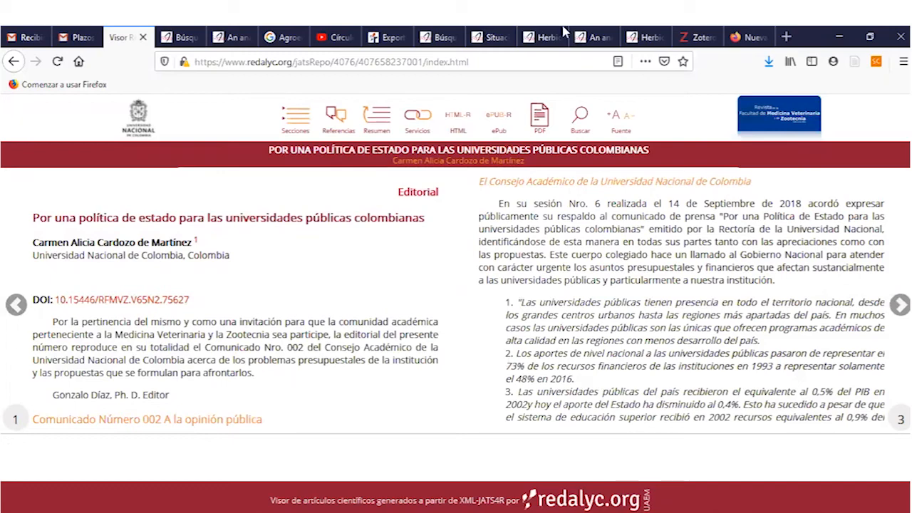
key(alt+Tab)
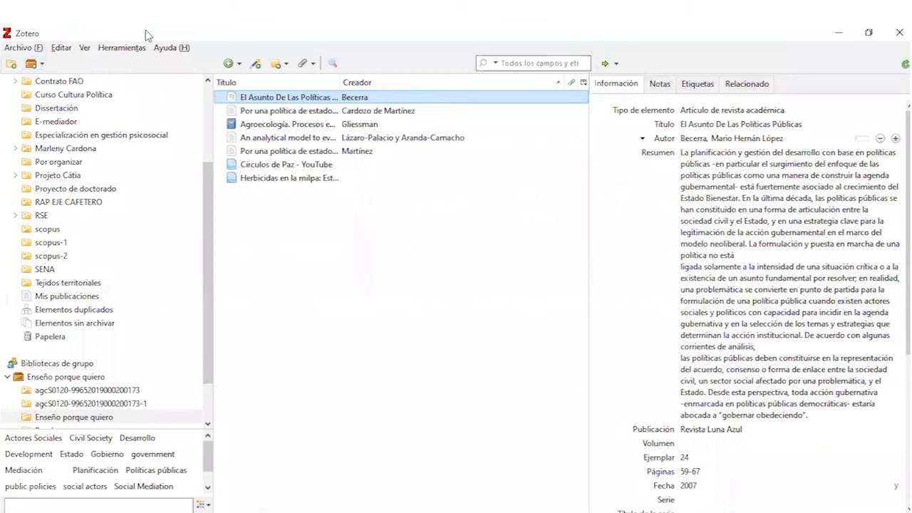
click(203, 109)
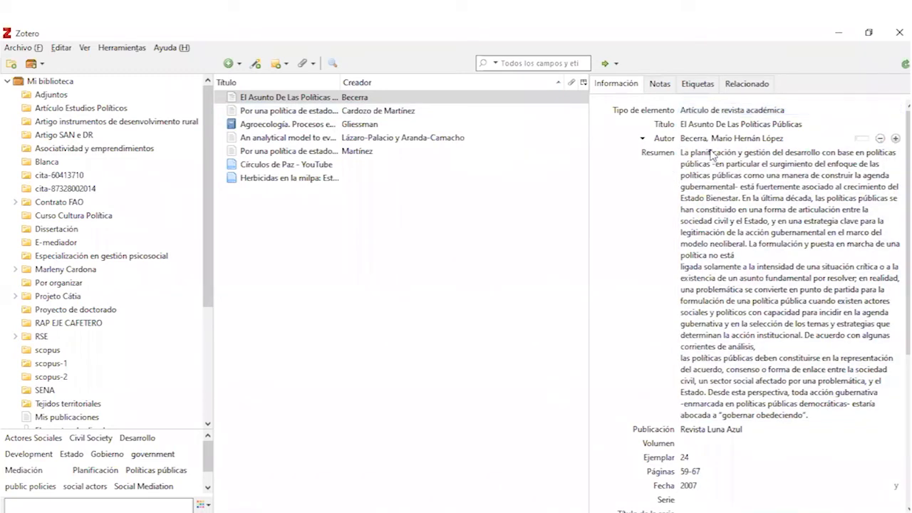
click(716, 264)
click(660, 86)
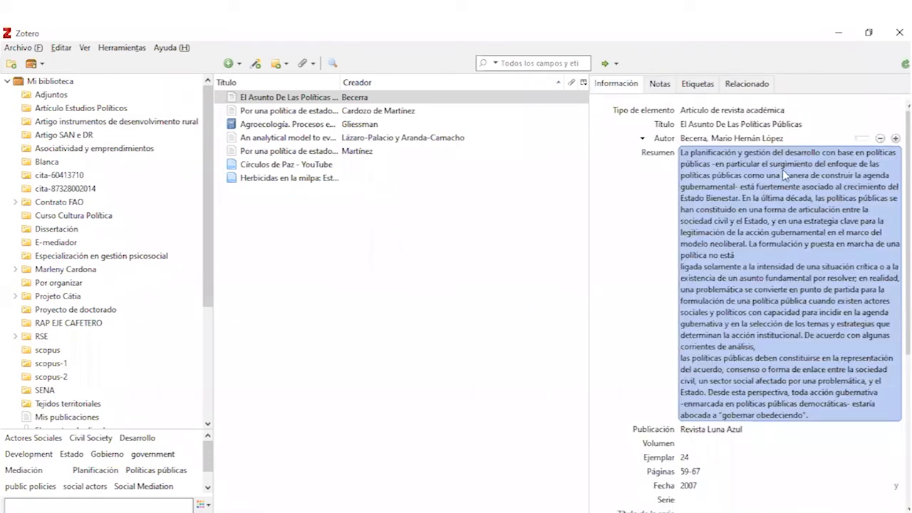
click(761, 204)
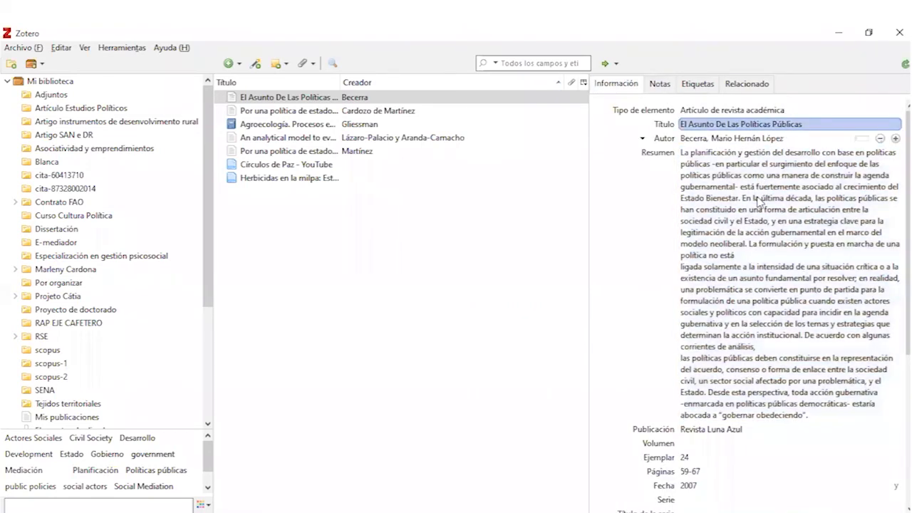
key(ctrl+a)
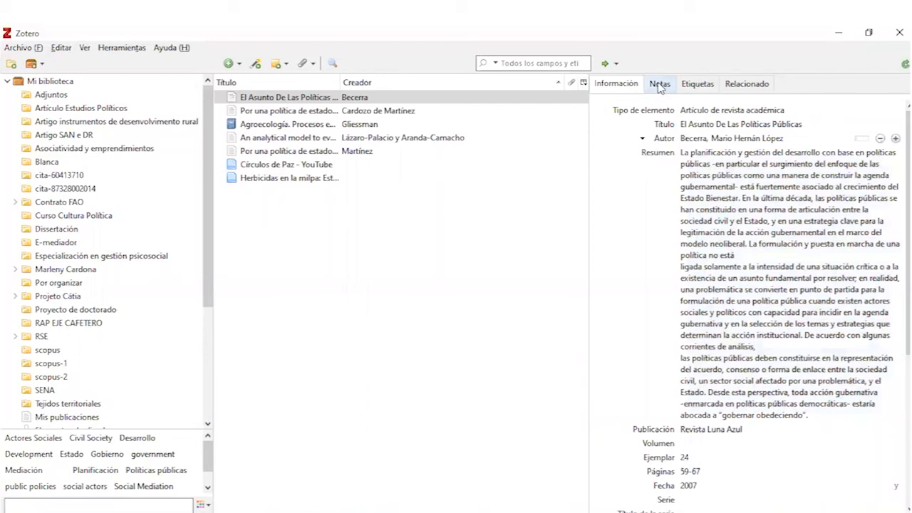
- Add a note to El Asunto De Las Políticas Públicas containing the placeholder text "jsdfkjsdhfjsdhfjasdfhkjahfasdfdsjfsdfjjdf"
click(660, 85)
click(659, 107)
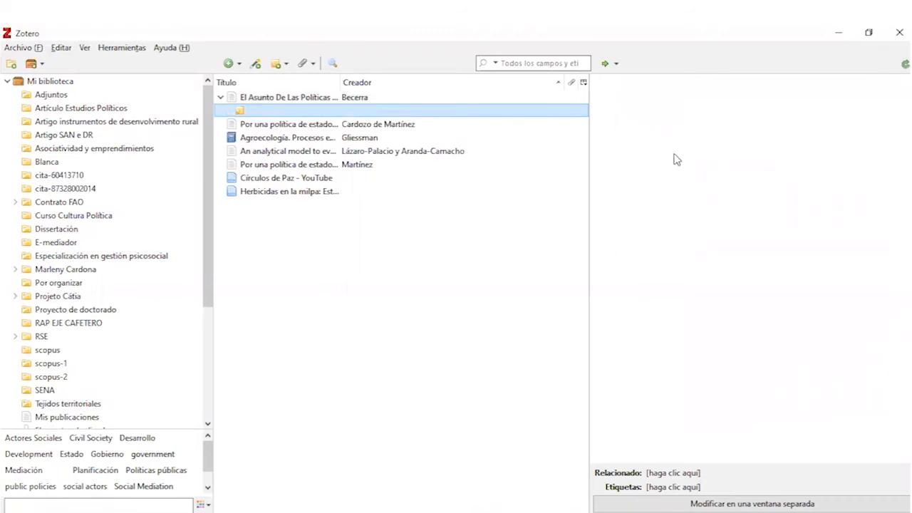
text(jsd)
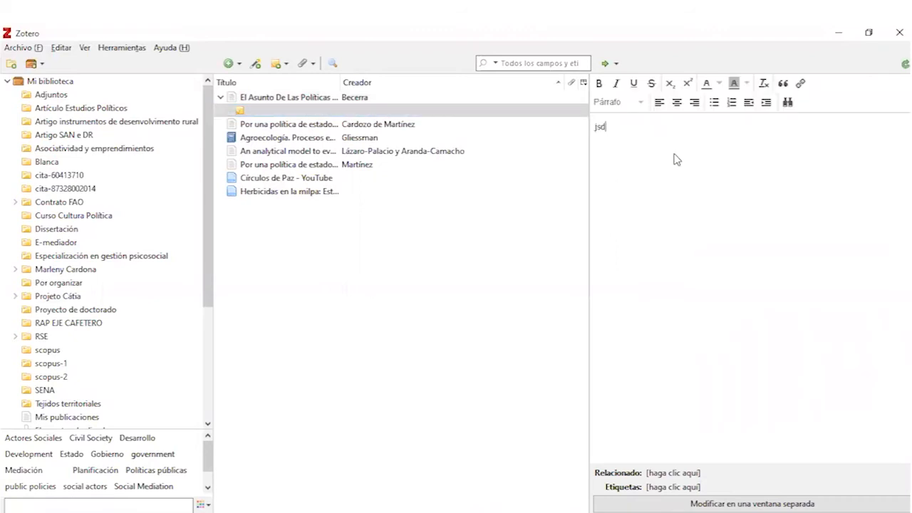
text(fkjsdhfjsdhfjasdfhkjahf)
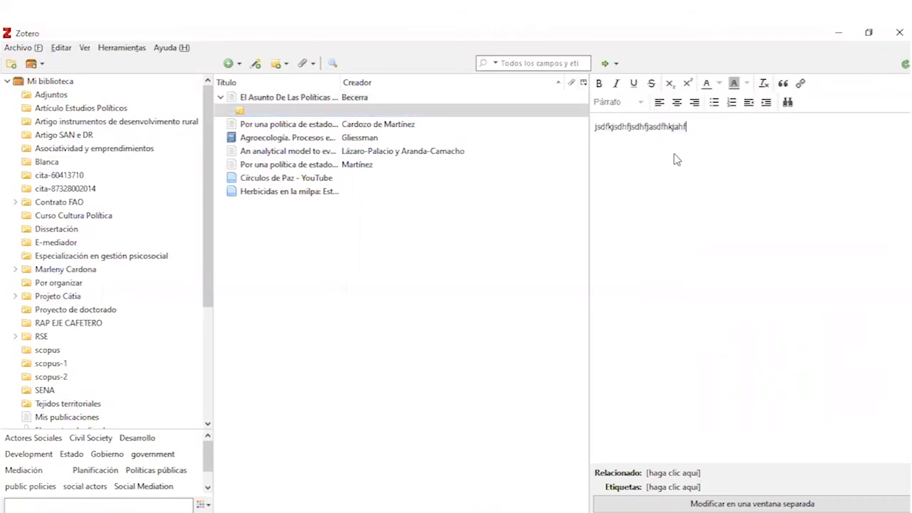
text(asdfdsjfsdfjjdf)
key(Tab)
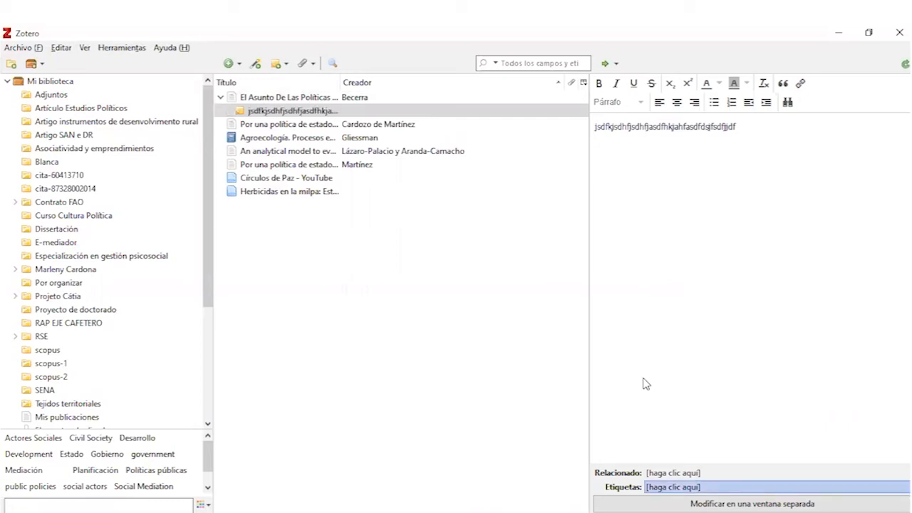
- Tag the new note with the existing tag Políticas públicas and select the note in the item list
click(665, 487)
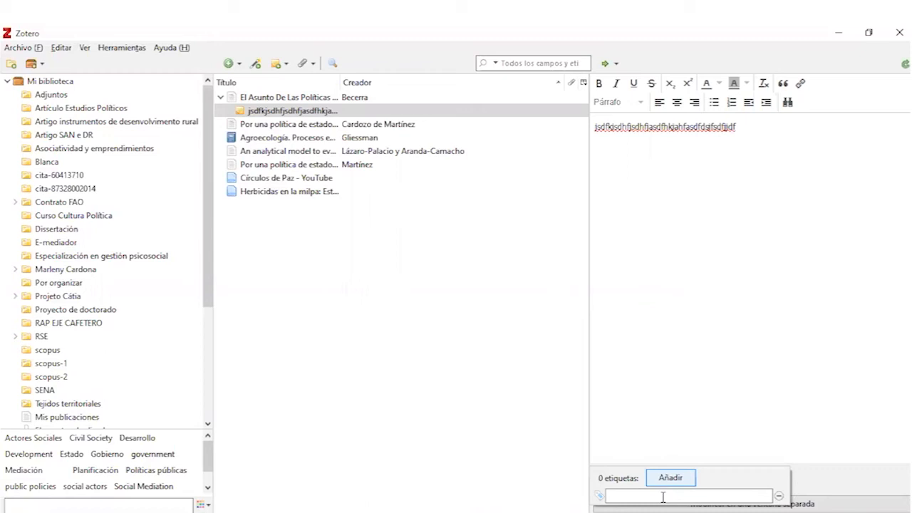
click(662, 497)
text(Pol)
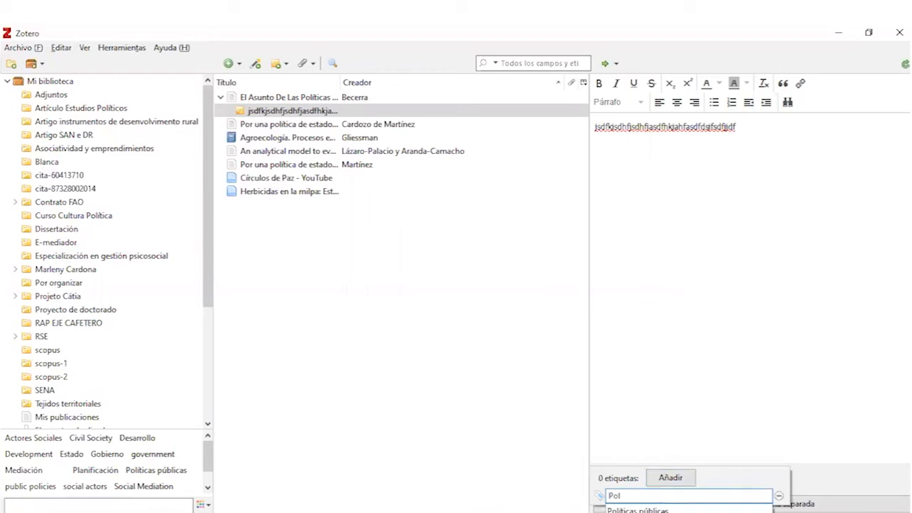
click(671, 509)
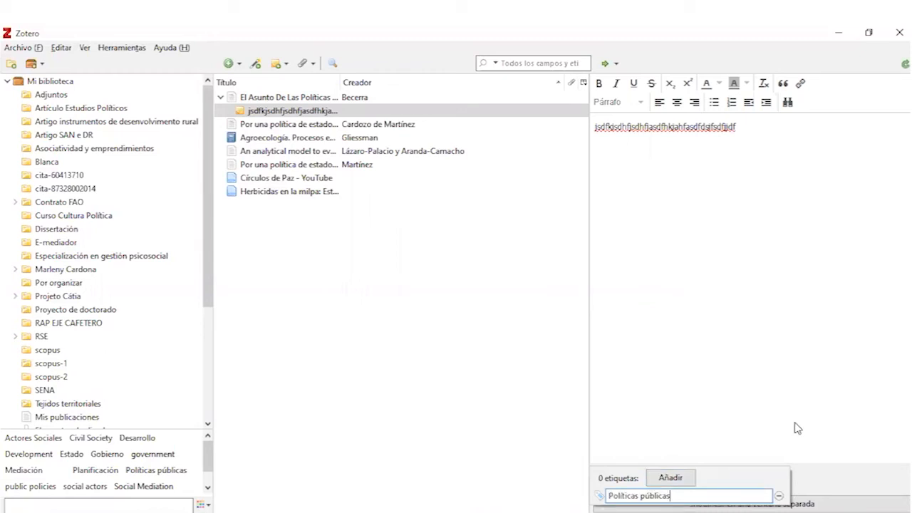
key(Return)
click(737, 358)
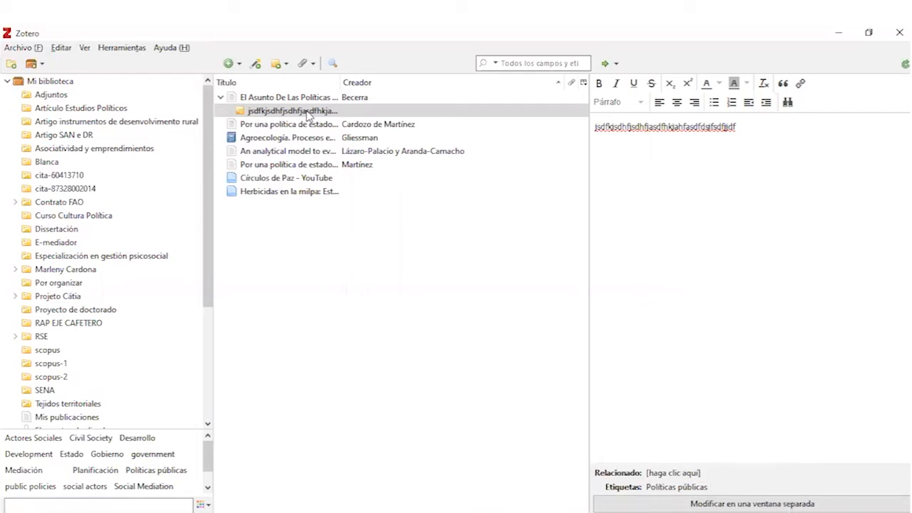
click(276, 107)
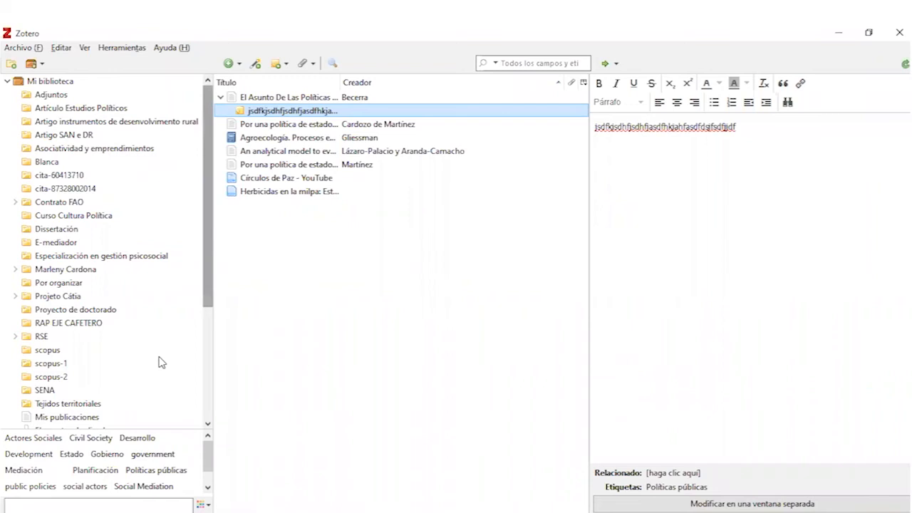
- Look over the export, bibliography and report options of the group collection Enseño porque quiero, and the program's tool options
scroll(59, 372, down, 4)
click(66, 364)
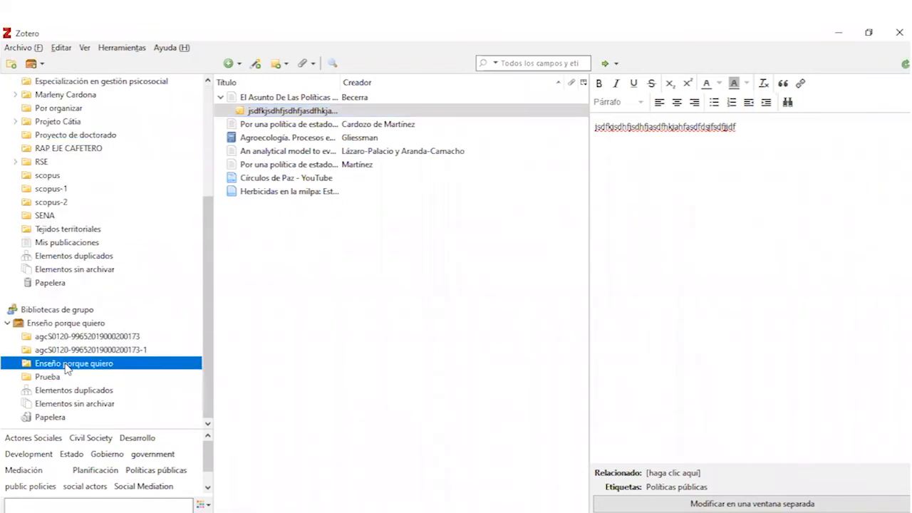
right_click(66, 368)
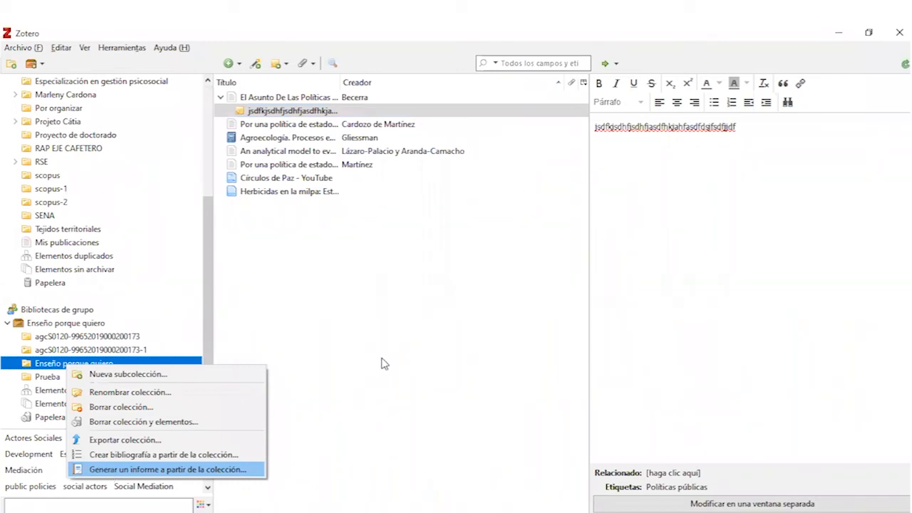
click(381, 364)
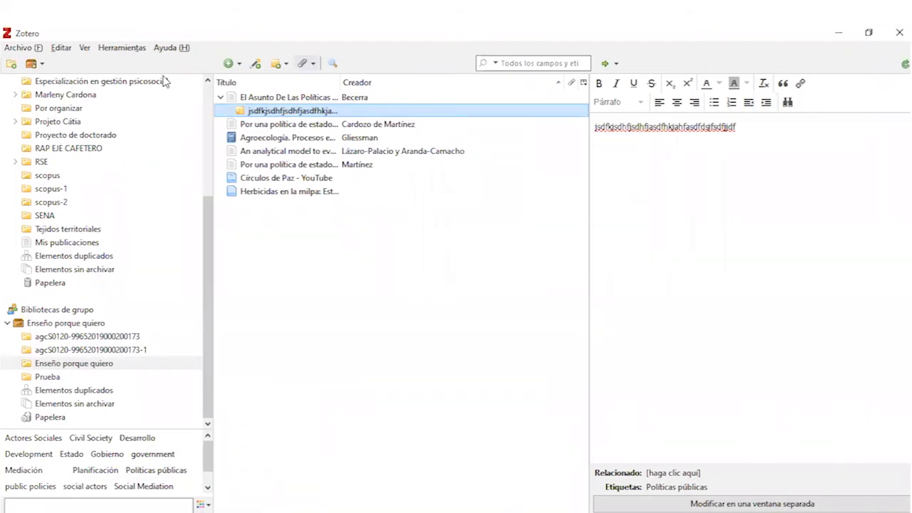
click(122, 50)
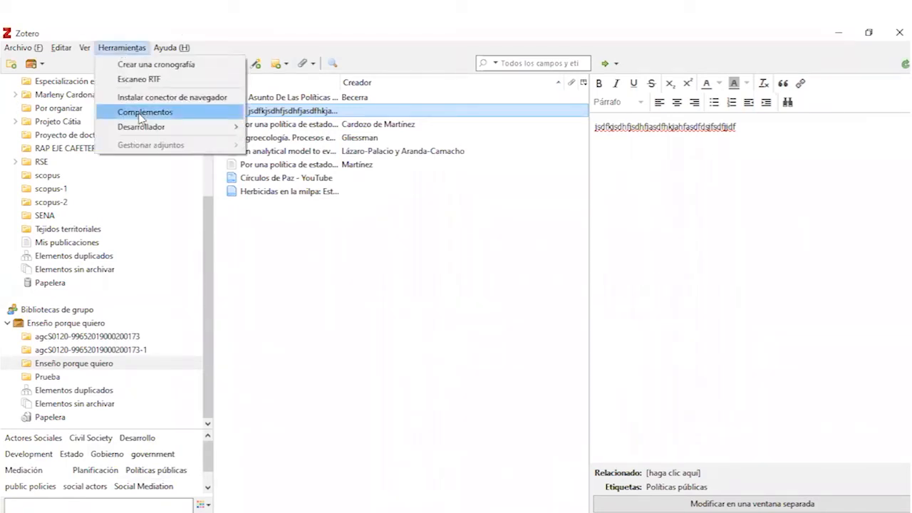
click(839, 33)
click(749, 37)
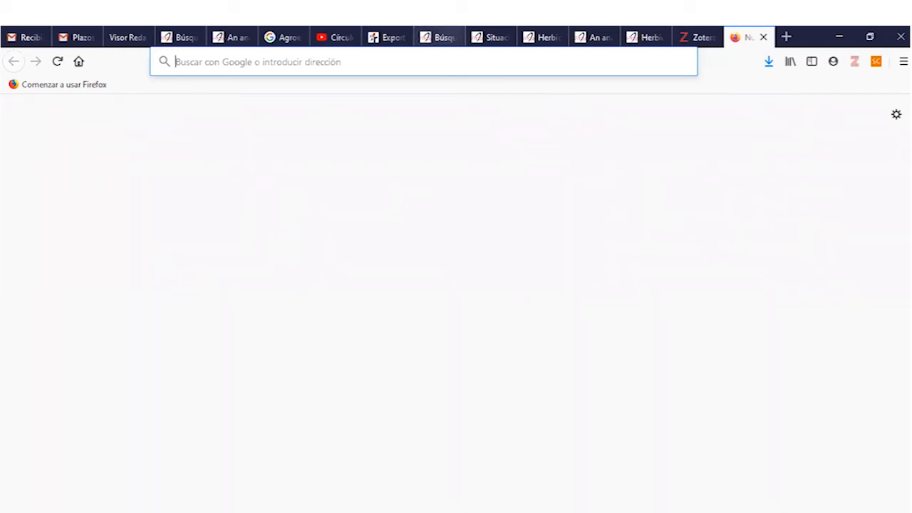
mouse_move(411, 512)
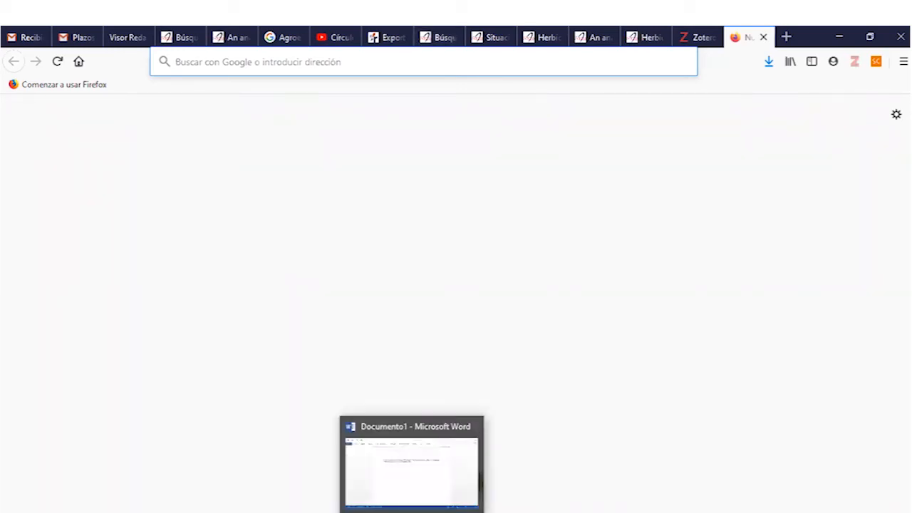
click(439, 512)
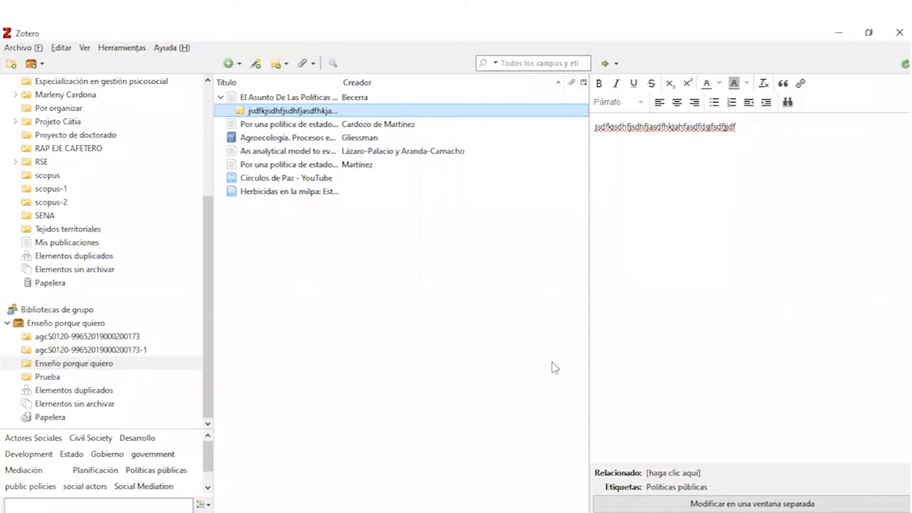
- Look at the item types offered for a new entry and the option to add items by identifier
click(239, 65)
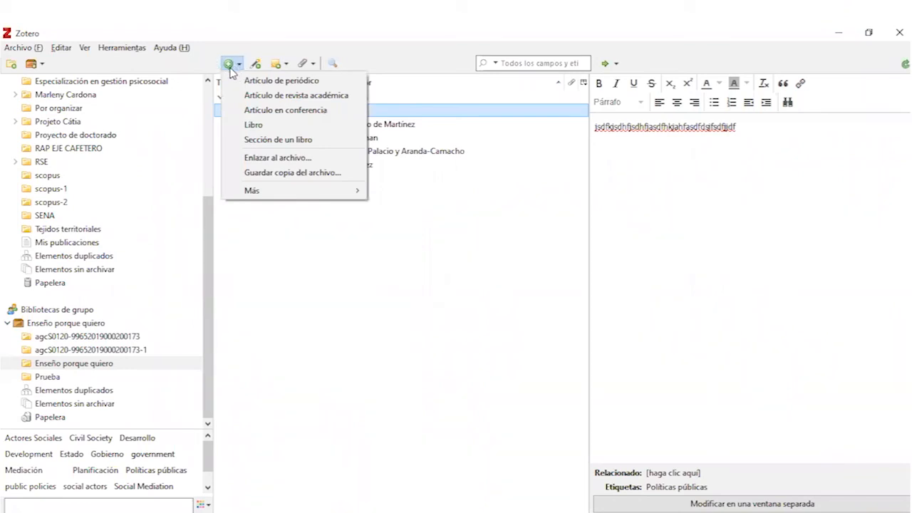
click(308, 339)
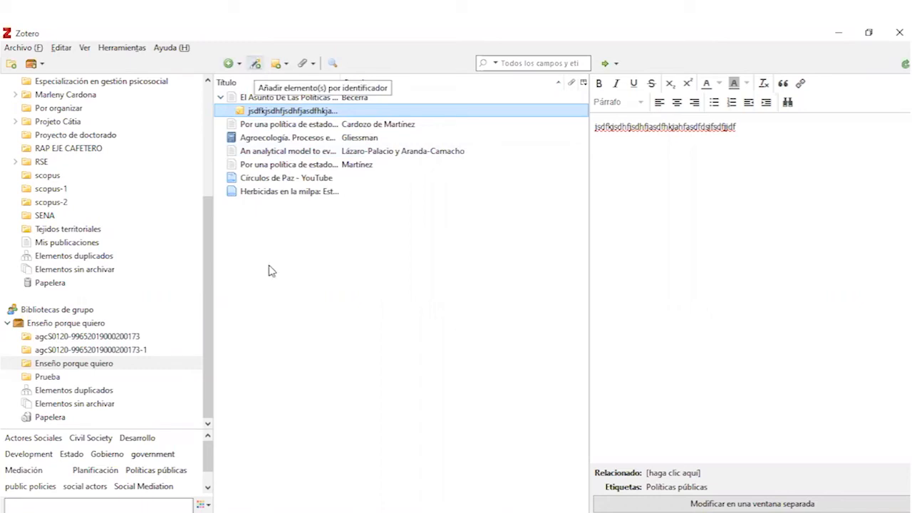
click(255, 65)
key(Escape)
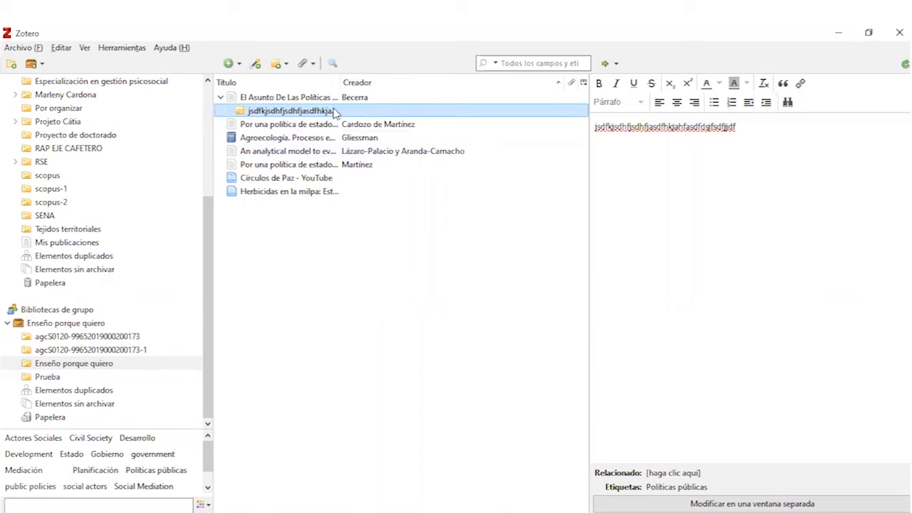
- View the SciELO seed producer organizations article in Firefox, and return to Zotero to examine the Agroecología book's information
key(alt+Tab)
click(598, 40)
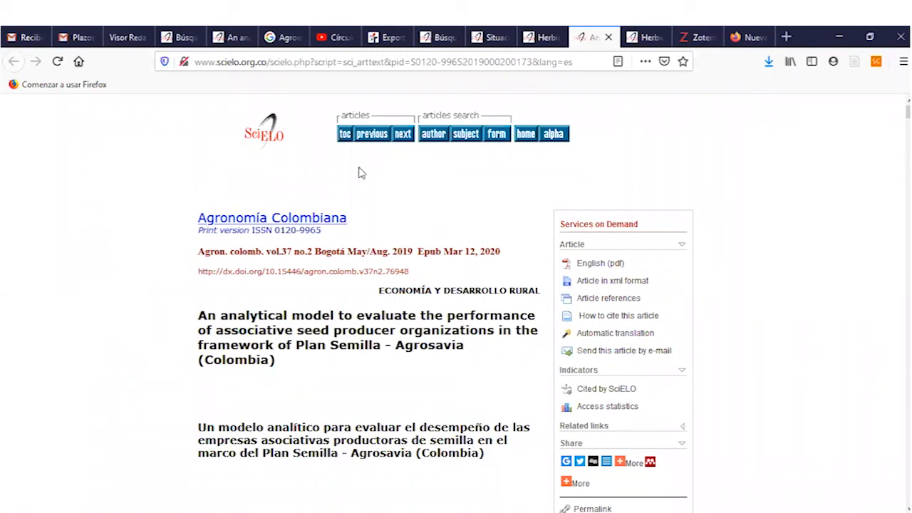
key(alt+Tab)
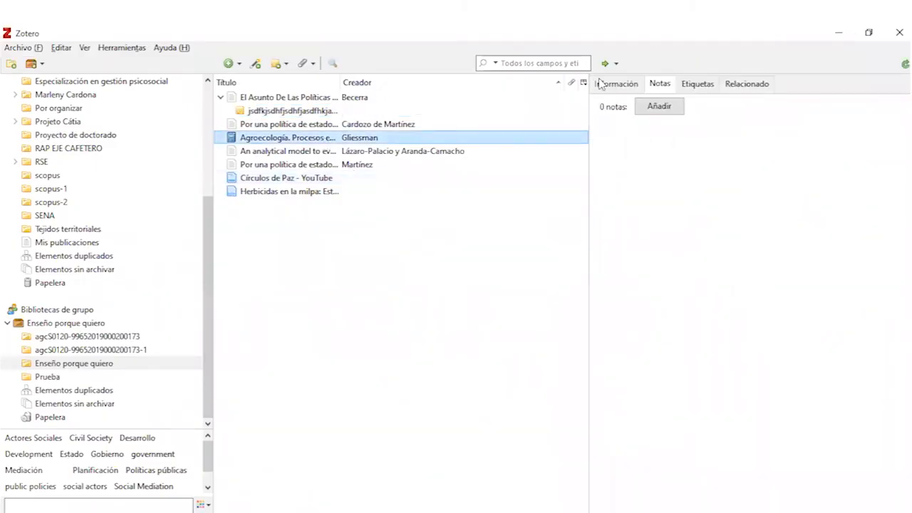
click(610, 87)
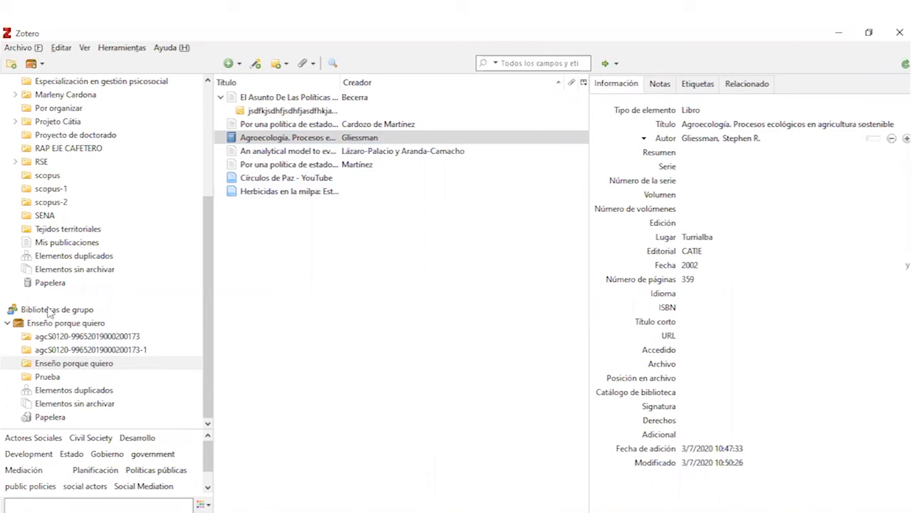
scroll(48, 311, up, 5)
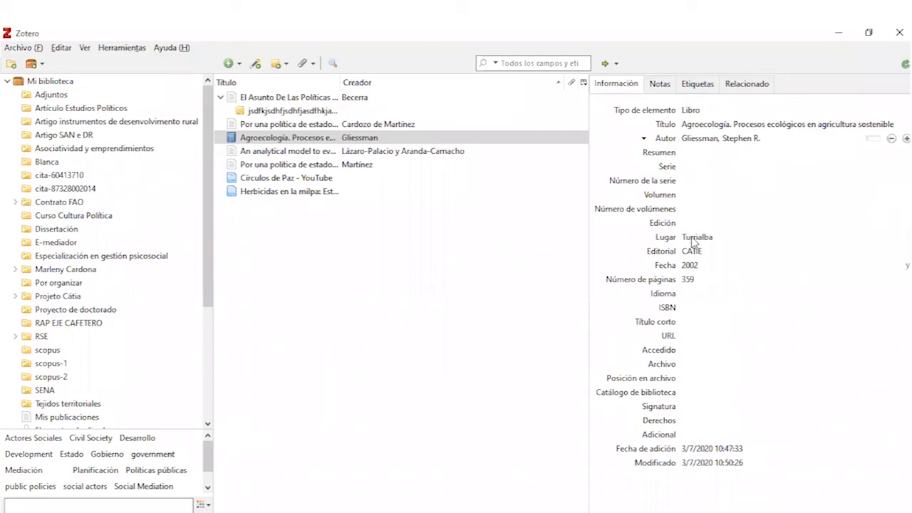
key(alt+Tab)
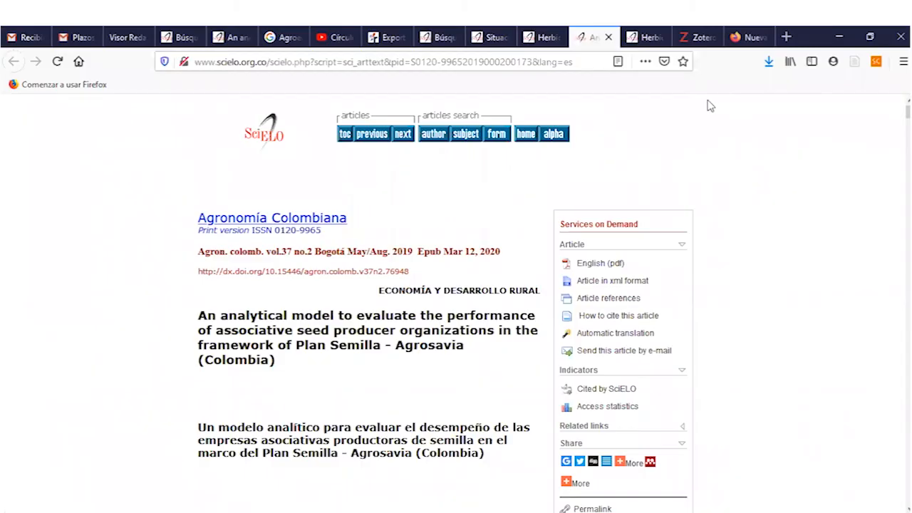
click(698, 38)
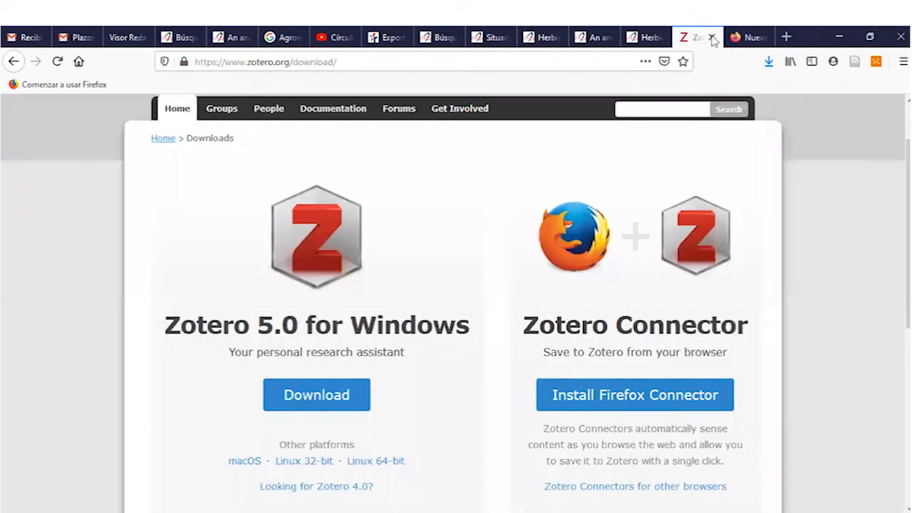
key(ctrl+w)
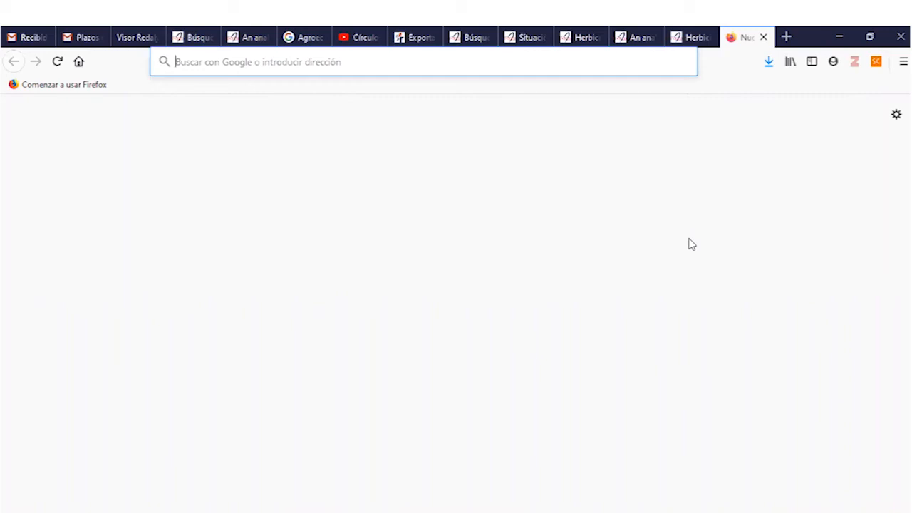
text(www.google.com/)
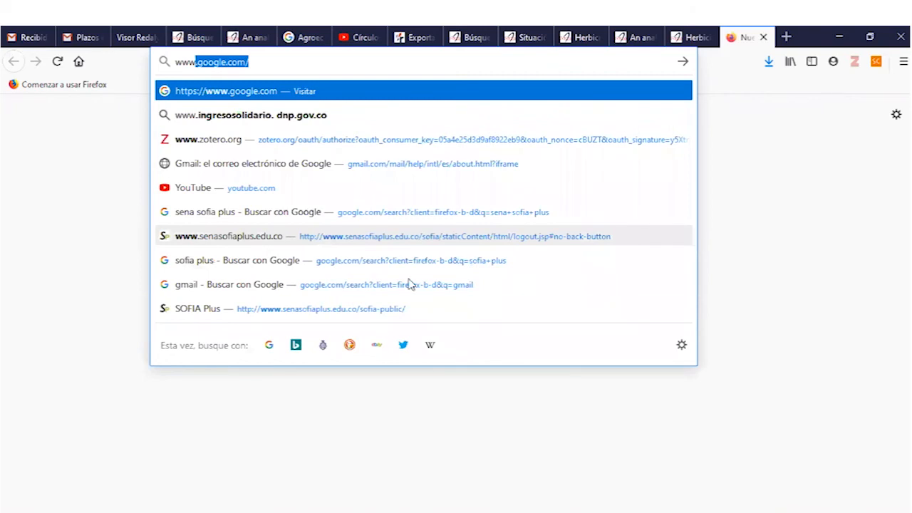
click(456, 139)
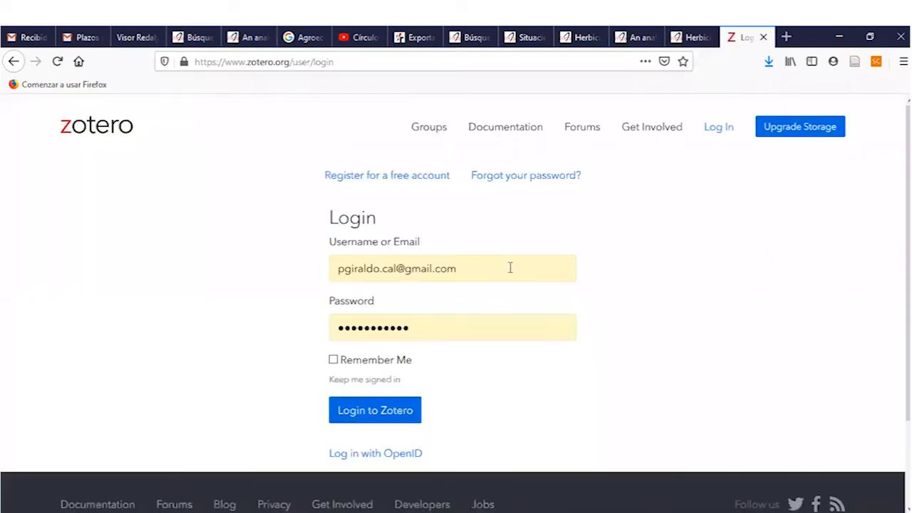
click(370, 61)
click(373, 62)
key(BackSpace)
key(BackSpace)
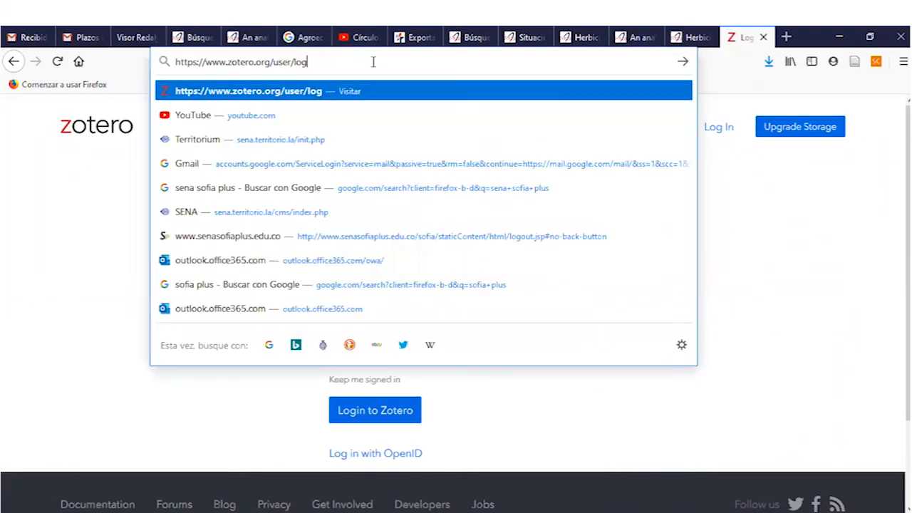
key(BackSpace)
key(BackSpace)
key(BackSpace)
key(BackSpace)
key(BackSpace)
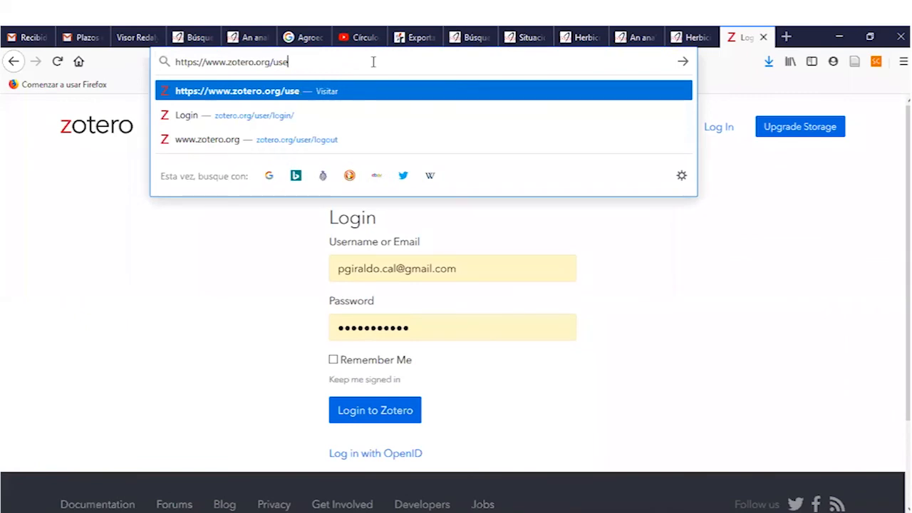
key(BackSpace)
key(BackSpace)
key(BackSpace)
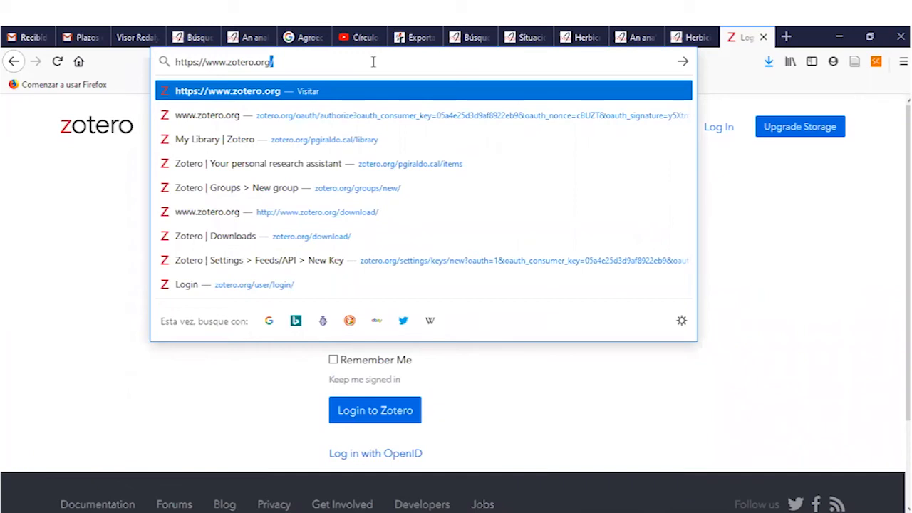
key(Return)
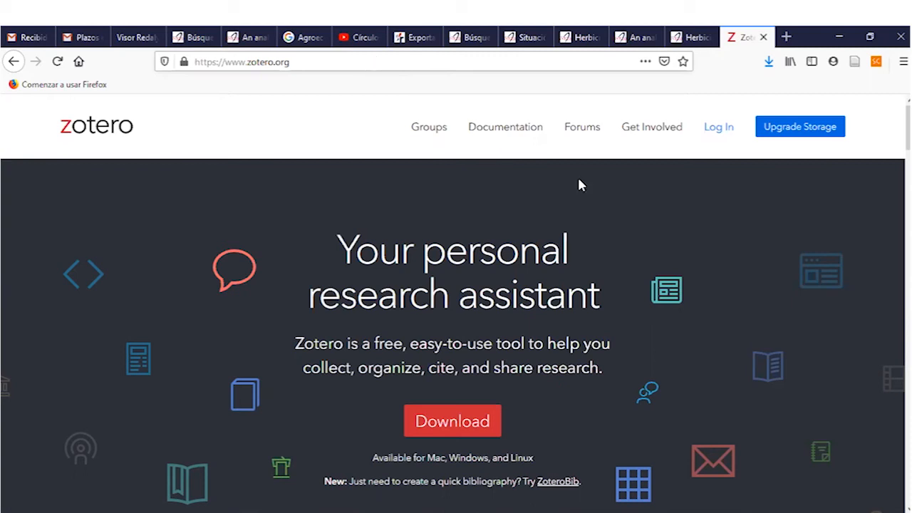
- Log in to the Zotero website with the saved credentials and open the account's web library
click(717, 128)
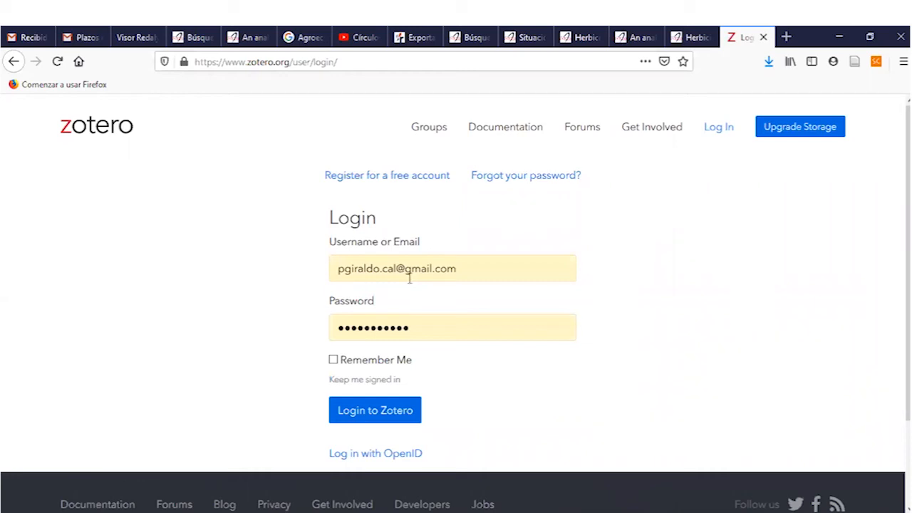
click(366, 417)
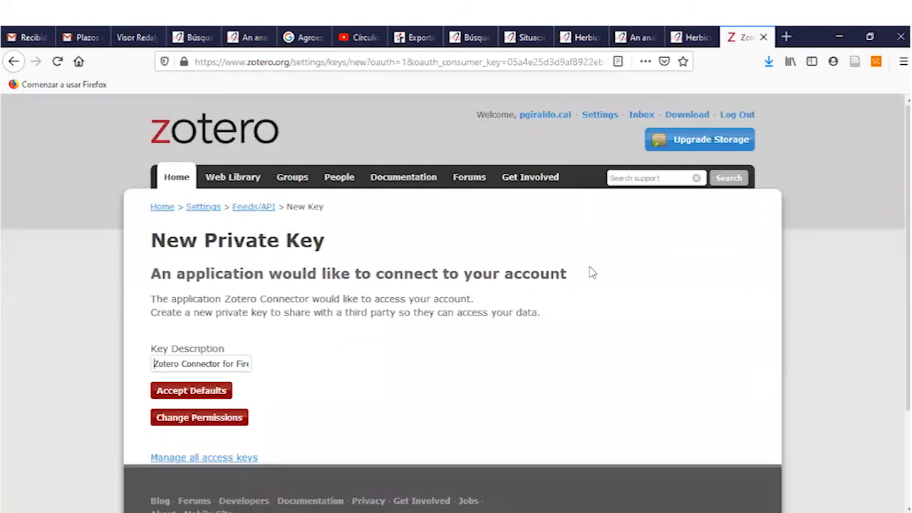
click(226, 180)
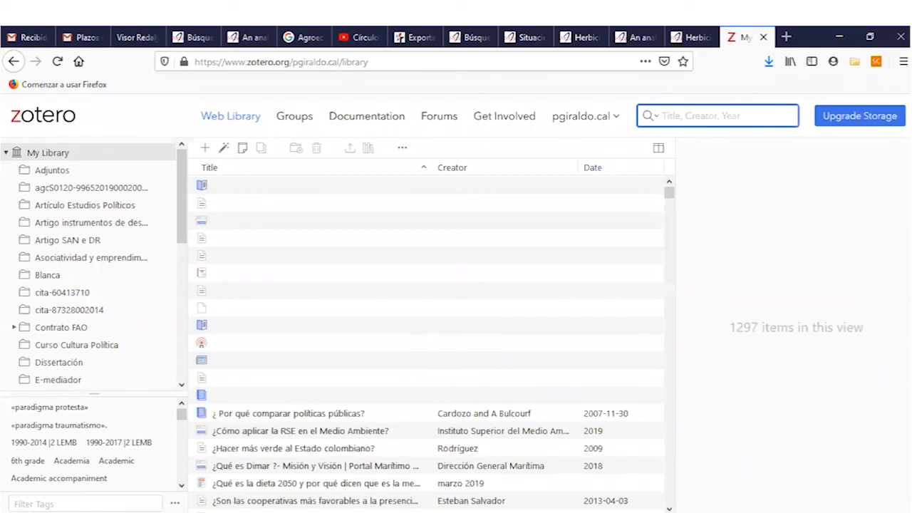
- View the desktop Zotero library, return to Firefox and open the group library Enseño porque quiero in the web library
mouse_move(477, 512)
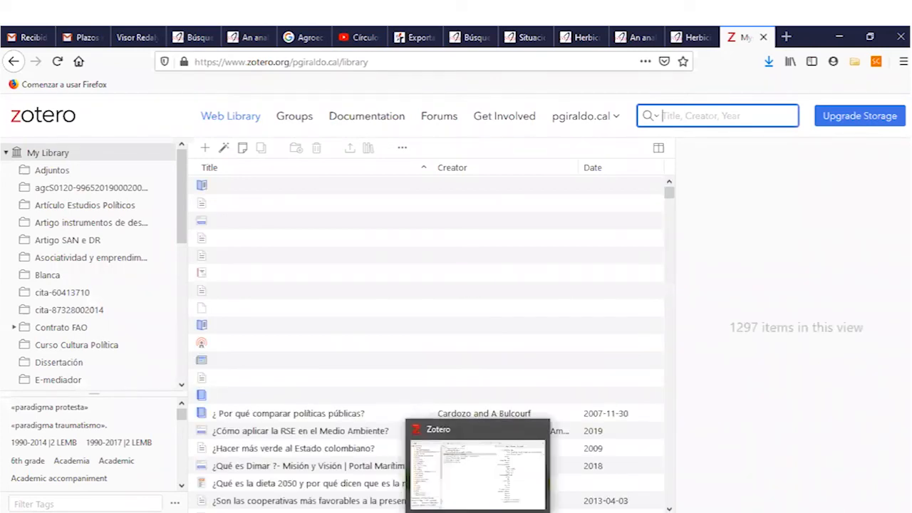
click(477, 512)
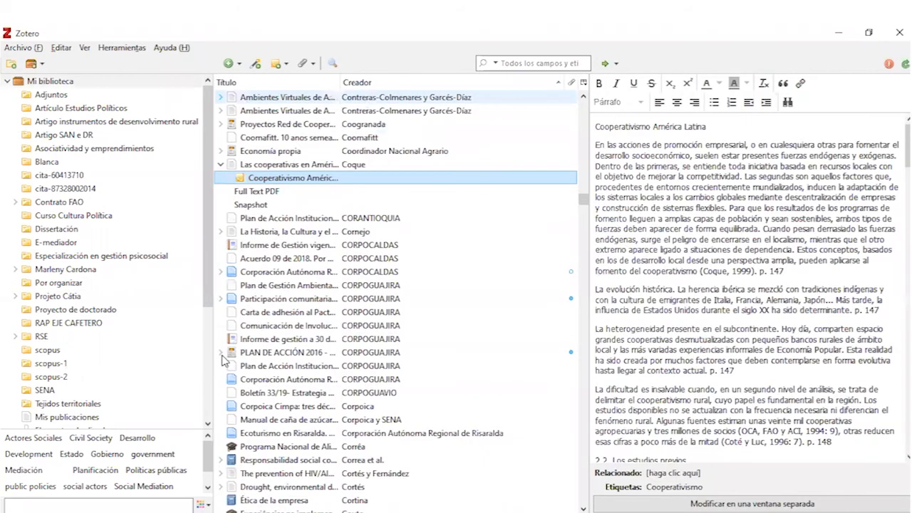
key(alt+Tab)
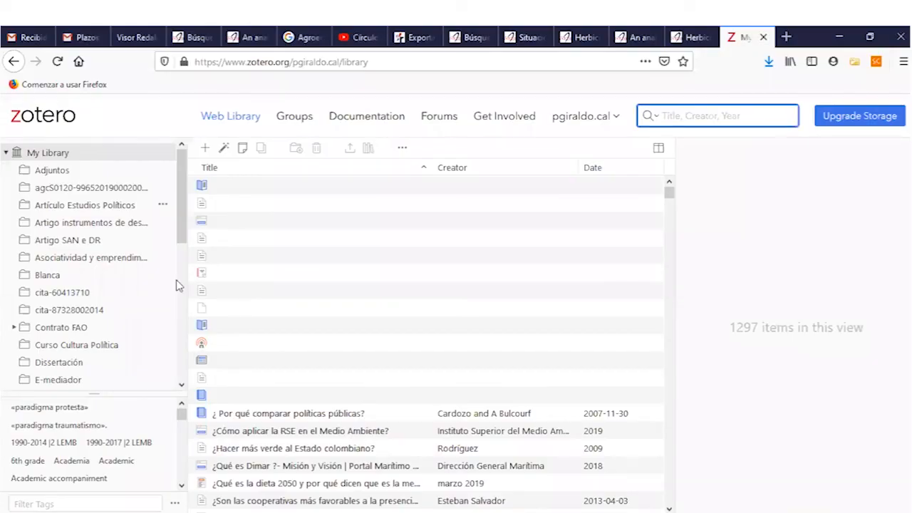
click(179, 305)
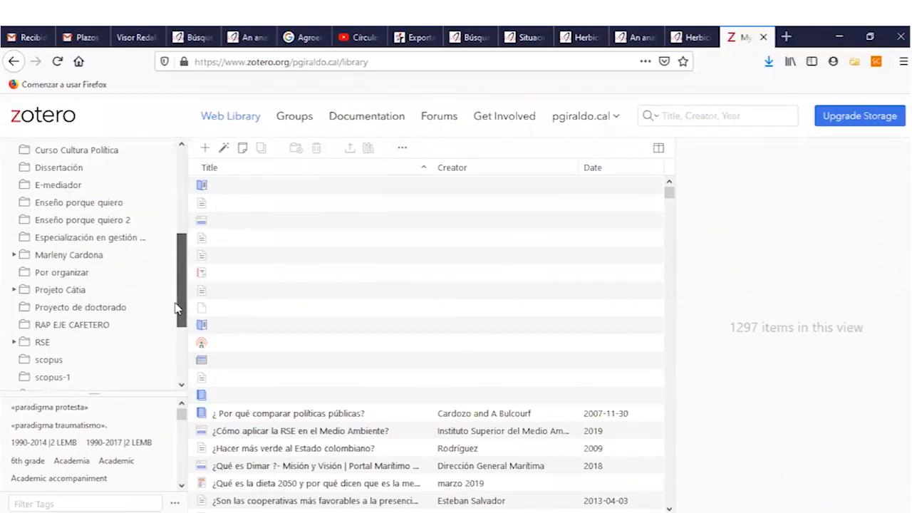
click(178, 360)
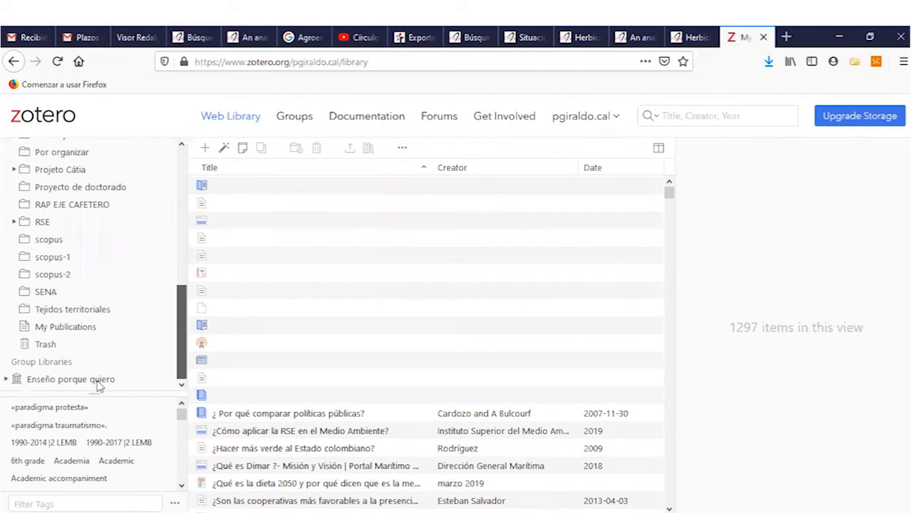
click(5, 381)
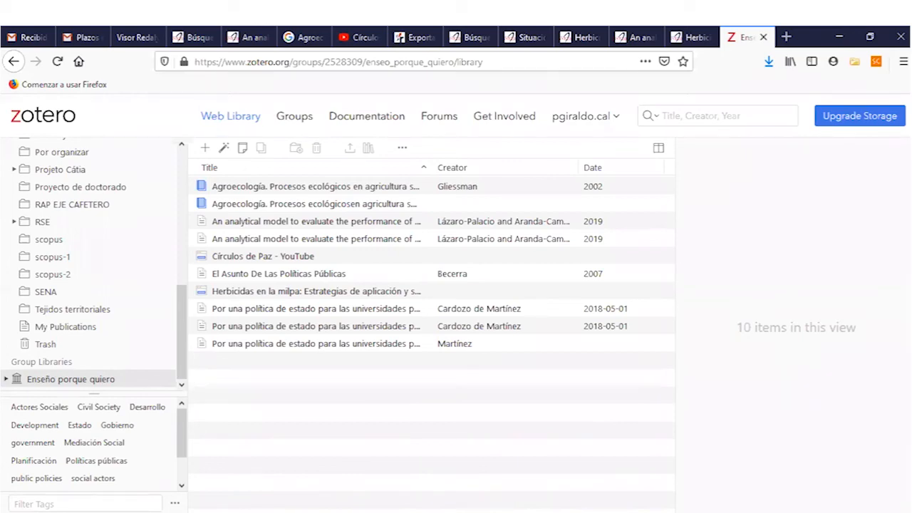
- Compare the desktop Zotero library with the web version of the Enseño porque quiero group library in Firefox
key(alt+Tab)
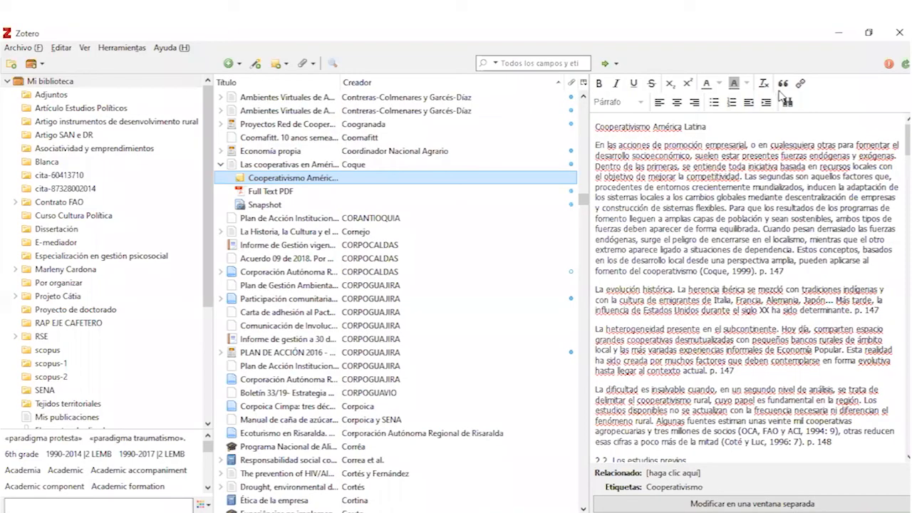
key(alt+Tab)
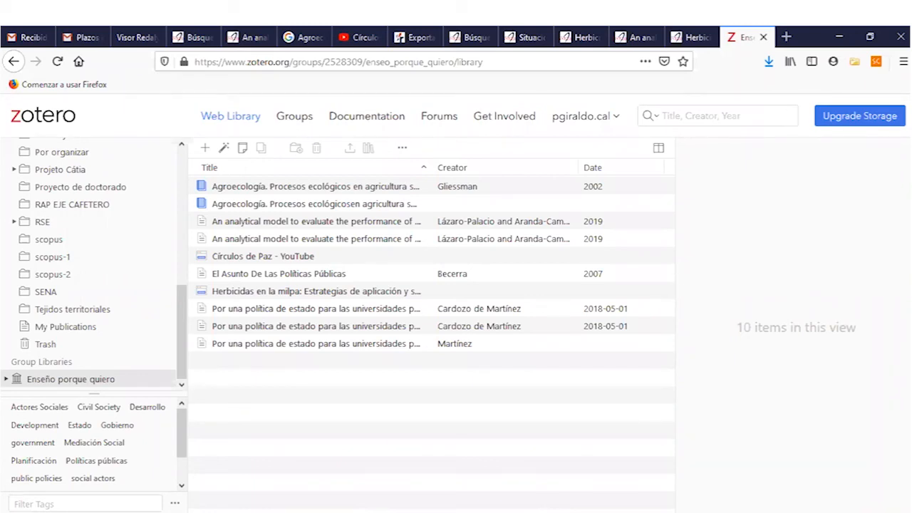
mouse_move(576, 510)
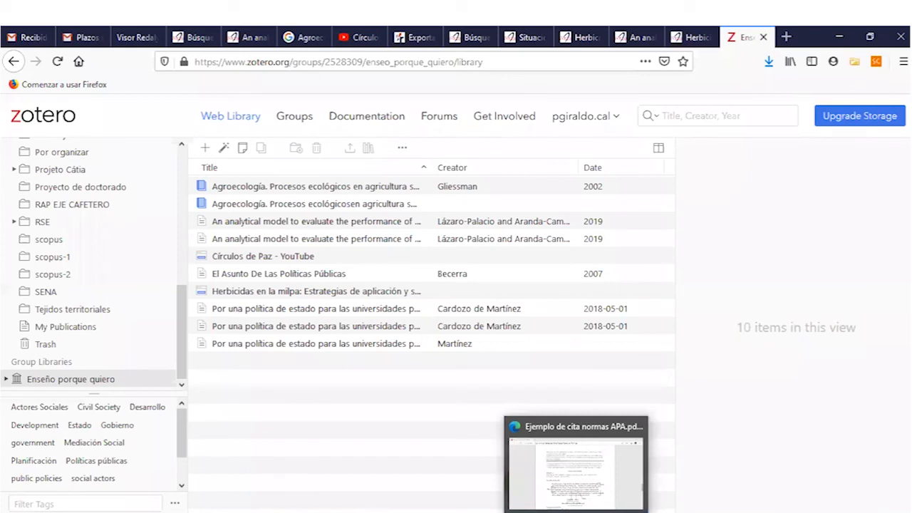
mouse_move(446, 508)
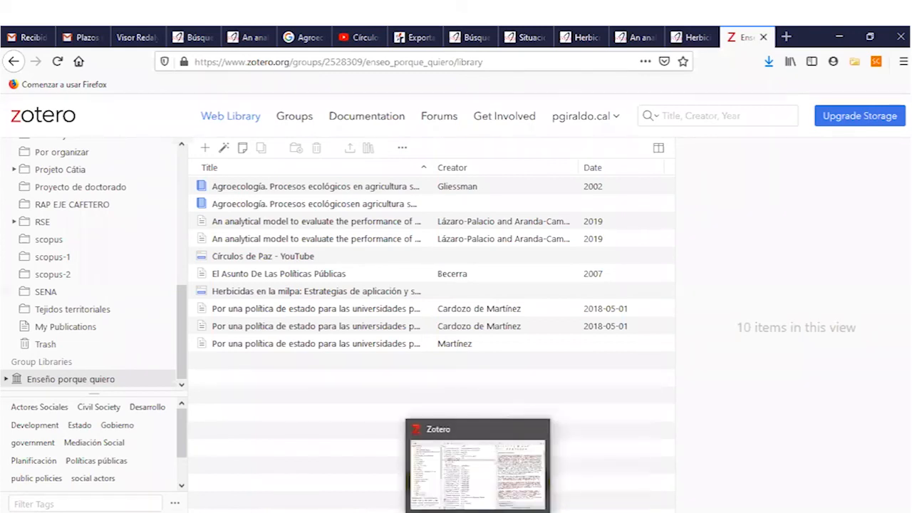
mouse_move(379, 509)
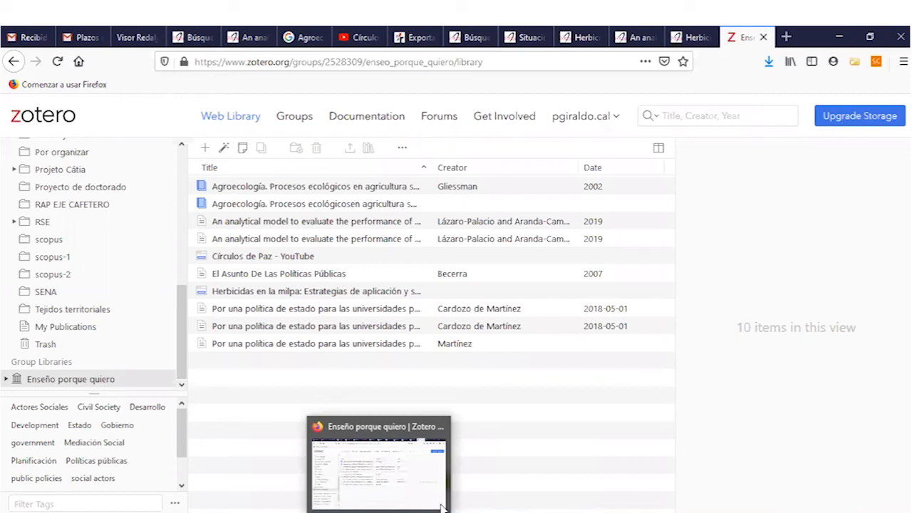
click(413, 511)
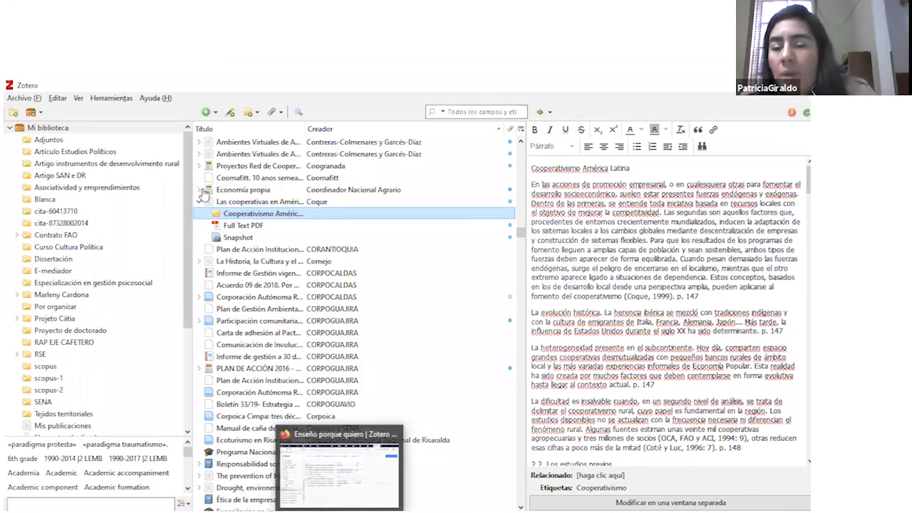
key(alt+Tab)
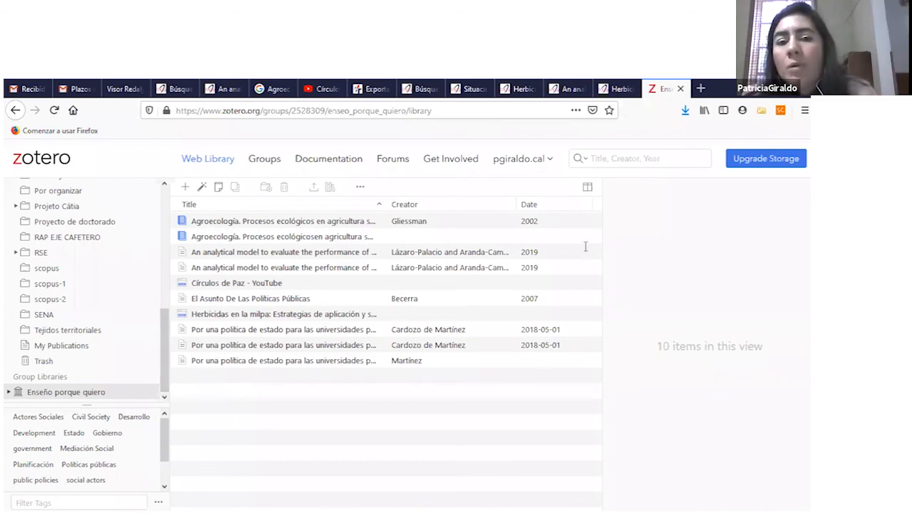
- Switch to desktop Zotero to look at its tool options, and return to the group library in Firefox
key(alt+Tab)
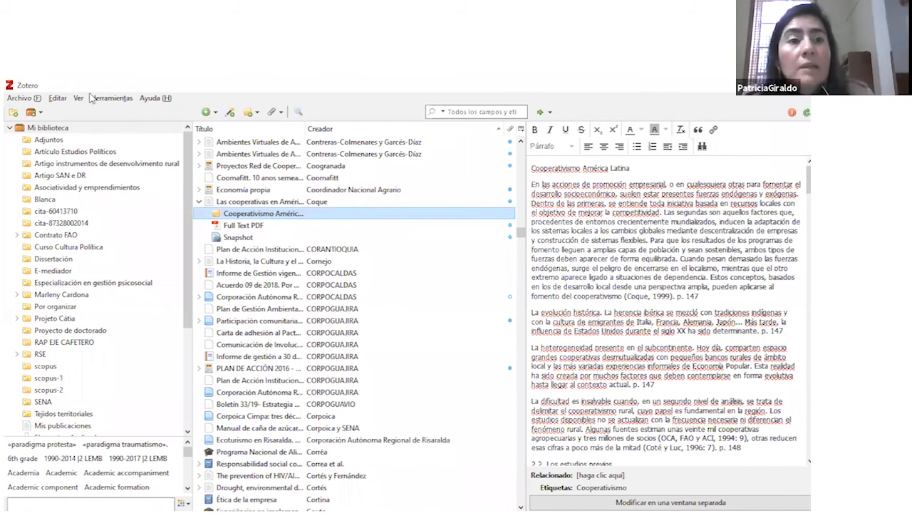
click(118, 100)
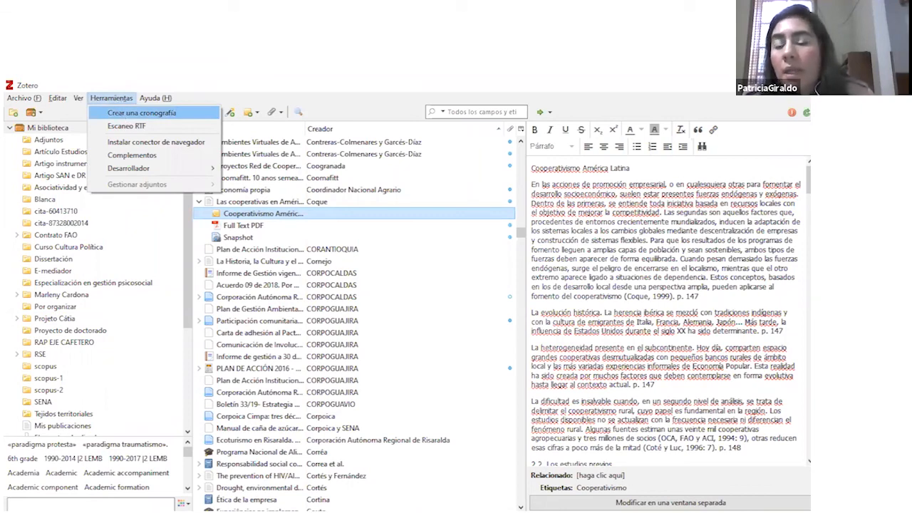
click(428, 511)
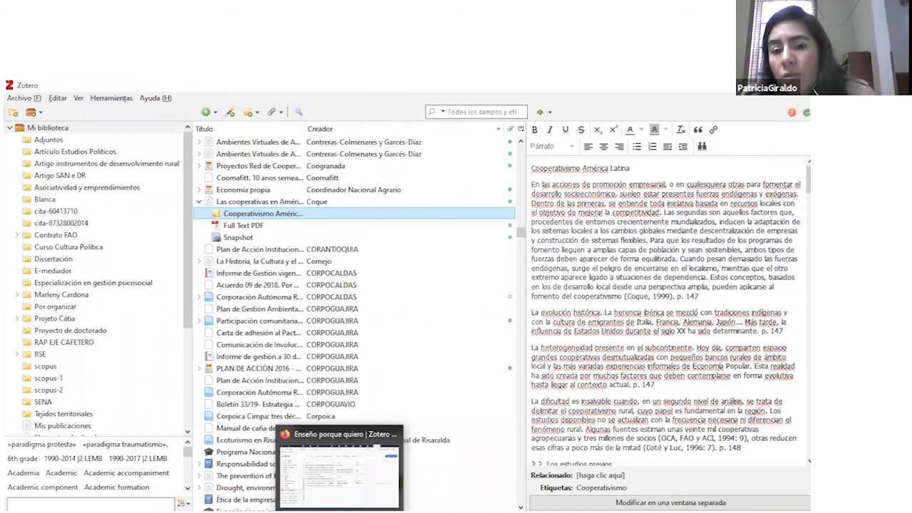
click(339, 470)
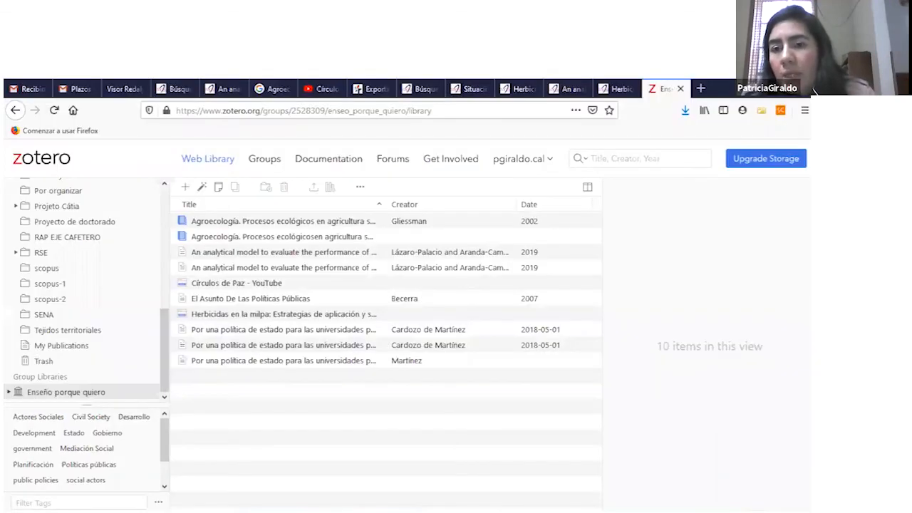
mouse_move(427, 511)
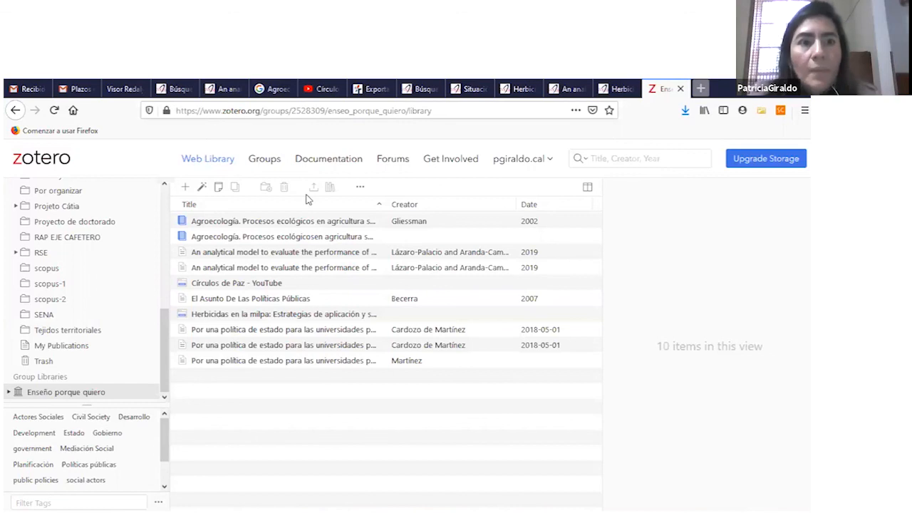
- Search Google in a new tab for "imagen de derechos humanos" and open the image of raised coloured hands
key(ctrl+t)
text(imag)
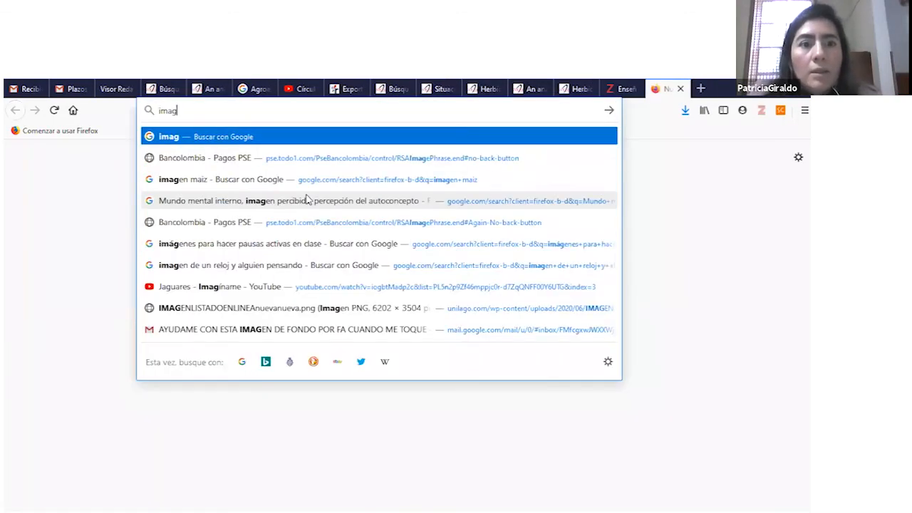
text(en de)
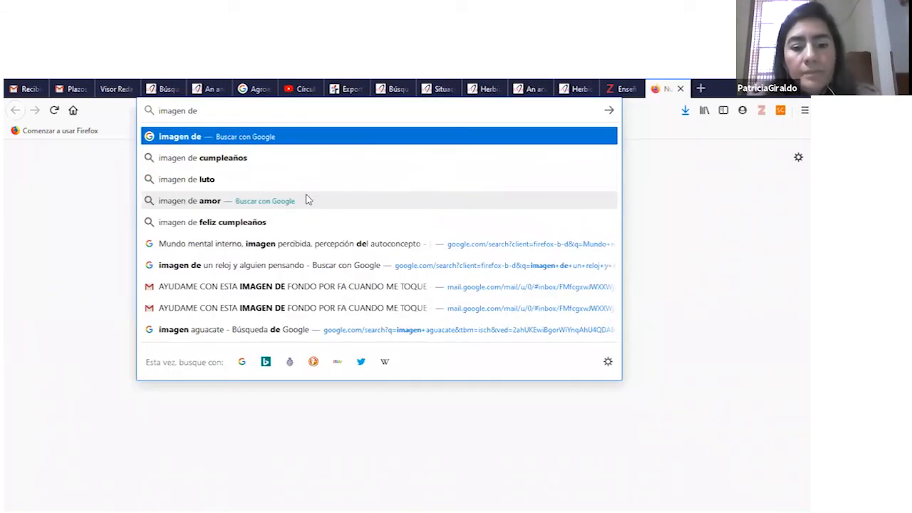
text( derechos)
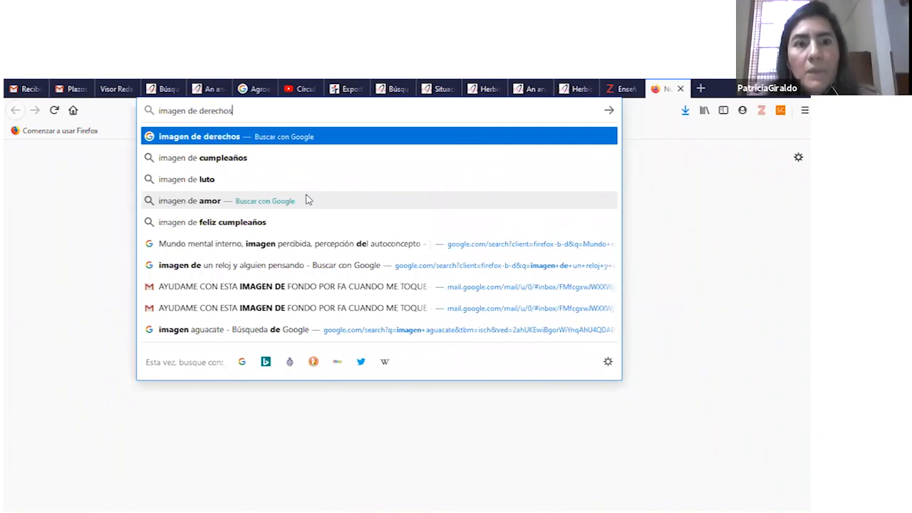
text( human)
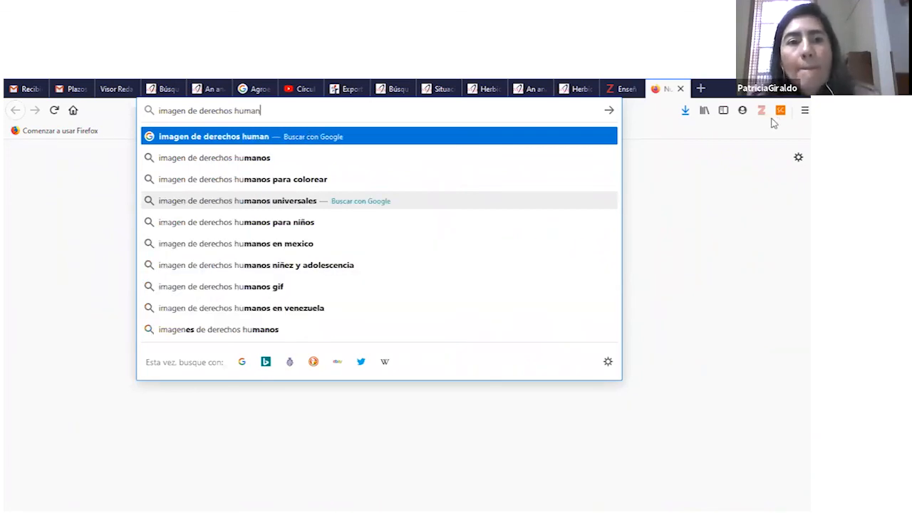
text(os)
key(Return)
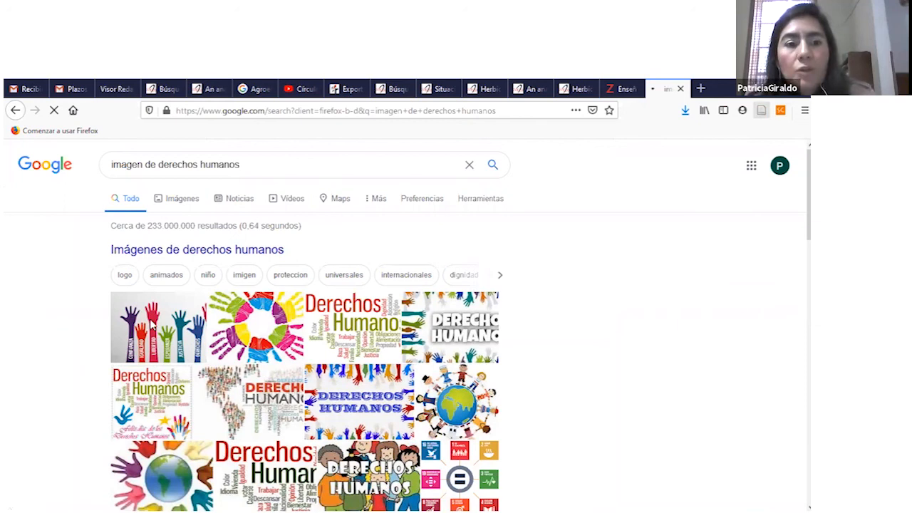
click(153, 326)
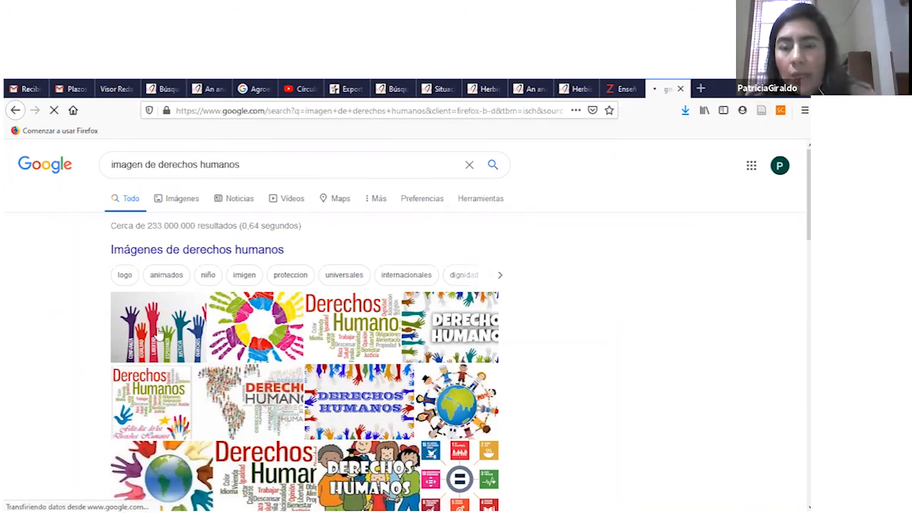
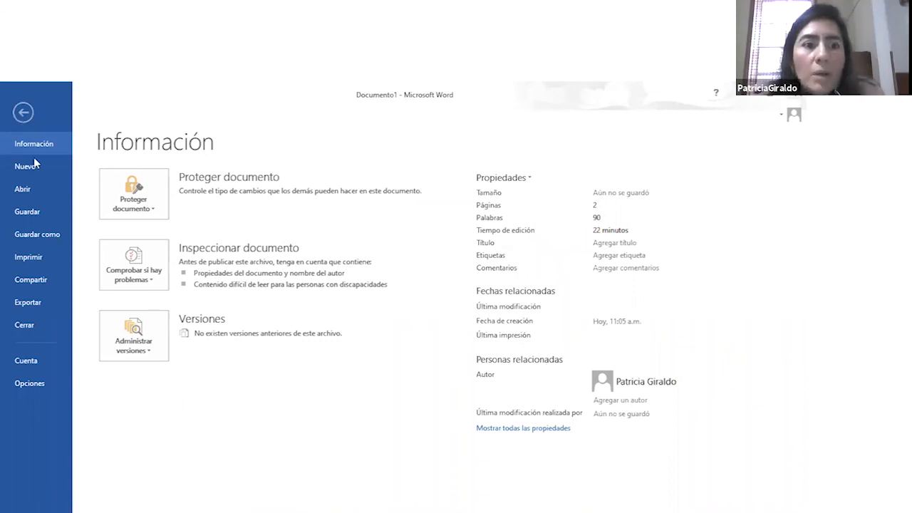
- Examine the Zotero.dotm entry among the add-ins in Word's options, and return to the document
click(34, 384)
click(22, 112)
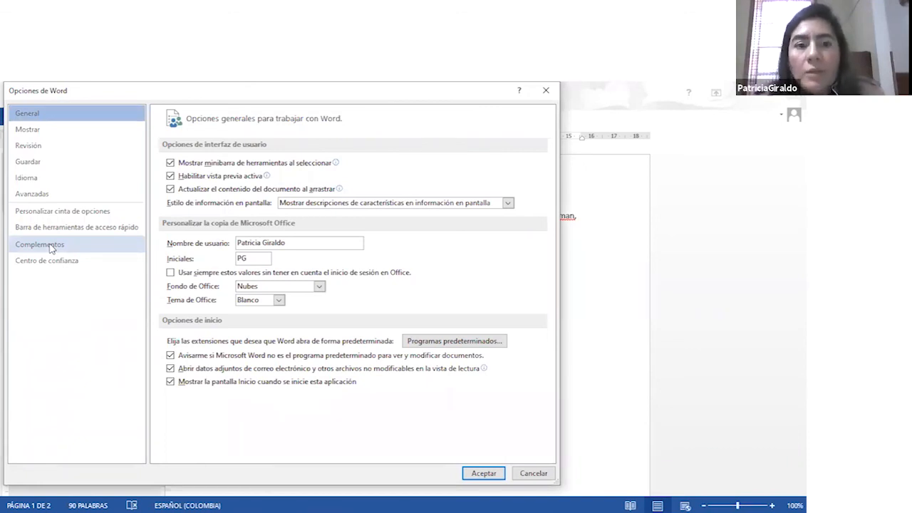
click(39, 244)
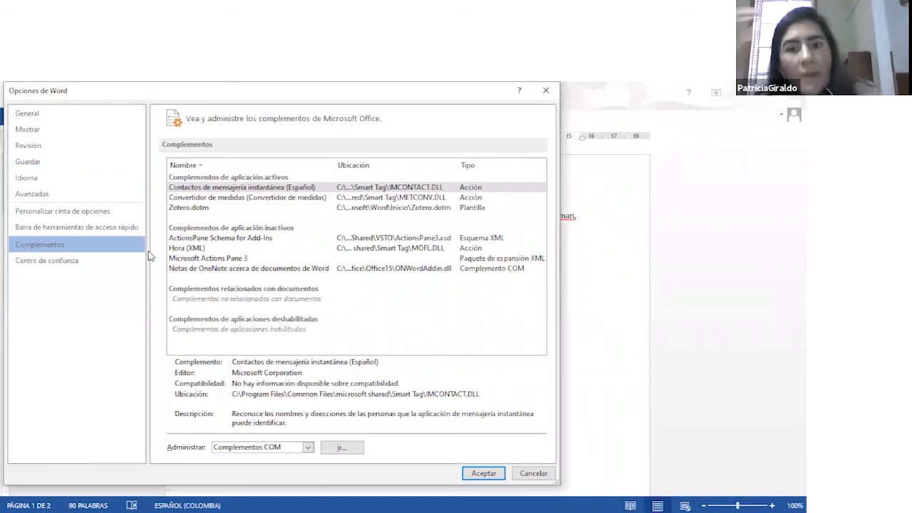
click(204, 208)
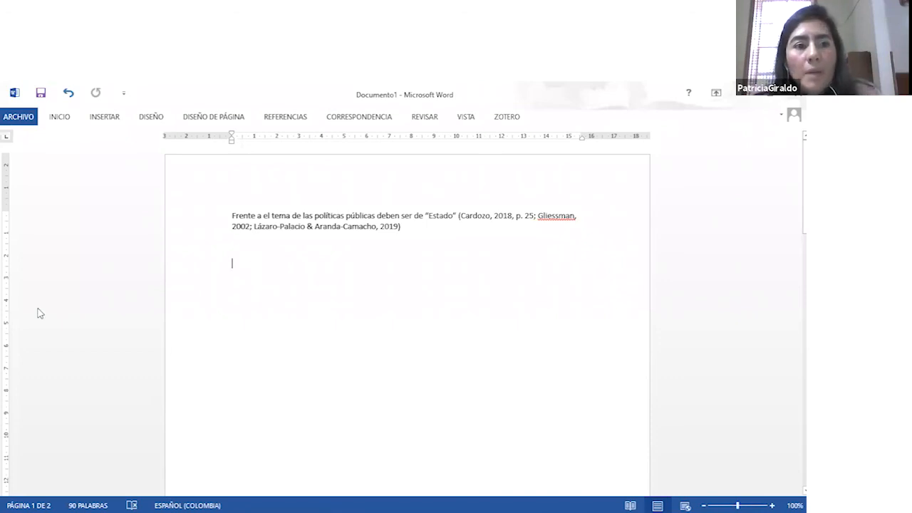
- Reopen Word's add-in options, inspect the Zotero.dotm template and the add-in types available to manage, and close the options
click(36, 384)
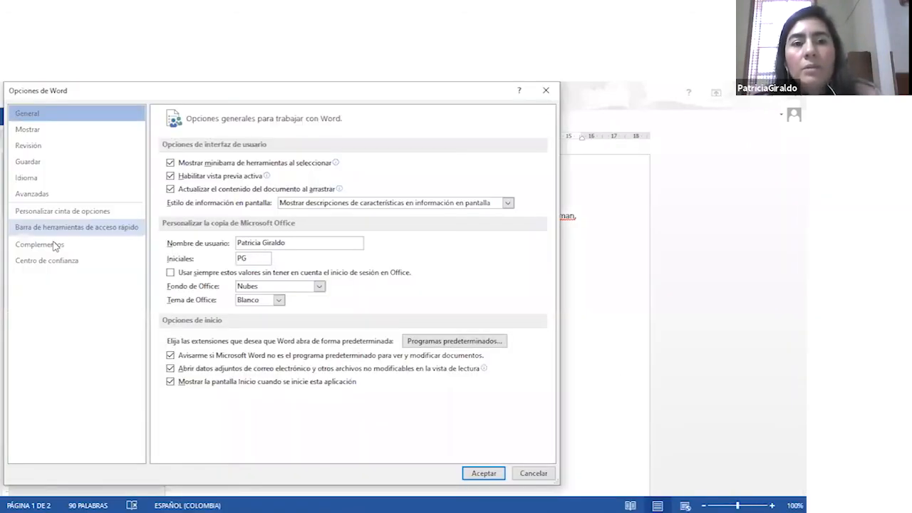
click(39, 245)
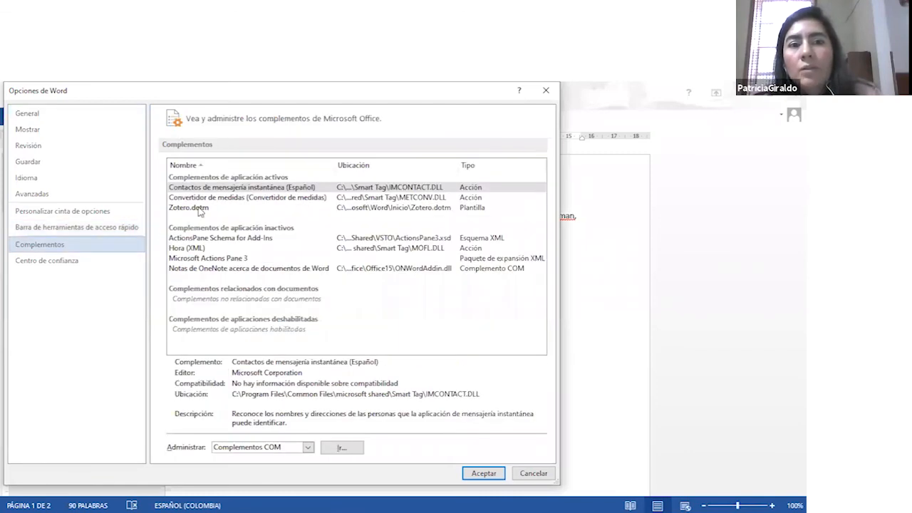
click(199, 208)
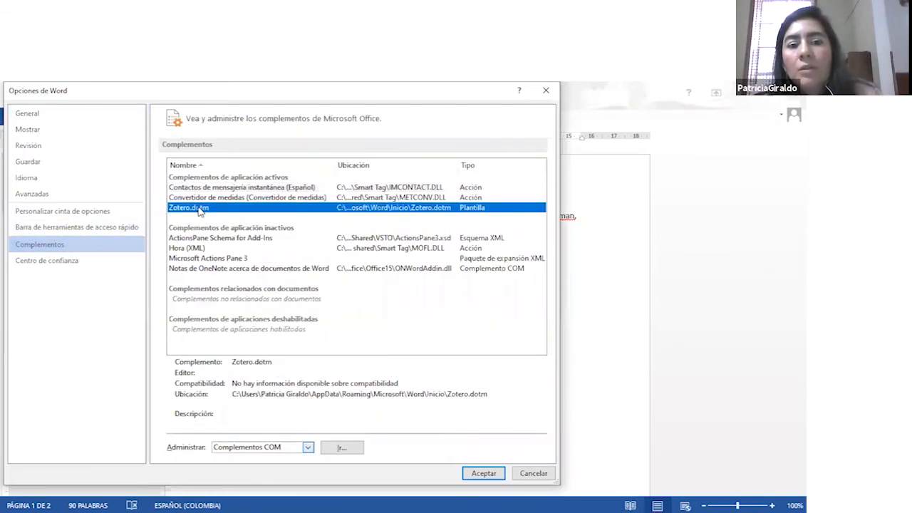
click(308, 448)
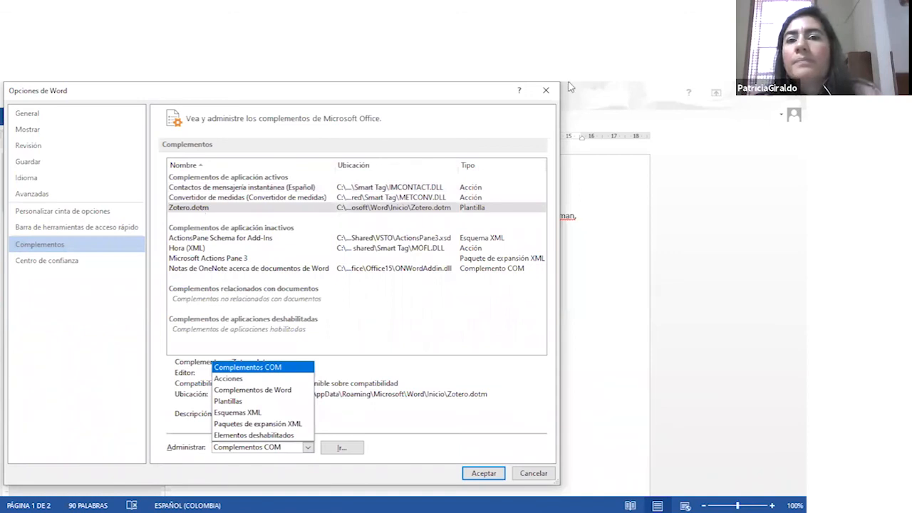
click(547, 93)
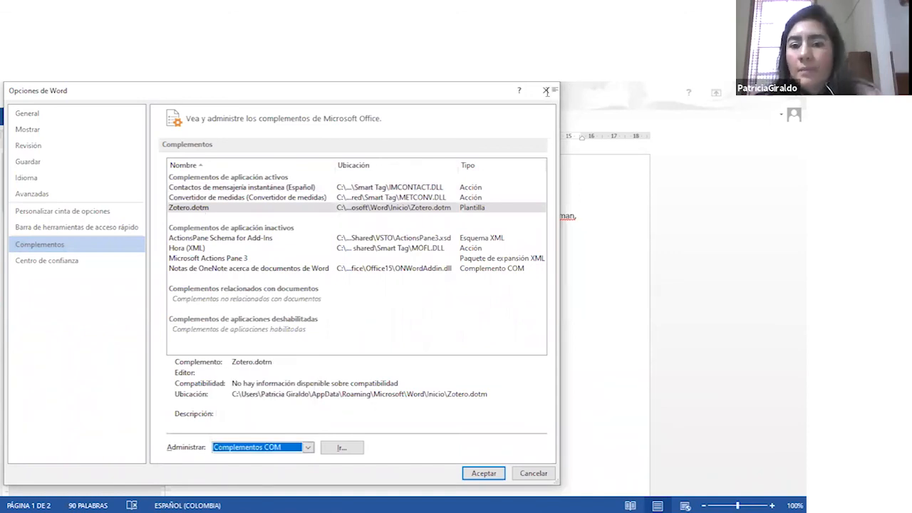
click(547, 92)
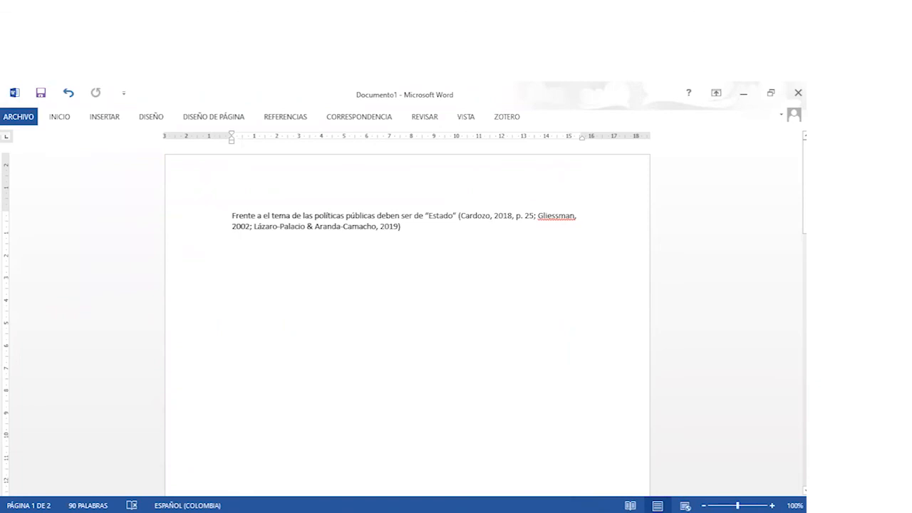
- Switch to desktop Zotero and open the Enseño porque quiero collection inside the group library
key(alt+Tab)
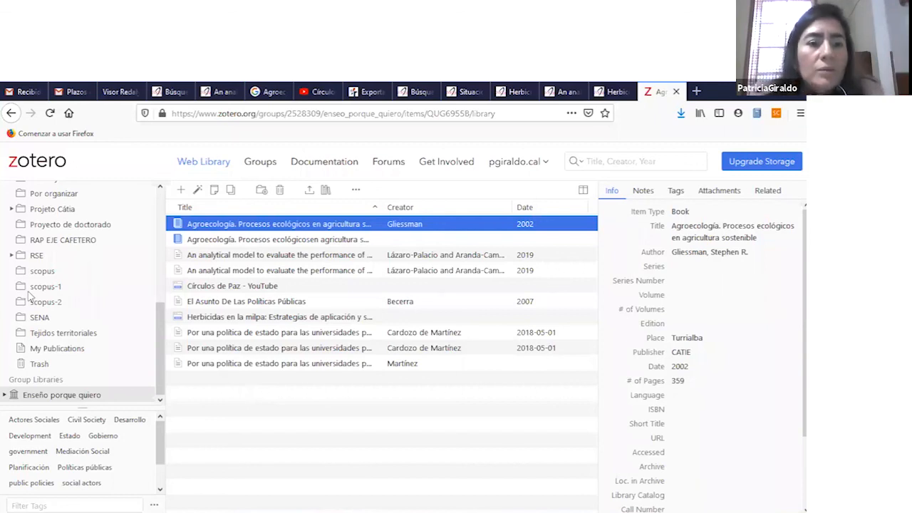
key(alt+Tab)
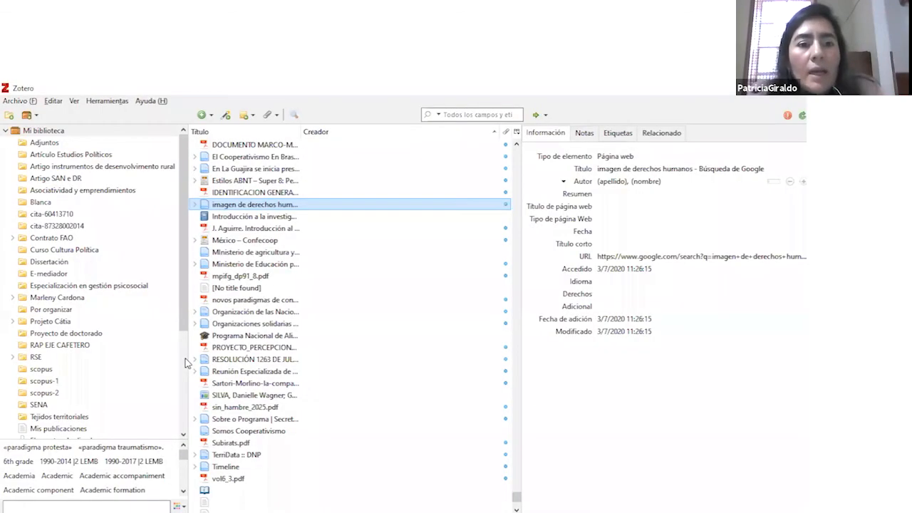
scroll(91, 403, down, 5)
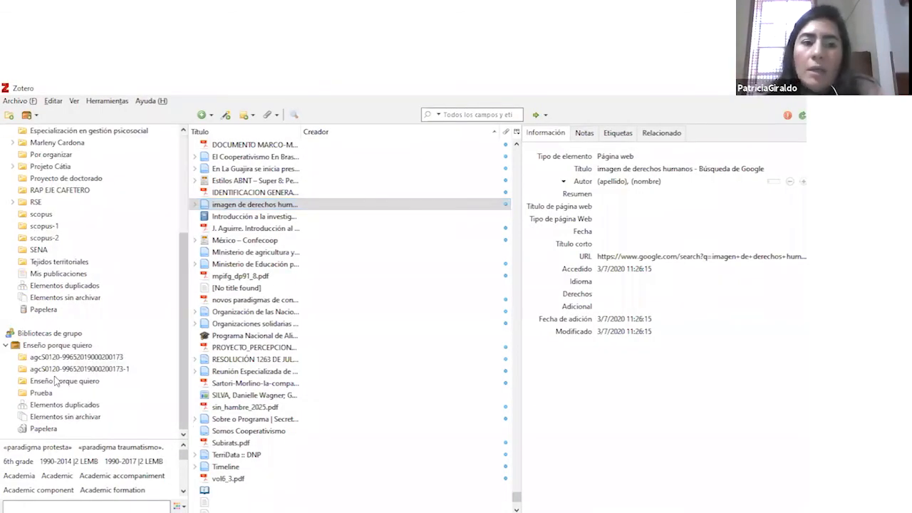
click(56, 381)
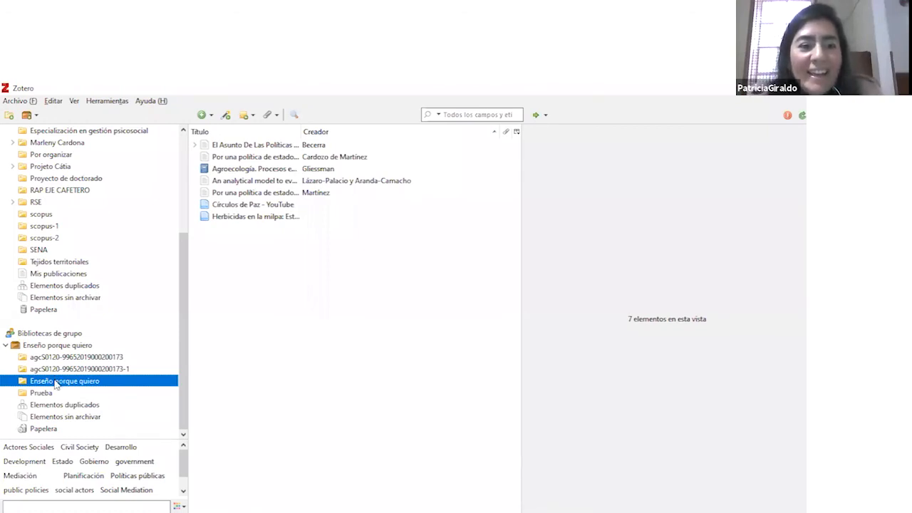
right_click(56, 381)
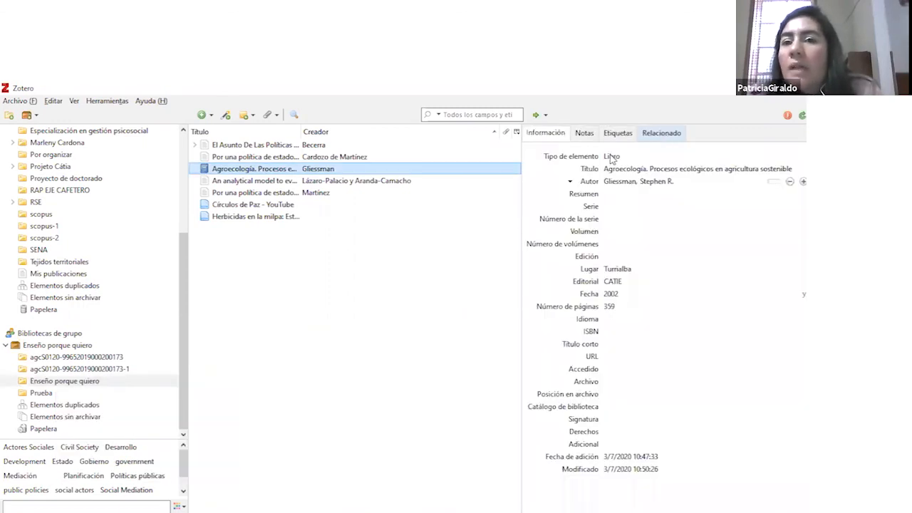
- View the related items of the Agroecología book, browse the RAP EJE CAFETERO collection for items to relate, and close the selection dialog
click(661, 133)
click(612, 157)
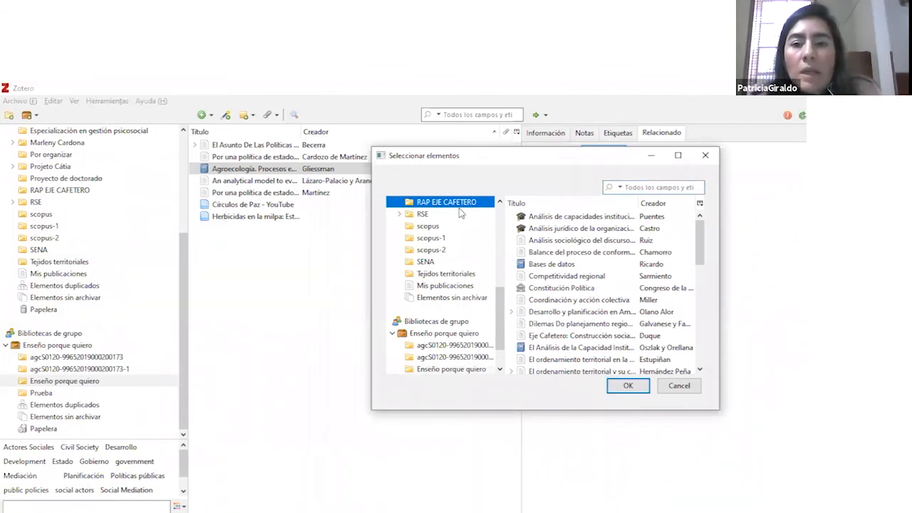
click(627, 387)
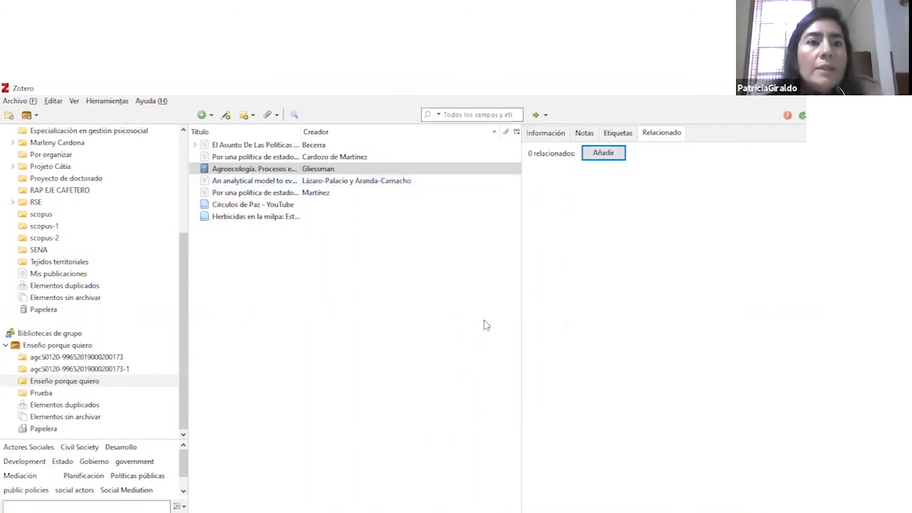
- Open the timeline for the Enseño porque quiero collection, try the filter "agrico", and set the first band to Año
click(114, 111)
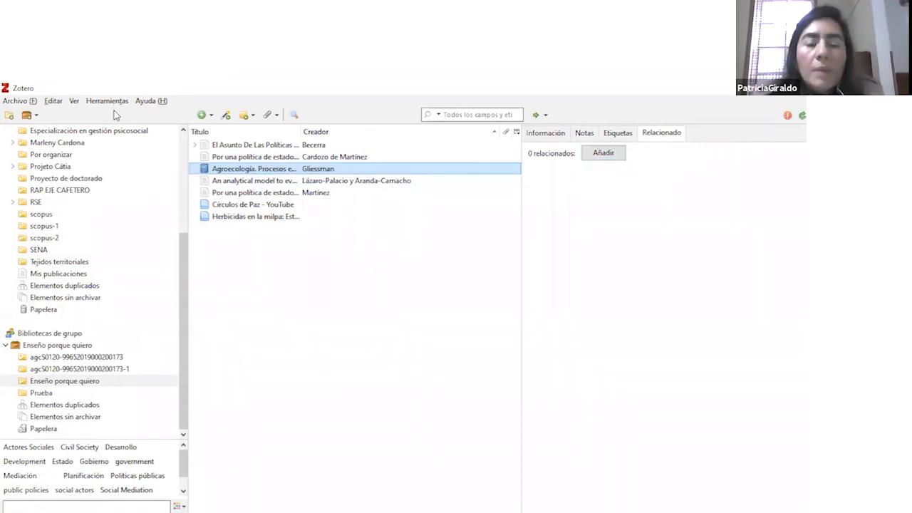
click(138, 476)
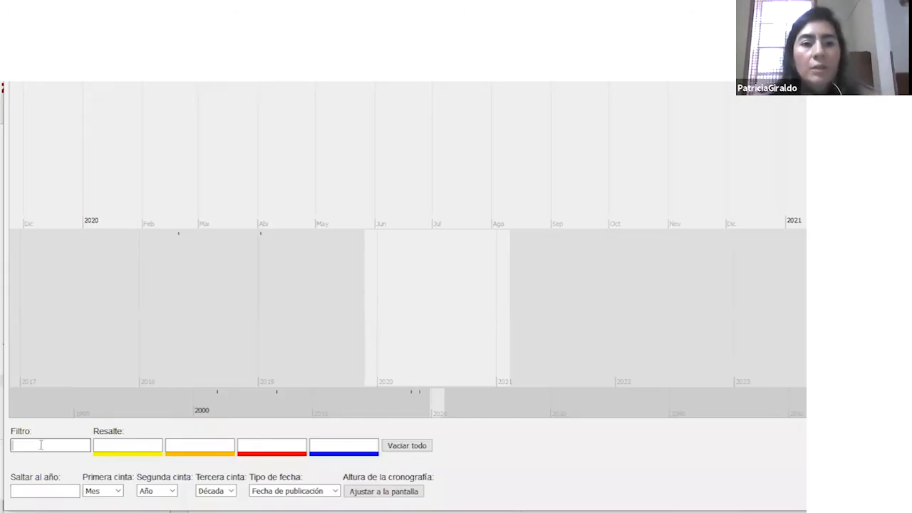
text(agrico)
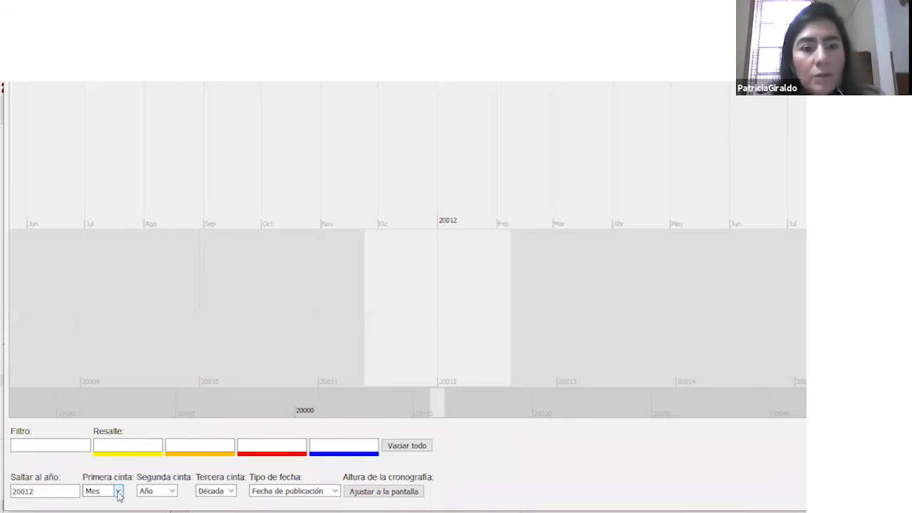
click(119, 497)
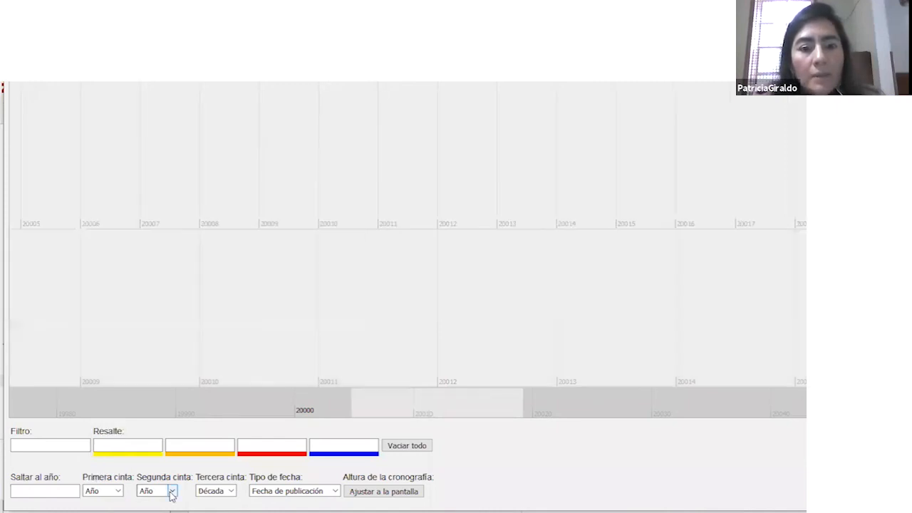
- Filter the timeline by "eje cafetero" with Fecha de adición as the date type, and jump to the year 2005
click(87, 445)
text(eje ca)
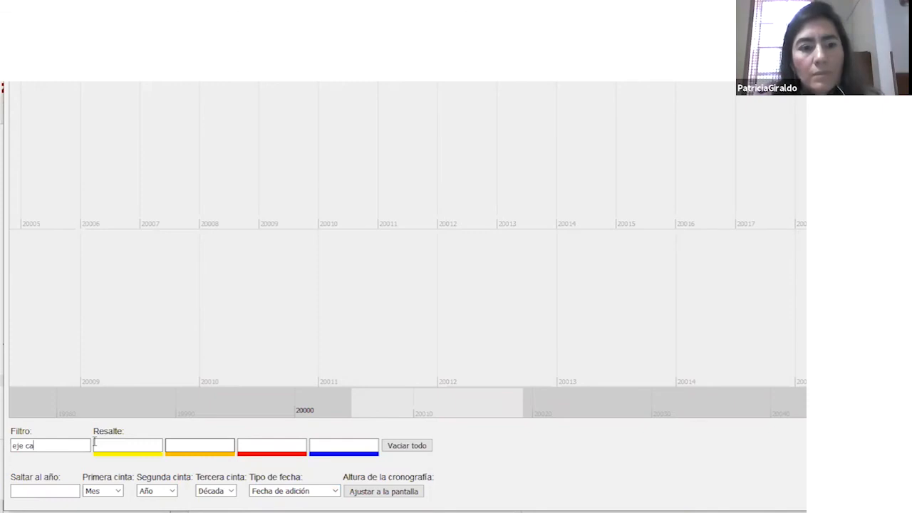
text(fetero)
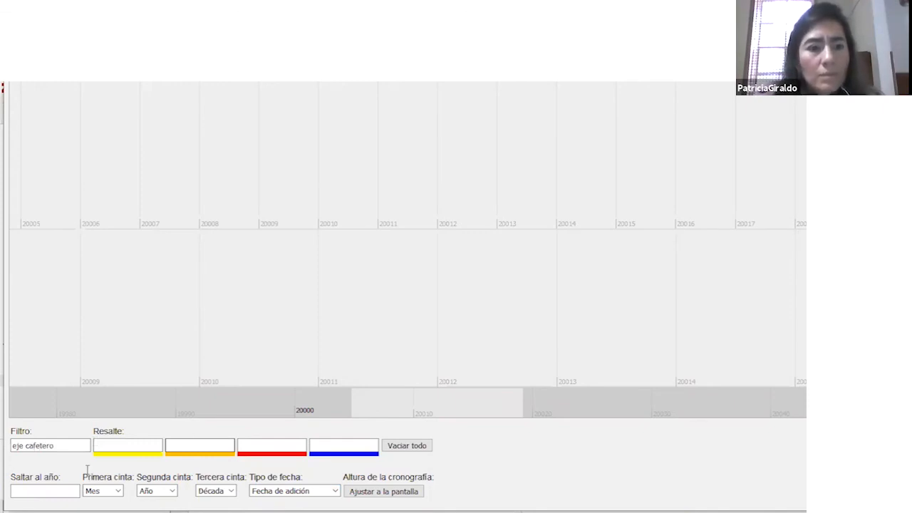
click(57, 487)
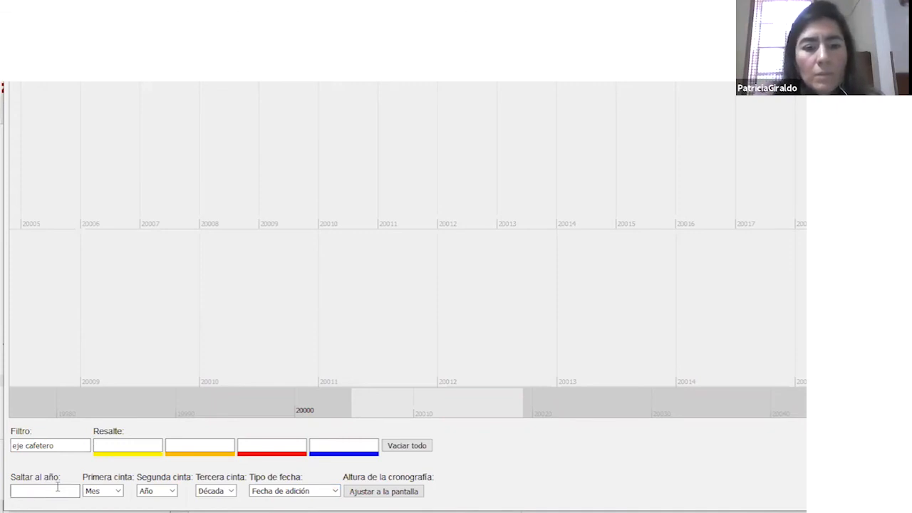
text(2005)
key(Return)
click(173, 491)
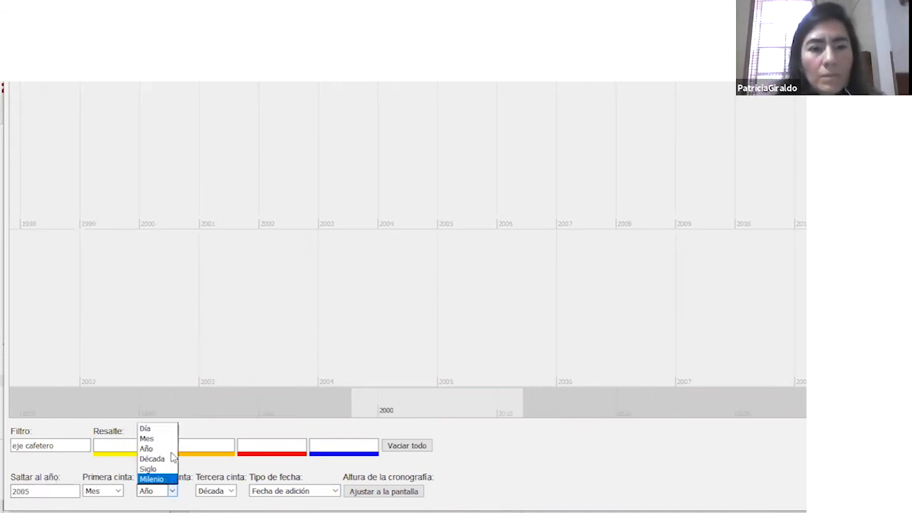
key(Escape)
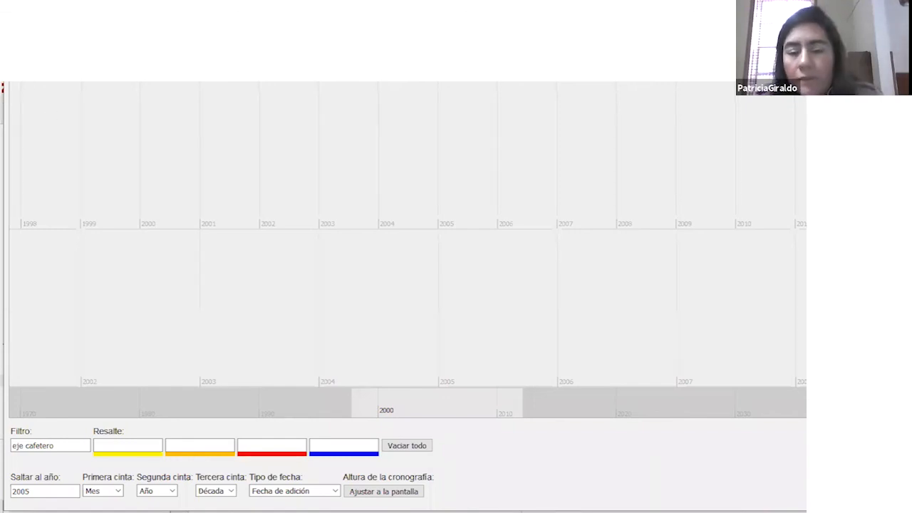
drag(683, 161, 681, 161)
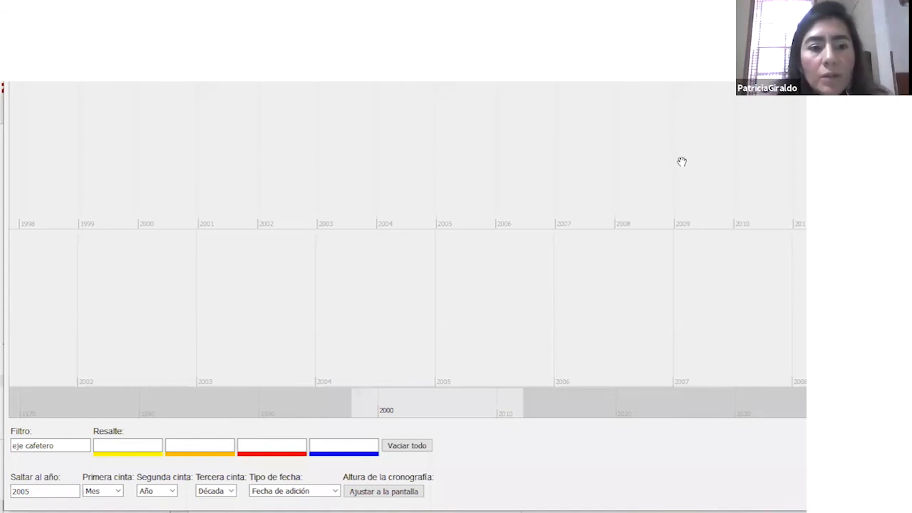
click(90, 456)
click(68, 446)
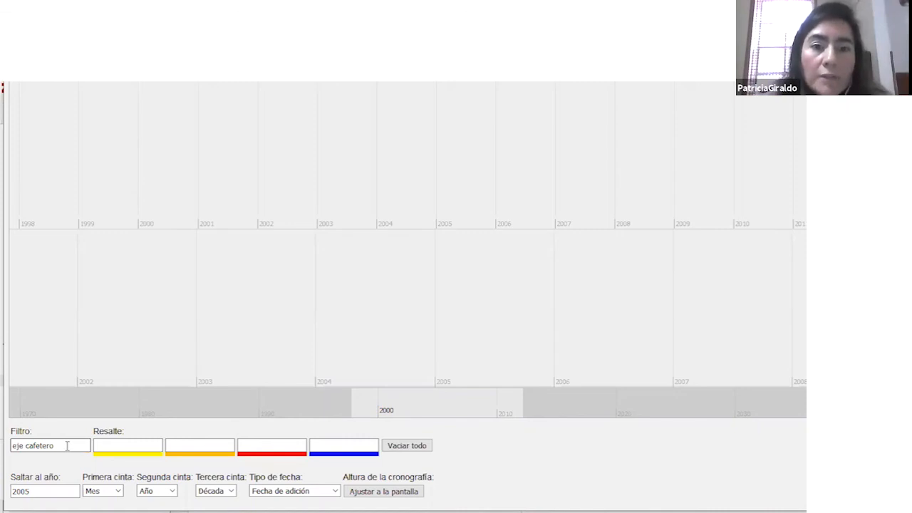
click(343, 389)
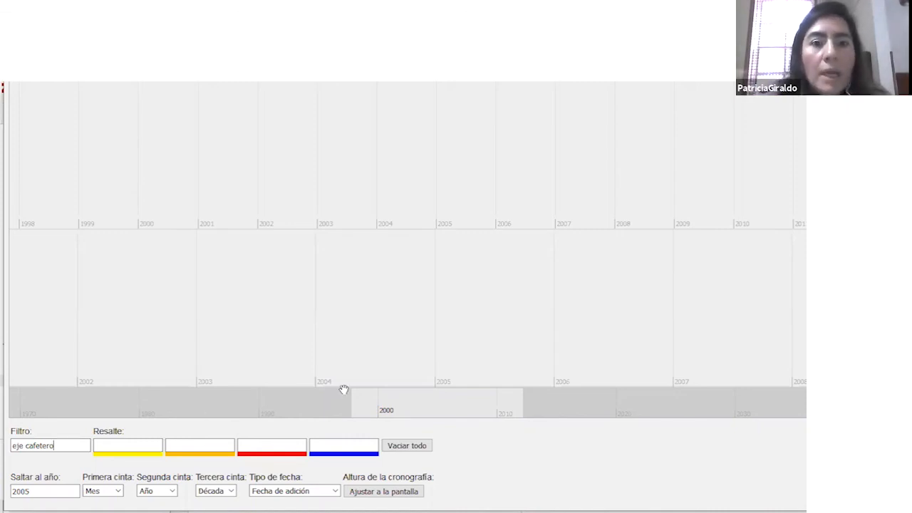